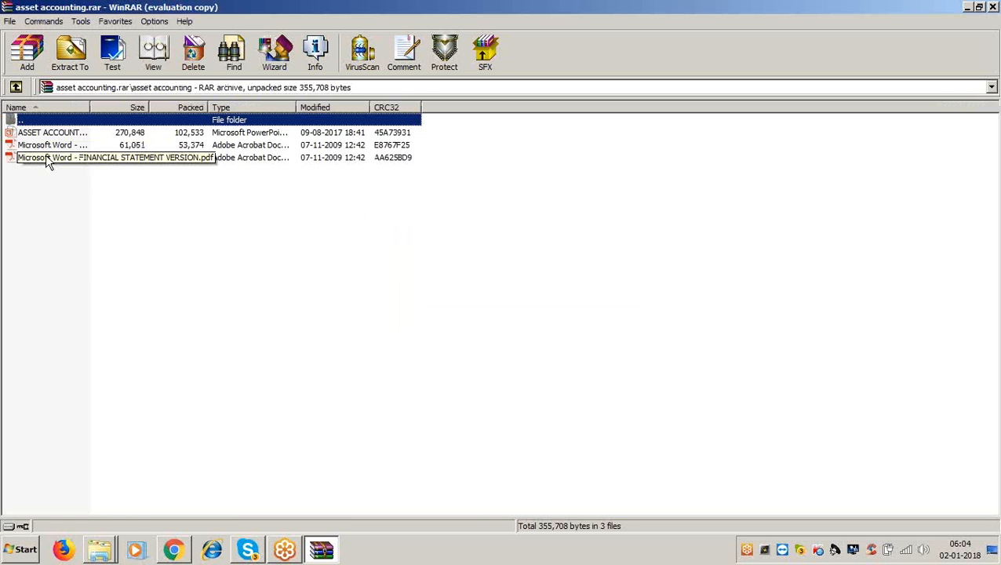
# - Open FINANCIAL STATEMENT VERSION.pdf from the asset accounting.rar archive in Acrobat Reader
pyautogui.doubleClick(46, 153)
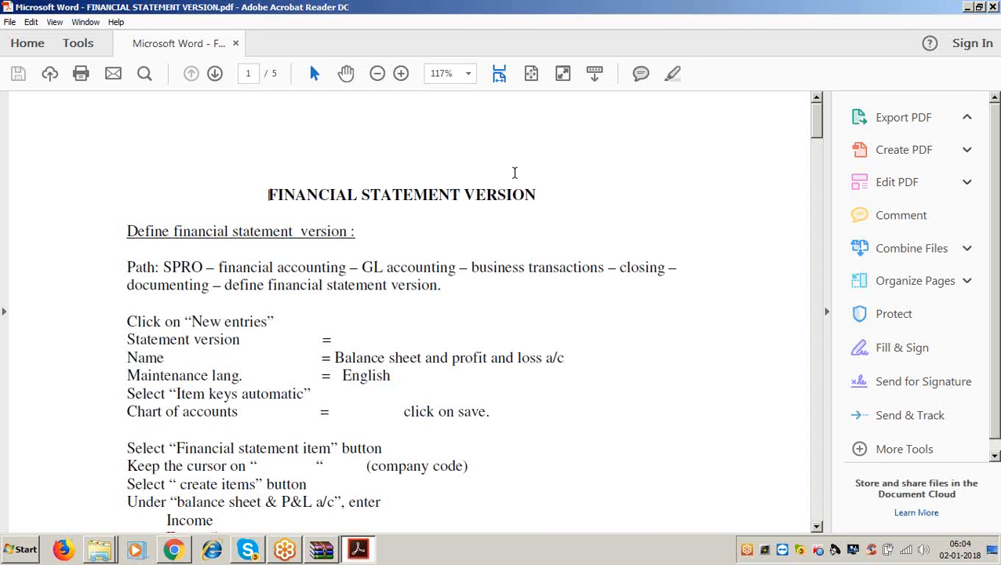
# - Review the guide's title, then minimize Acrobat and WinRAR to reveal the sapfico folder
pyautogui.tripleClick(297, 195)
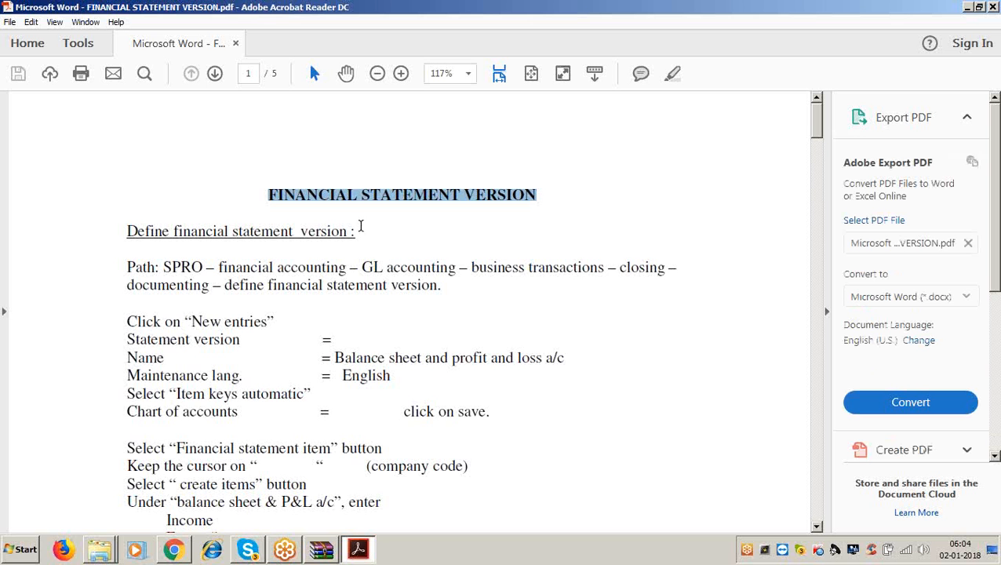
pyautogui.click(361, 225)
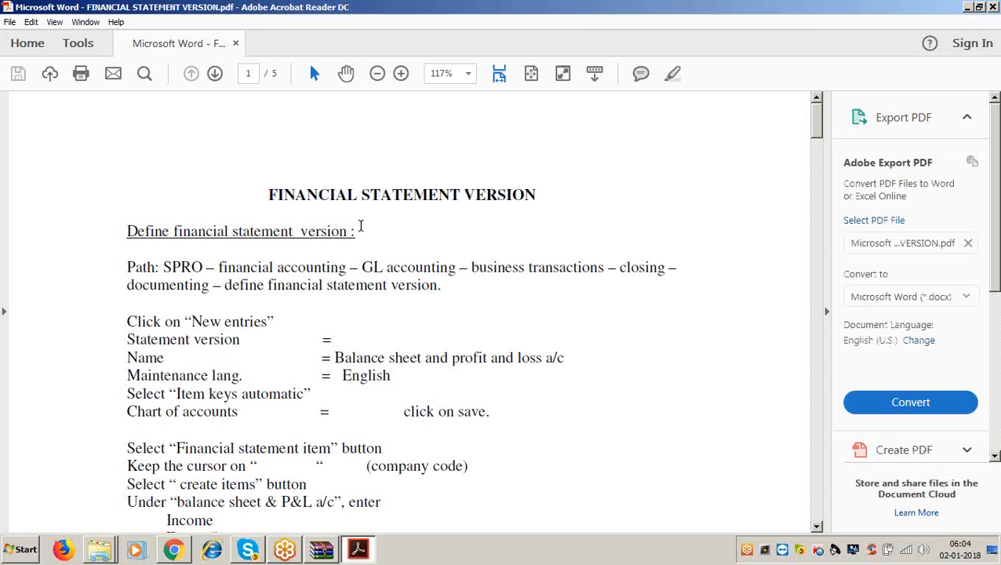
pyautogui.click(968, 8)
pyautogui.click(965, 7)
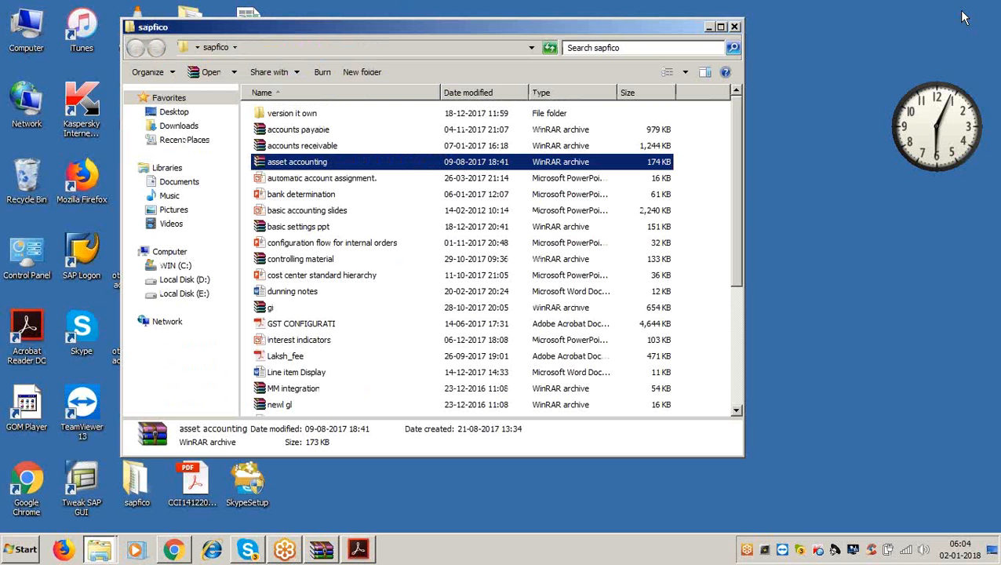
# - Launch SAP Logon and start logging on to the SAP ECC EHP6 system
pyautogui.click(709, 27)
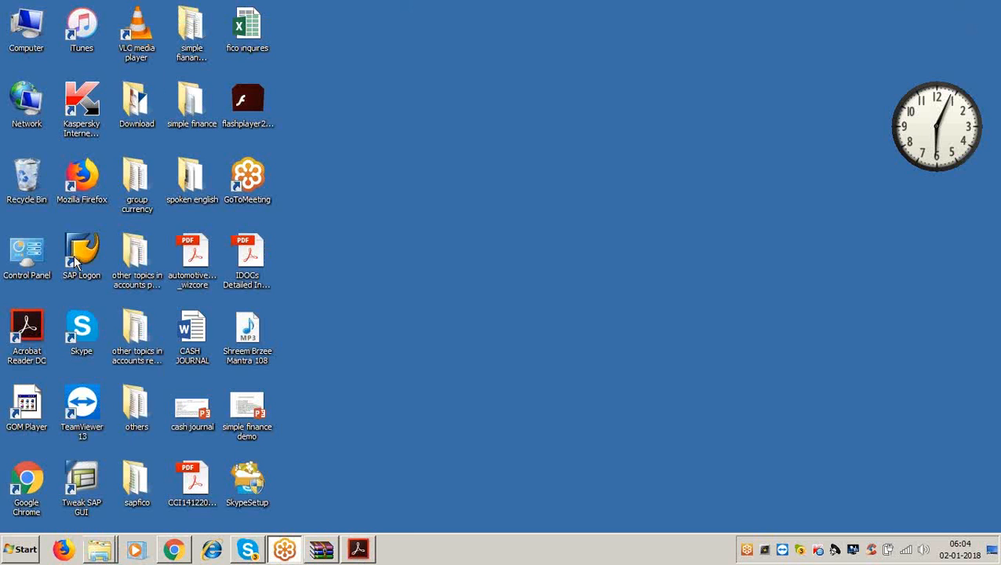
pyautogui.doubleClick(74, 255)
pyautogui.click(548, 124)
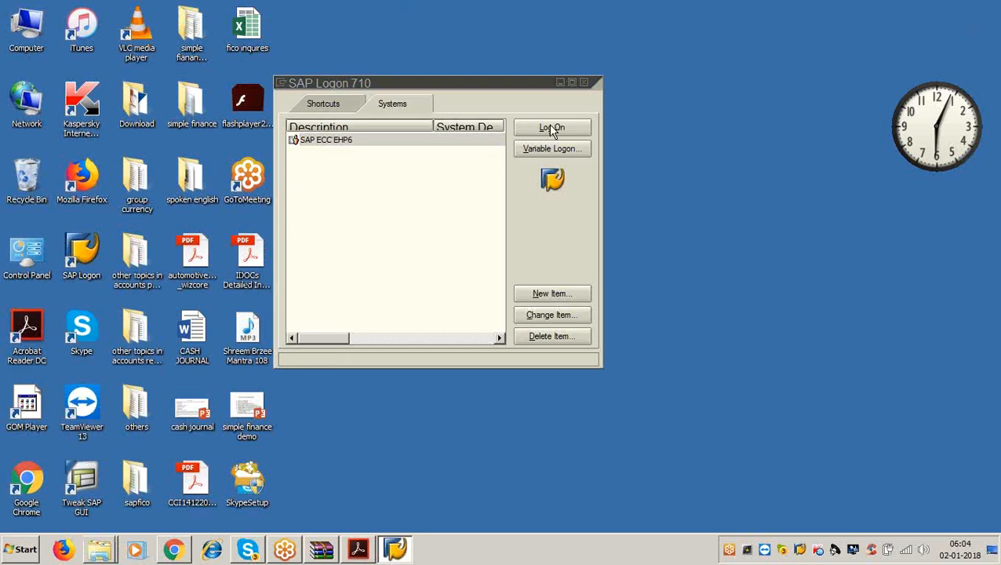
# - Enter the user name and password, retry after the failed attempt, and reach SAP Easy Access
pyautogui.write('lakshma')
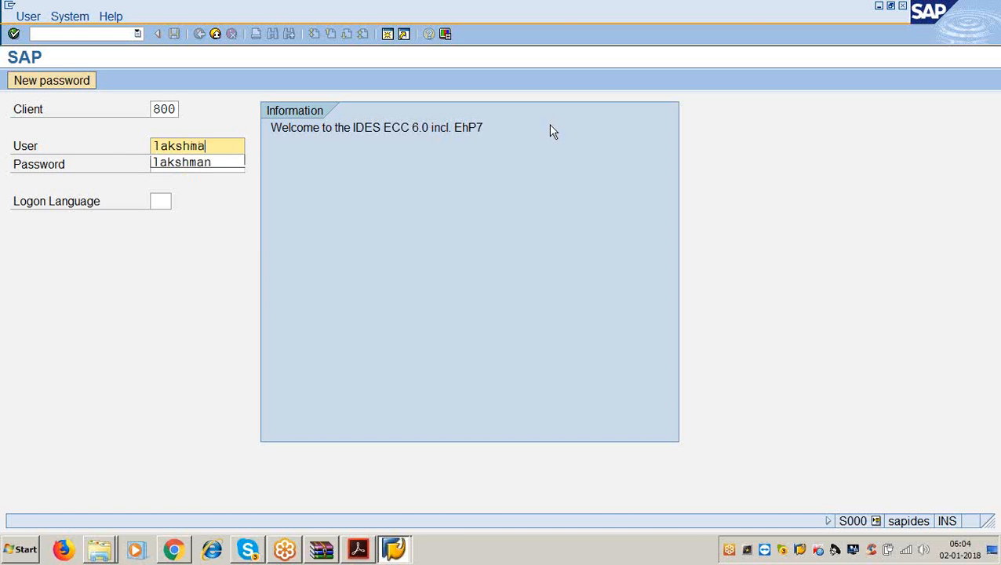
pyautogui.write('n')
pyautogui.press('Tab')
pyautogui.write('******')
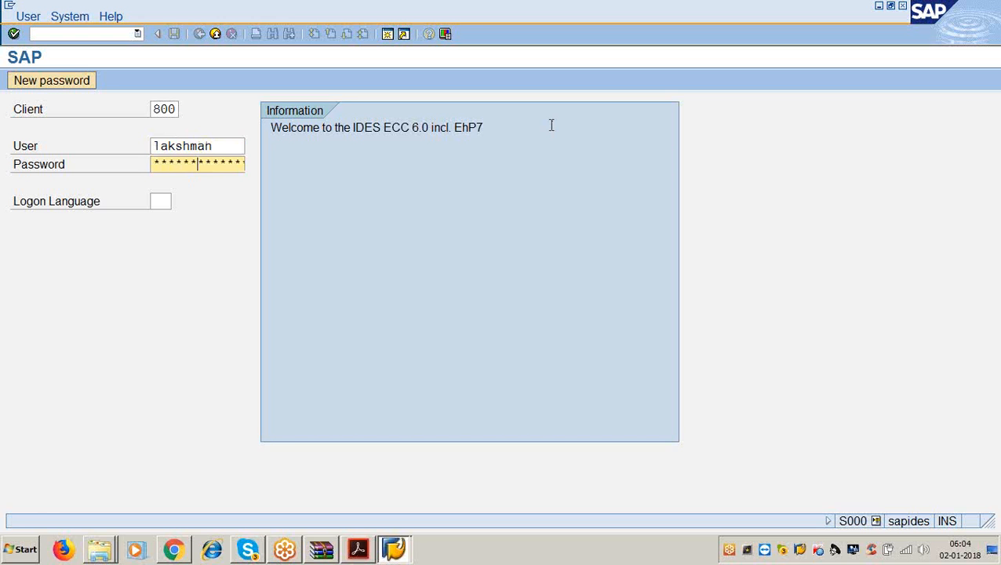
pyautogui.write('*')
pyautogui.press('Return')
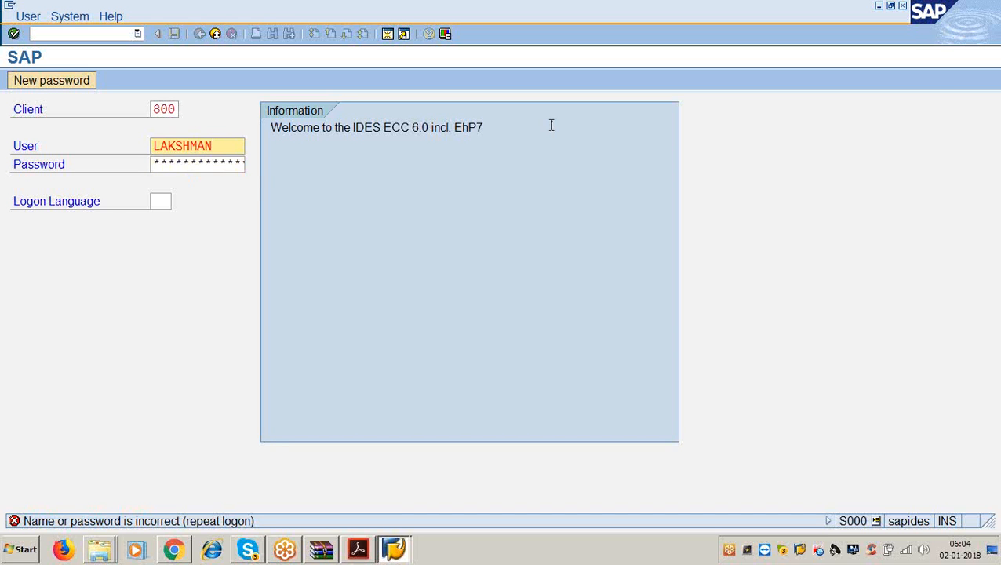
pyautogui.click(225, 162)
pyautogui.write('********')
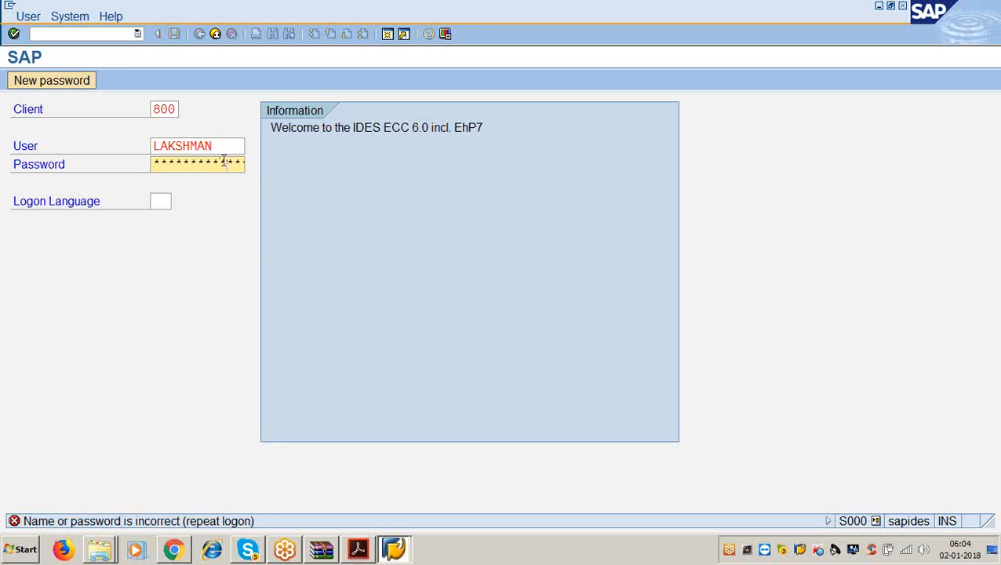
pyautogui.press('Return')
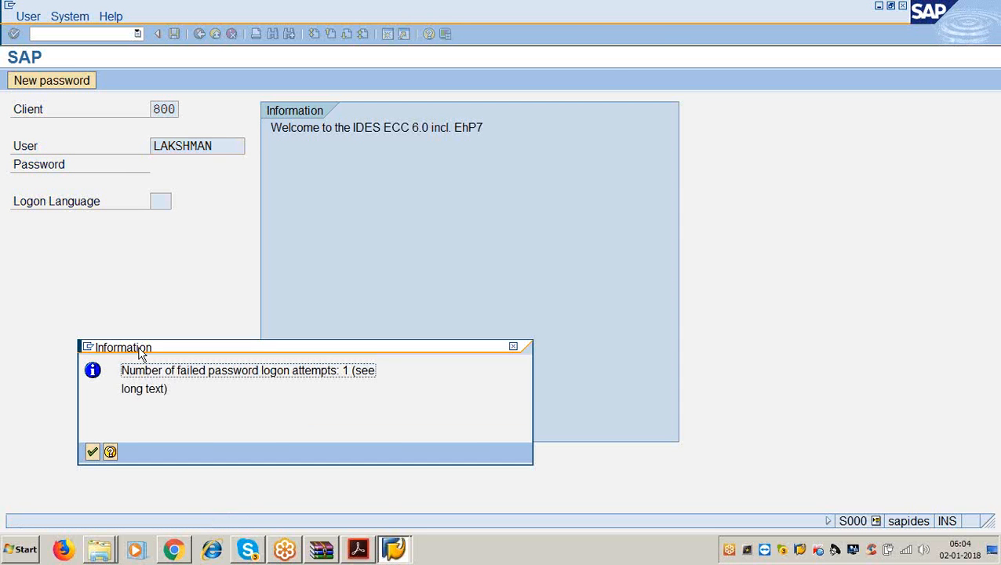
pyautogui.click(92, 451)
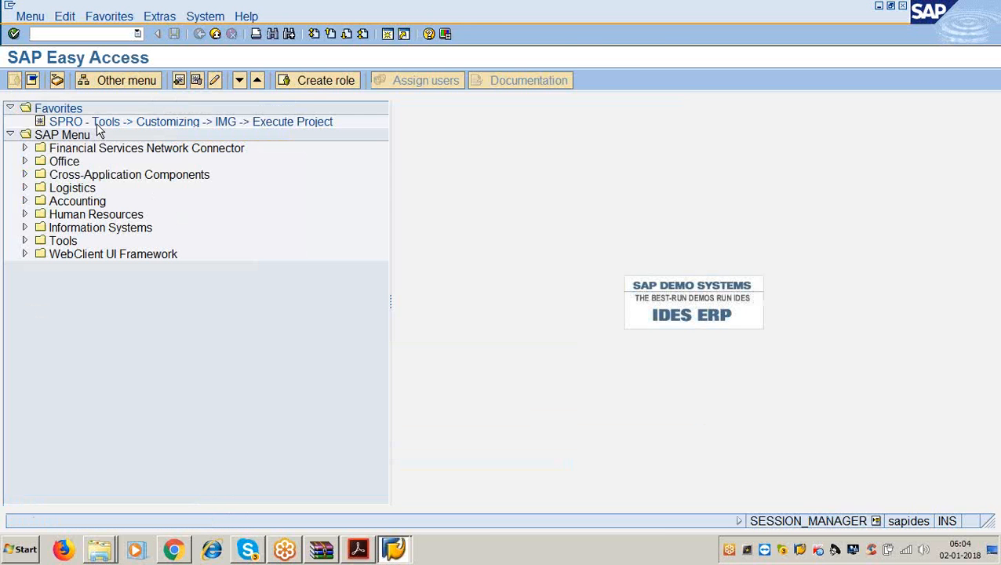
# - From SPRO's Reference IMG, run Define Financial Statement Versions under G/L Closing > Document and choose New Entries
pyautogui.doubleClick(97, 122)
pyautogui.click(110, 81)
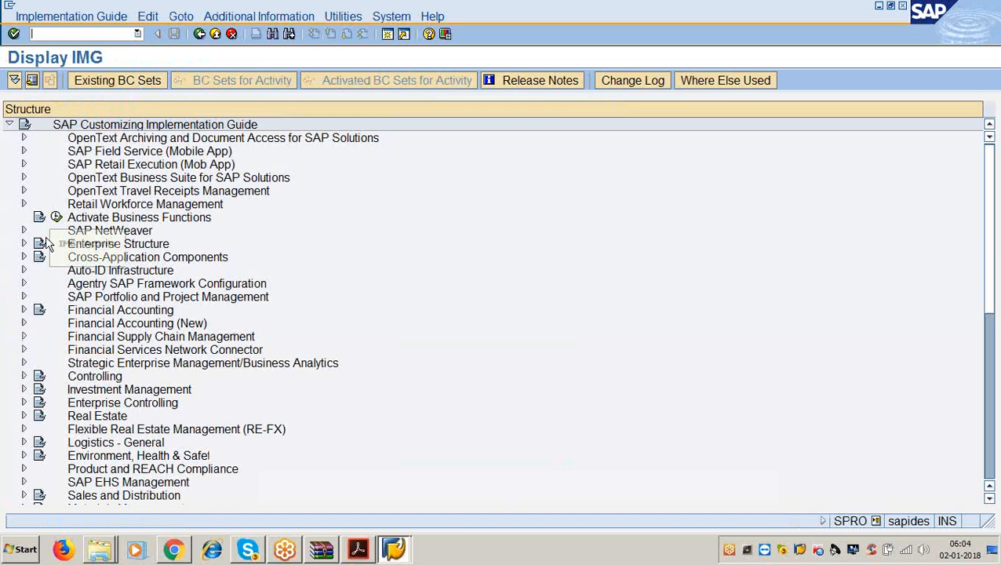
pyautogui.click(24, 311)
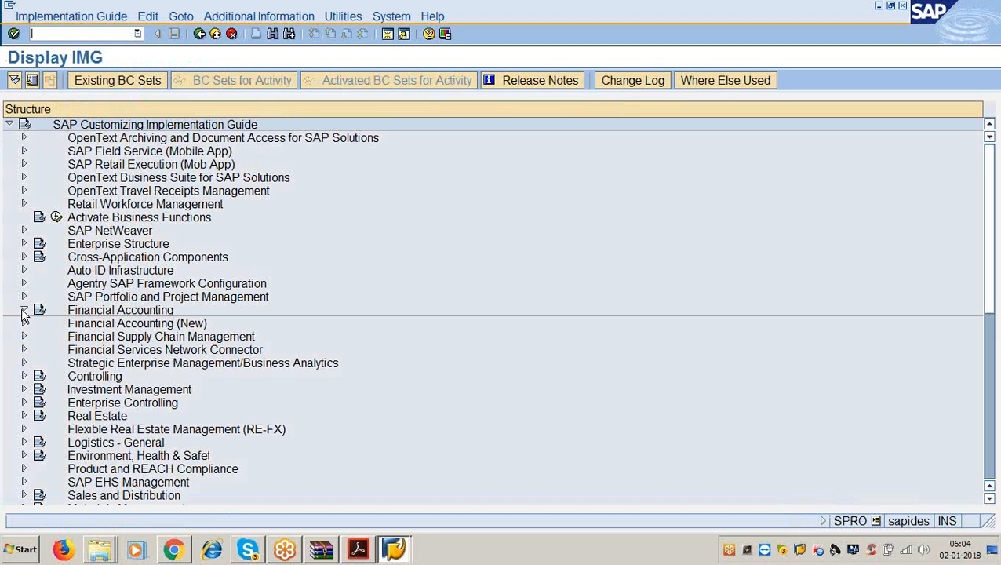
pyautogui.click(39, 336)
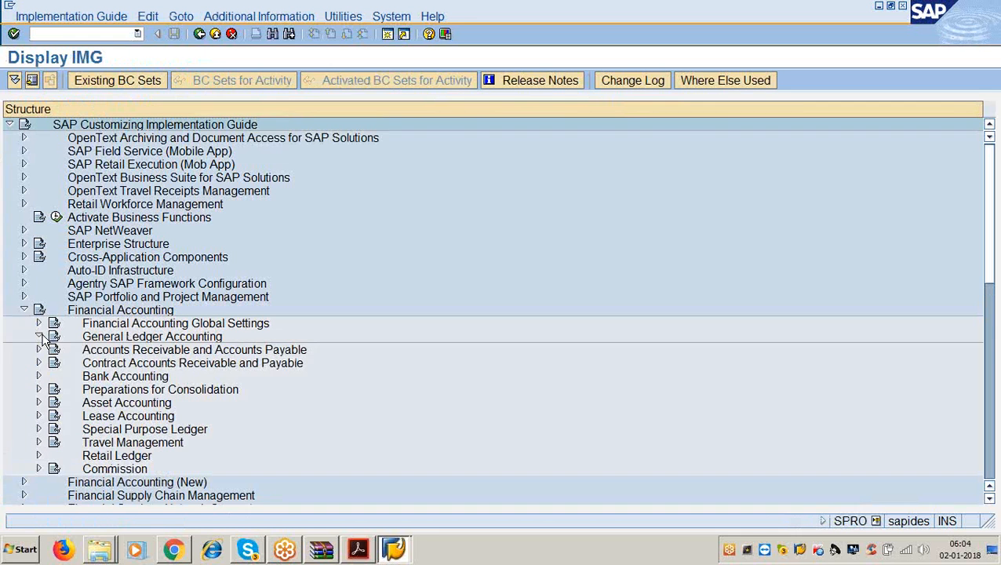
pyautogui.click(54, 363)
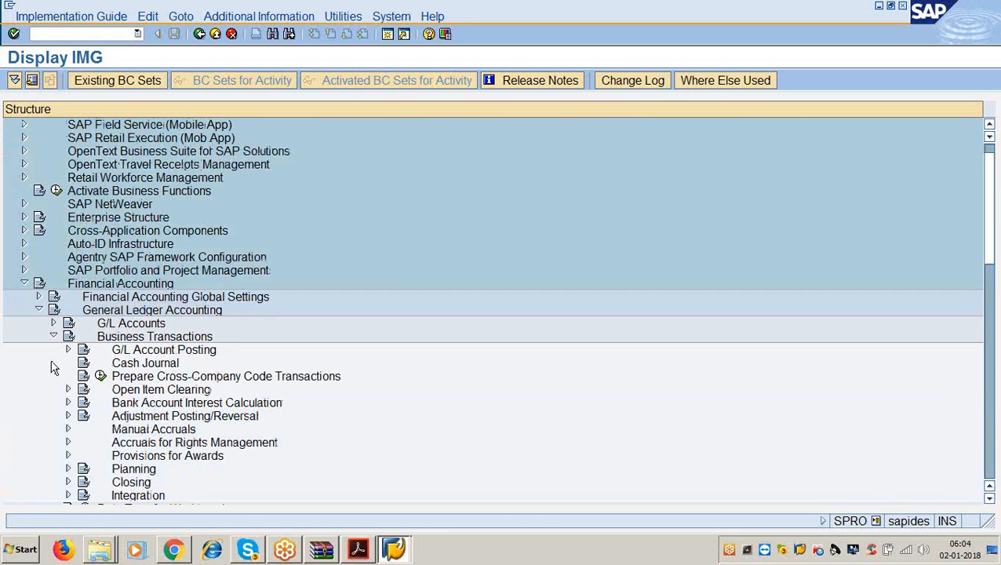
pyautogui.click(67, 482)
pyautogui.scroll(-6, 161, 392)
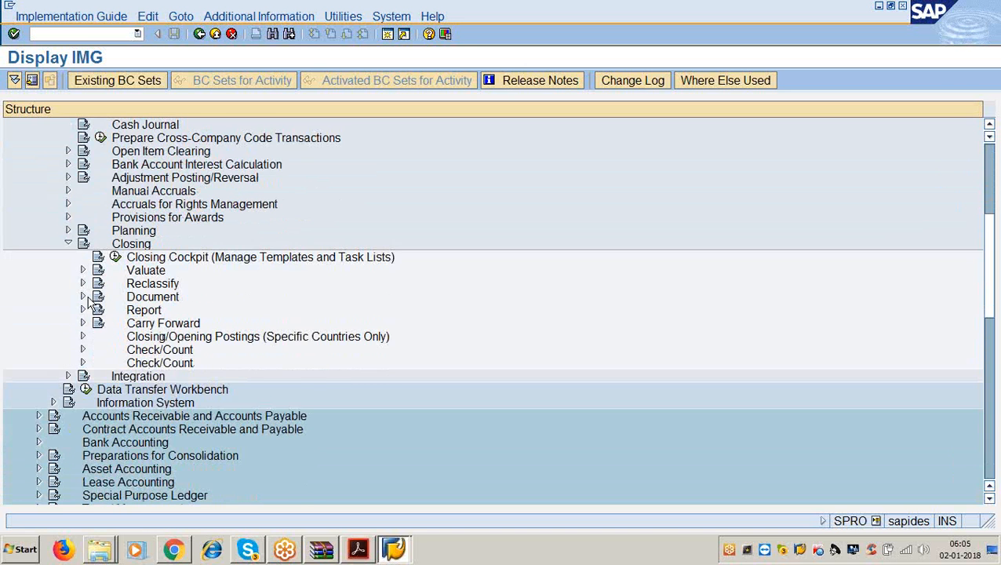
pyautogui.click(84, 298)
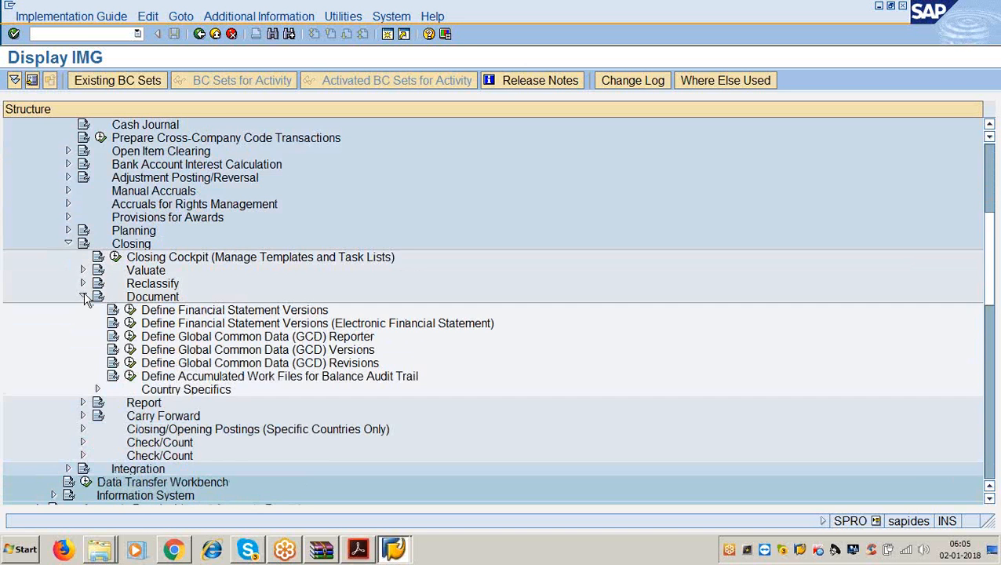
pyautogui.click(130, 310)
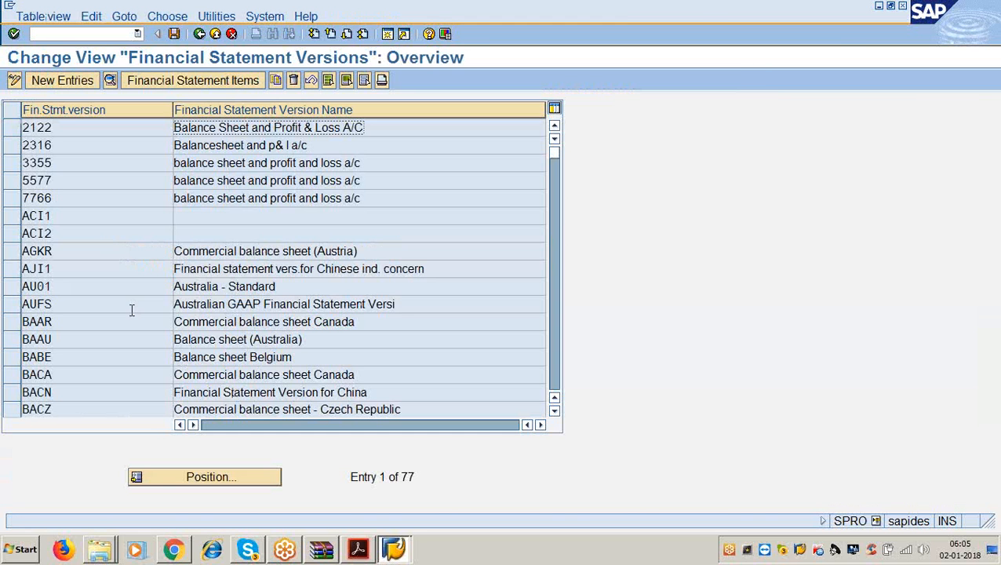
pyautogui.click(72, 81)
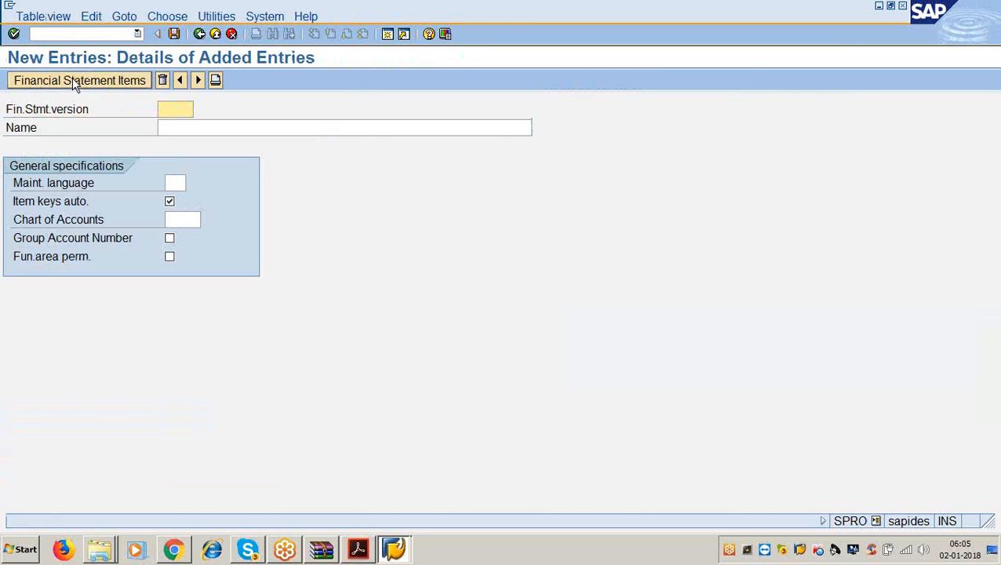
# - Enter version 3366, name 'balance sheet and profit and loss a/c', language EN, chart 3366
pyautogui.write('3366')
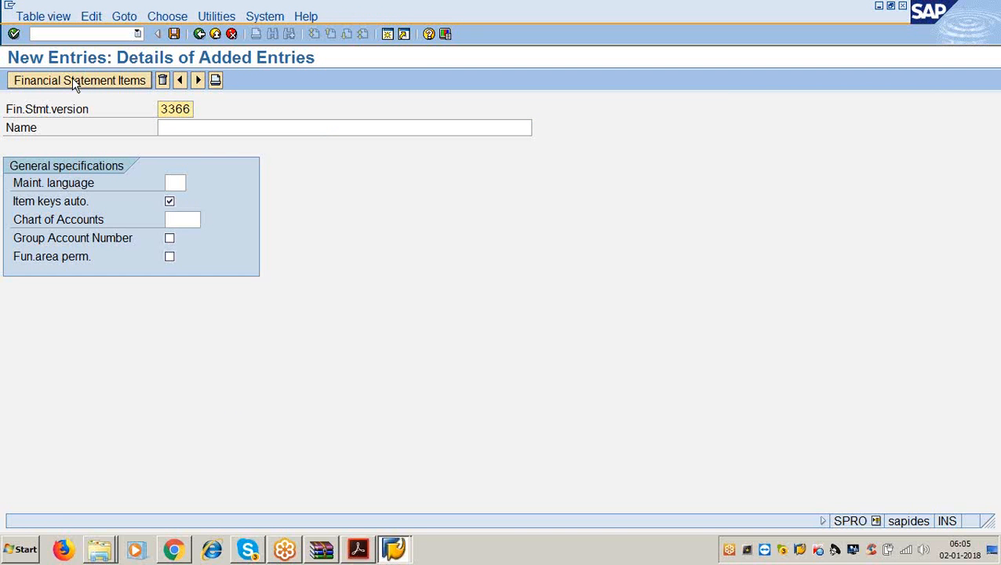
pyautogui.press('Tab')
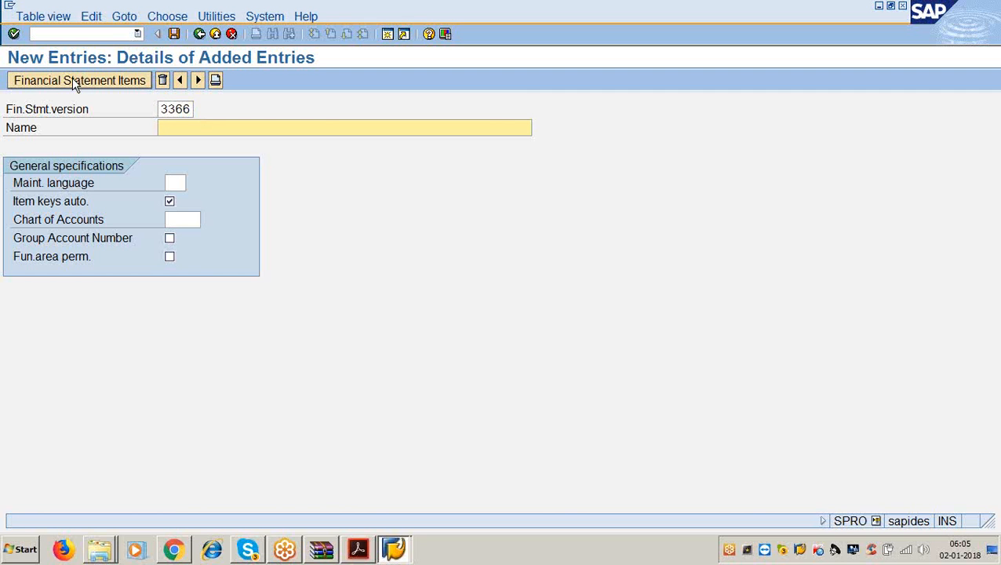
pyautogui.write('b')
pyautogui.press('Down')
pyautogui.press('Return')
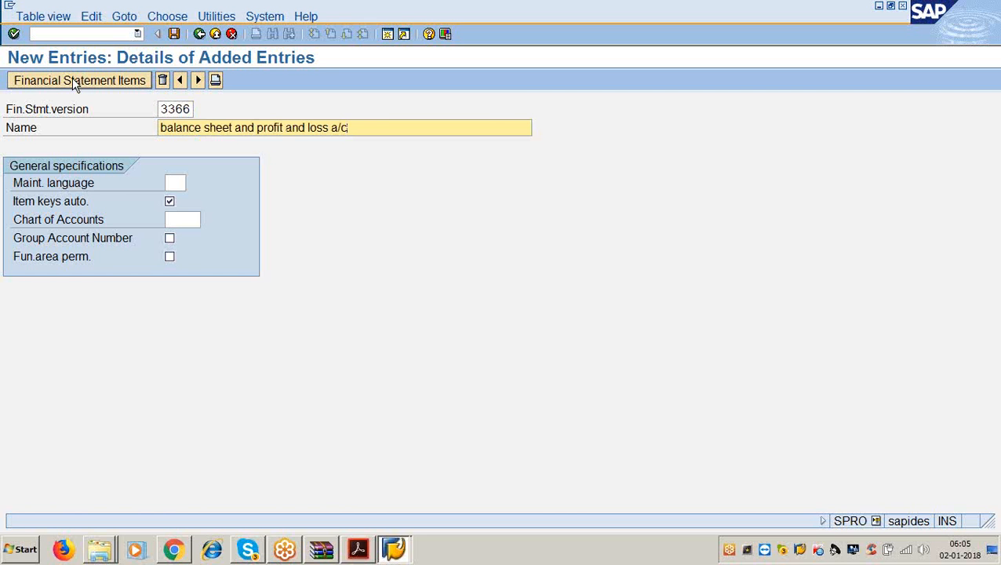
pyautogui.click(174, 182)
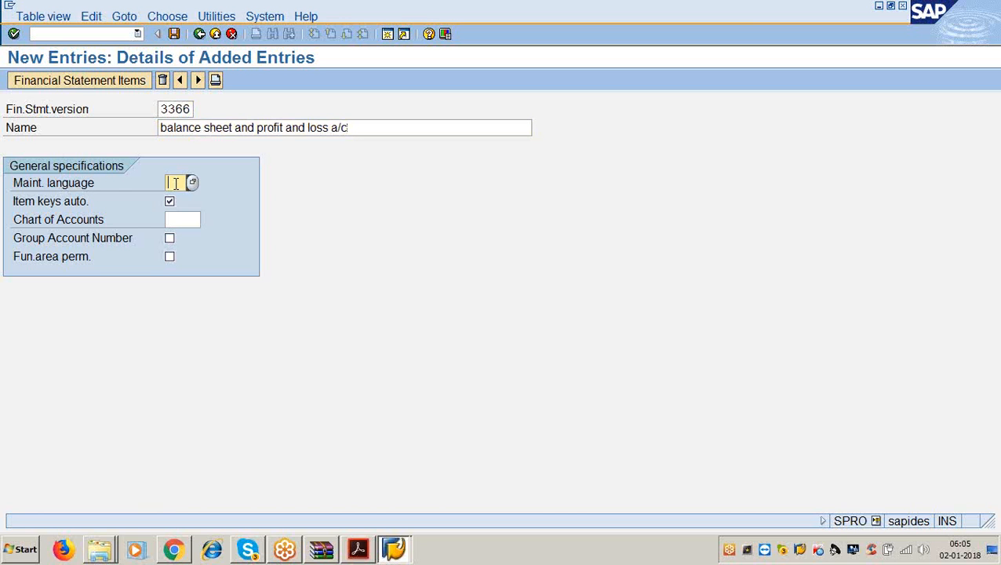
pyautogui.write('en')
pyautogui.click(180, 221)
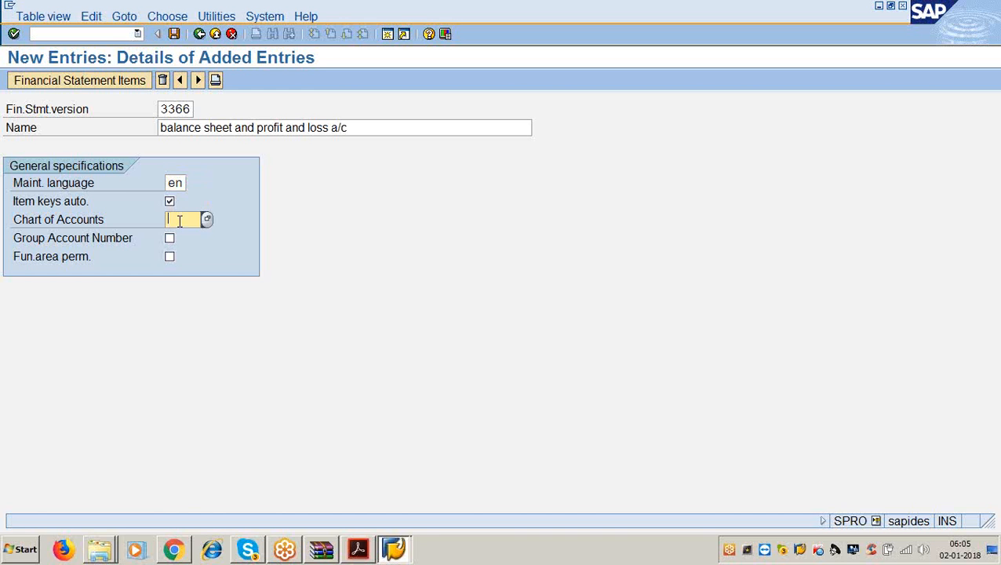
pyautogui.write('3366')
# - Save version 3366 to a customizing request and open its Financial Statement Items
pyautogui.click(173, 33)
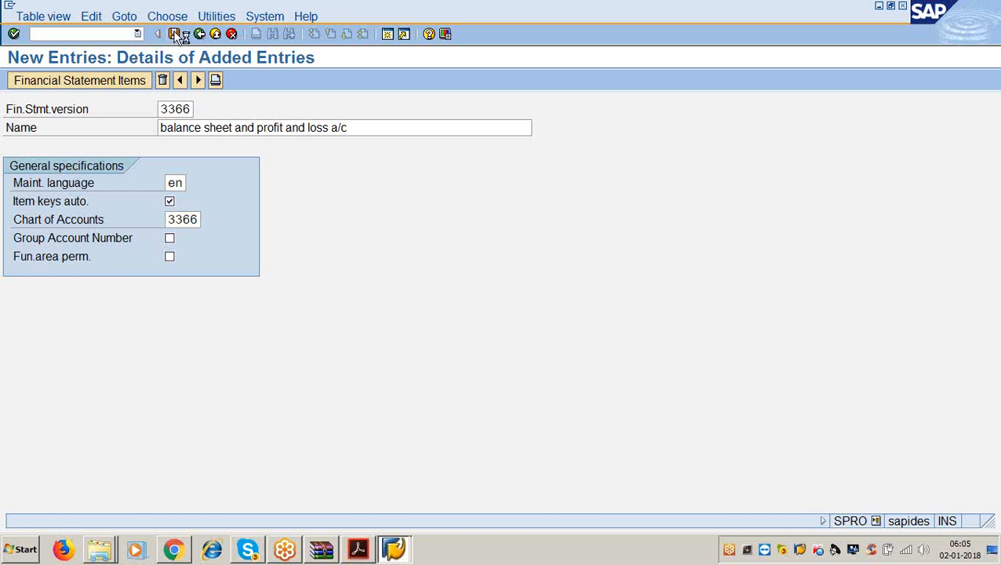
pyautogui.click(48, 249)
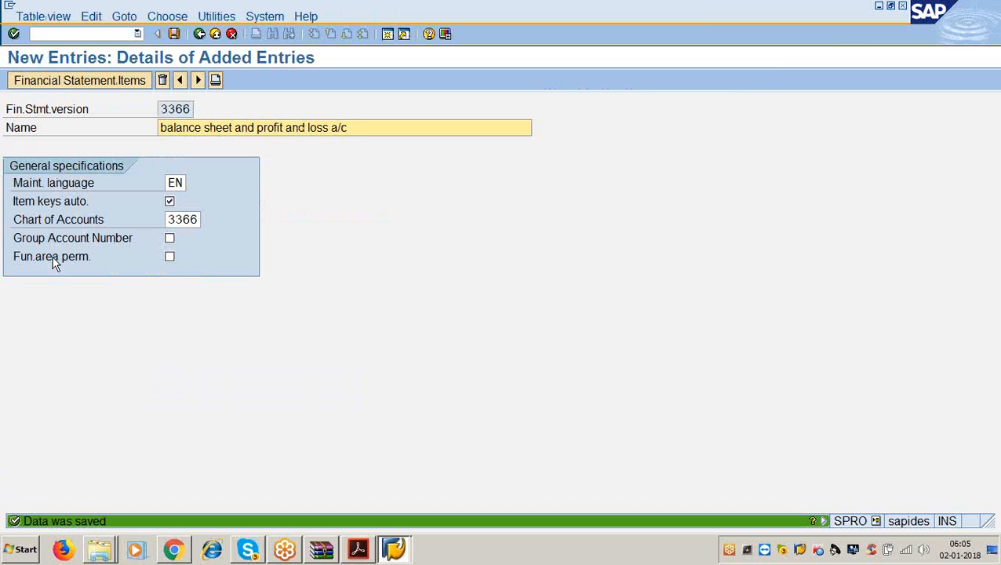
pyautogui.click(70, 82)
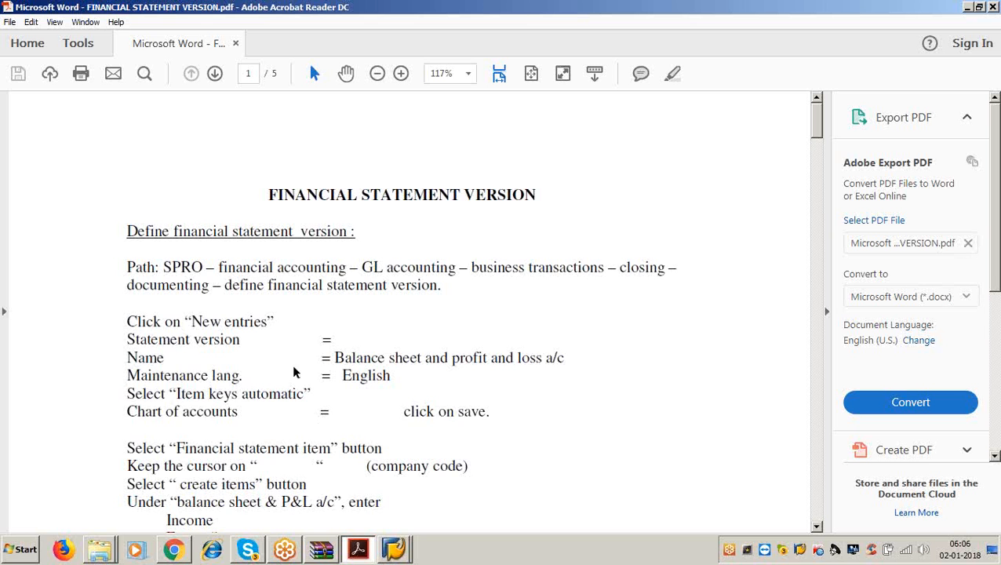
# - Scroll the PDF guide, highlight the company code instruction, then minimize Acrobat
pyautogui.scroll(-5, 292, 374)
pyautogui.click(257, 253)
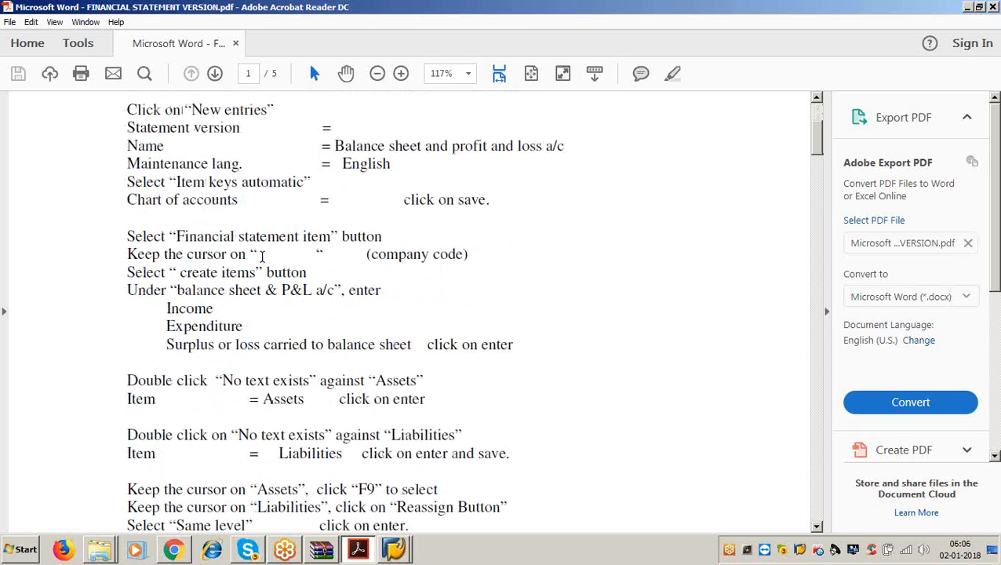
pyautogui.moveTo(285, 250); pyautogui.dragTo(472, 268)
pyautogui.click(471, 258)
pyautogui.moveTo(374, 255); pyautogui.dragTo(461, 255)
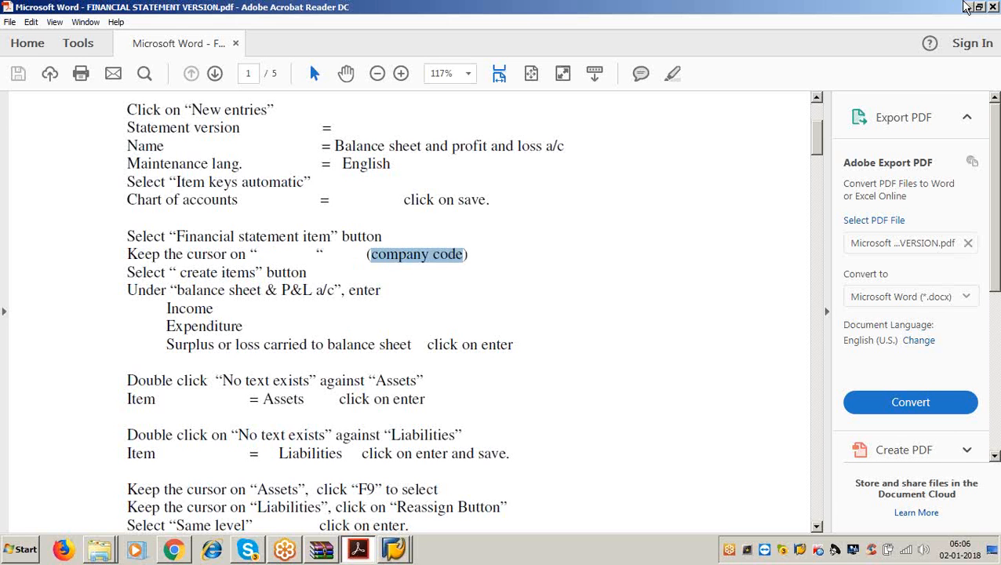
pyautogui.click(965, 8)
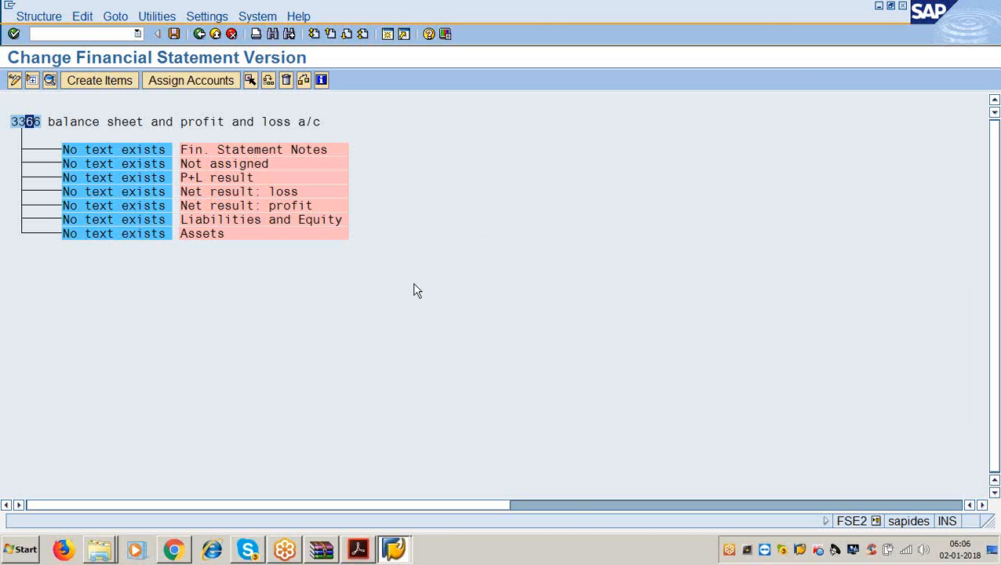
# - Check the Assets and Liabilities nodes, then open Create Items on version 3366's top node
pyautogui.click(200, 219)
pyautogui.click(200, 233)
pyautogui.click(19, 122)
pyautogui.click(100, 82)
pyautogui.click(358, 549)
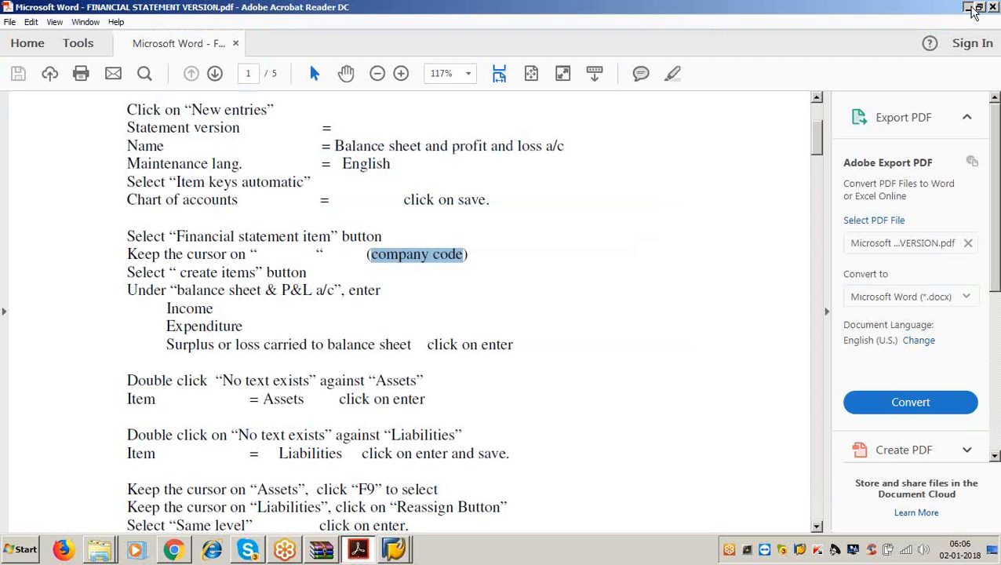
pyautogui.click(968, 7)
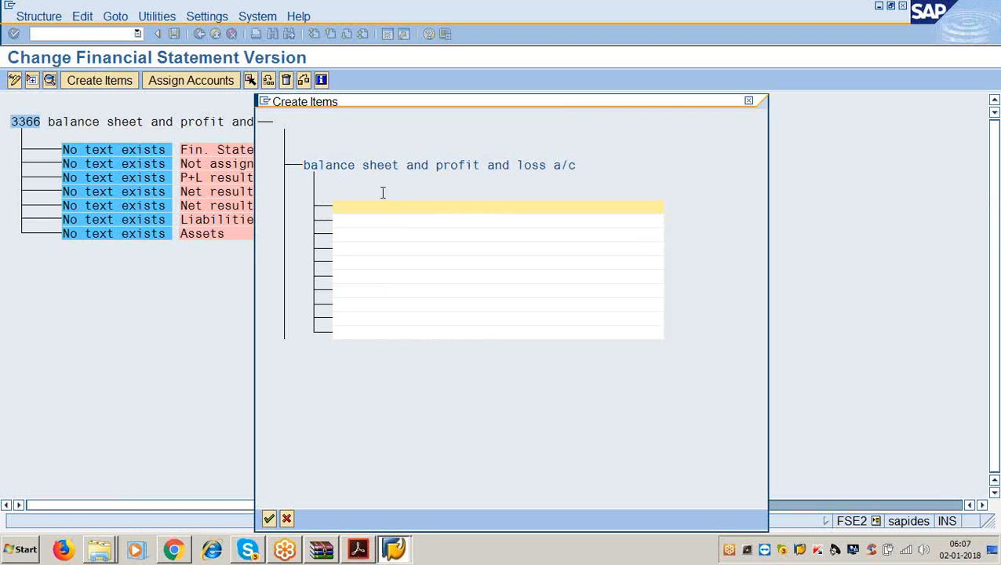
# - Create items 'incomes', 'expnditures' and 'surplus or loss carried to balance sheet' in the Create Items dialog
pyautogui.write('incomes')
pyautogui.press('Return')
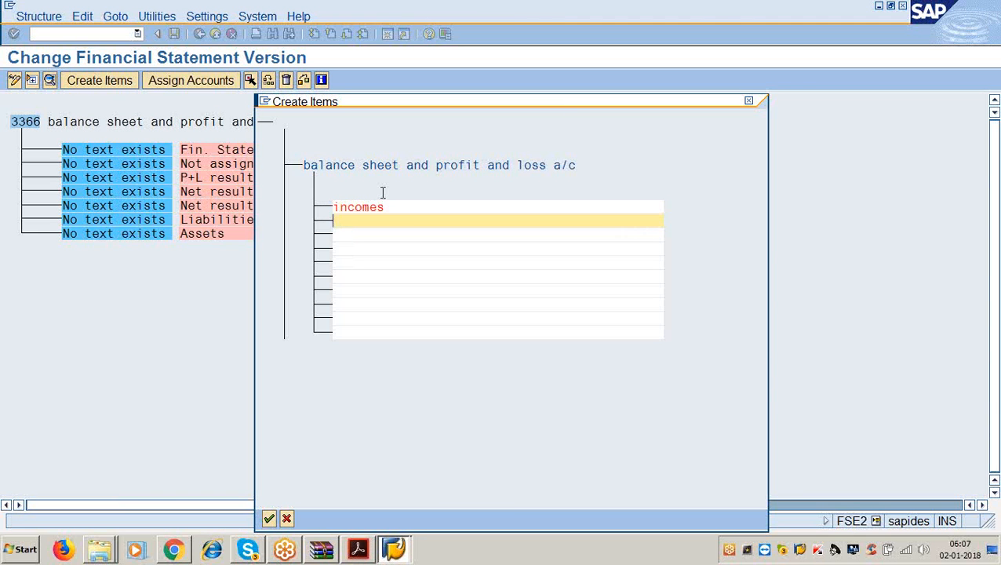
pyautogui.write('expnditures')
pyautogui.press('Return')
pyautogui.write('surplys c')
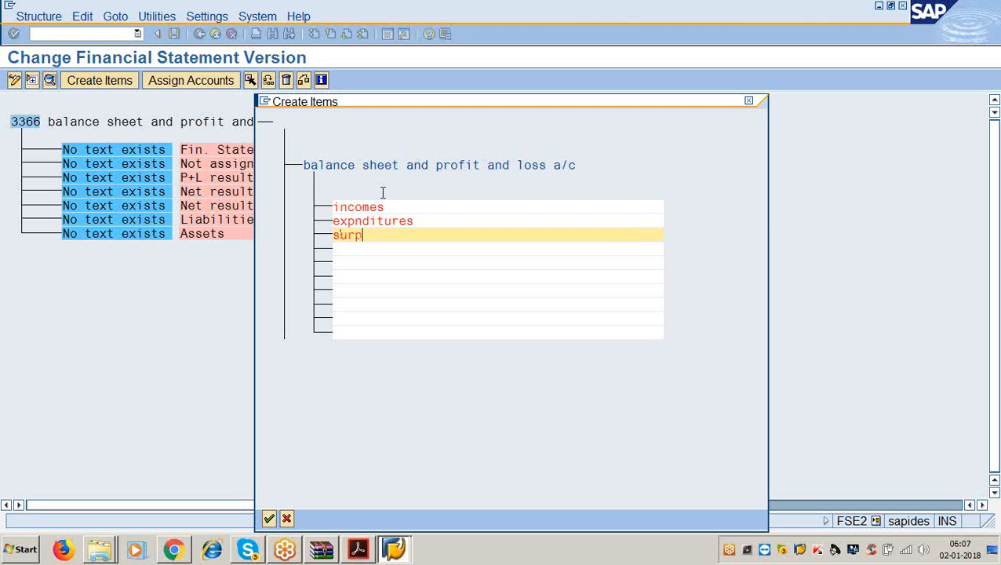
pyautogui.press('BackSpace')
pyautogui.press('BackSpace')
pyautogui.press('BackSpace')
pyautogui.press('BackSpace')
pyautogui.write('us or loss carie')
pyautogui.press('BackSpace')
pyautogui.press('BackSpace')
pyautogui.write('ried')
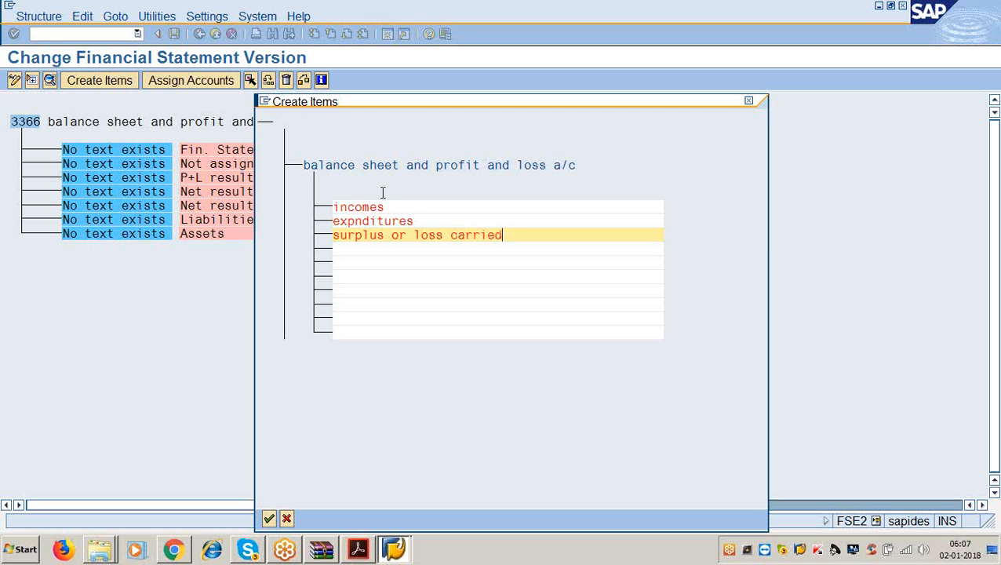
pyautogui.write(' to balance sheet')
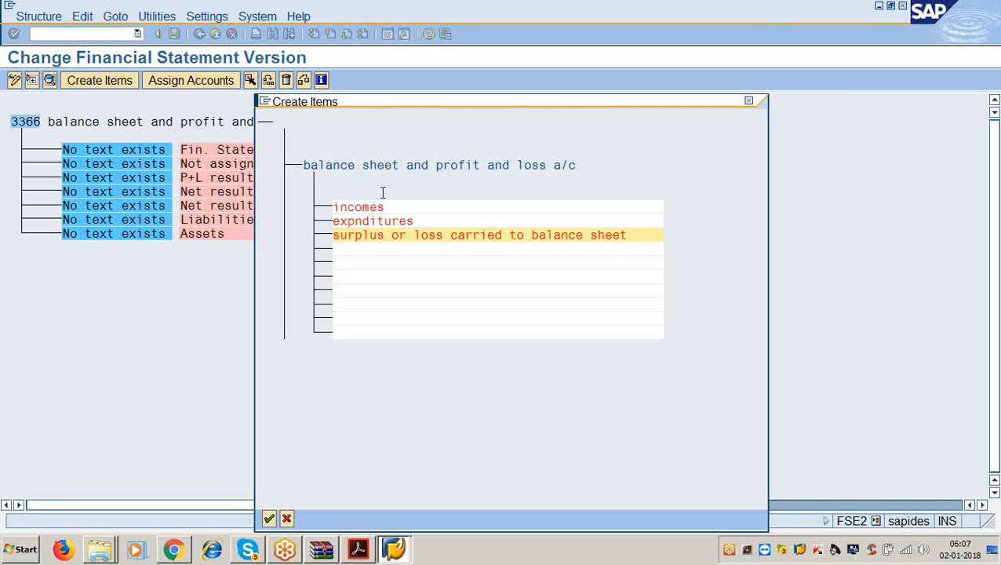
pyautogui.press('Return')
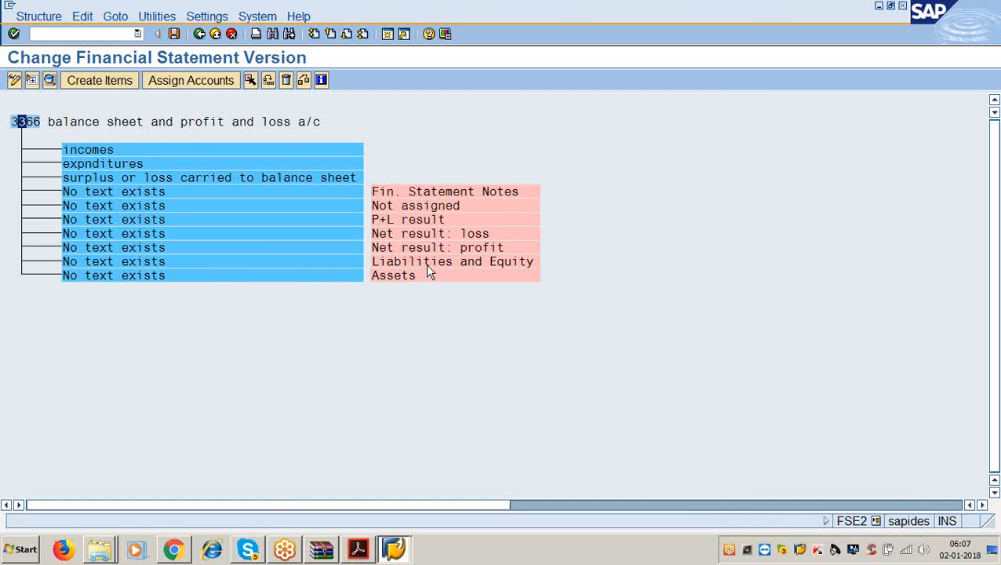
# - Replace the 'No text exists' labels beside Liabilities and Equity and Assets with 'liabilities' and 'assets'
pyautogui.doubleClick(114, 263)
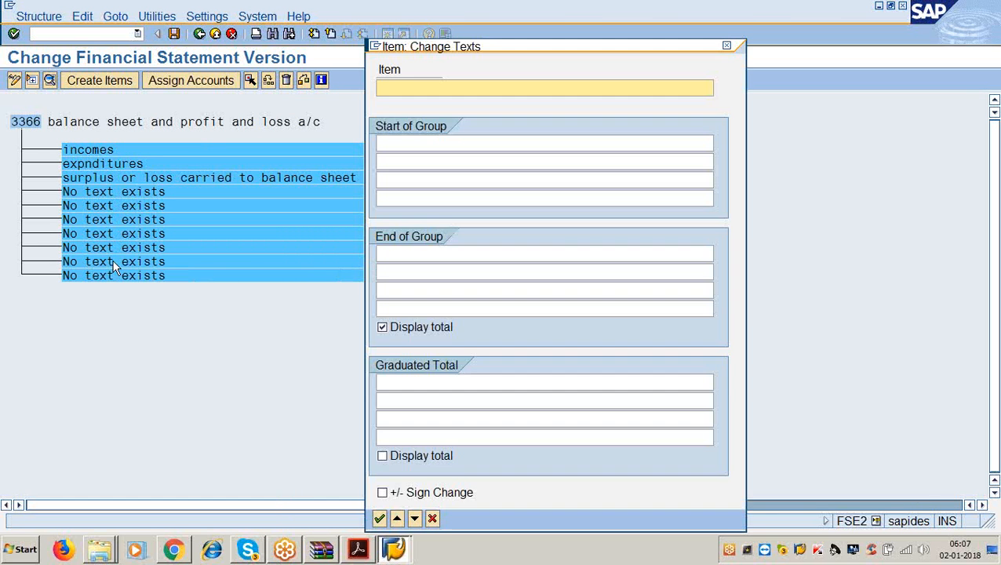
pyautogui.write('iabilits')
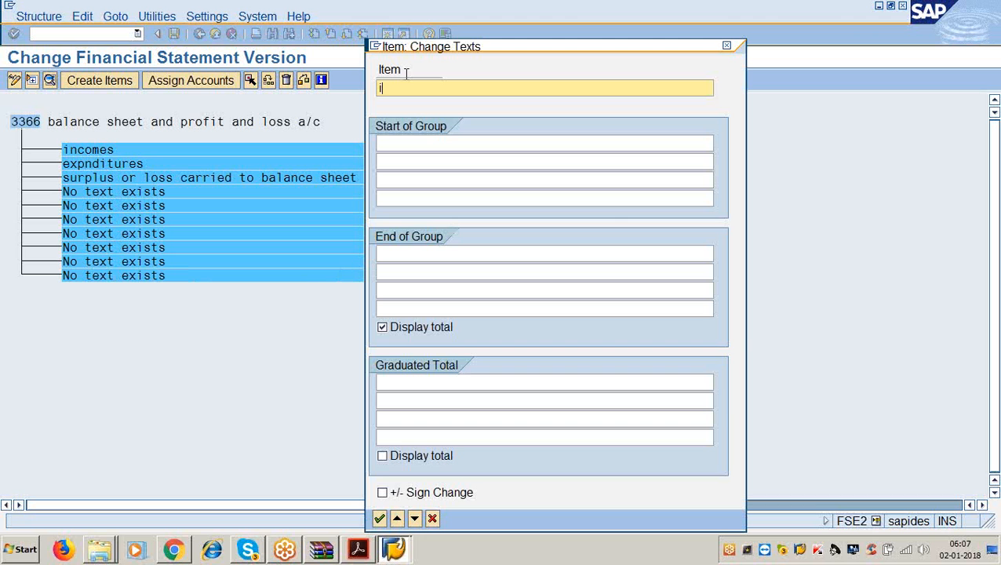
pyautogui.press('BackSpace')
pyautogui.press('BackSpace')
pyautogui.press('BackSpace')
pyautogui.press('BackSpace')
pyautogui.press('BackSpace')
pyautogui.press('BackSpace')
pyautogui.press('BackSpace')
pyautogui.press('BackSpace')
pyautogui.write('lia')
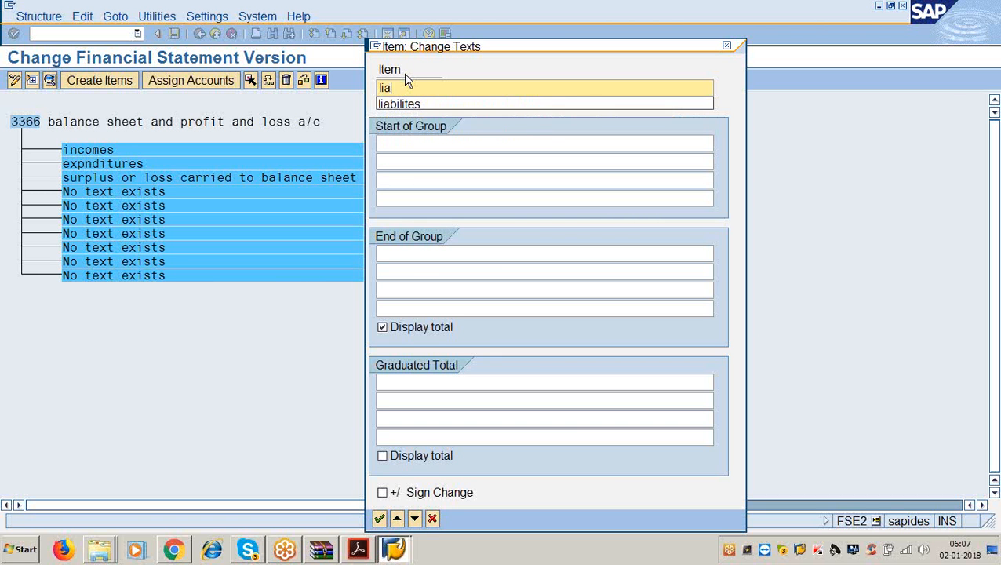
pyautogui.write('bilities')
pyautogui.press('Return')
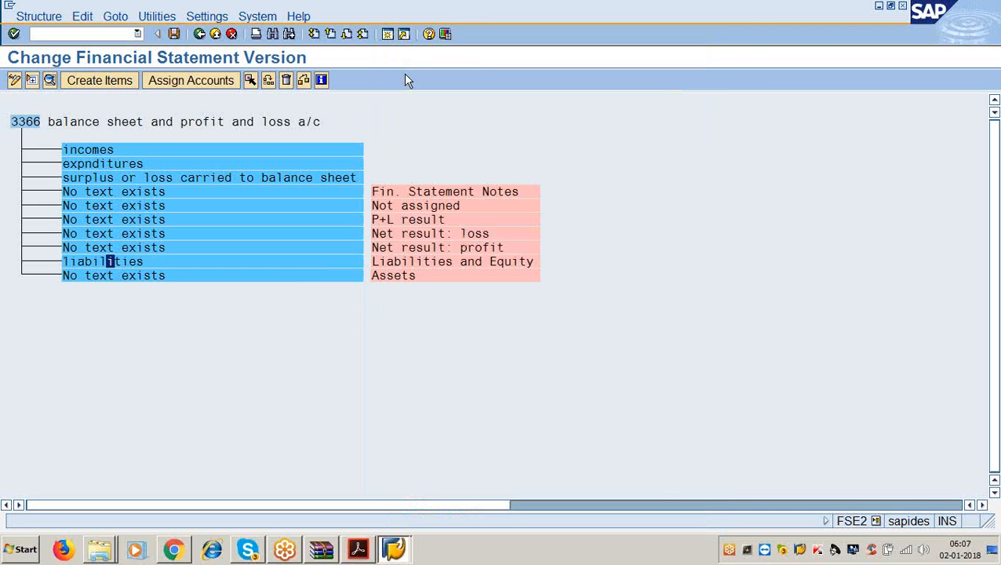
pyautogui.doubleClick(118, 280)
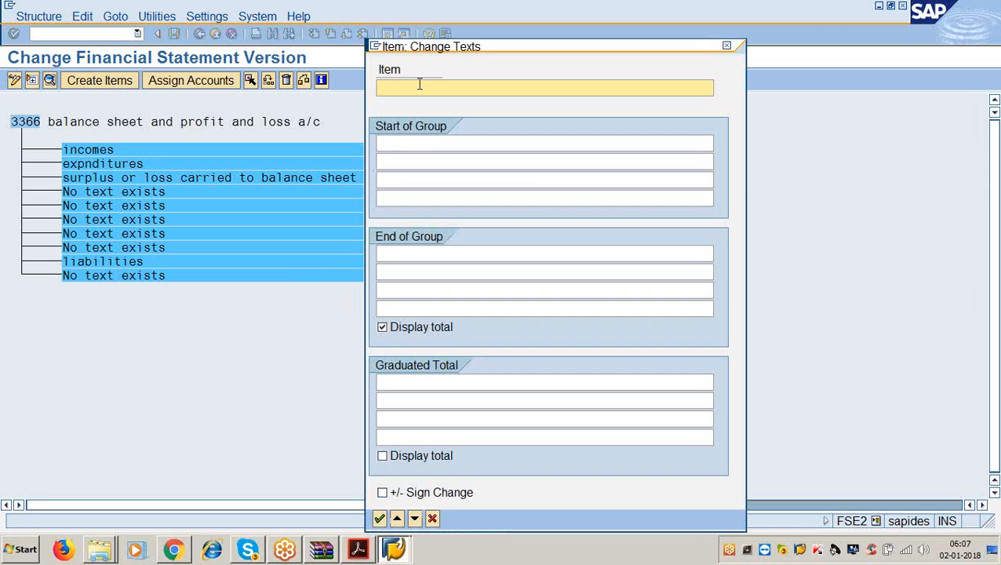
pyautogui.write('assets')
pyautogui.press('Return')
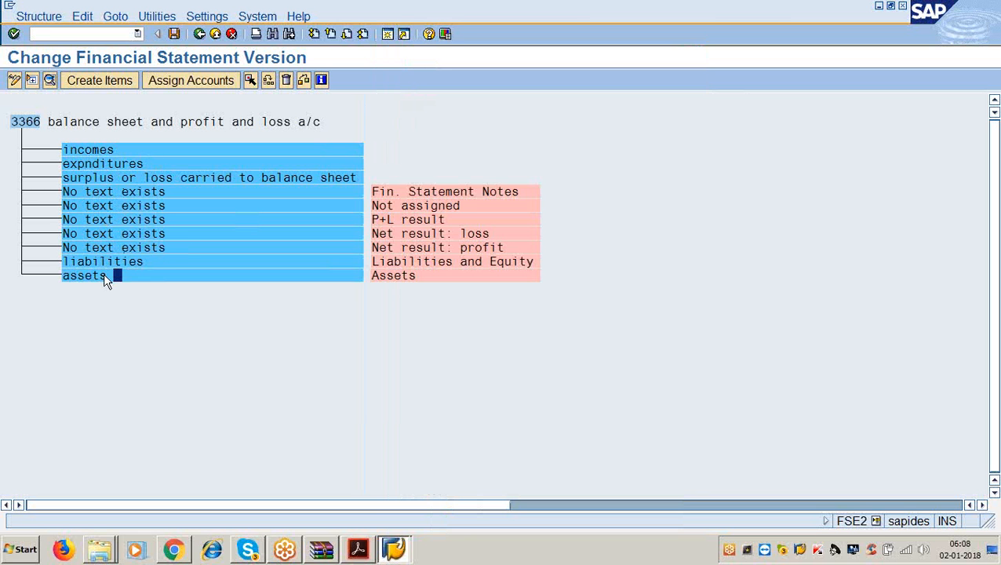
# - Save version 3366's item hierarchy to the customizing request and return to the PDF guide
pyautogui.click(175, 36)
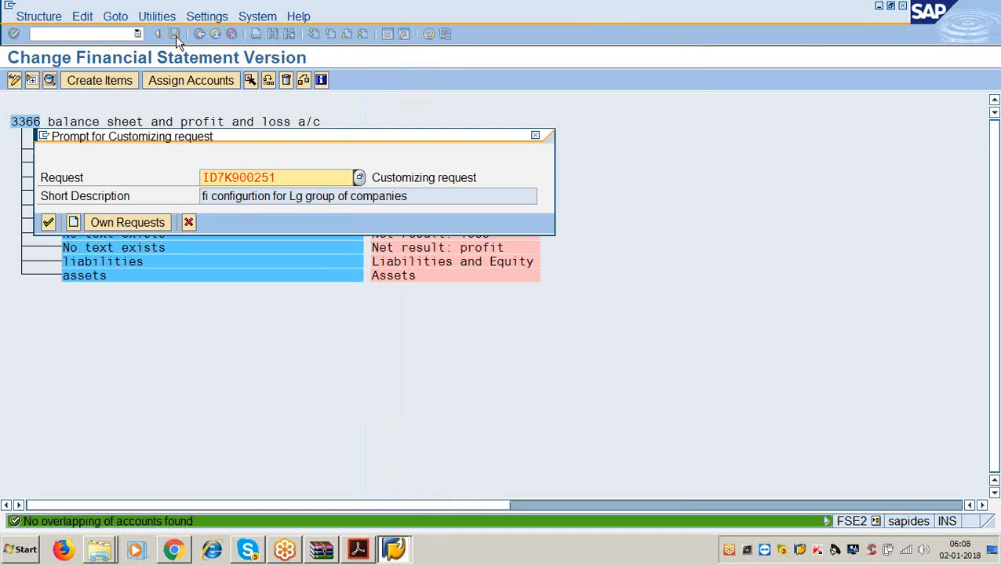
pyautogui.click(48, 224)
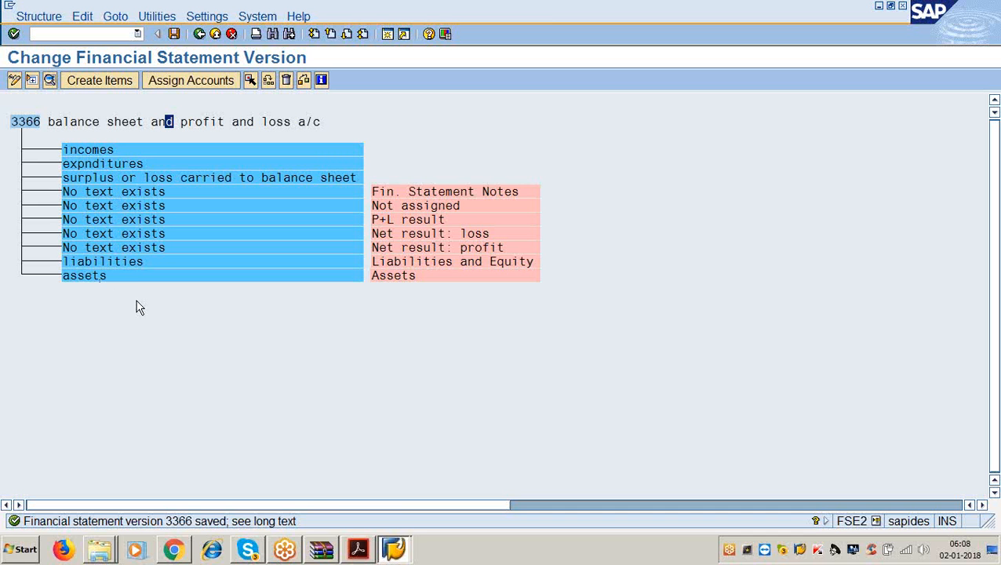
pyautogui.click(359, 551)
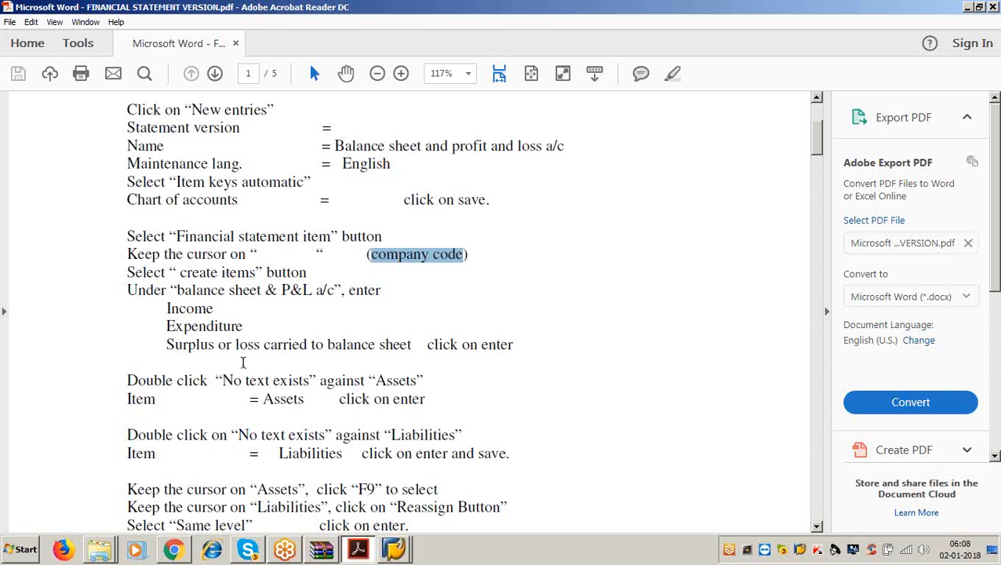
# - Highlight the PDF's F9/Reassign instructions for same-level moves, then go back to SAP
pyautogui.scroll(-5, 230, 357)
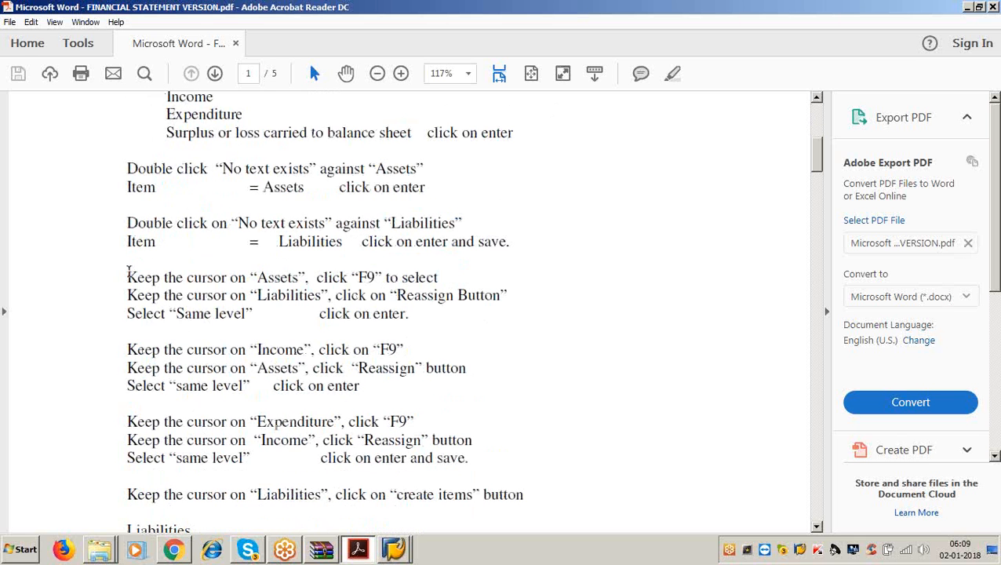
pyautogui.moveTo(127, 271); pyautogui.dragTo(407, 316)
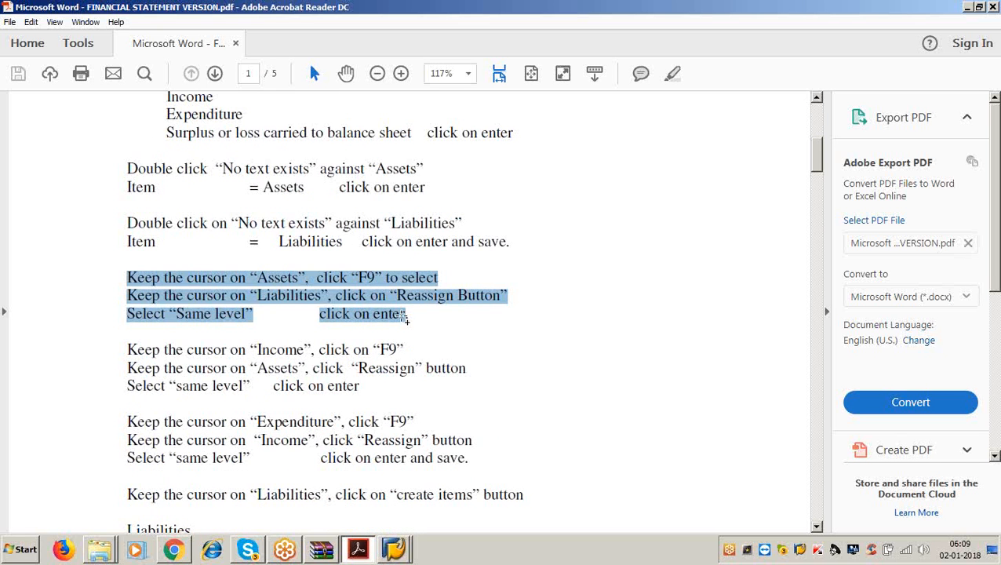
pyautogui.click(968, 7)
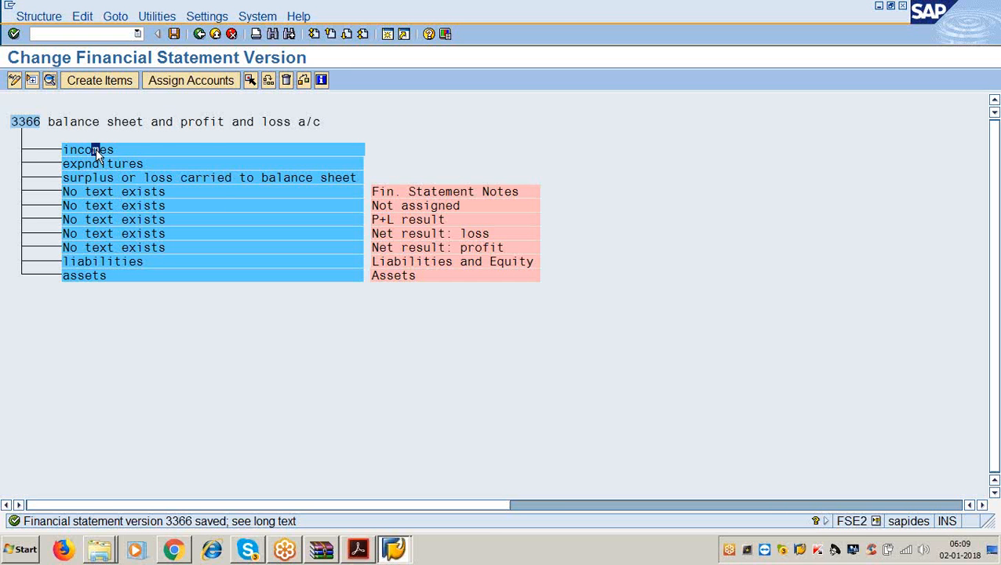
# - Reassign the incomes node to the same level as assets, right after it
pyautogui.click(250, 82)
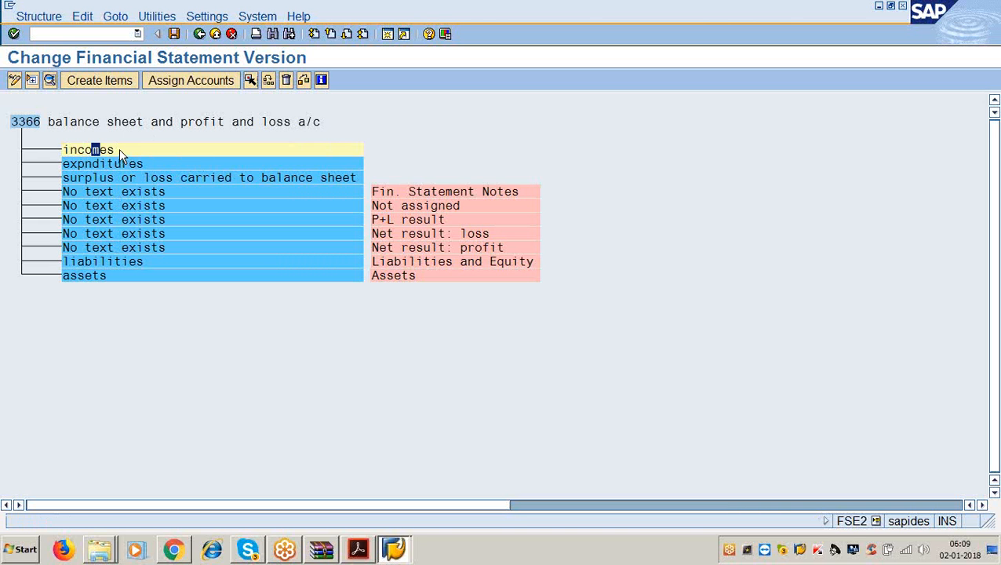
pyautogui.click(89, 276)
pyautogui.click(268, 83)
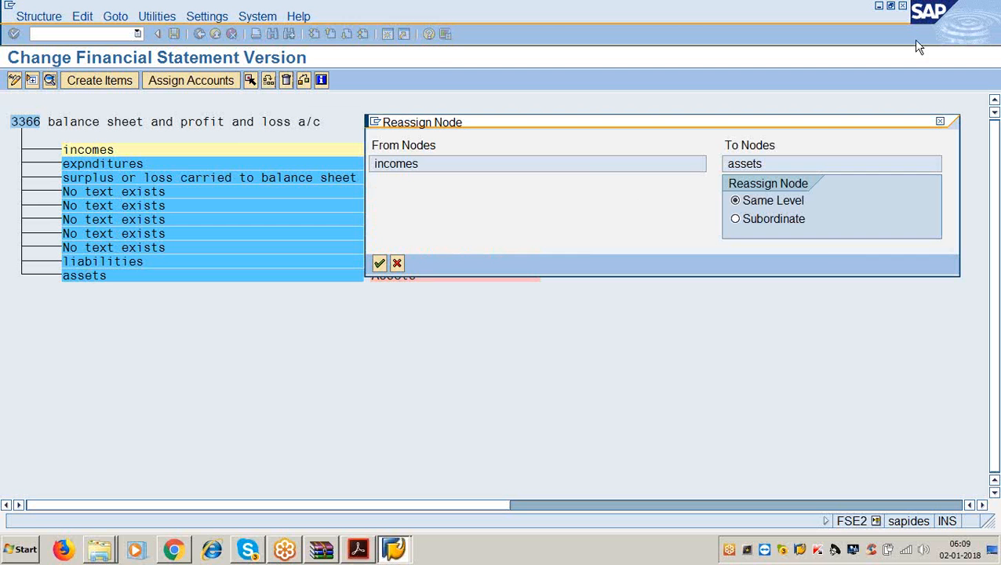
pyautogui.click(977, 35)
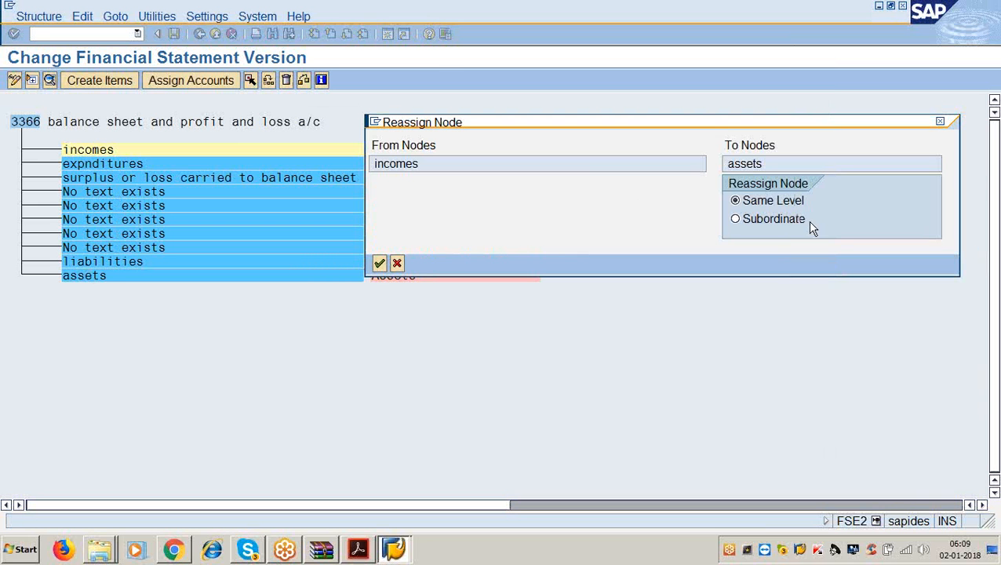
pyautogui.click(379, 264)
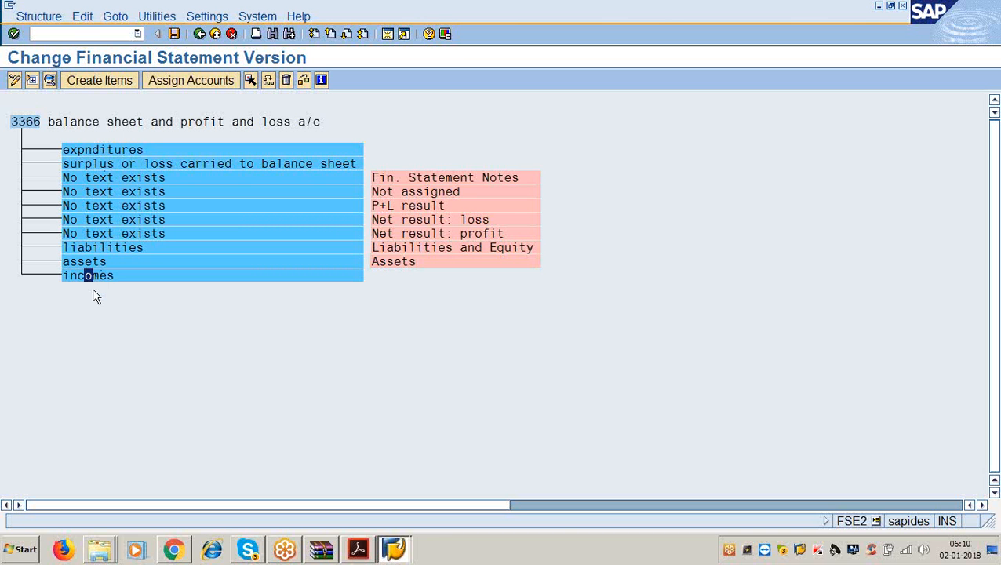
# - Reassign expnditures to the same level after incomes, save version 3366, and reopen the PDF
pyautogui.click(120, 149)
pyautogui.click(251, 81)
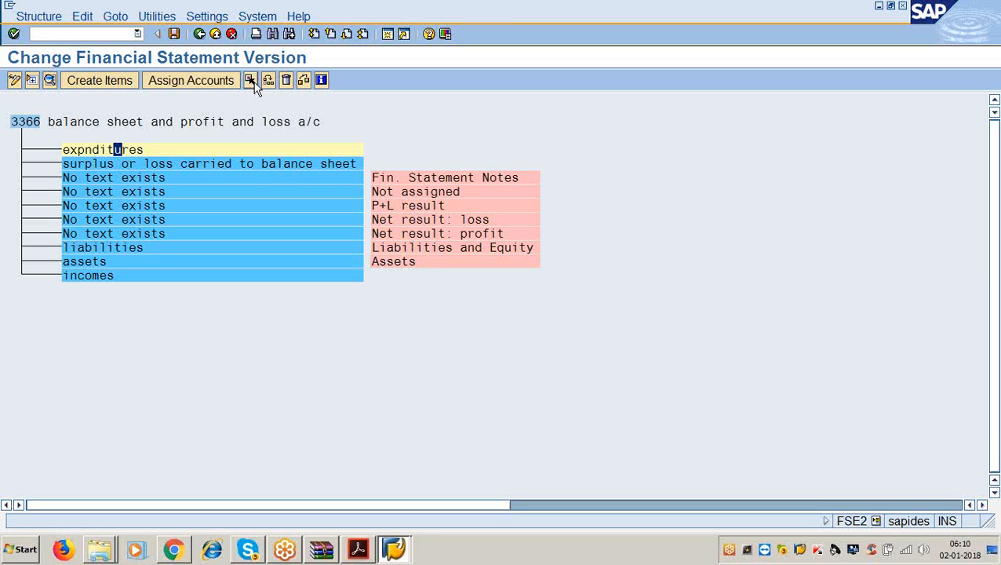
pyautogui.click(88, 276)
pyautogui.click(269, 82)
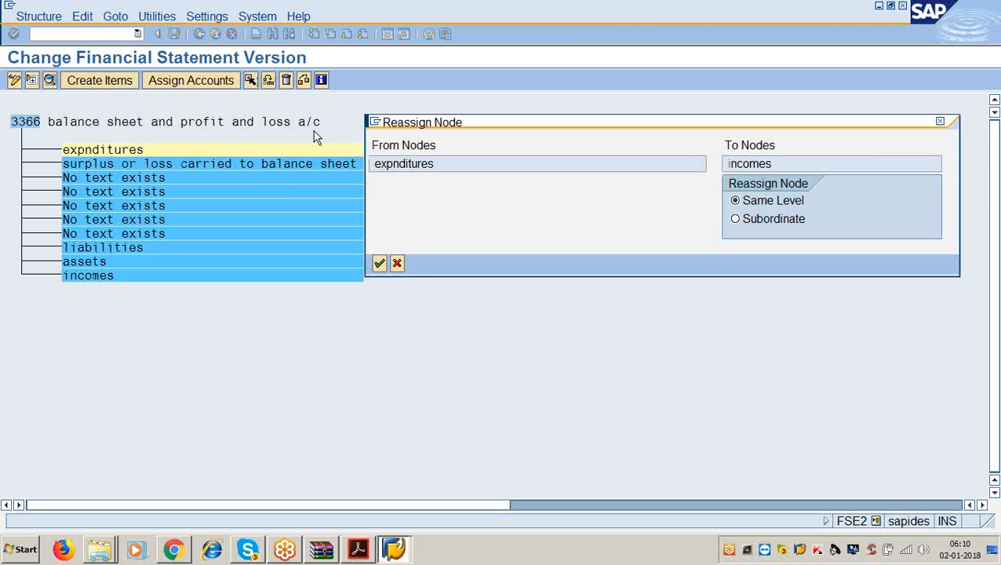
pyautogui.click(380, 263)
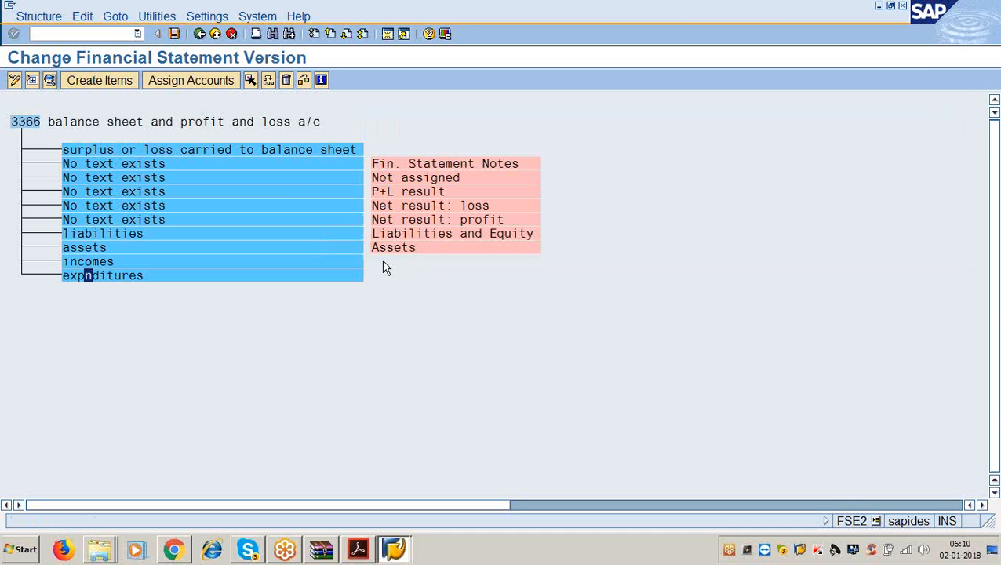
pyautogui.click(174, 35)
pyautogui.click(358, 550)
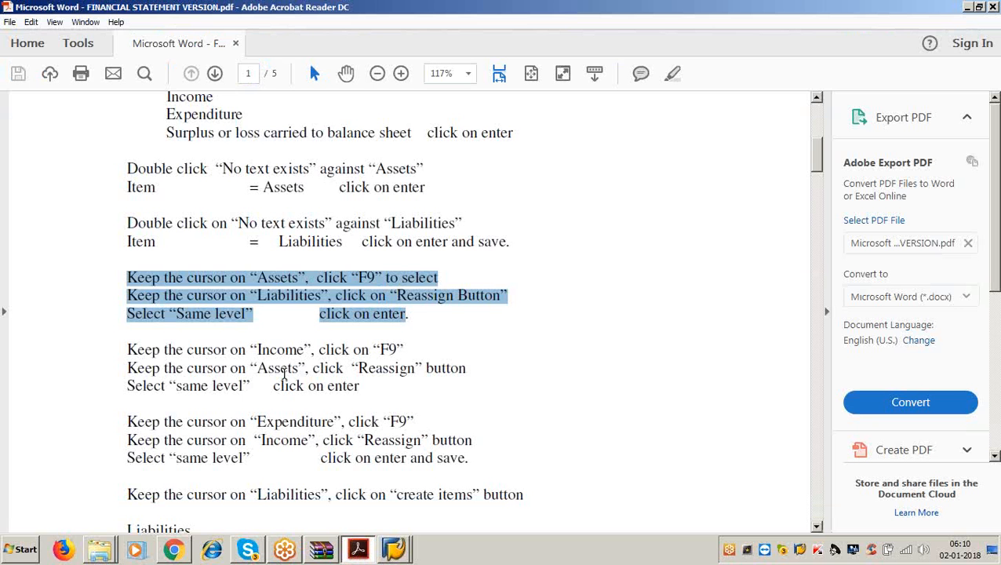
# - Review the instructions PDF, clear its highlighted text, and return to SAP
pyautogui.scroll(4, 283, 374)
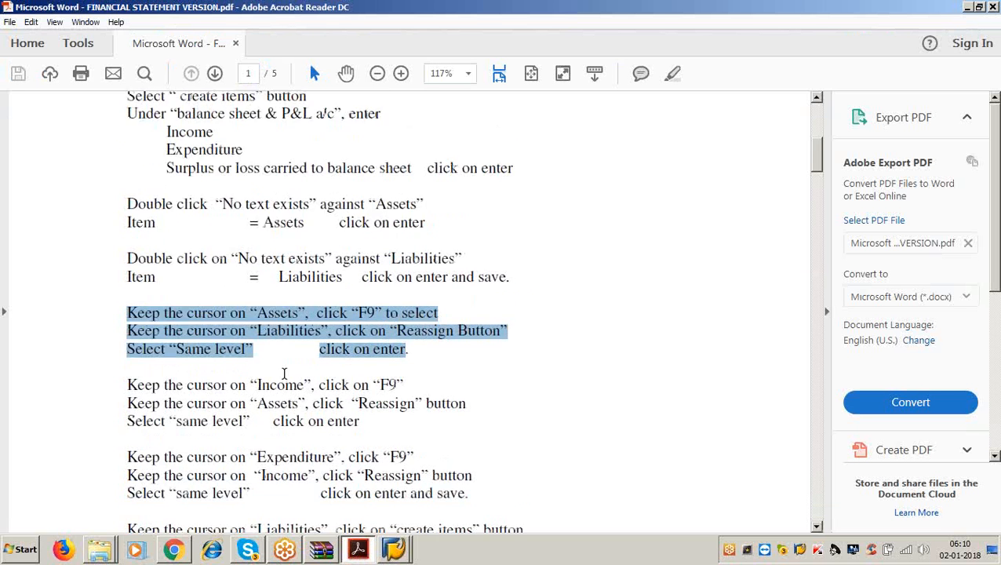
pyautogui.scroll(-6, 284, 374)
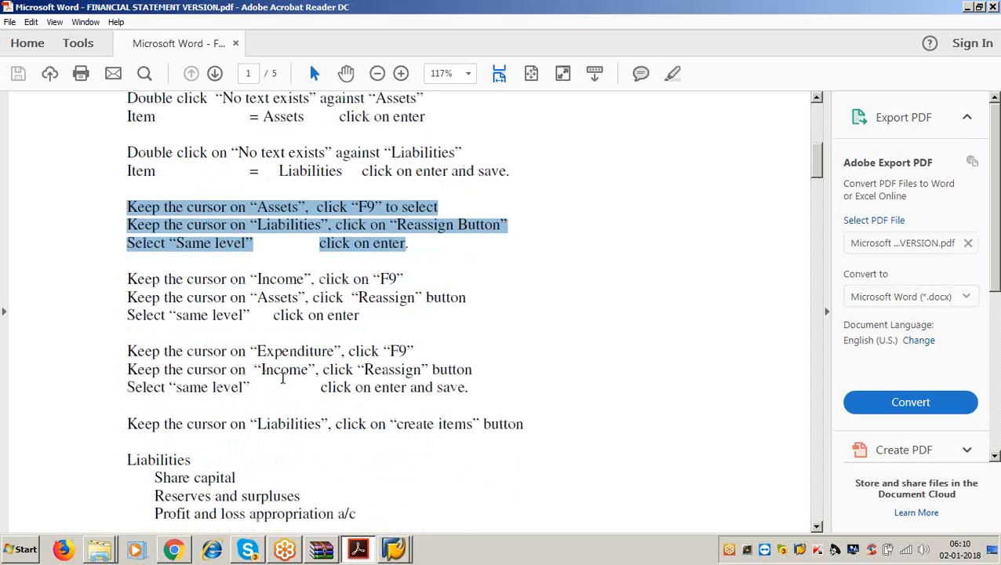
pyautogui.scroll(-3, 283, 379)
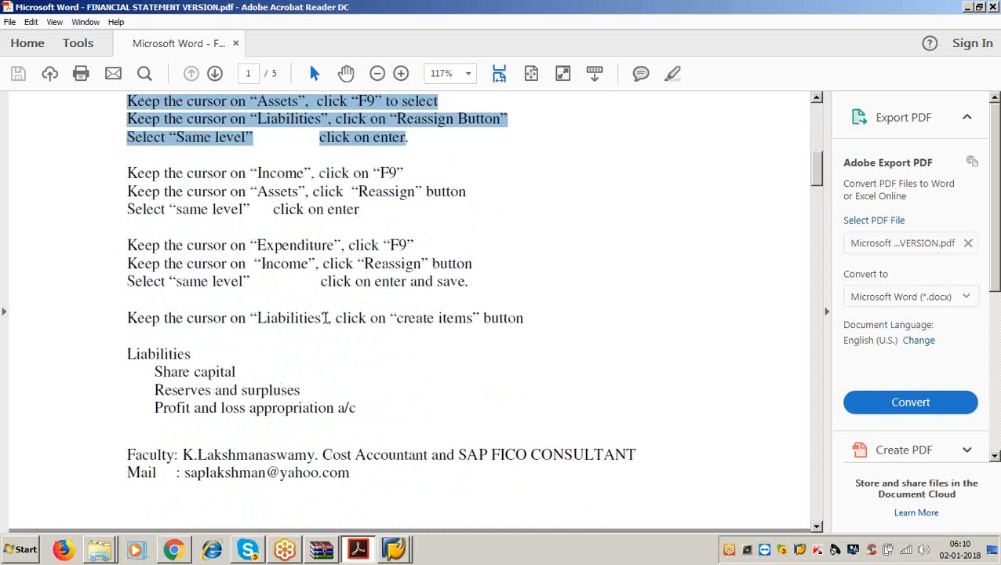
pyautogui.click(325, 318)
pyautogui.click(523, 318)
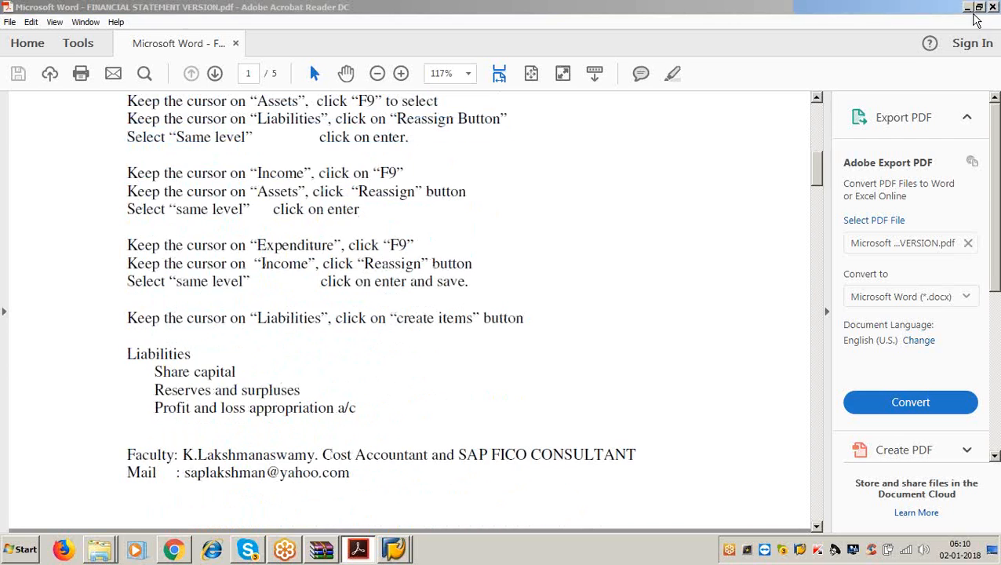
pyautogui.click(968, 7)
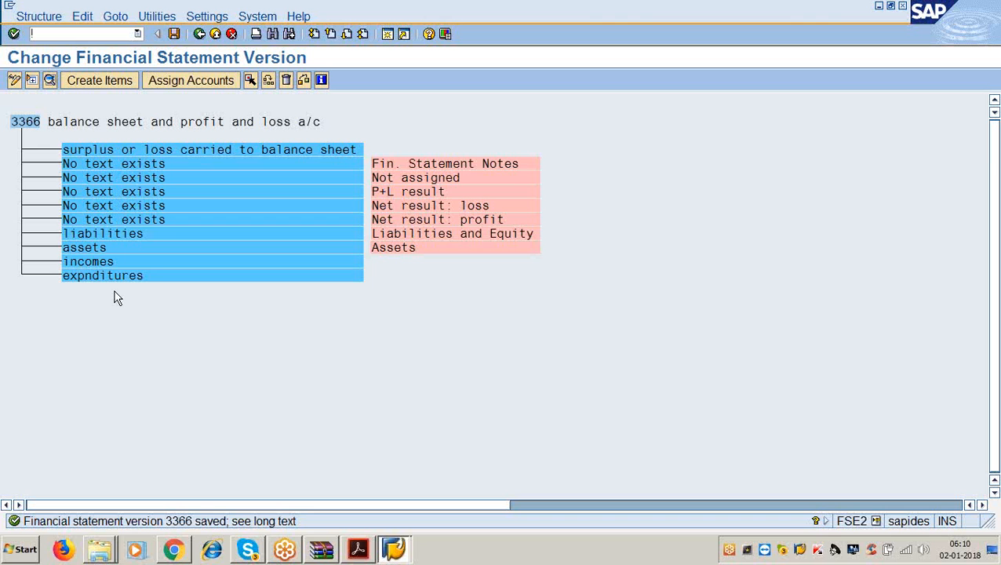
# - Under liabilities, create the items 'share capital' and 'reserves and surpluses'
pyautogui.click(117, 234)
pyautogui.click(110, 80)
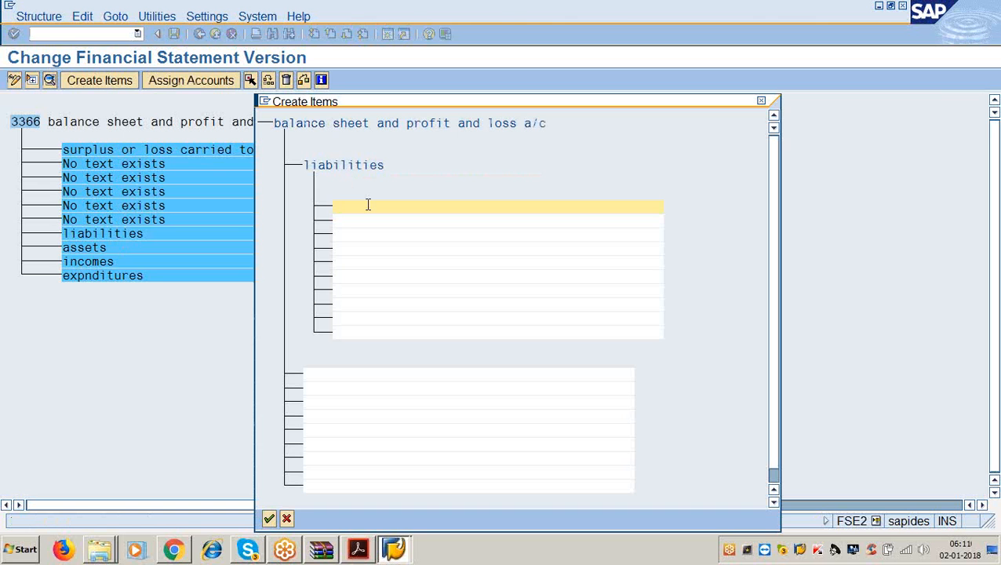
pyautogui.write('share capital')
pyautogui.press('Return')
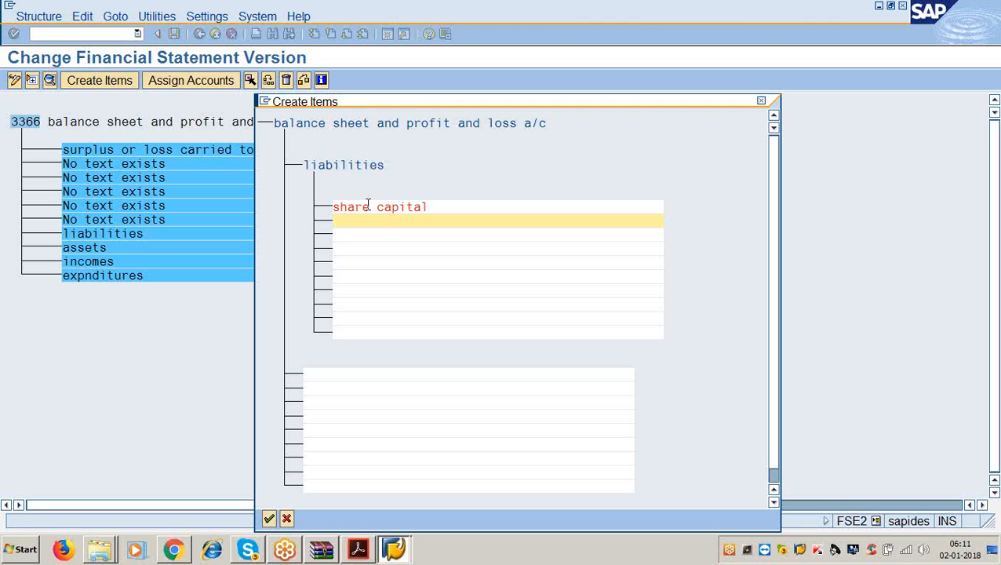
pyautogui.write('reserves and surpluses')
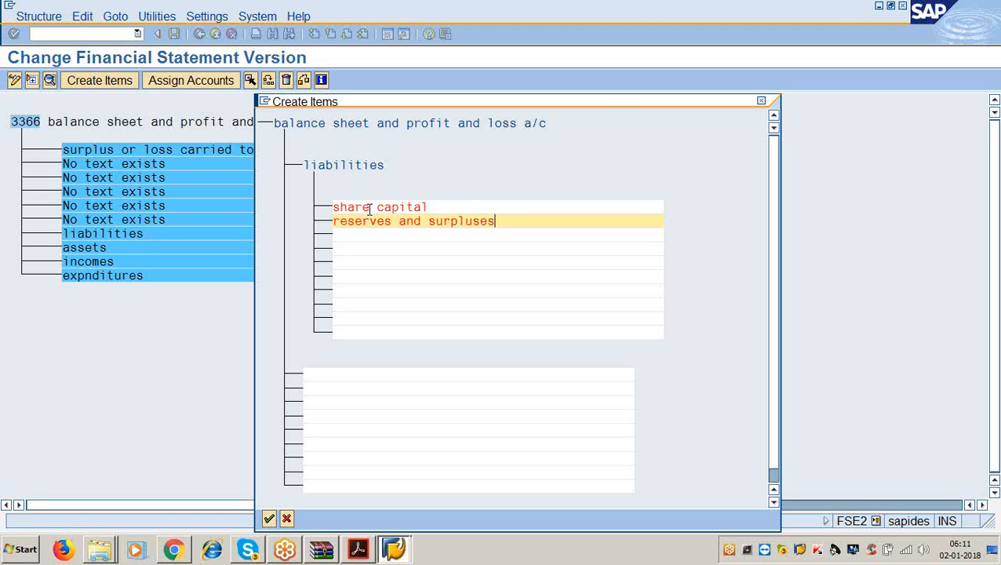
pyautogui.press('Down')
# - Add 'surplus loss carried to balance sheet', fix stray letters, and check the instructions PDF
pyautogui.write('surplu sor')
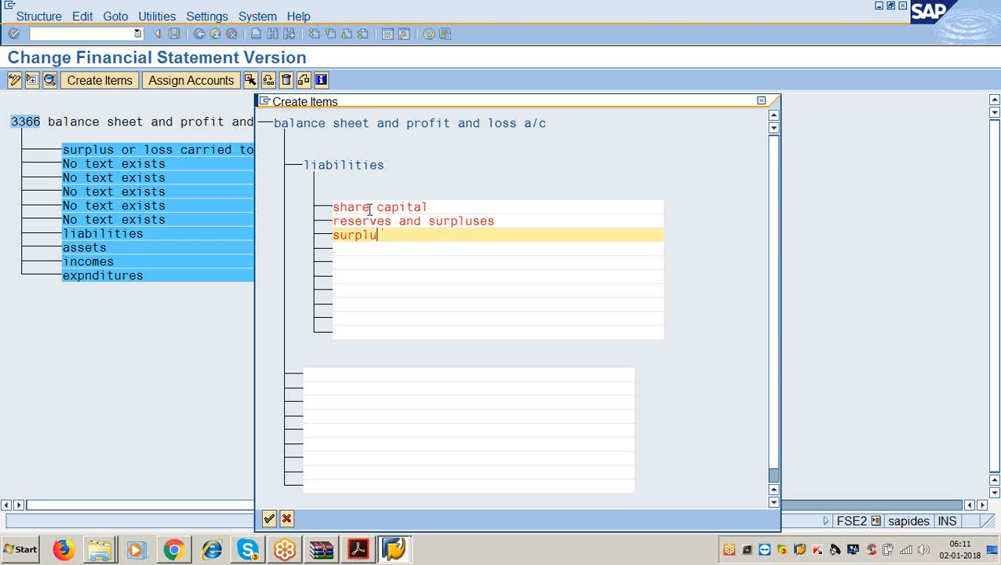
pyautogui.press('BackSpace')
pyautogui.press('BackSpace')
pyautogui.press('BackSpace')
pyautogui.press('BackSpace')
pyautogui.press('BackSpace')
pyautogui.write('s loss carried to b')
pyautogui.click(369, 210)
pyautogui.write('ala')
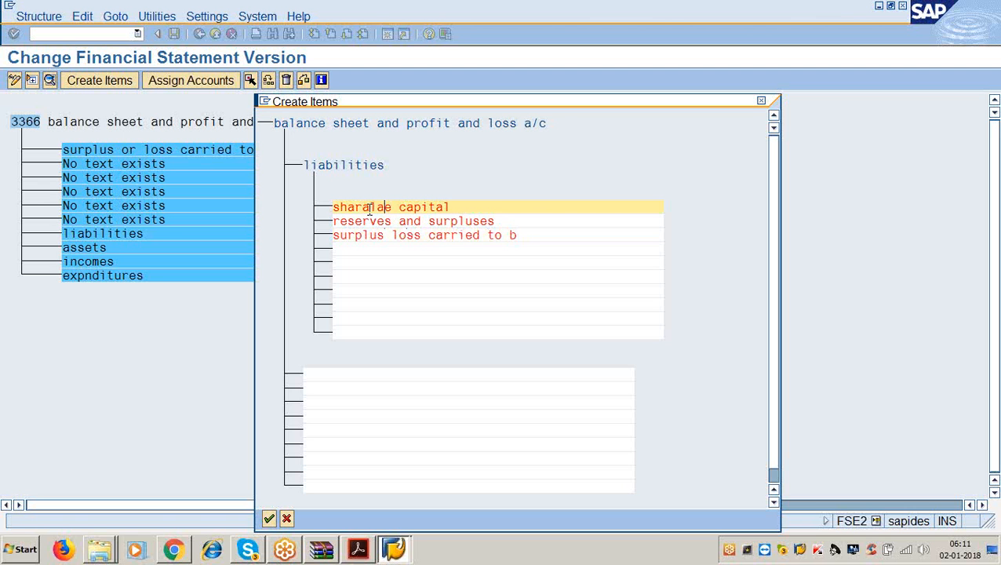
pyautogui.press('BackSpace')
pyautogui.press('BackSpace')
pyautogui.click(526, 236)
pyautogui.write('alance')
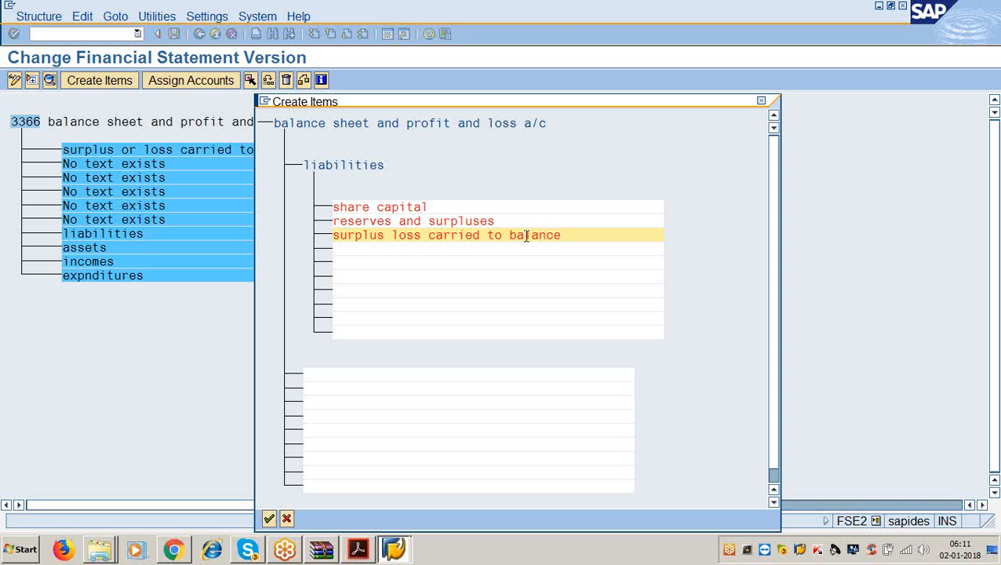
pyautogui.write(' sheet')
pyautogui.click(362, 552)
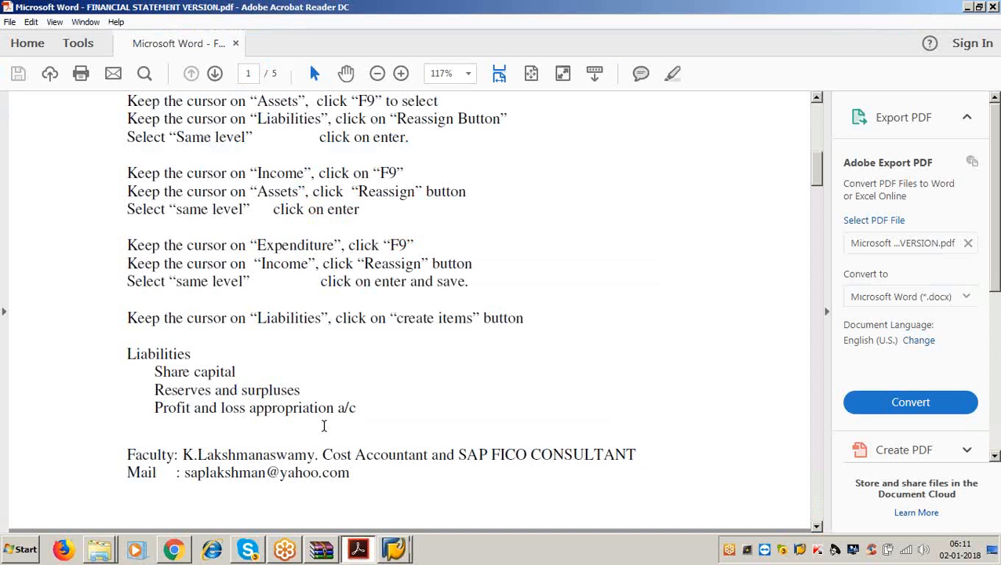
pyautogui.scroll(-5, 395, 353)
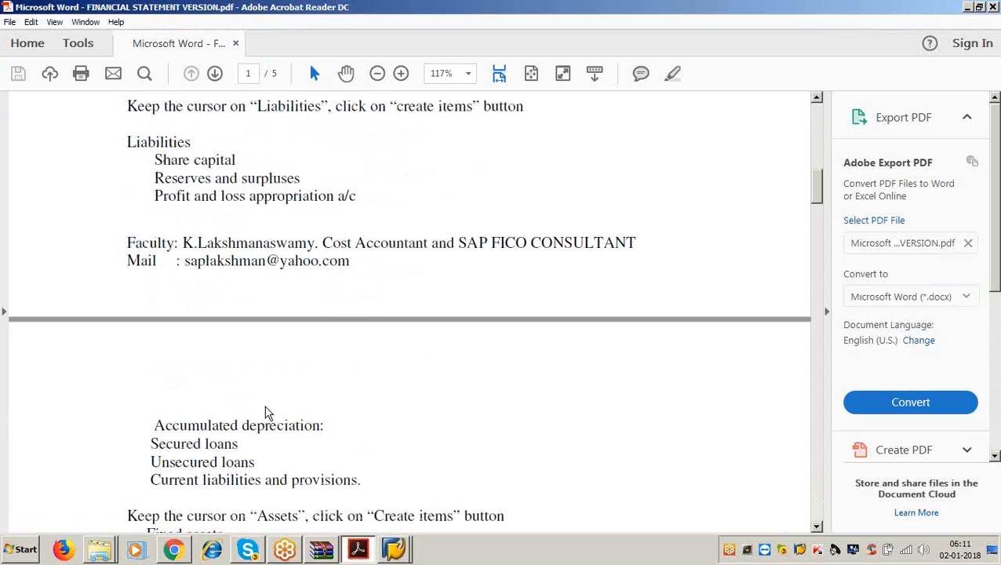
pyautogui.click(967, 6)
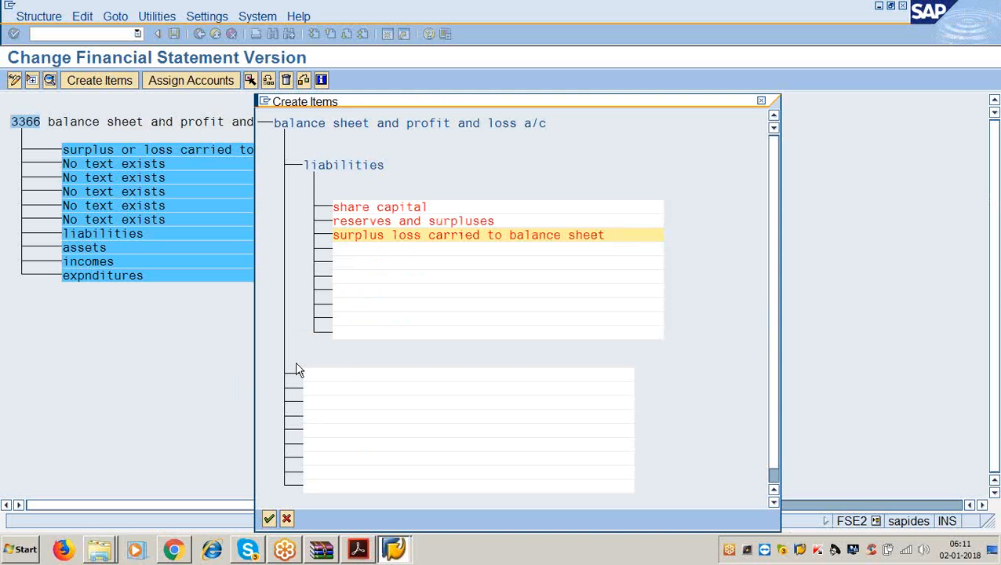
# - Add the liabilities item 'accumulated depreciation', correcting its spelling
pyautogui.click(373, 250)
pyautogui.write('accumu')
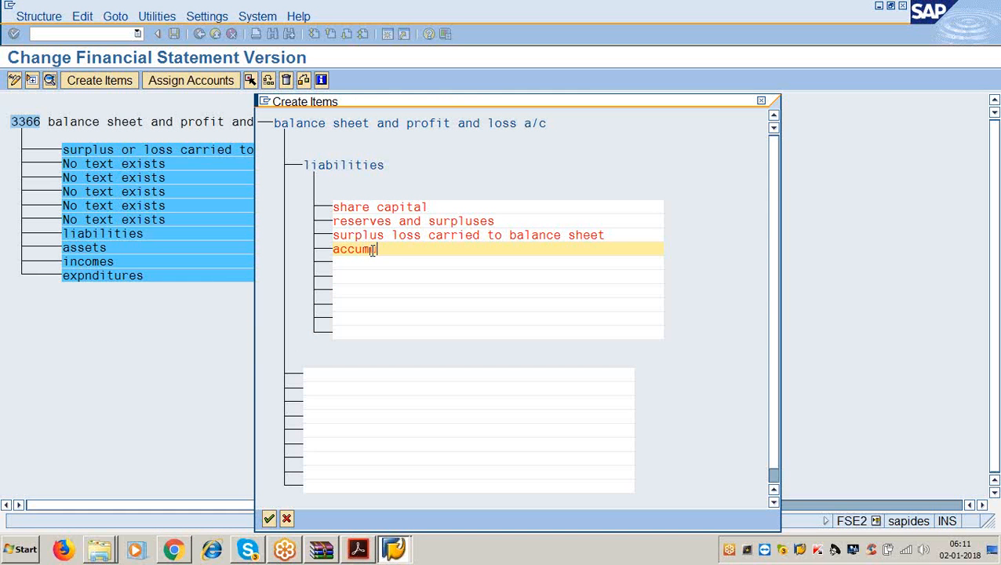
pyautogui.write('lated depreci')
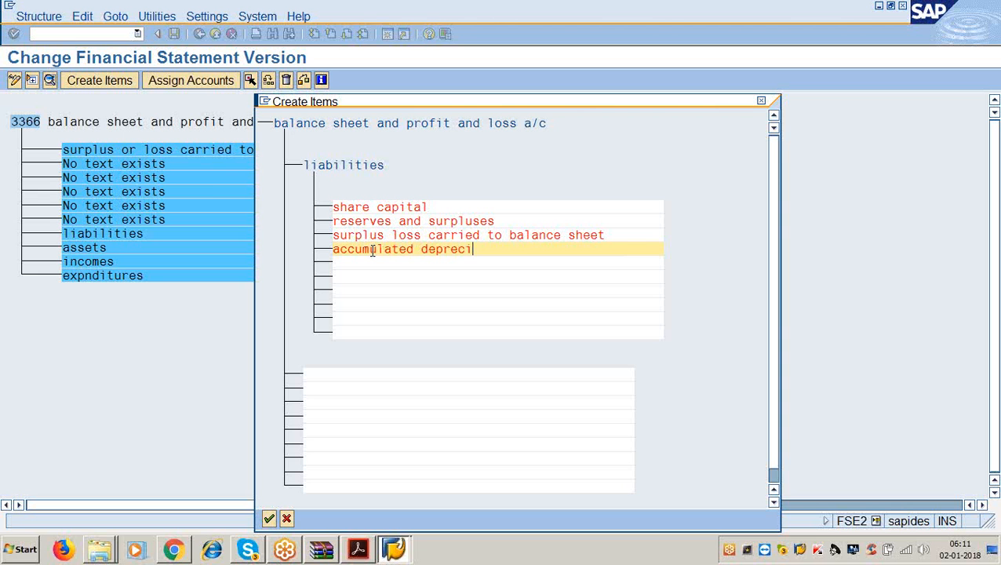
pyautogui.write('tion')
pyautogui.press('Return')
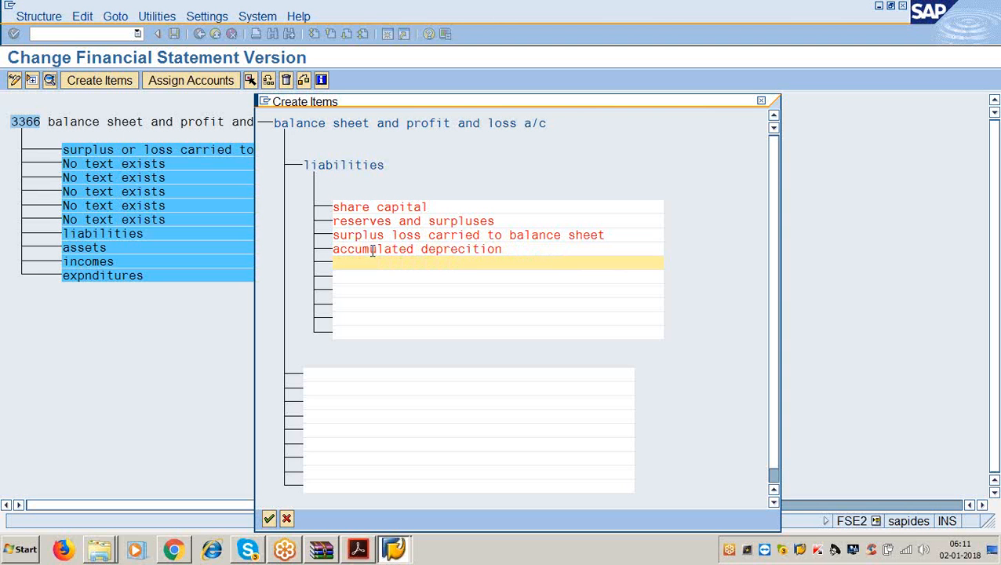
pyautogui.click(514, 252)
pyautogui.press('BackSpace')
pyautogui.press('BackSpace')
pyautogui.press('BackSpace')
pyautogui.press('BackSpace')
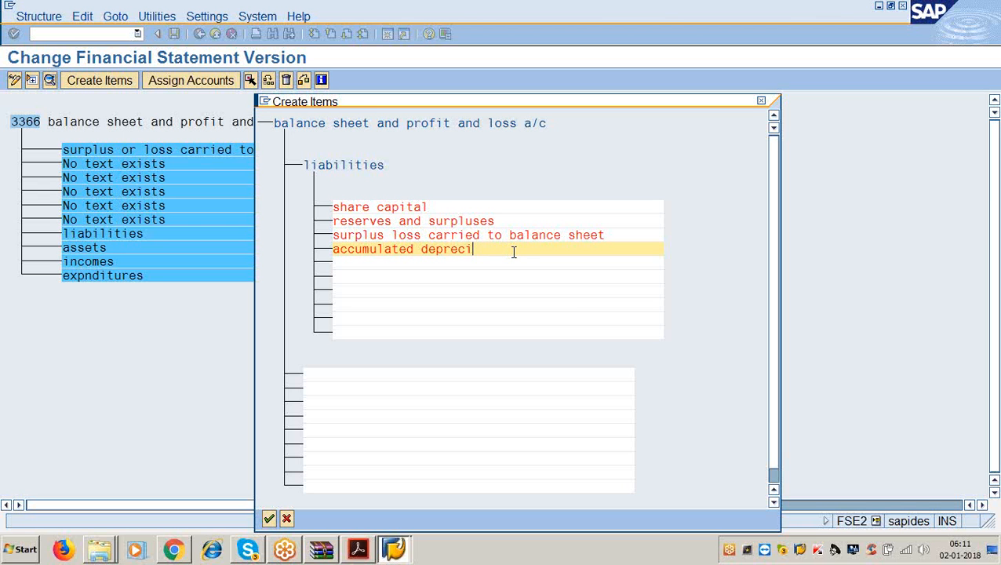
pyautogui.write('ation')
pyautogui.press('Down')
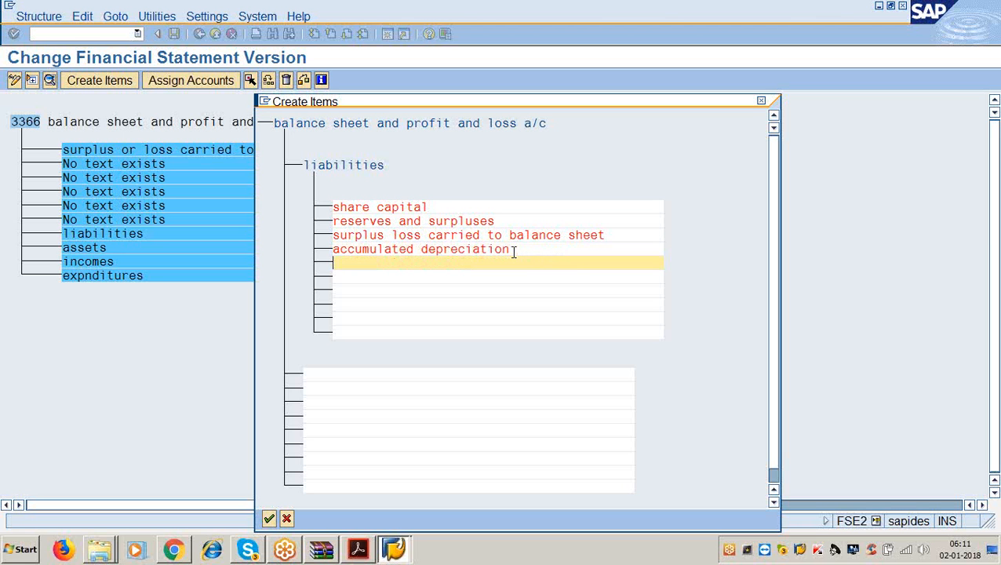
# - Add the items 'secured loans' and 'unsecured loans'
pyautogui.write('secured loans')
pyautogui.press('Down')
pyautogui.write('un')
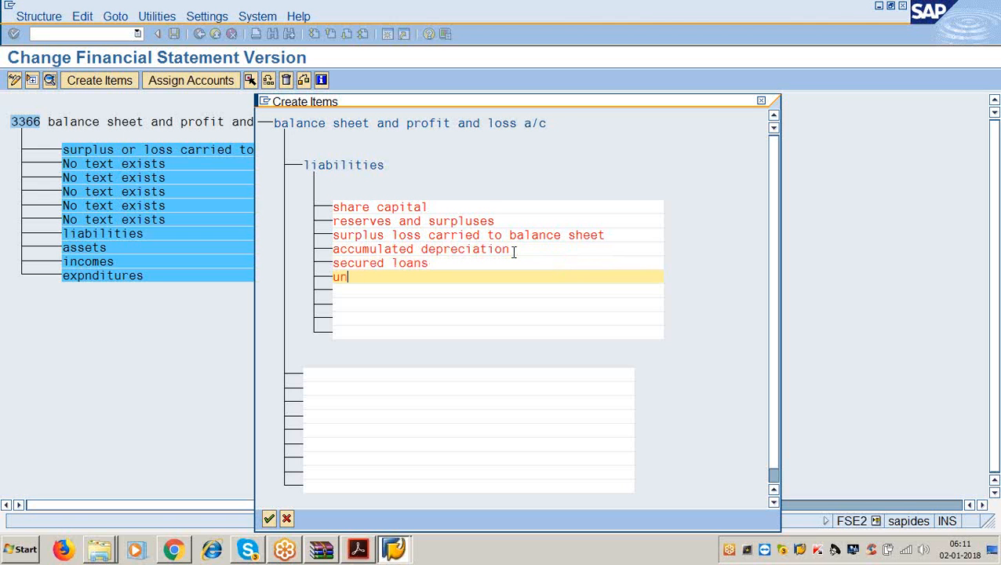
pyautogui.write('secured laon')
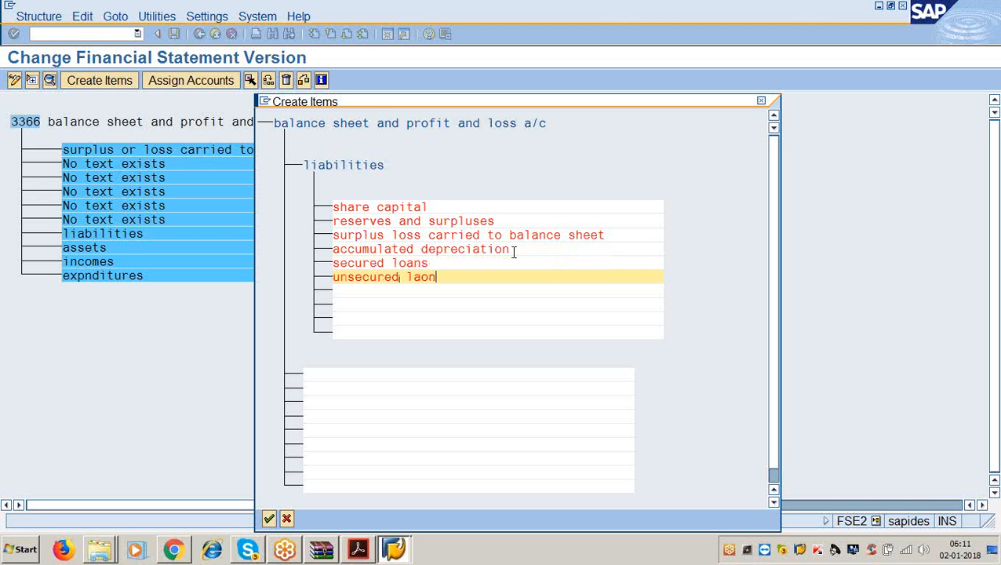
pyautogui.press('BackSpace')
pyautogui.press('BackSpace')
pyautogui.press('BackSpace')
pyautogui.write('oans')
pyautogui.press('Down')
# - Add 'current liabilities and provision' and confirm all the new liabilities items
pyautogui.write('cur')
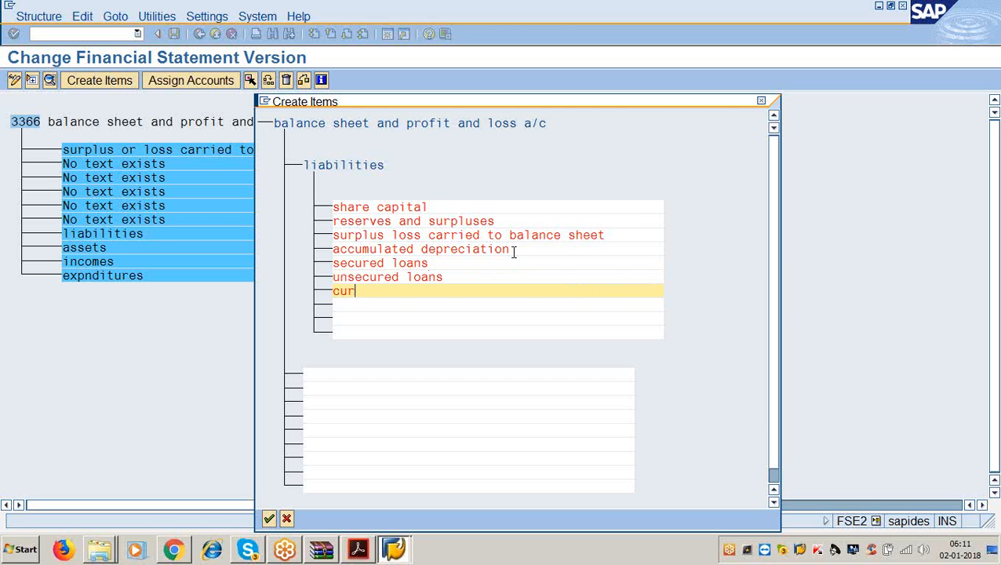
pyautogui.write('rent liabilite')
pyautogui.press('BackSpace')
pyautogui.write('ies and')
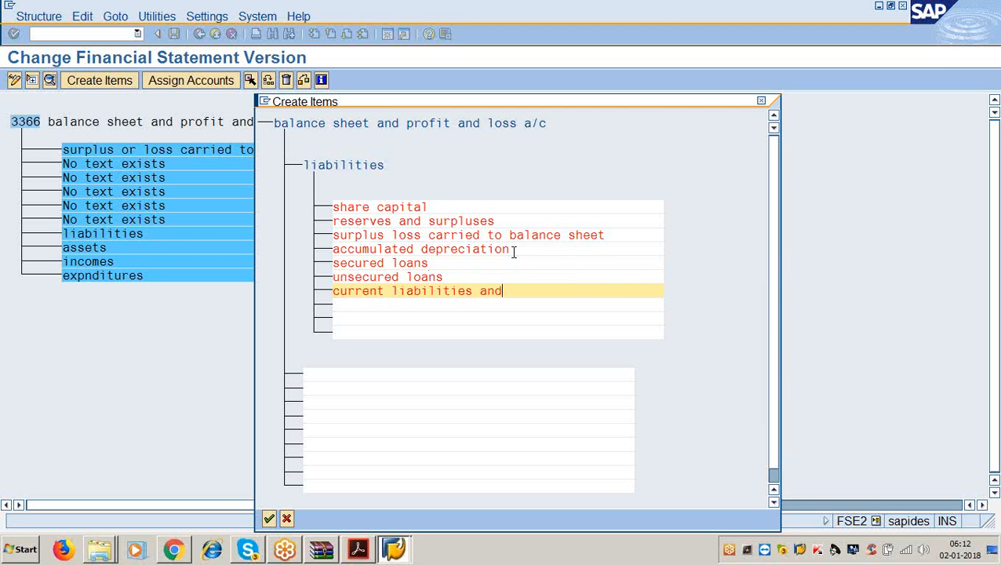
pyautogui.write(' proiod')
pyautogui.press('BackSpace')
pyautogui.press('BackSpace')
pyautogui.press('BackSpace')
pyautogui.write('visio')
pyautogui.press('BackSpace')
pyautogui.write('sion')
pyautogui.moveTo(335, 236); pyautogui.dragTo(610, 237)
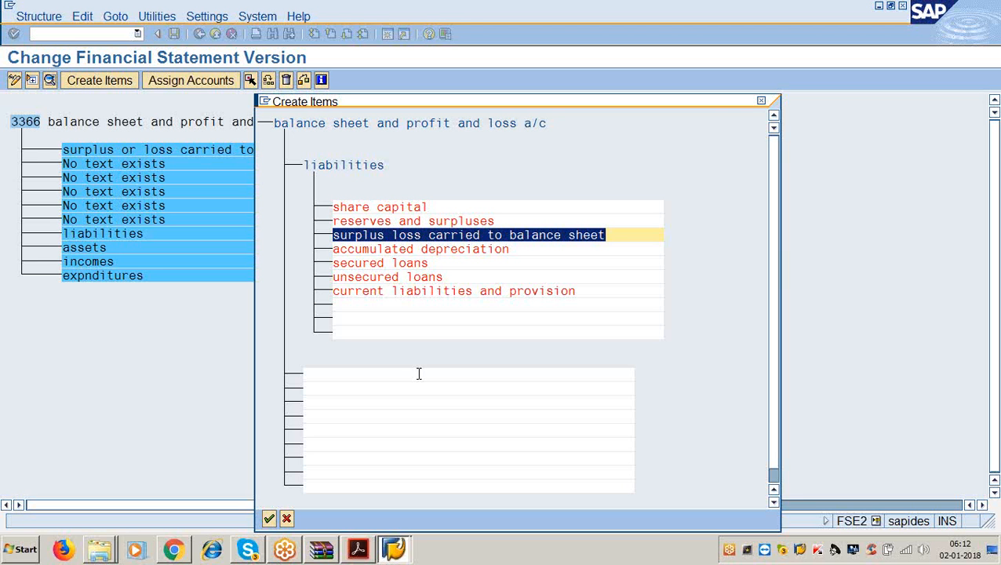
pyautogui.press('Return')
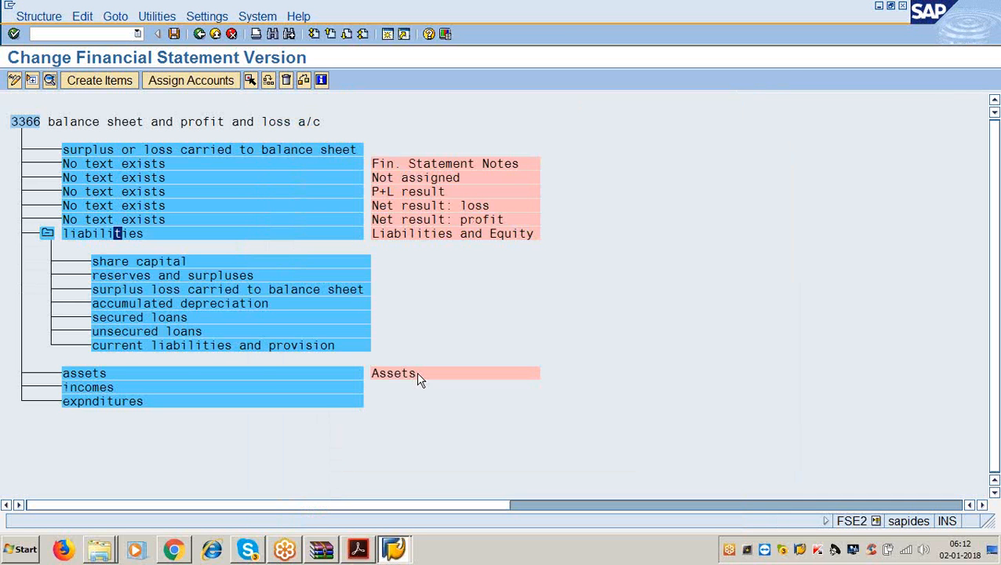
# - Under assets, create the items 'fixed assets' and 'current assets'
pyautogui.click(102, 374)
pyautogui.click(94, 85)
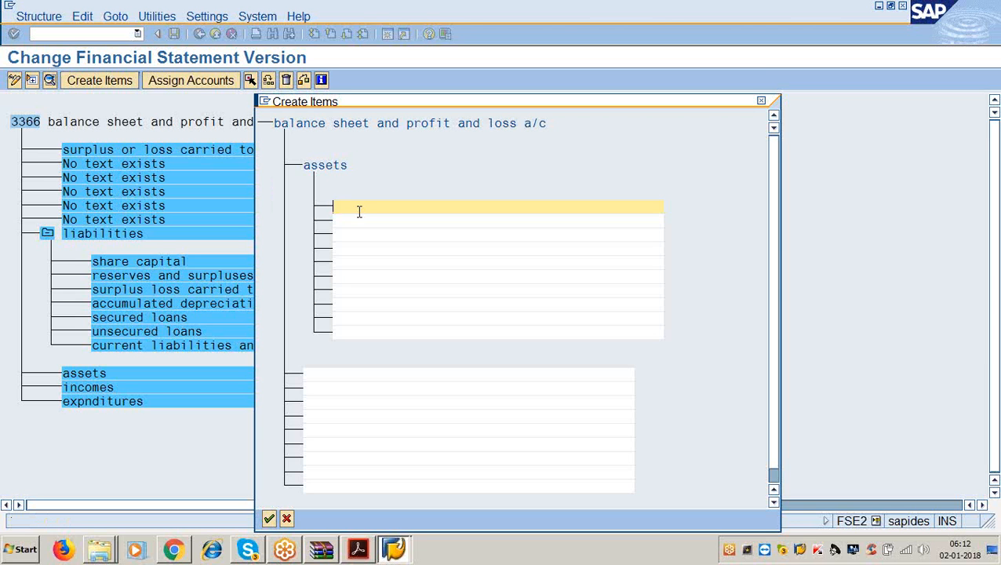
pyautogui.write('fixed assets')
pyautogui.press('Tab')
pyautogui.write('cu')
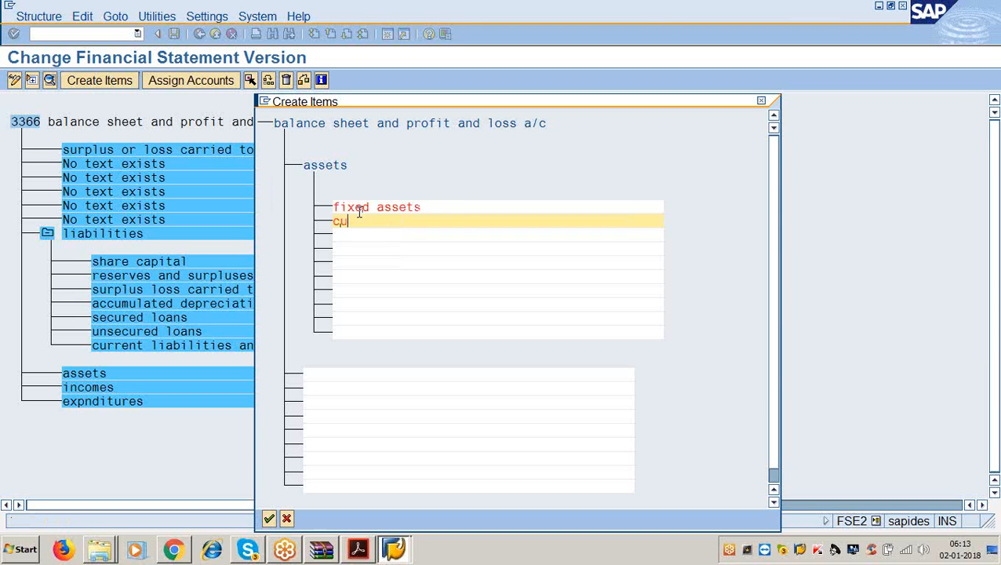
pyautogui.click(358, 210)
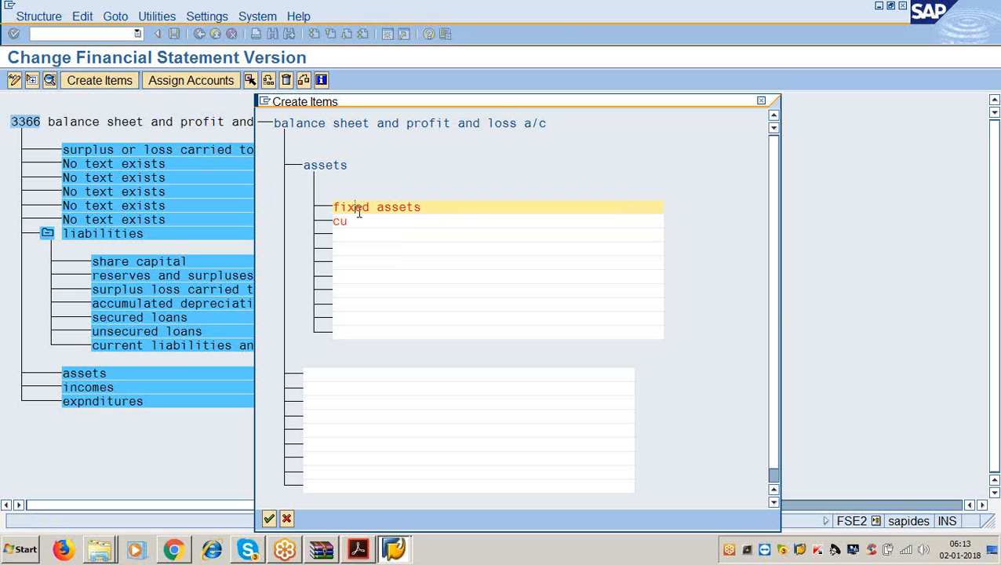
pyautogui.click(357, 224)
pyautogui.write('rrent')
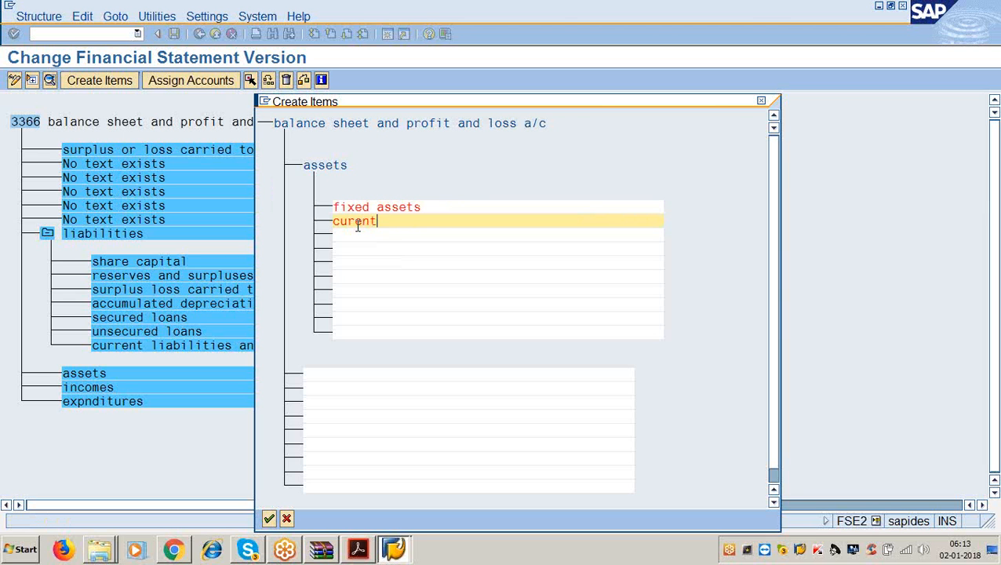
pyautogui.press('BackSpace')
pyautogui.press('BackSpace')
pyautogui.press('BackSpace')
pyautogui.press('BackSpace')
pyautogui.write('rent assets')
# - Add 'misc exps not yet adjusted', confirm the asset items, then reopen the PDF
pyautogui.press('Down')
pyautogui.write('mi')
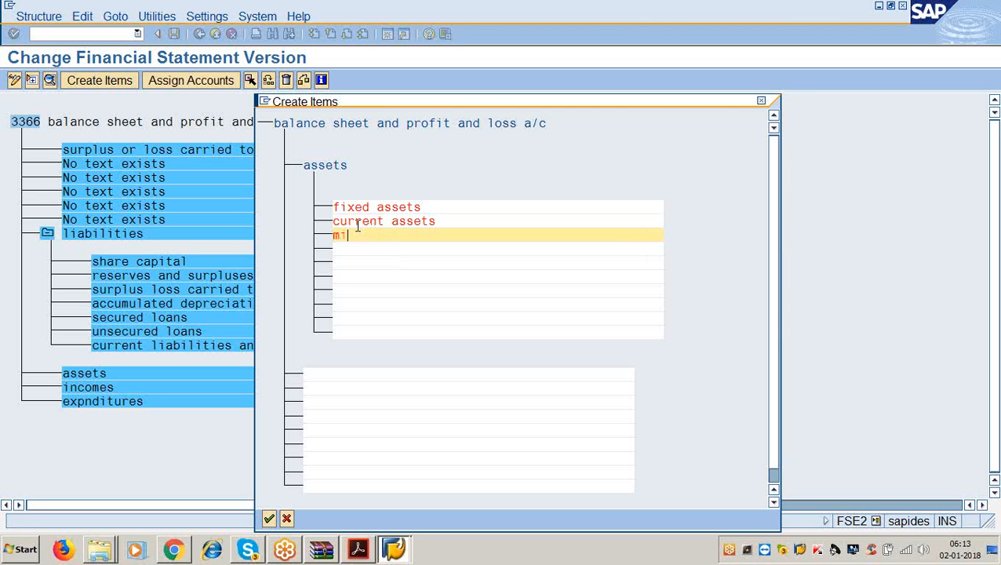
pyautogui.write('sc exps not ye')
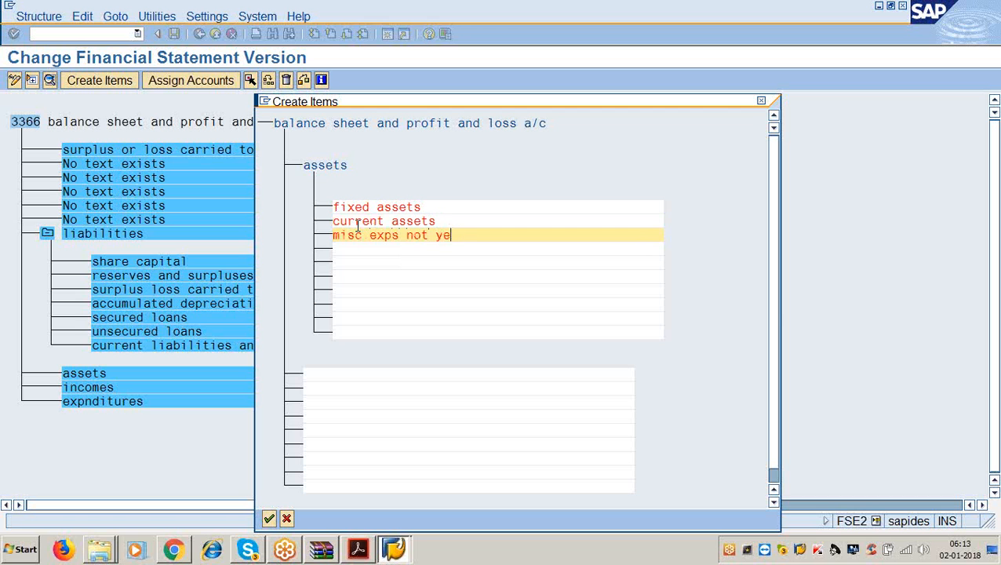
pyautogui.write('t adjusted')
pyautogui.press('Return')
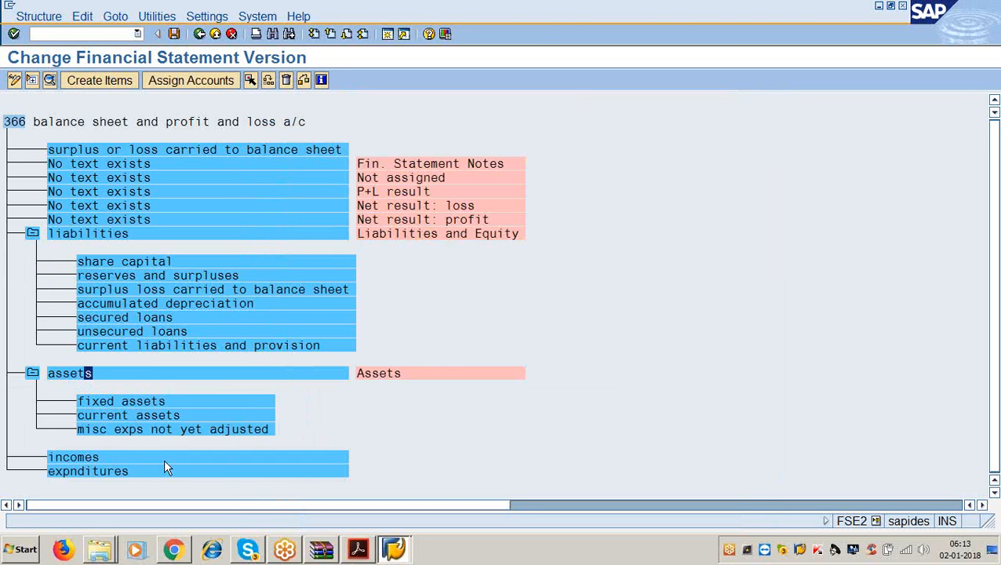
pyautogui.click(132, 458)
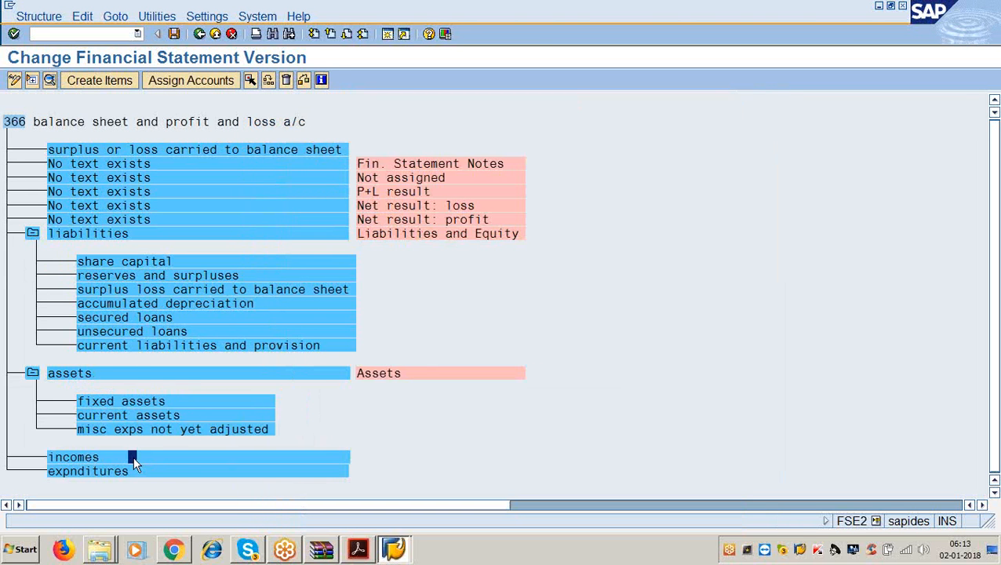
pyautogui.click(358, 549)
pyautogui.scroll(-5, 322, 407)
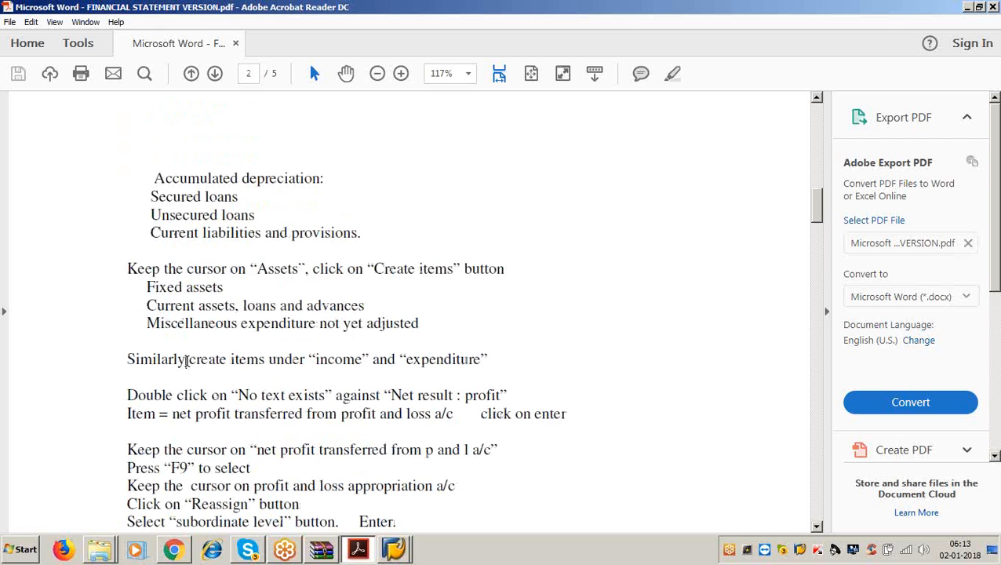
# - Highlight the PDF note on creating income and expenditure items, then return to SAP
pyautogui.moveTo(186, 360); pyautogui.dragTo(492, 357)
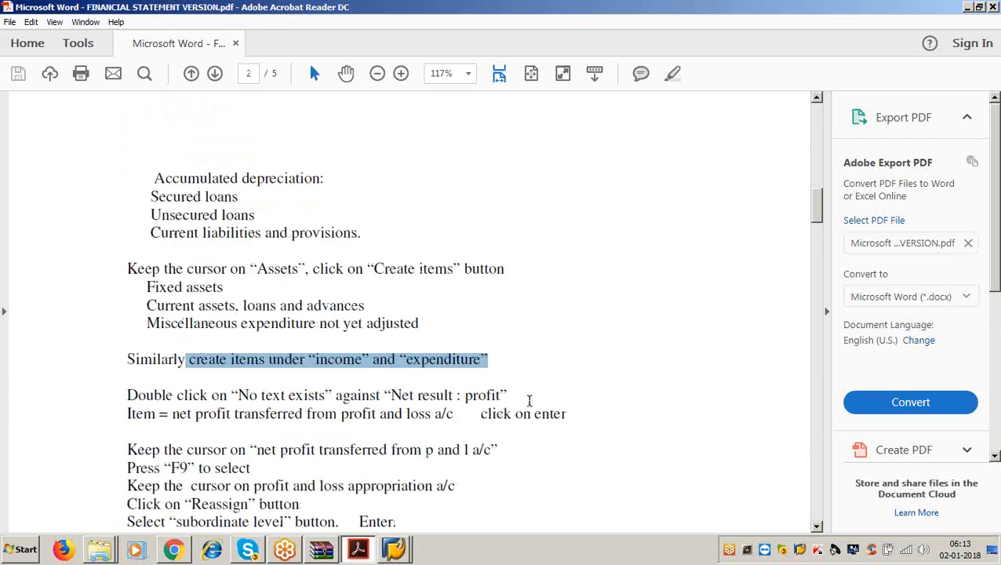
pyautogui.click(968, 7)
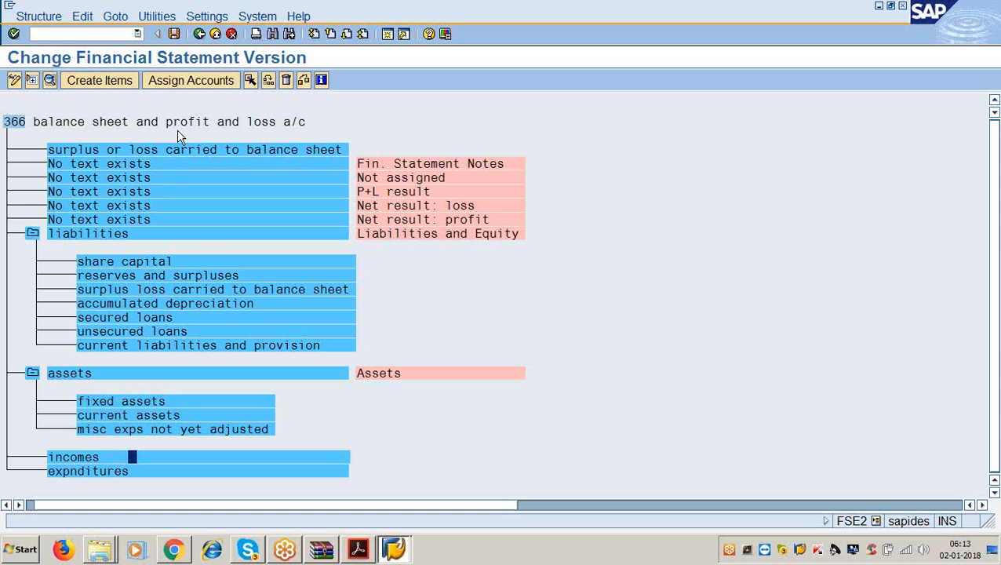
# - Create the income items 'sales', 'other incomes' and 'incr/decr of stocks' and confirm them
pyautogui.click(100, 82)
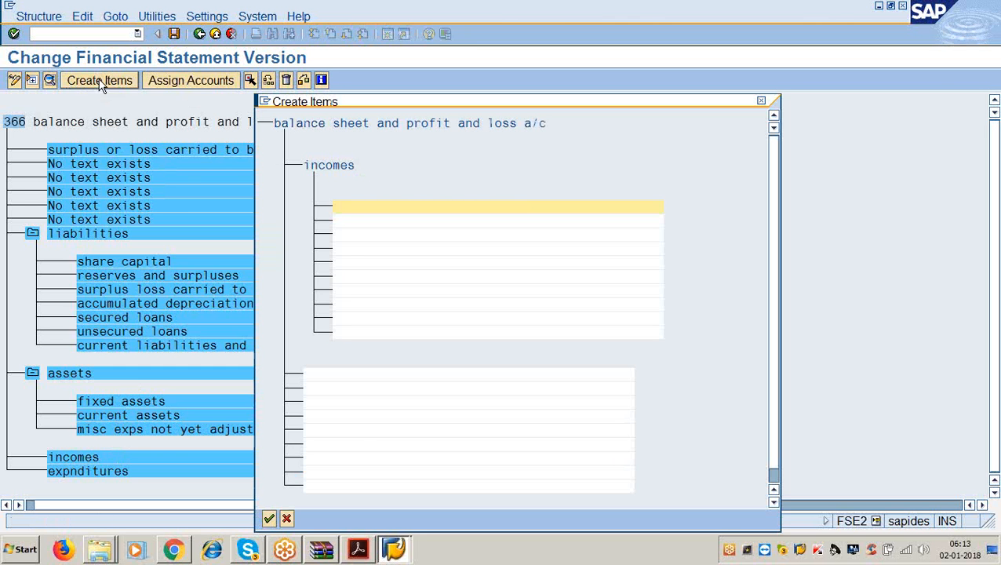
pyautogui.write('sales')
pyautogui.click(351, 220)
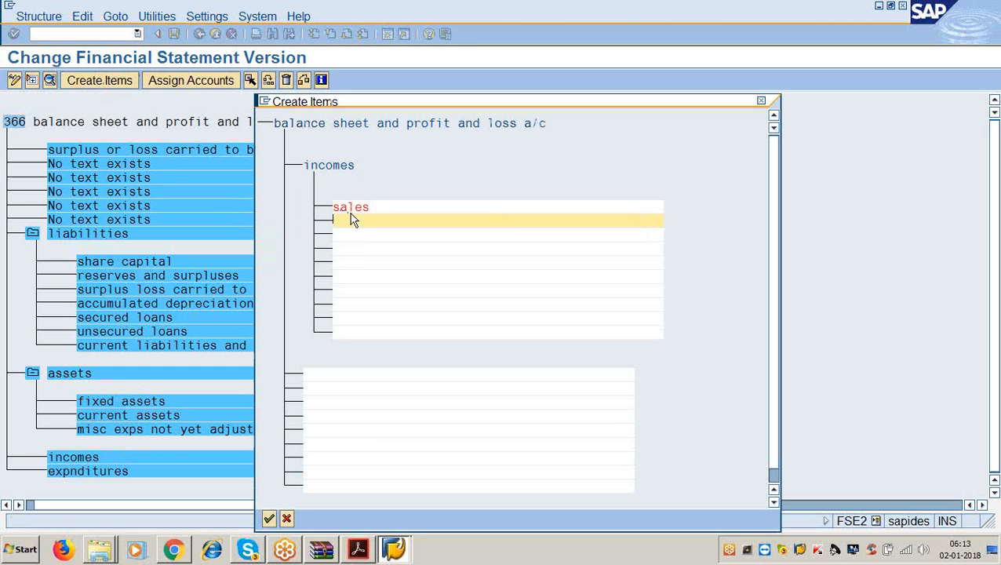
pyautogui.write('other incomes')
pyautogui.press('Down')
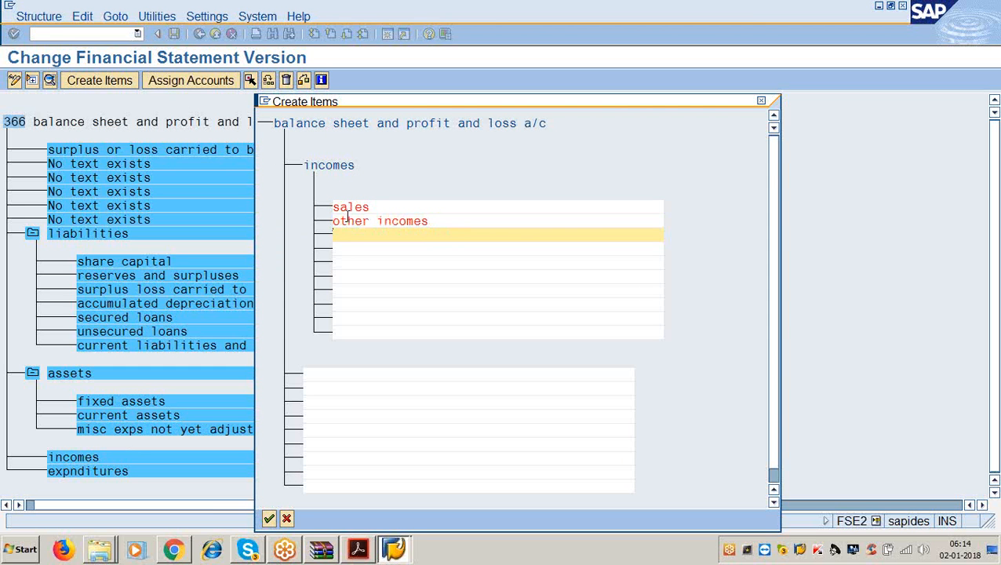
pyautogui.write('incr/decr of st')
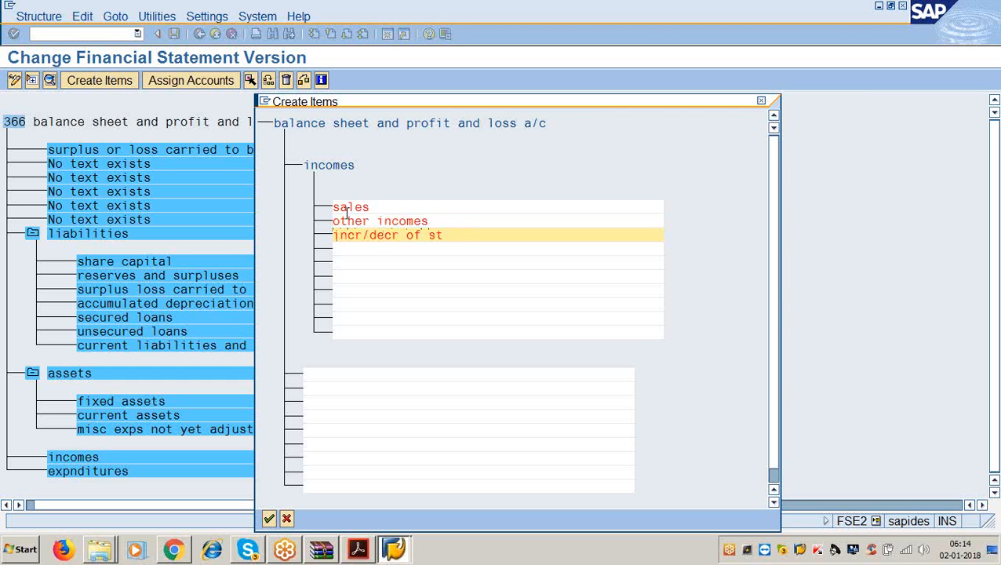
pyautogui.write('ock')
pyautogui.press('BackSpace')
pyautogui.write('cks')
pyautogui.press('Return')
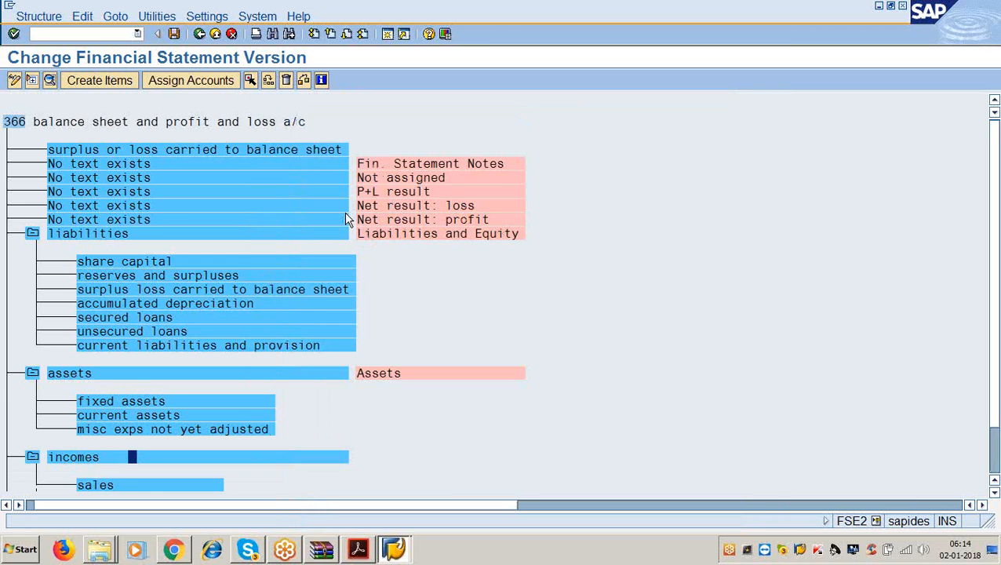
pyautogui.scroll(-2, 196, 456)
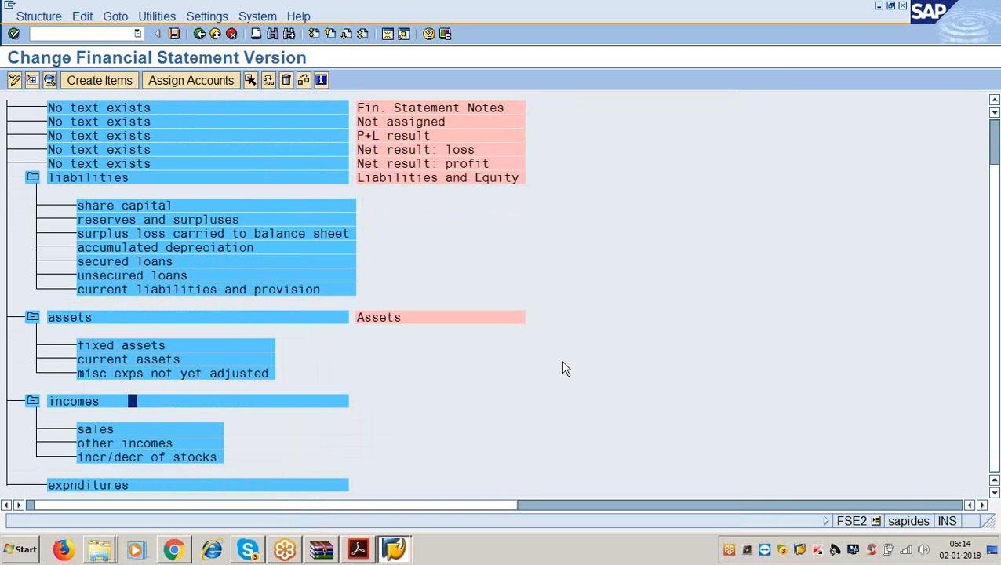
# - Under expnditures, create 'raw material consumptuon', 'personnel cost' and 'manufactuing cost'
pyautogui.click(147, 485)
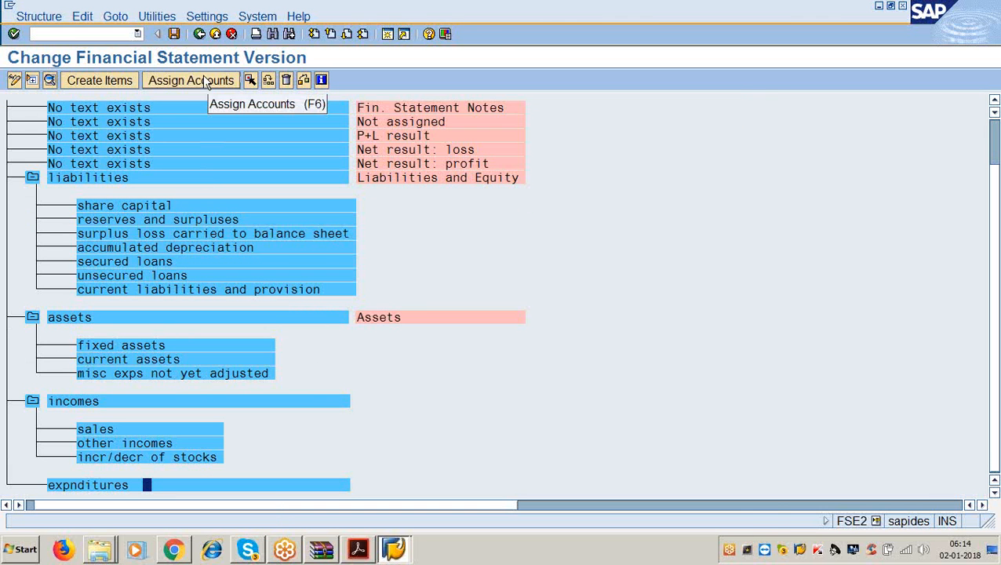
pyautogui.click(114, 82)
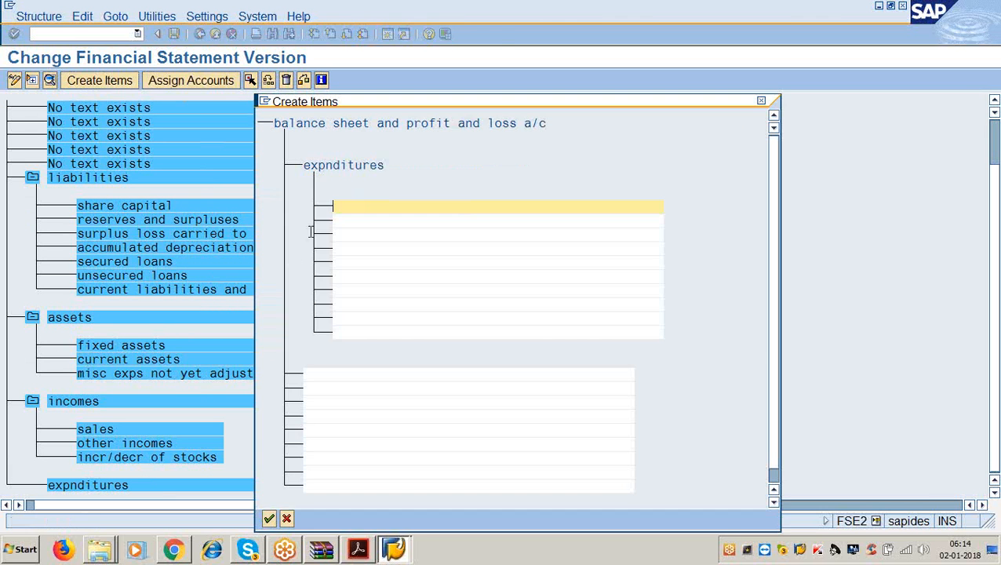
pyautogui.write('raw mate')
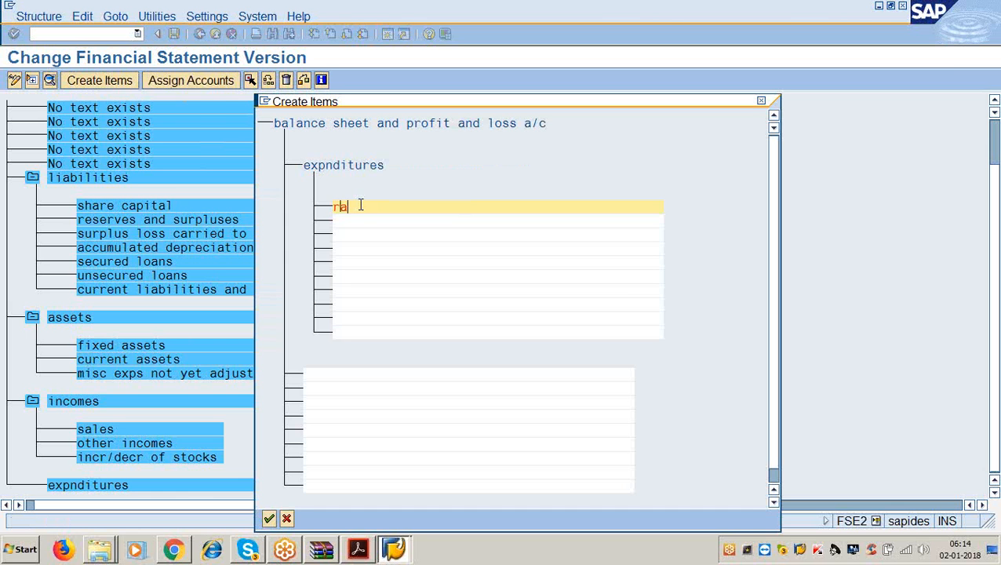
pyautogui.press('BackSpace')
pyautogui.press('BackSpace')
pyautogui.press('BackSpace')
pyautogui.press('BackSpace')
pyautogui.write('material consumptuon')
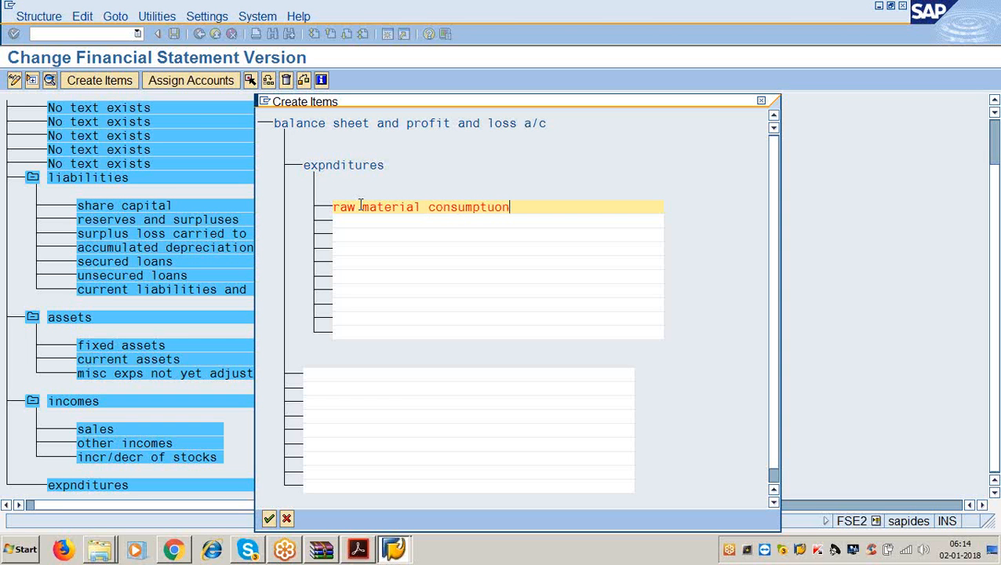
pyautogui.press('Return')
pyautogui.write('pers')
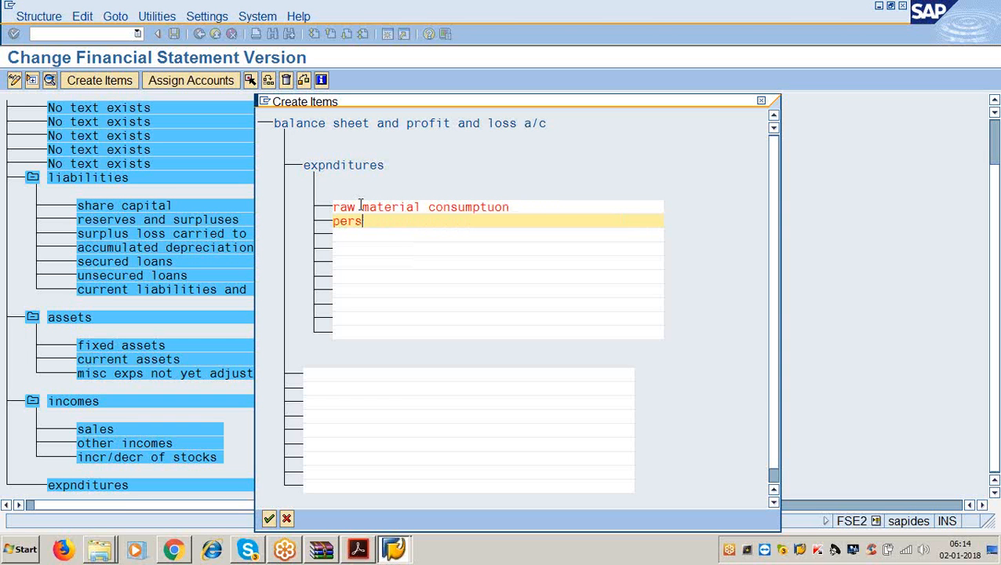
pyautogui.write('onnel cost')
pyautogui.press('Return')
pyautogui.write('m')
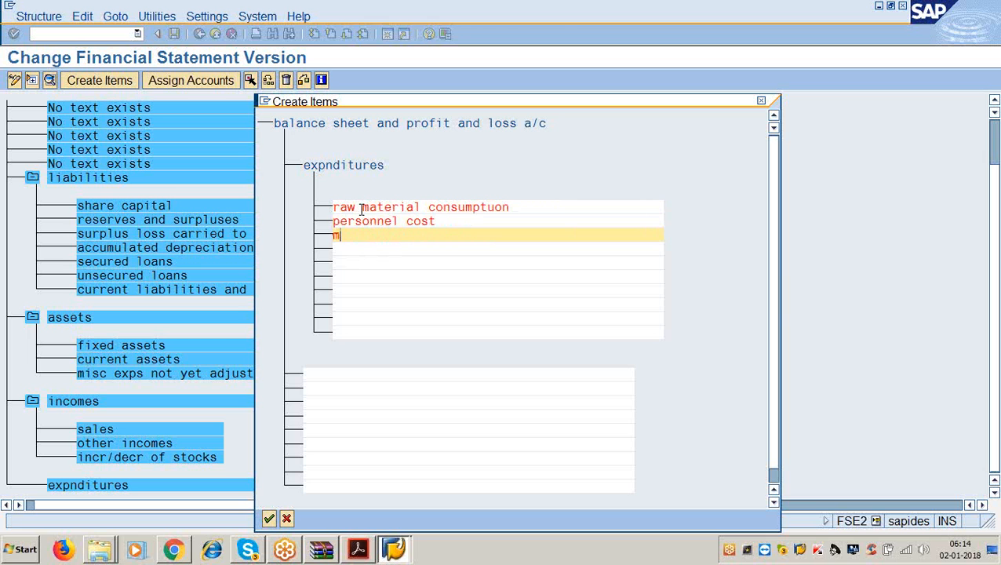
pyautogui.write('anufactuing cost')
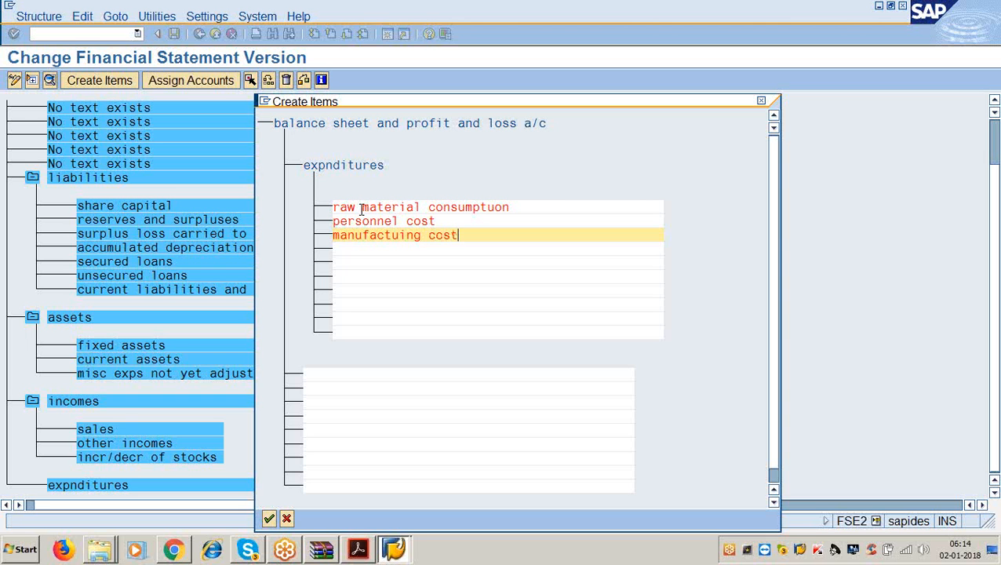
pyautogui.press('Return')
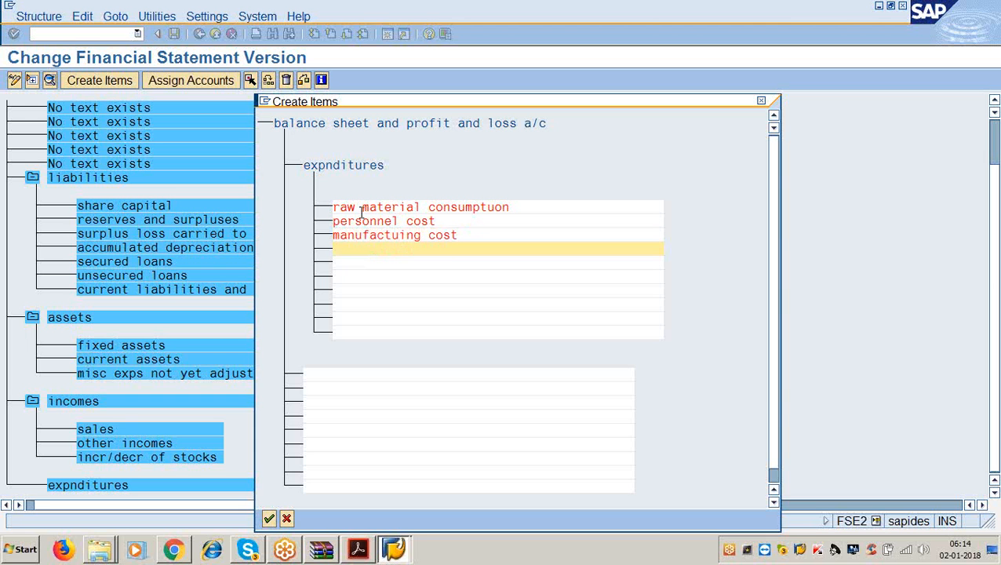
# - Add 'administration cost', 'interest' and 'depreciation', confirm the items, and reopen the PDF
pyautogui.write('administration')
pyautogui.press('BackSpace')
pyautogui.press('BackSpace')
pyautogui.press('BackSpace')
pyautogui.write('ation cost')
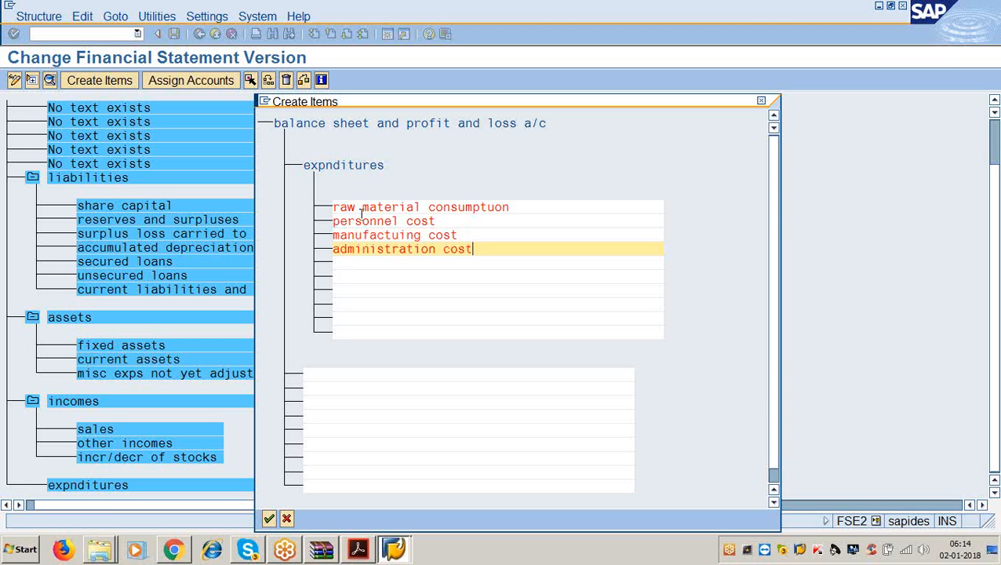
pyautogui.press('Down')
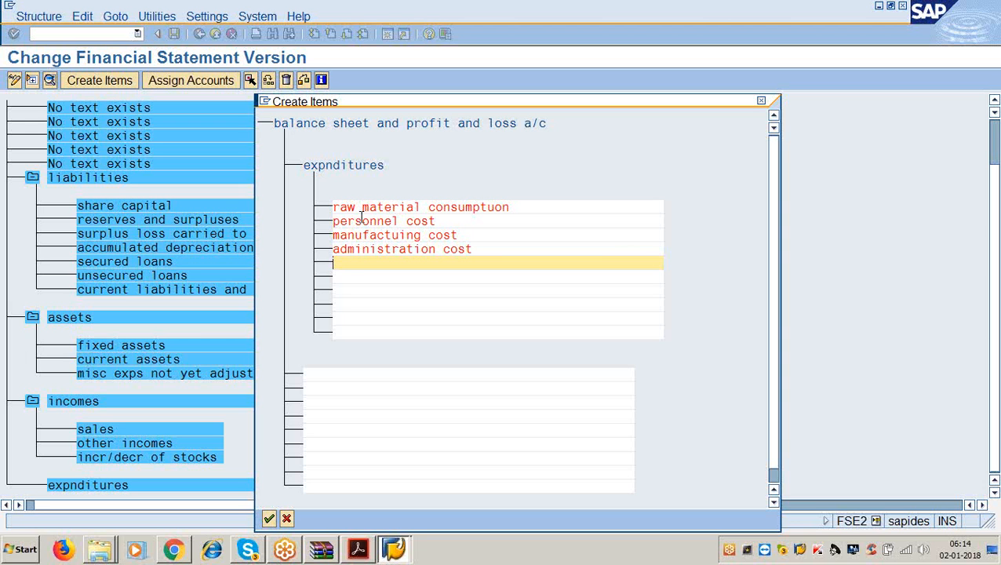
pyautogui.write('interest')
pyautogui.press('Down')
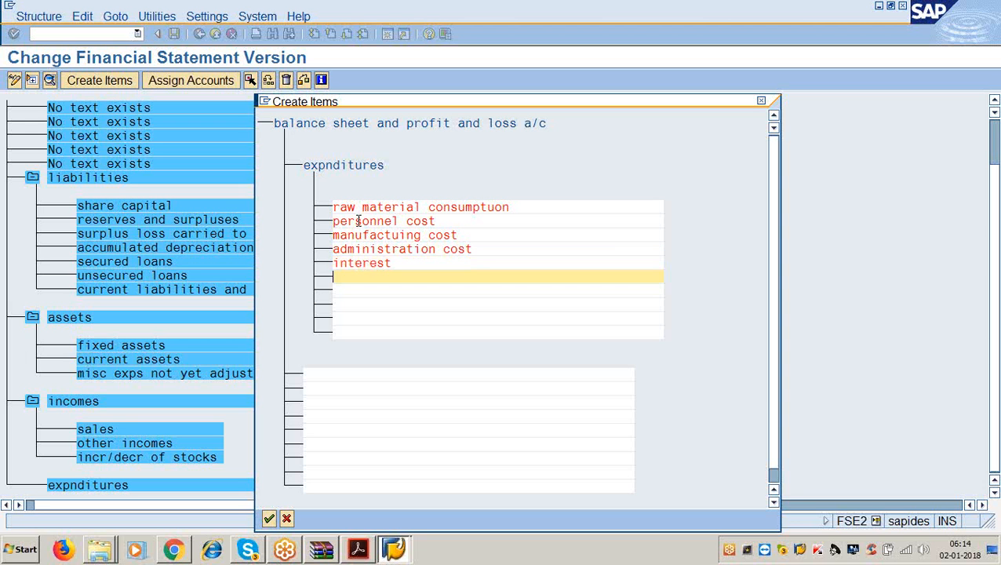
pyautogui.write('depreciation')
pyautogui.press('Return')
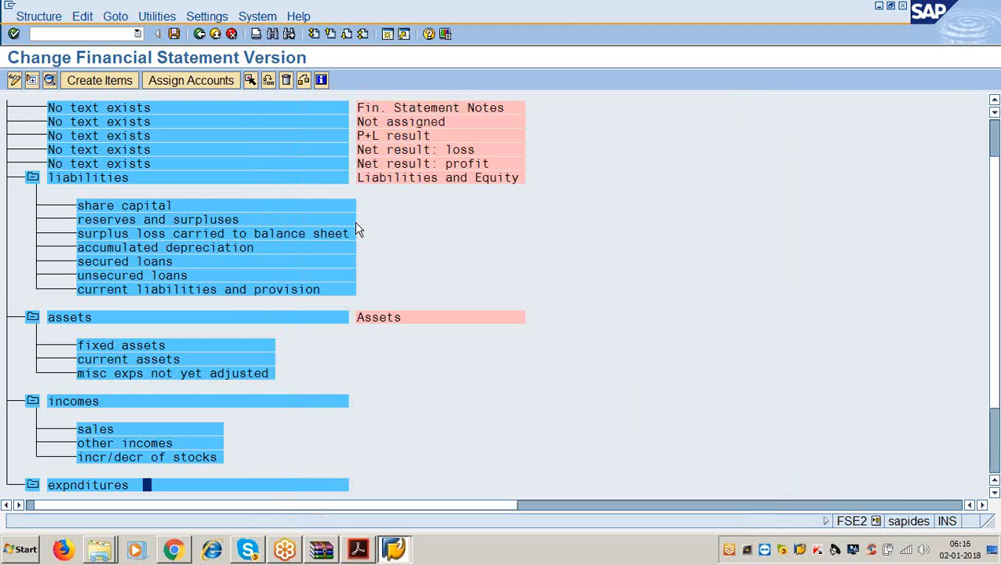
pyautogui.scroll(-1, 204, 338)
pyautogui.scroll(-2, 232, 347)
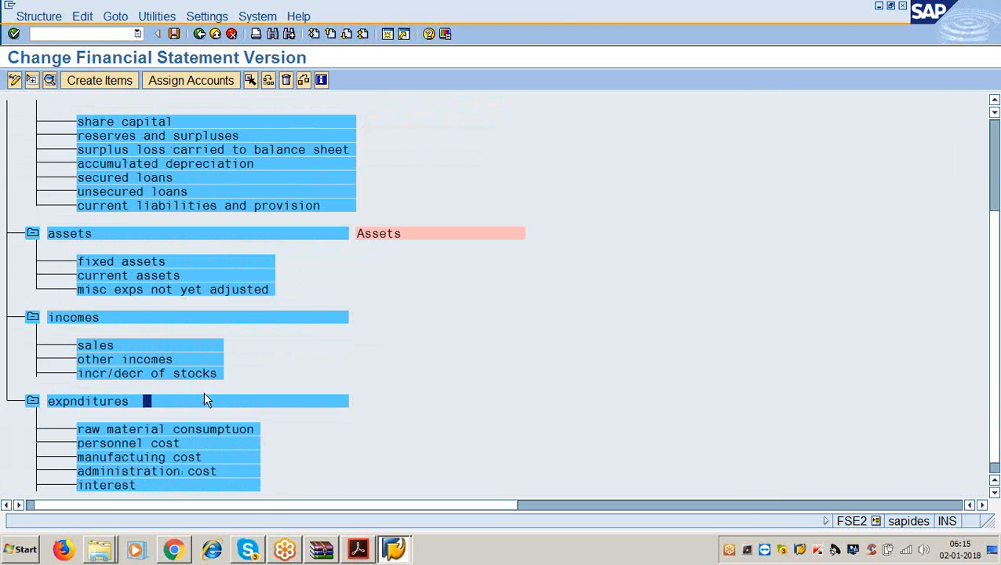
pyautogui.click(357, 550)
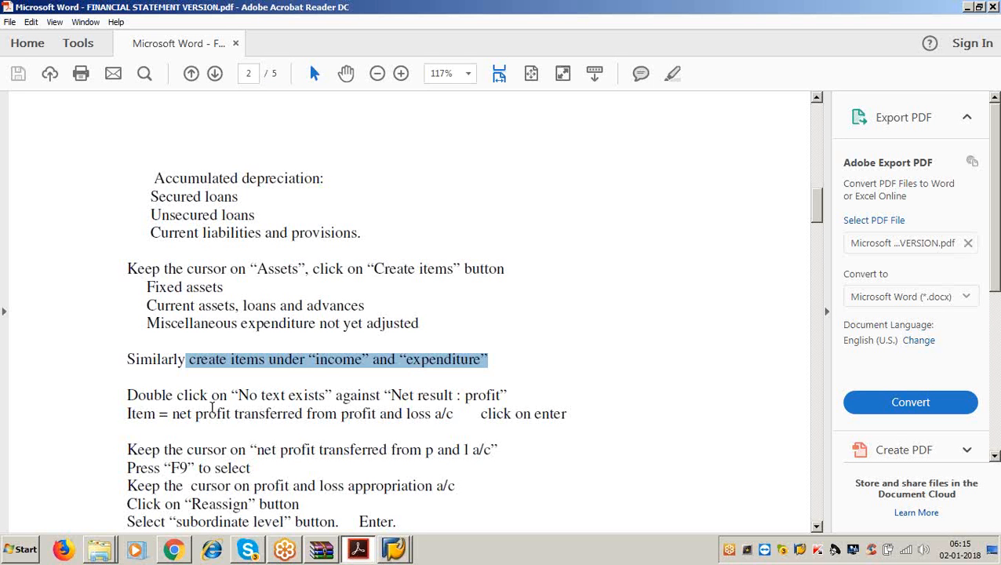
# - Highlight the PDF instruction about 'Net result: profit', then return to the SAP tree
pyautogui.moveTo(231, 395); pyautogui.dragTo(507, 395)
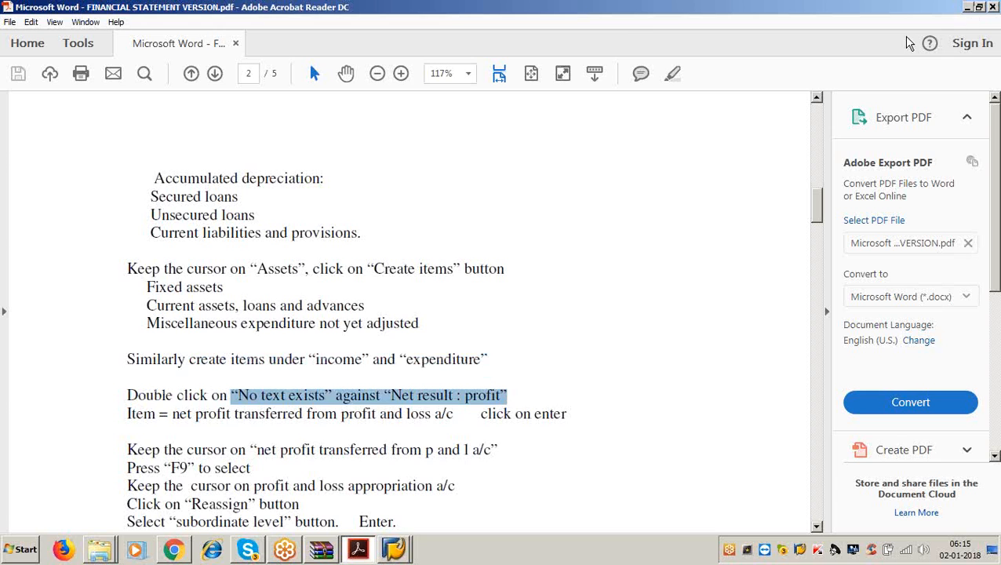
pyautogui.click(967, 6)
pyautogui.scroll(3, 286, 314)
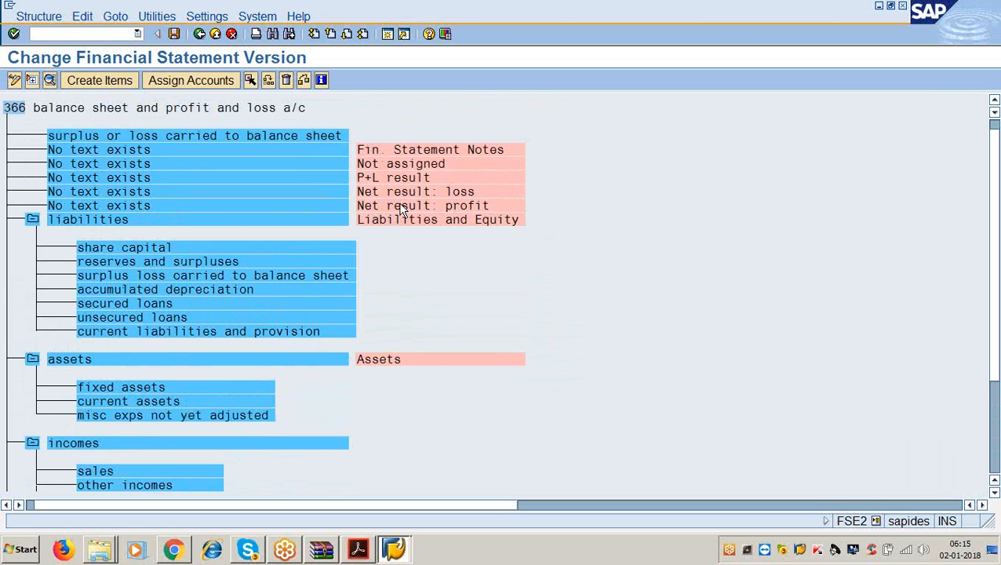
# - Name the Net result: profit item 'net profit tr from profit and loss a/c', then return to the instructions PDF
pyautogui.doubleClick(139, 202)
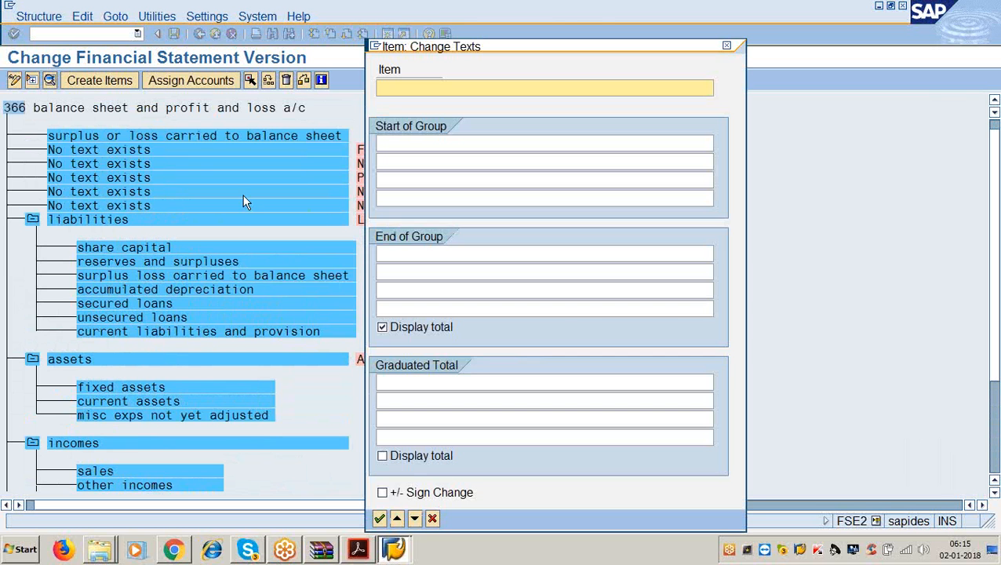
pyautogui.write('net')
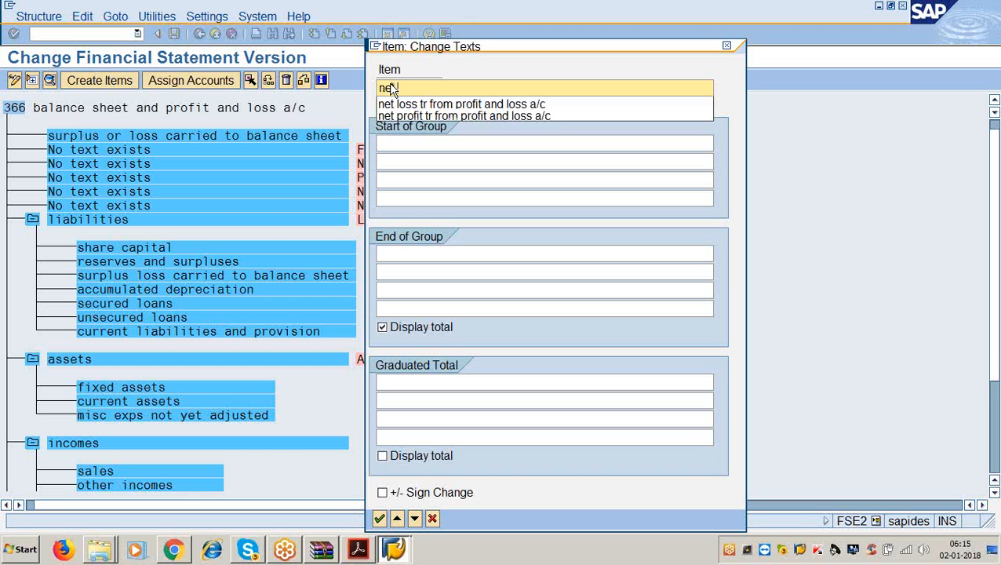
pyautogui.press('Down')
pyautogui.press('Down')
pyautogui.press('Return')
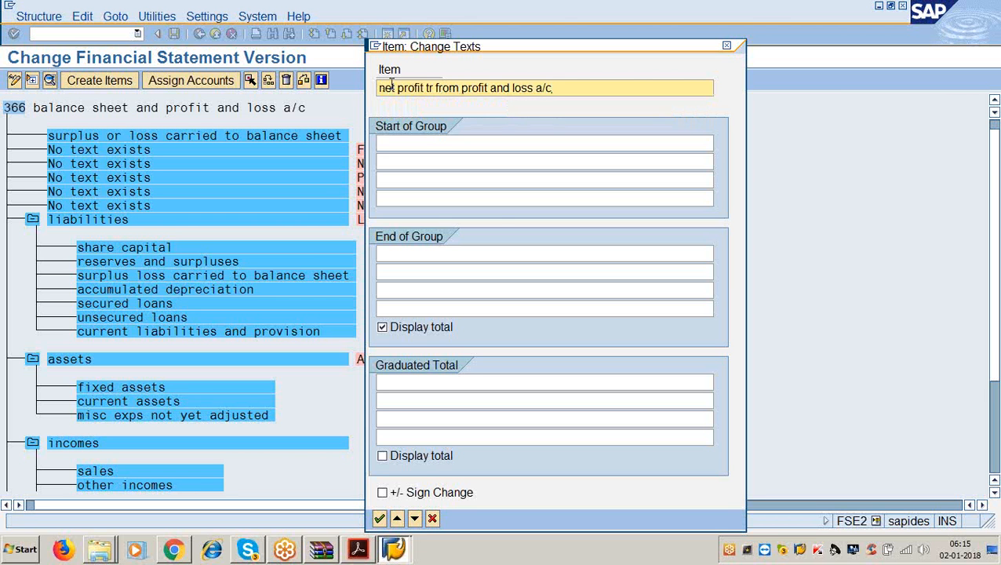
pyautogui.press('Return')
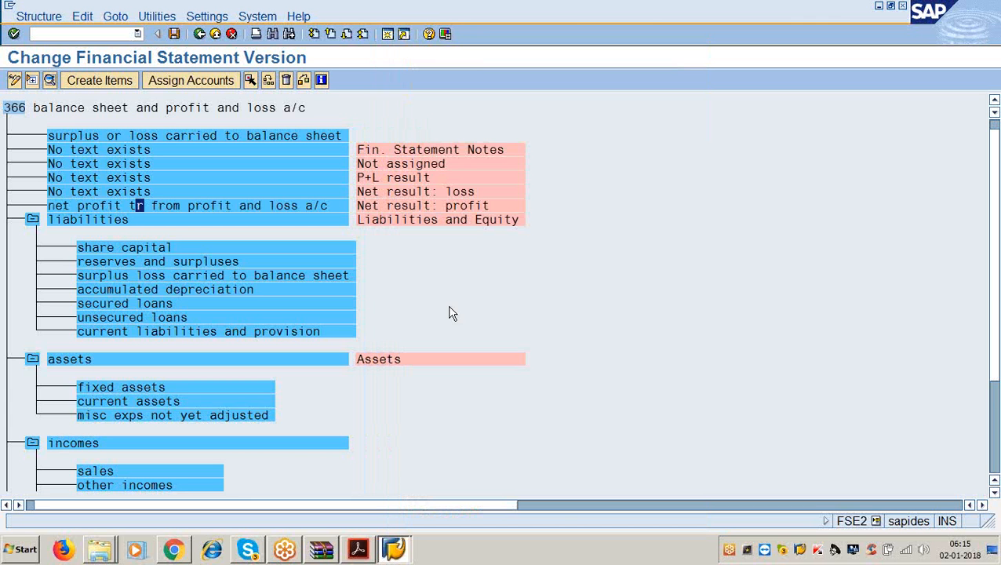
pyautogui.click(144, 276)
pyautogui.click(357, 549)
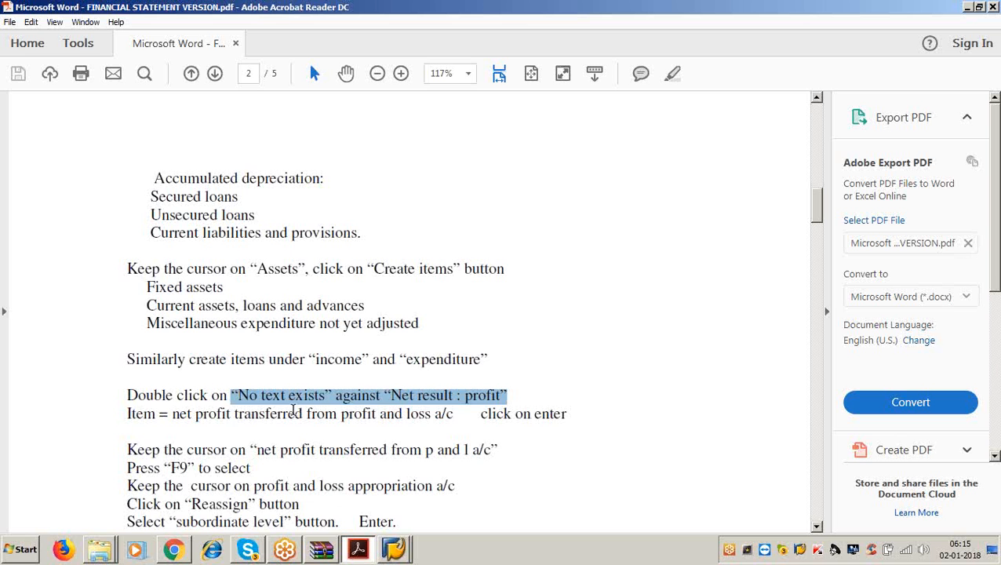
# - Scroll back up to the end of page 1 of the instructions and minimise Acrobat Reader
pyautogui.scroll(5, 290, 416)
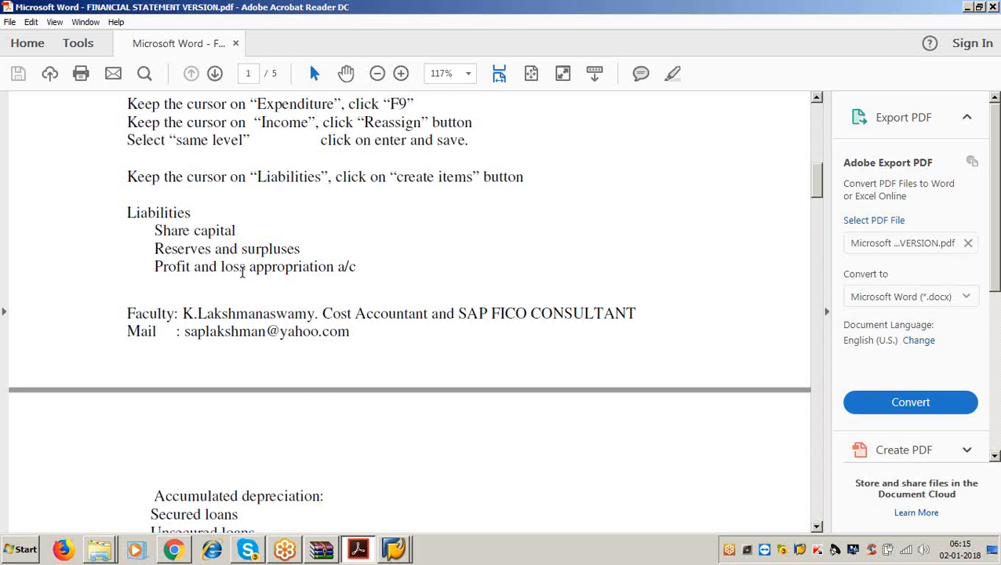
pyautogui.click(966, 7)
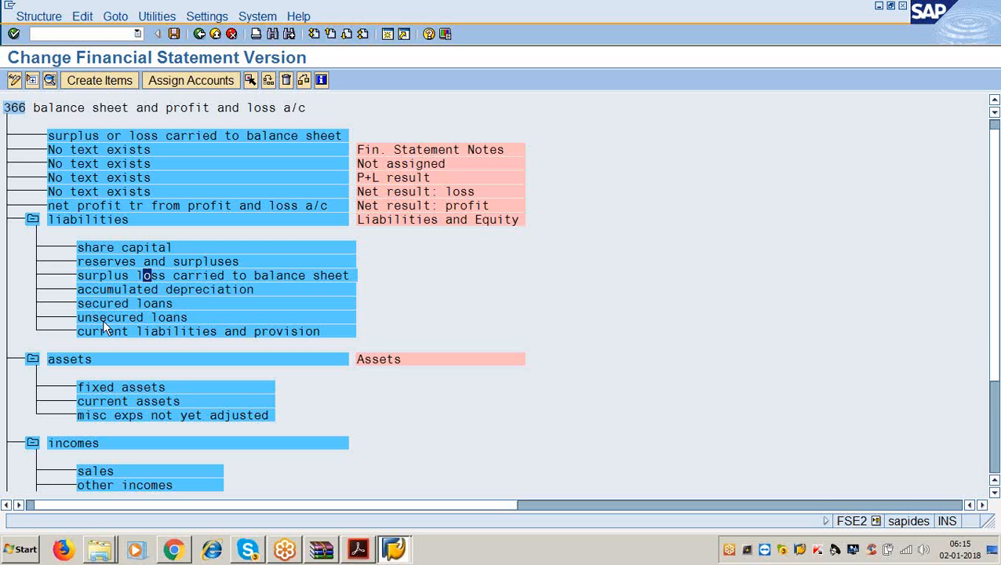
# - Change the 'surplus loss carried to balance sheet' liability item's text to 'profit and loss app a/c'
pyautogui.doubleClick(310, 277)
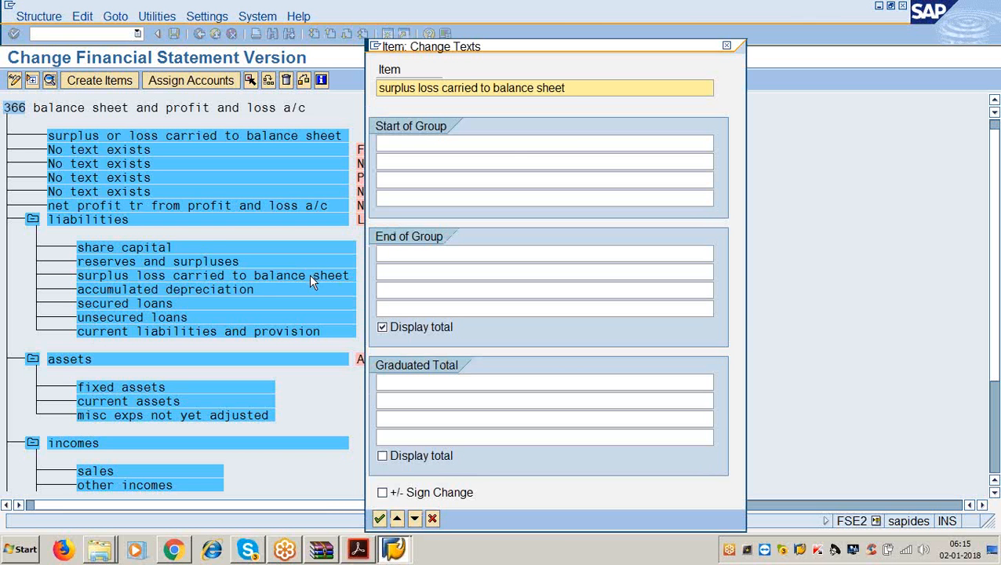
pyautogui.click(575, 88)
pyautogui.press('BackSpace')
pyautogui.press('BackSpace')
pyautogui.press('BackSpace')
pyautogui.press('BackSpace')
pyautogui.press('BackSpace')
pyautogui.press('BackSpace')
pyautogui.press('BackSpace')
pyautogui.press('BackSpace')
pyautogui.press('BackSpace')
pyautogui.press('BackSpace')
pyautogui.press('BackSpace')
pyautogui.press('BackSpace')
pyautogui.press('BackSpace')
pyautogui.press('BackSpace')
pyautogui.press('BackSpace')
pyautogui.press('BackSpace')
pyautogui.press('BackSpace')
pyautogui.press('BackSpace')
pyautogui.press('BackSpace')
pyautogui.press('BackSpace')
pyautogui.press('BackSpace')
pyautogui.press('BackSpace')
pyautogui.press('BackSpace')
pyautogui.press('BackSpace')
pyautogui.press('BackSpace')
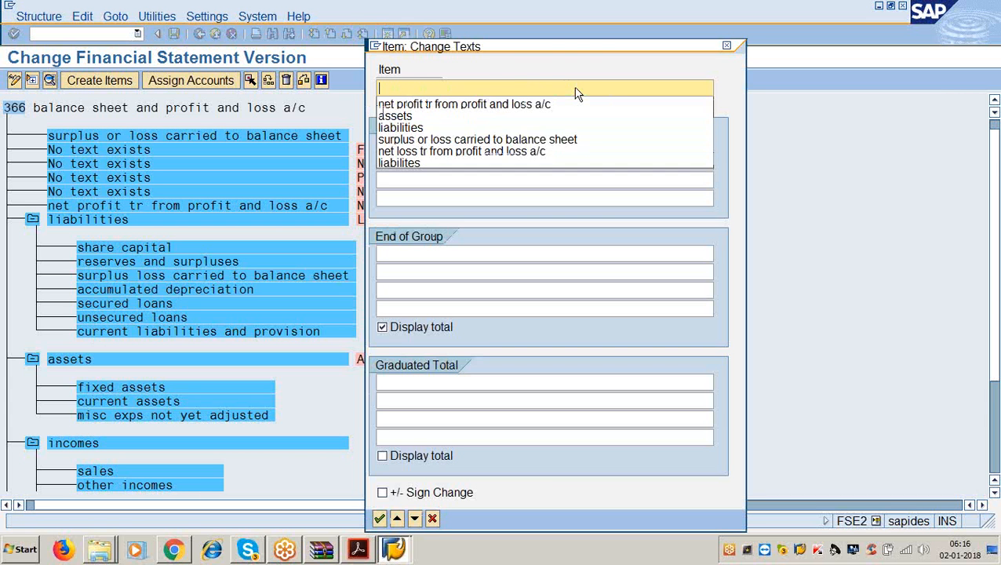
pyautogui.write('profit')
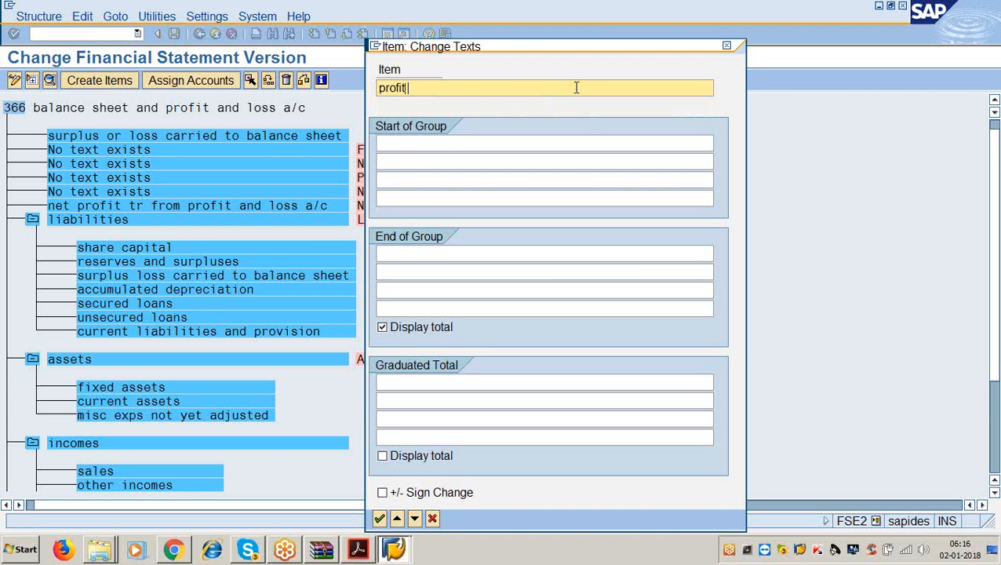
pyautogui.write(' and loss app a/c')
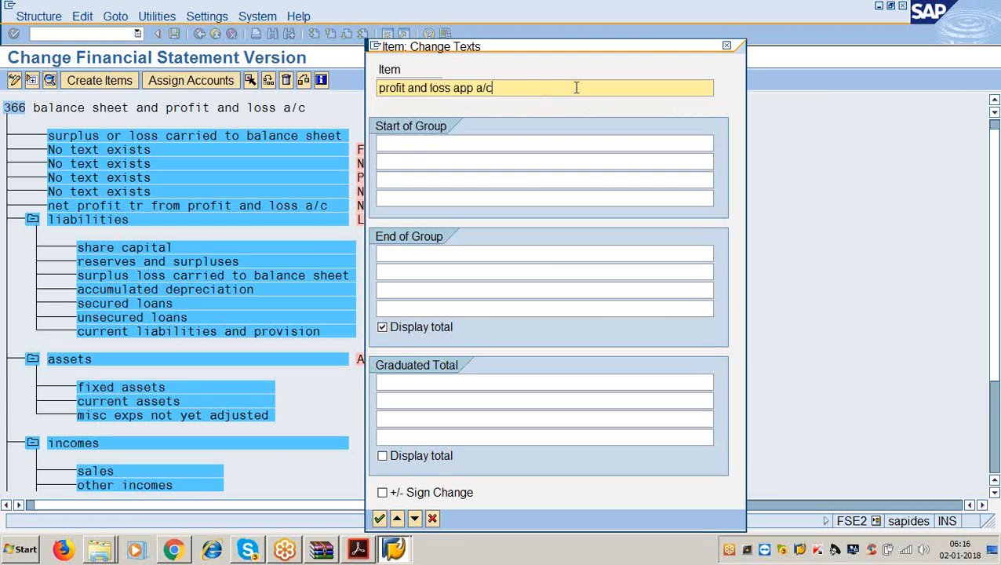
pyautogui.press('Return')
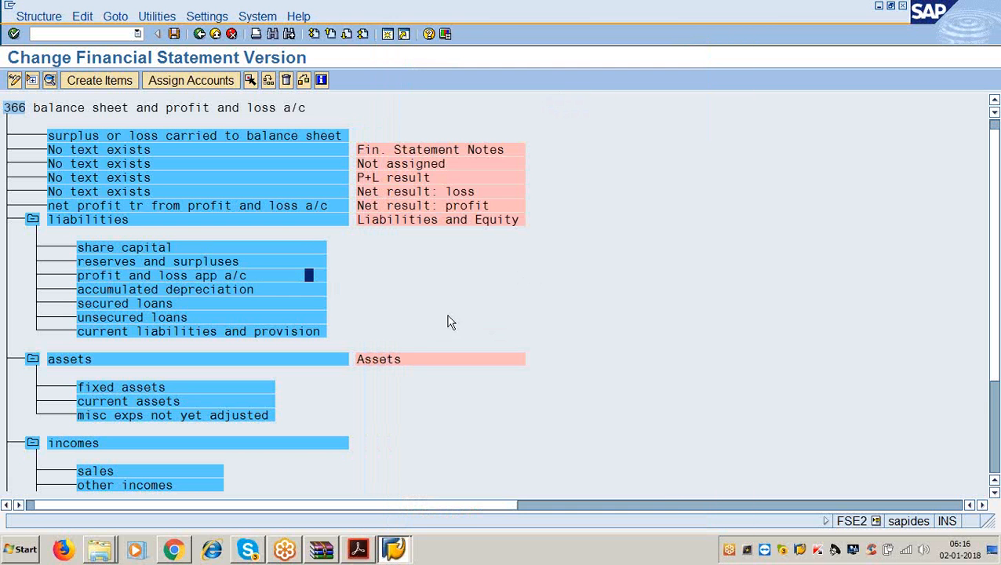
pyautogui.click(138, 205)
# - Reassign 'net profit tr from profit and loss a/c' as a subordinate of 'profit and loss app a/c'
pyautogui.click(156, 277)
pyautogui.click(250, 81)
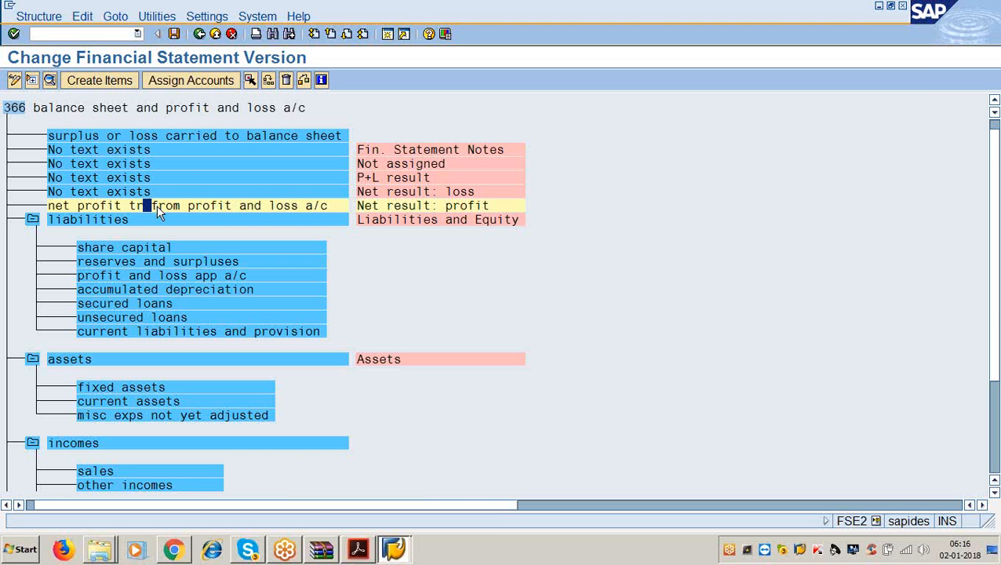
pyautogui.click(151, 279)
pyautogui.click(268, 80)
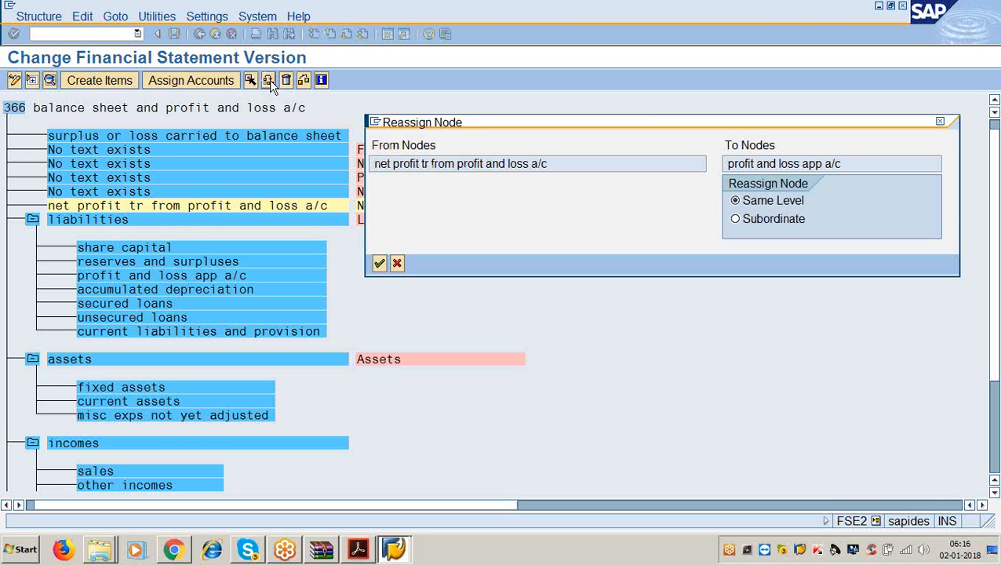
pyautogui.click(978, 40)
pyautogui.click(682, 318)
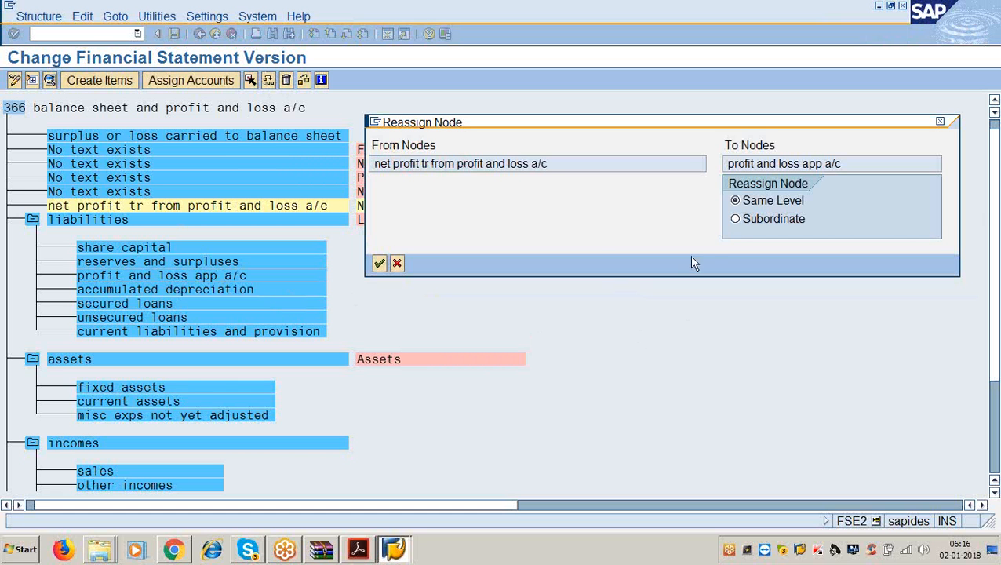
pyautogui.click(736, 219)
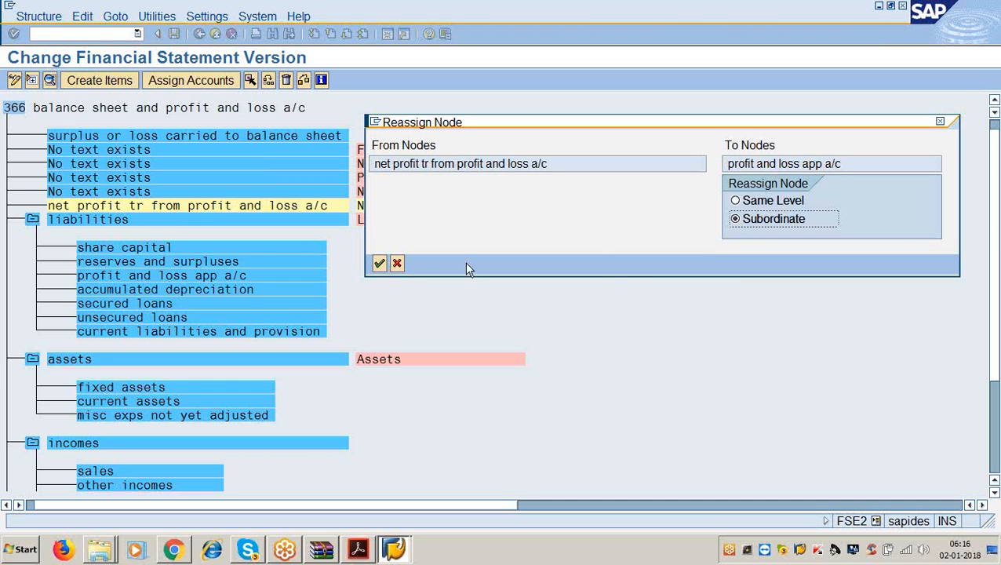
pyautogui.click(379, 263)
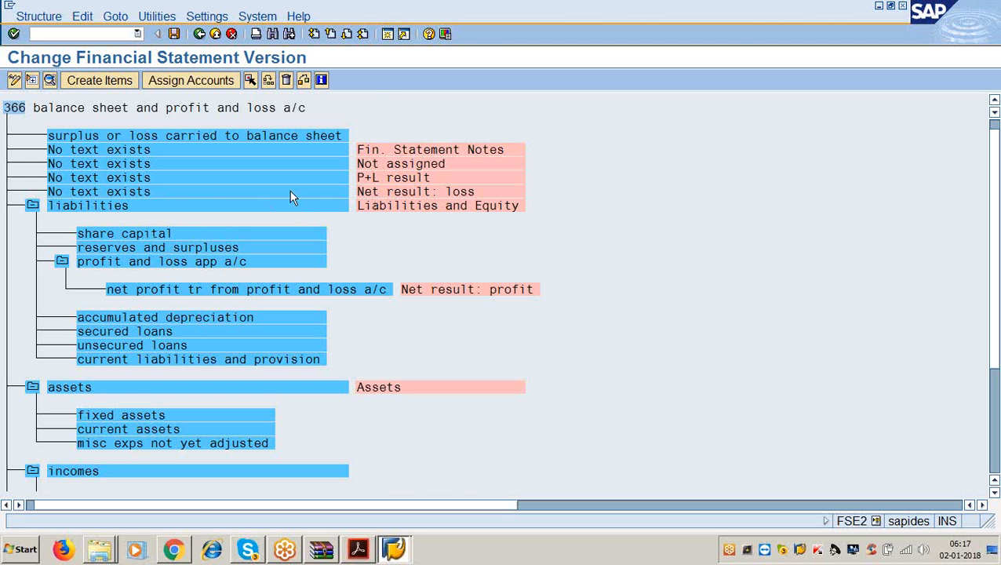
pyautogui.doubleClick(130, 191)
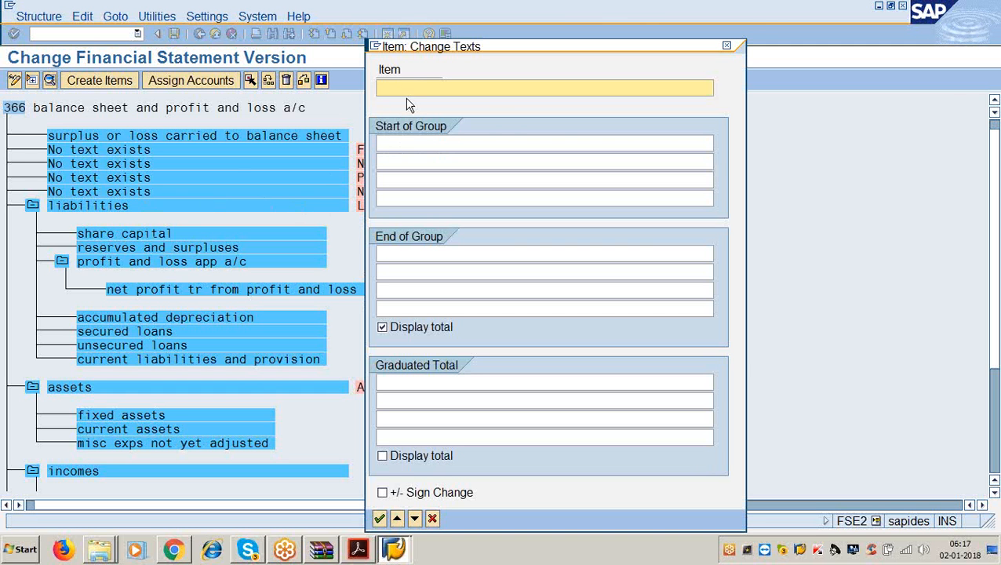
# - Name the Net result: loss item 'net loss tr from profit and loss a/c' and mark it for moving
pyautogui.write('net loss')
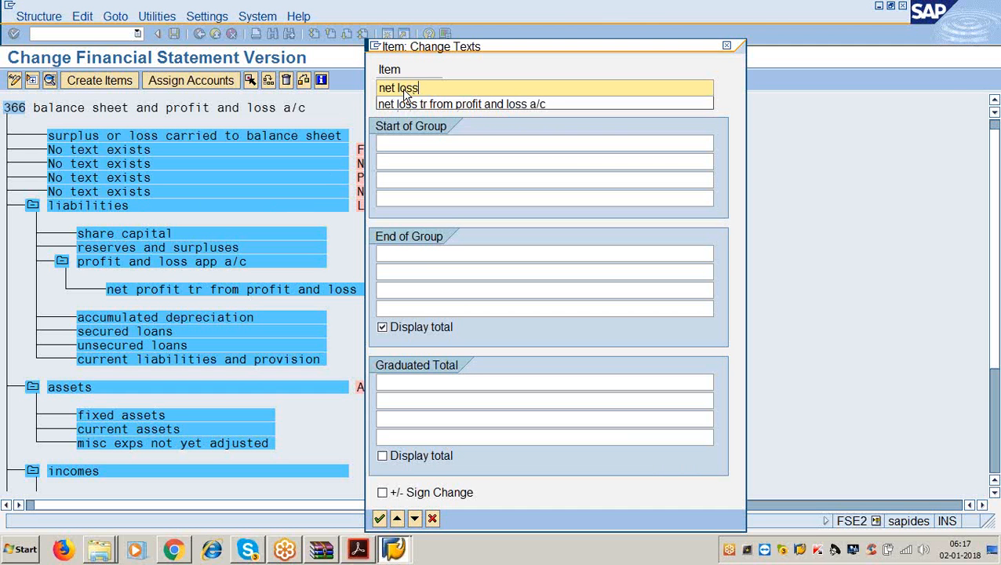
pyautogui.press('Down')
pyautogui.press('Return')
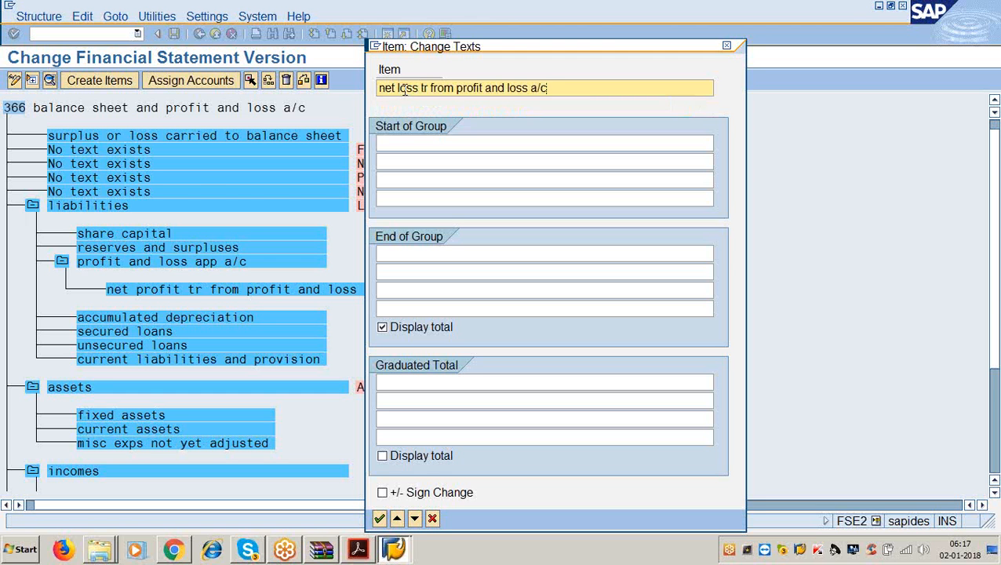
pyautogui.press('Return')
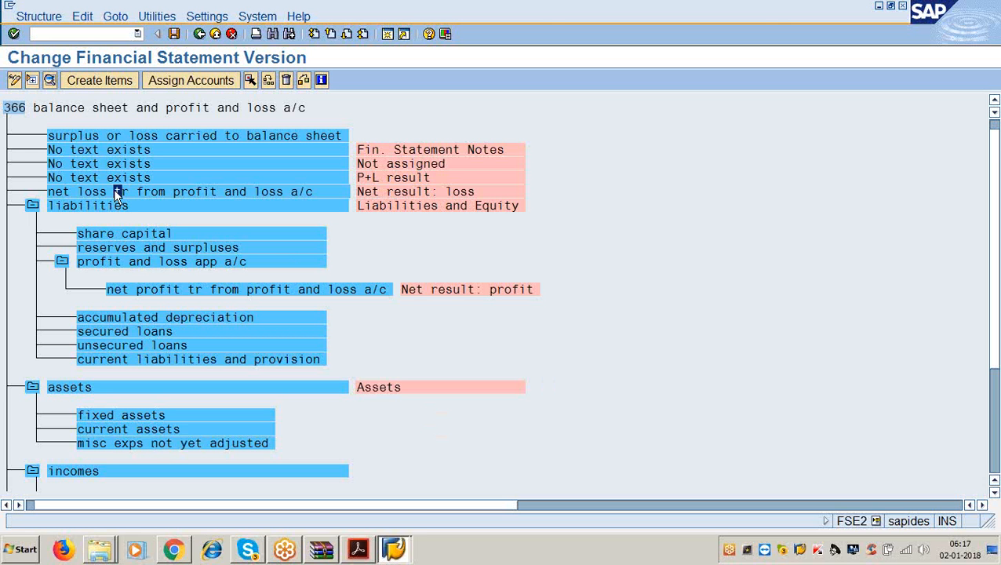
pyautogui.click(250, 82)
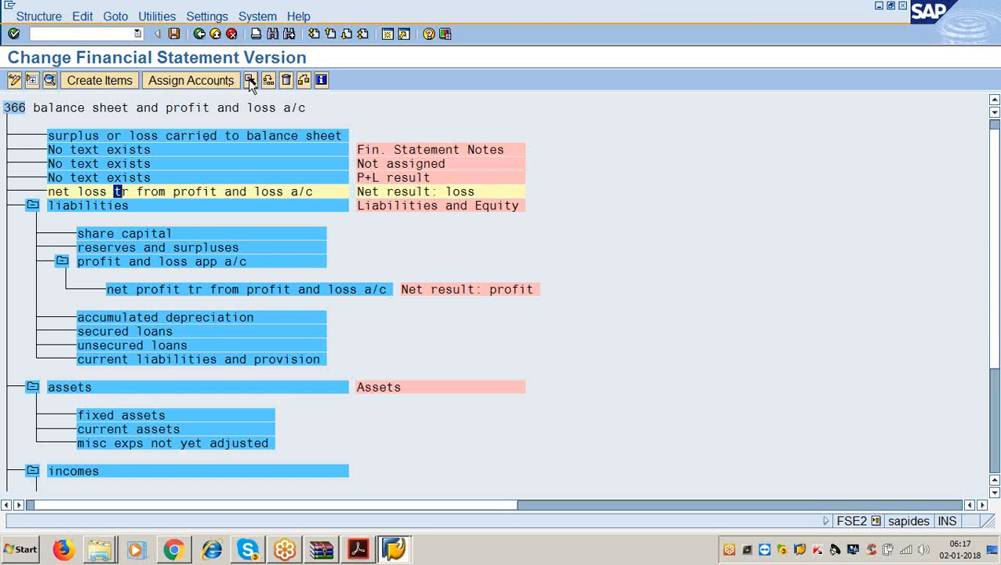
# - Make the net loss item a subordinate of 'misc exps not yet adjusted' and save version 3366
pyautogui.click(131, 443)
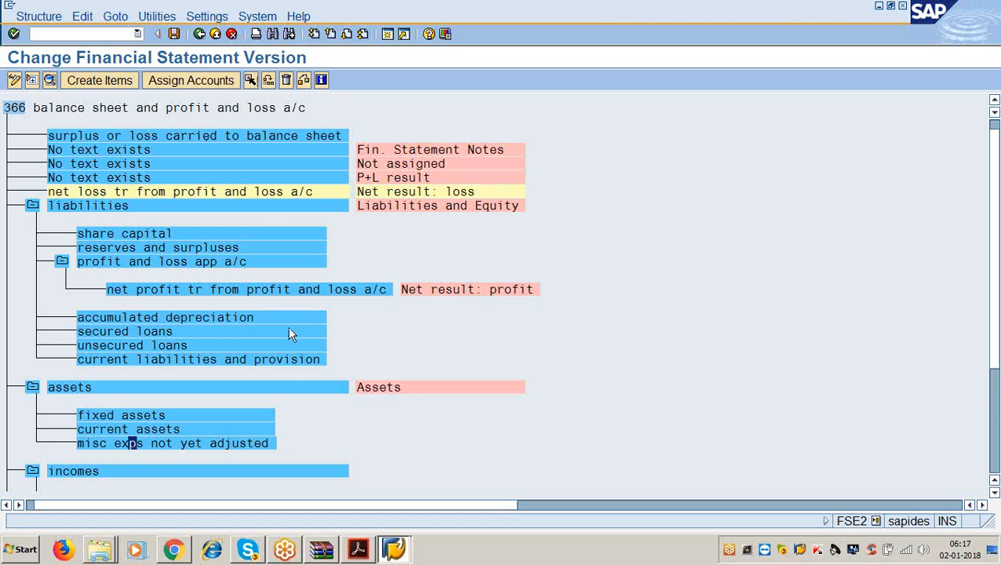
pyautogui.click(268, 82)
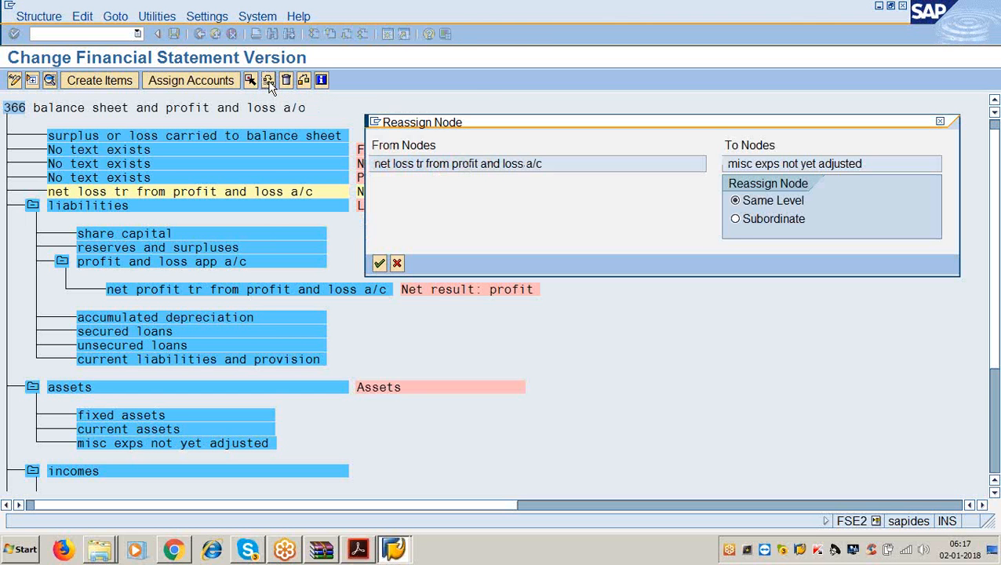
pyautogui.click(736, 220)
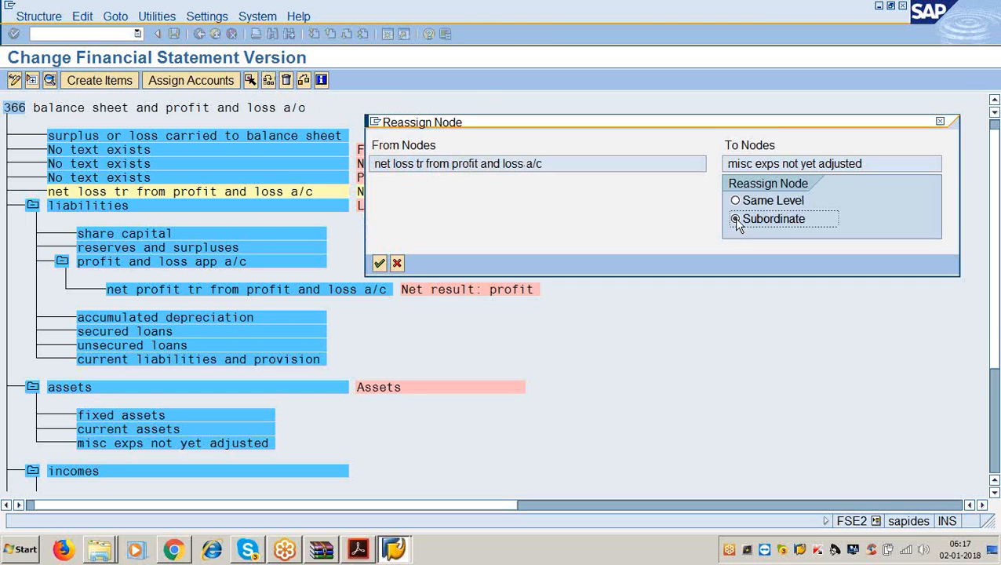
pyautogui.click(380, 263)
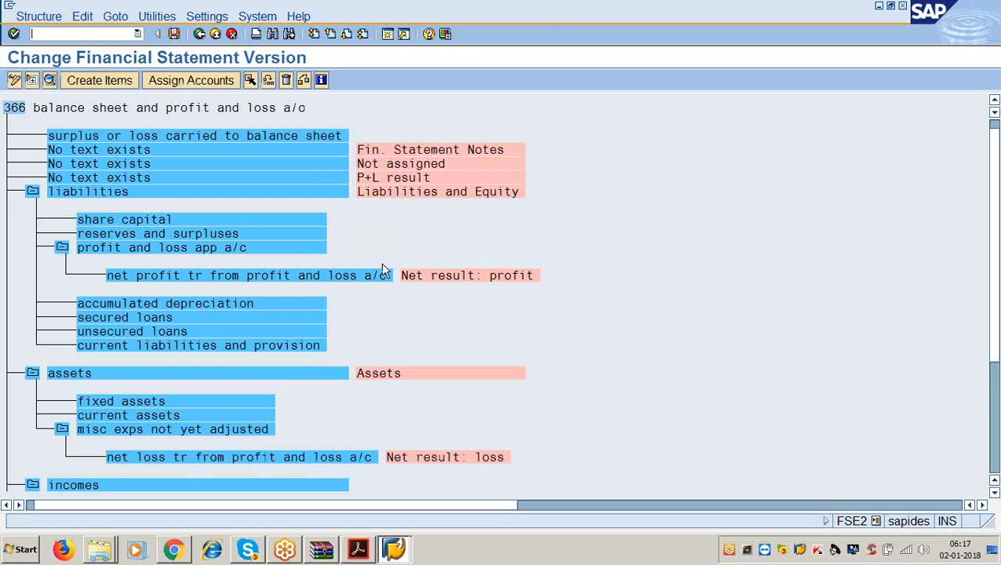
pyautogui.click(173, 36)
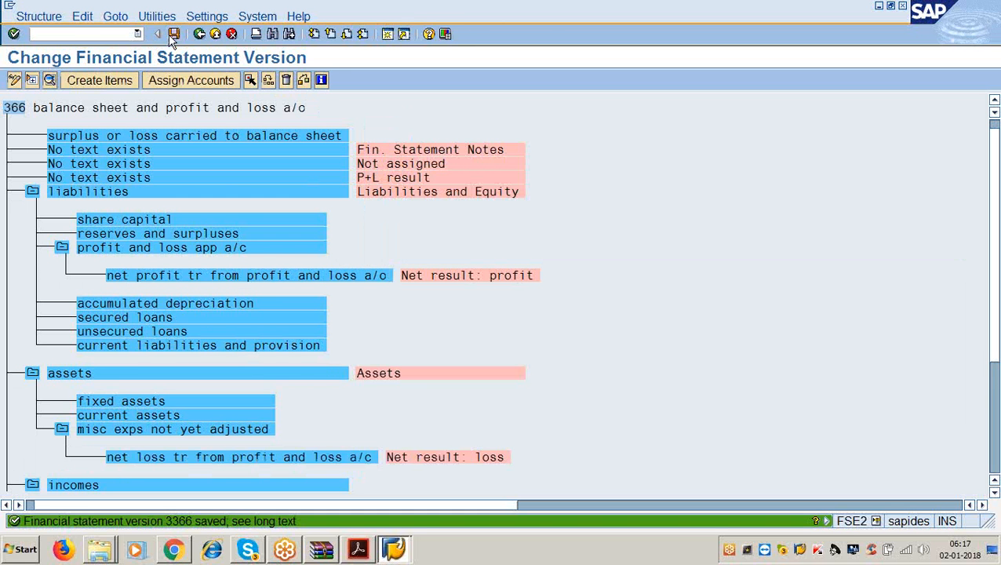
pyautogui.click(353, 554)
# - Scroll the instructions PDF to the Assignment of accounts section, then minimise Acrobat Reader
pyautogui.scroll(-8, 343, 518)
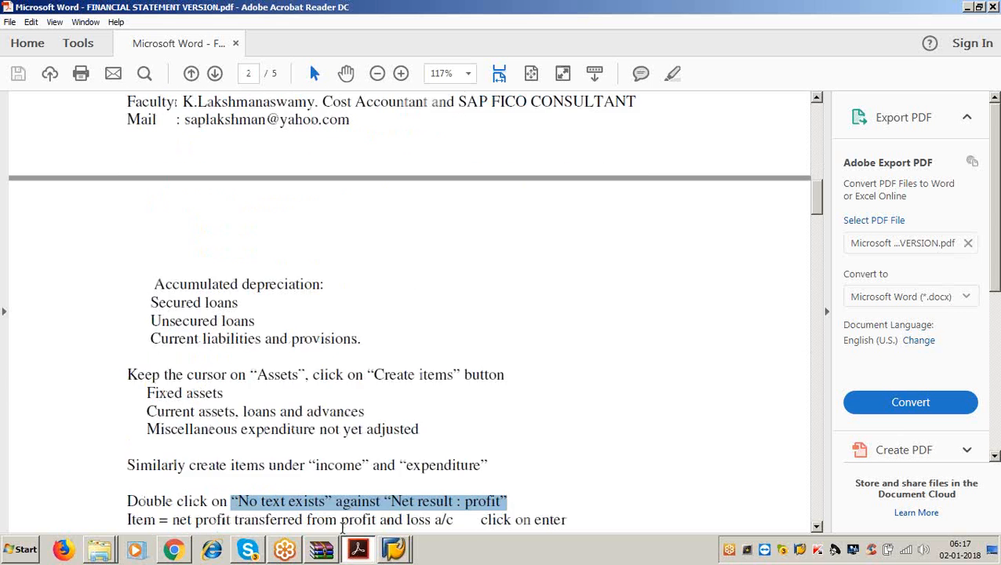
pyautogui.scroll(-2, 320, 378)
pyautogui.scroll(-3, 321, 378)
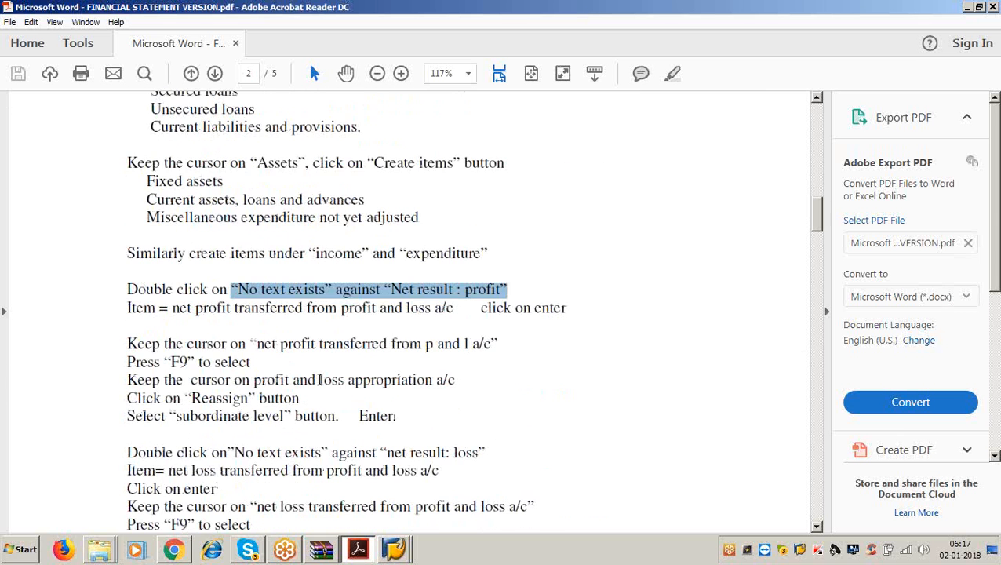
pyautogui.scroll(8, 320, 380)
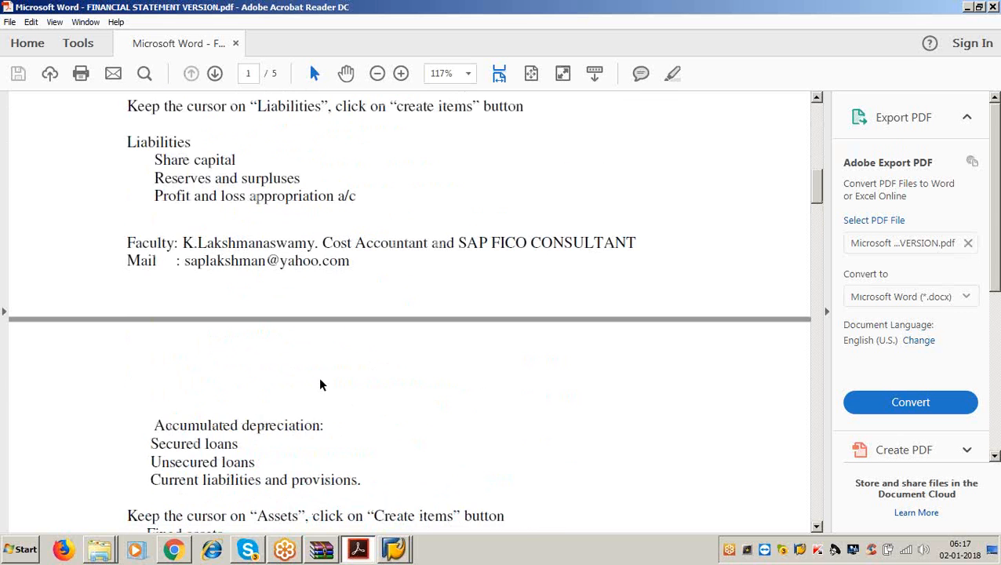
pyautogui.scroll(-8, 320, 385)
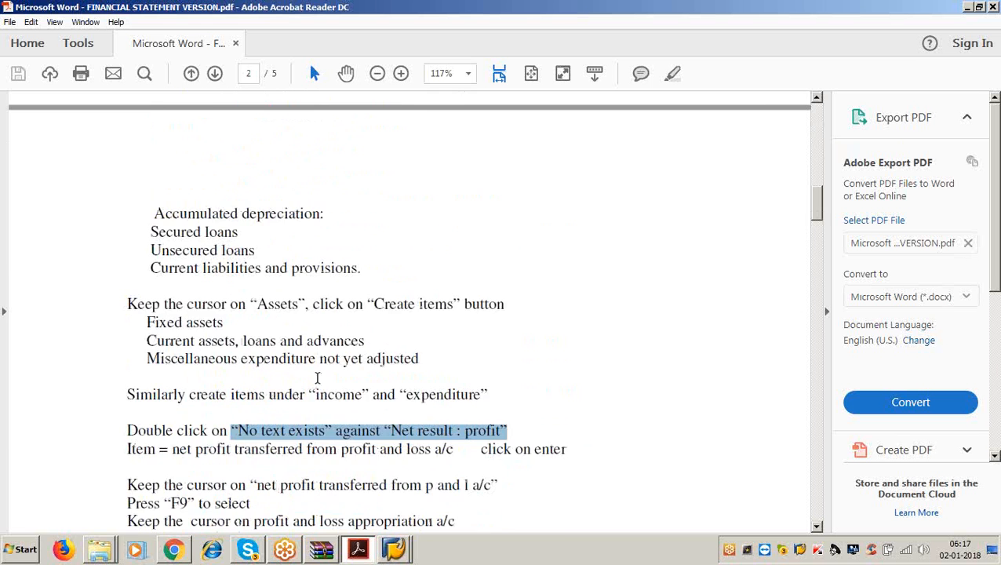
pyautogui.scroll(-6, 319, 379)
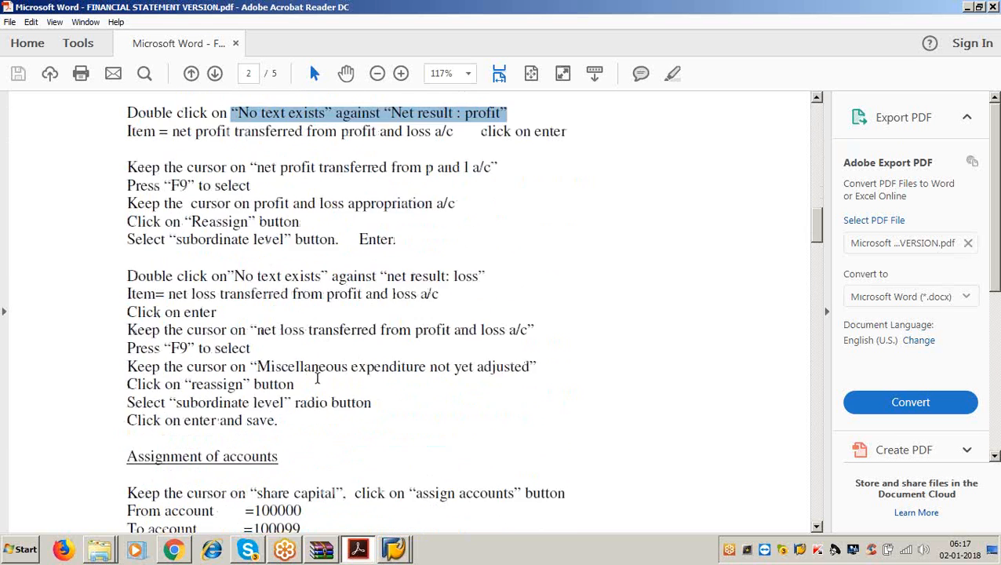
pyautogui.click(983, 13)
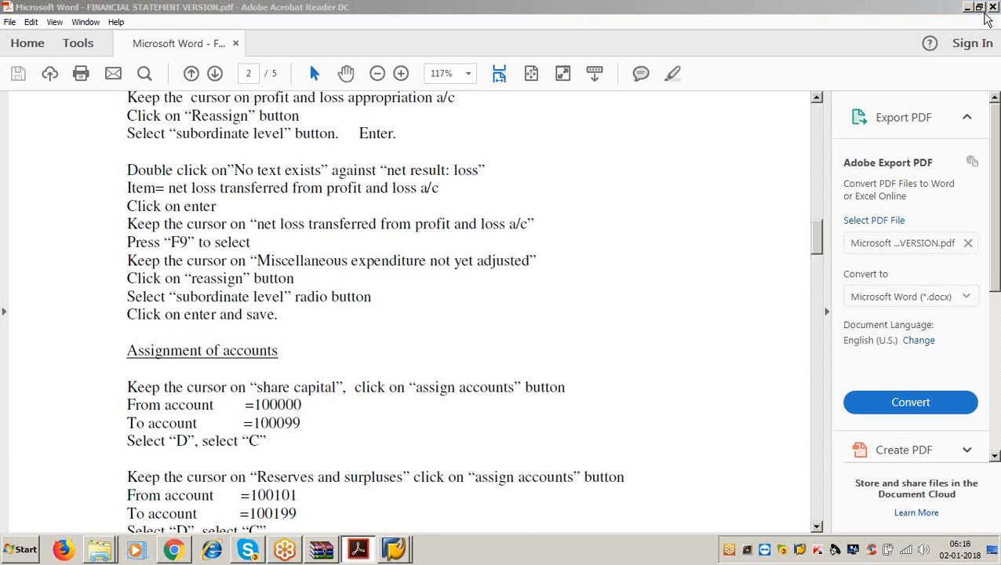
pyautogui.click(969, 7)
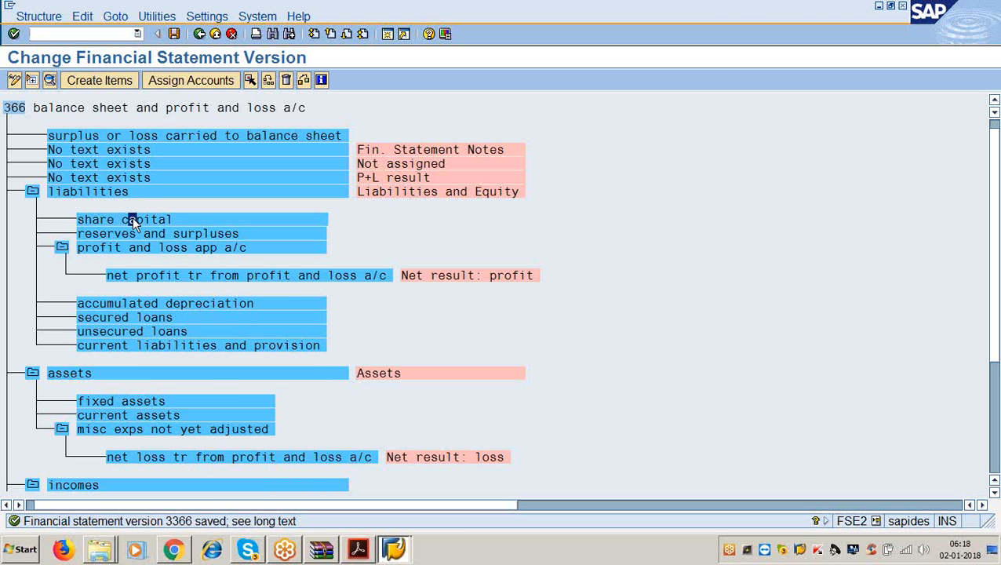
# - Assign accounts 100000 to 100099 to share capital with debit and credit balances
pyautogui.click(177, 81)
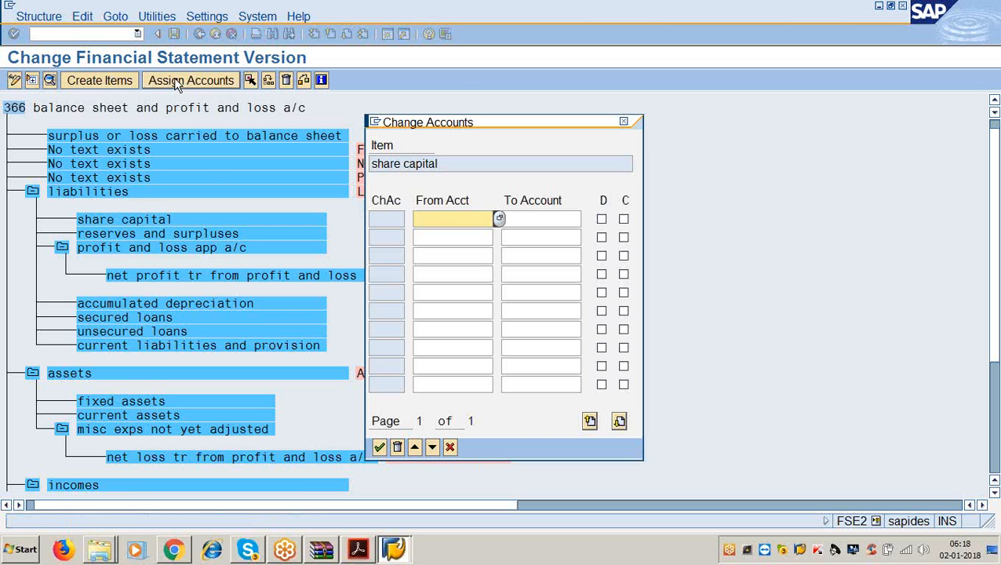
pyautogui.write('100000')
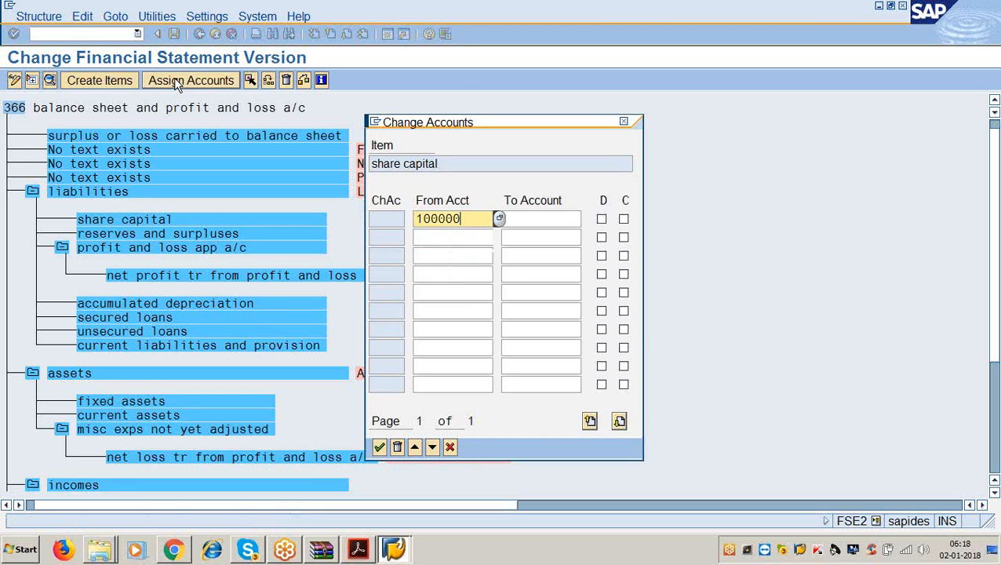
pyautogui.press('Tab')
pyautogui.write('10099')
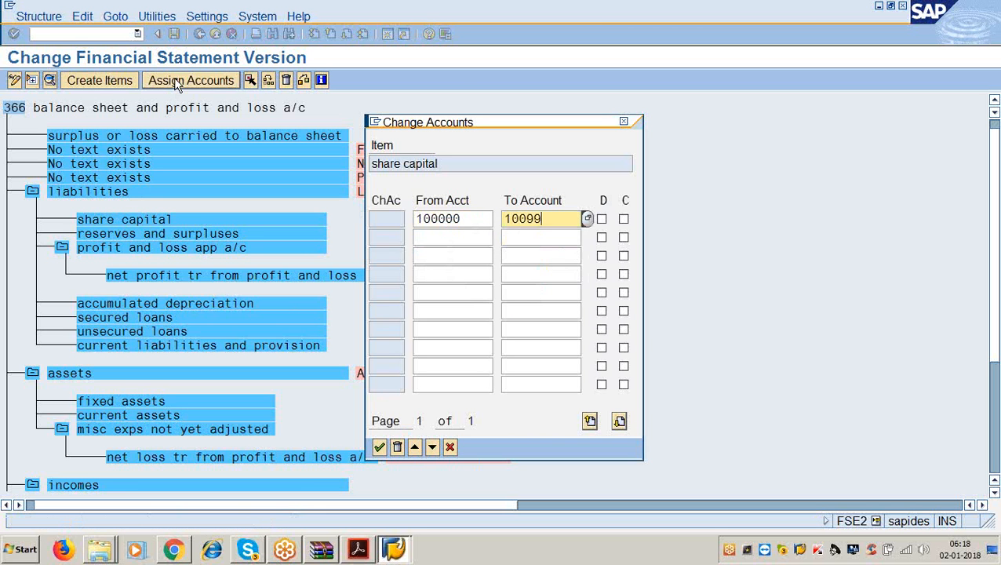
pyautogui.press('BackSpace')
pyautogui.press('BackSpace')
pyautogui.write('099')
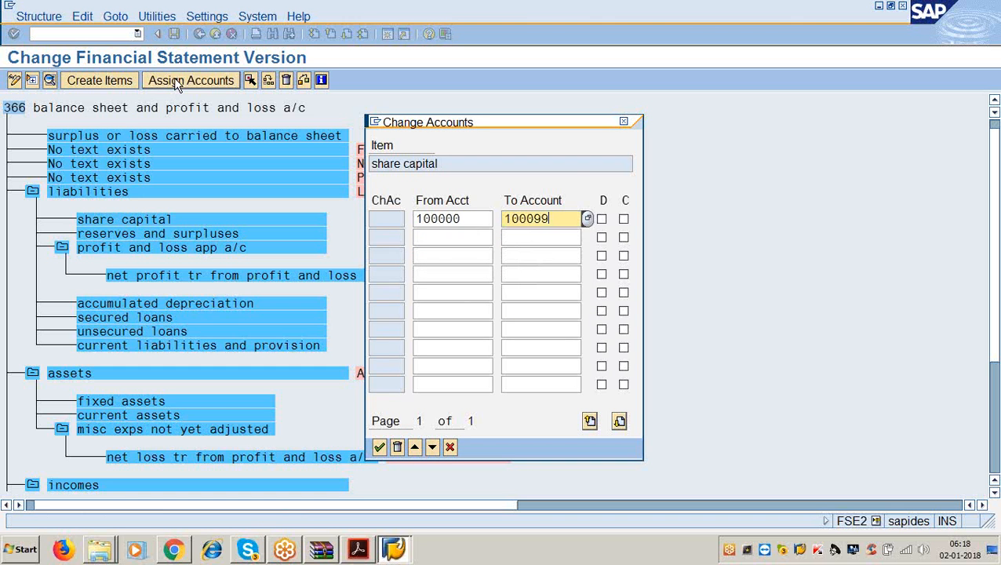
pyautogui.press('Tab')
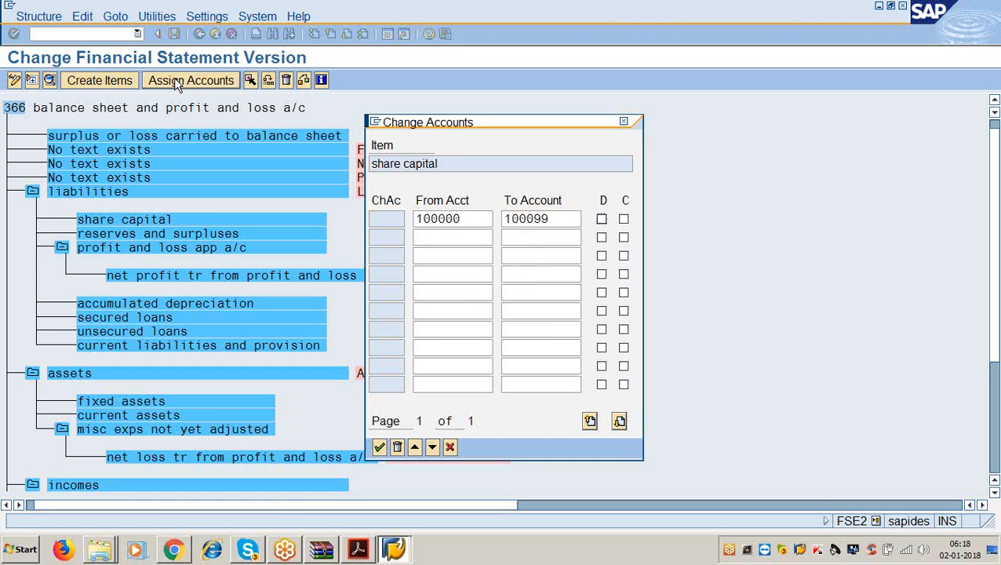
pyautogui.press('space')
pyautogui.press('Tab')
pyautogui.press('Return')
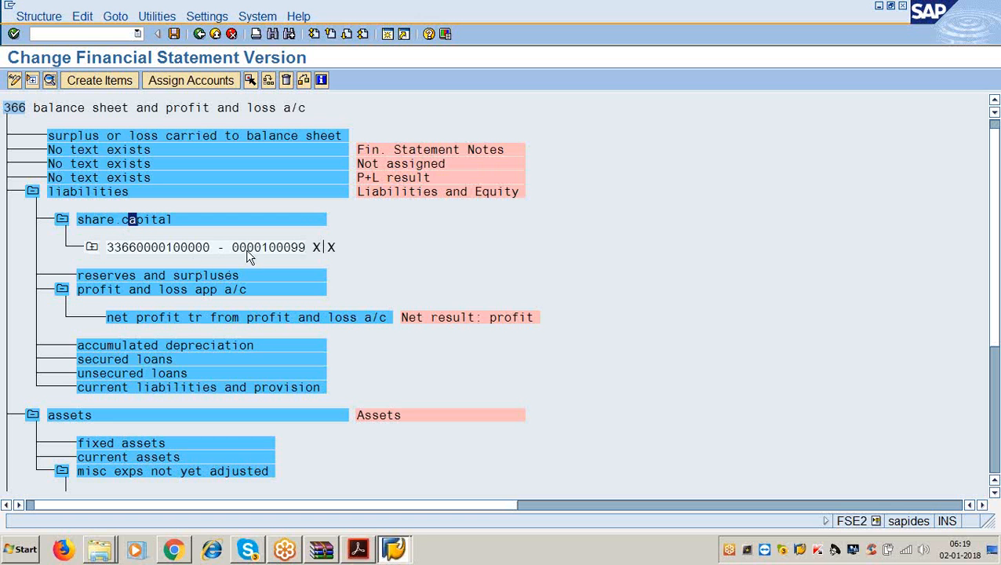
# - Reopen share capital's account range to check the 100099 upper limit, then close it unchanged
pyautogui.click(170, 221)
pyautogui.click(203, 80)
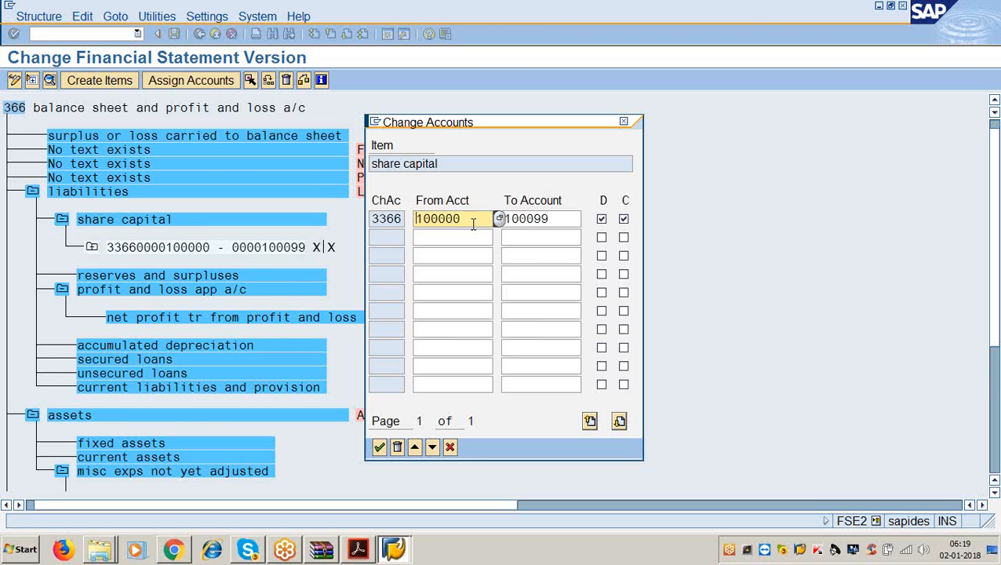
pyautogui.click(564, 219)
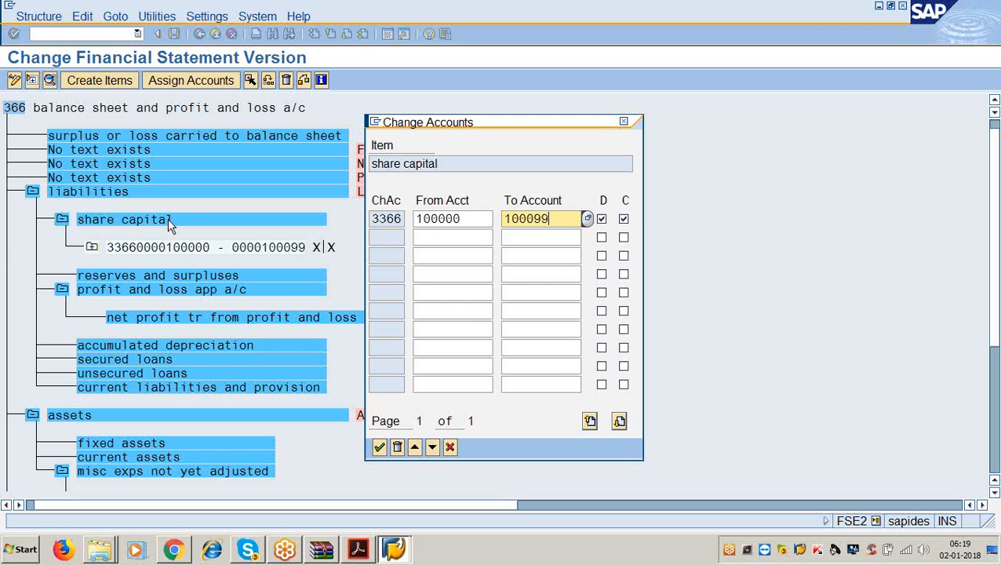
pyautogui.click(624, 123)
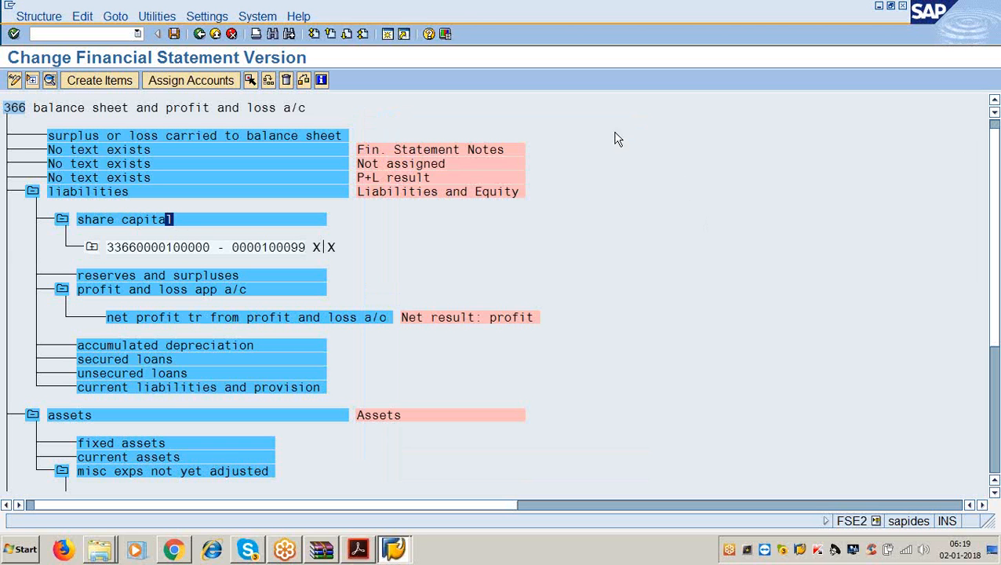
# - Give reserves and surpluses the account range 100101–100199 with debit and credit flags set
pyautogui.click(168, 275)
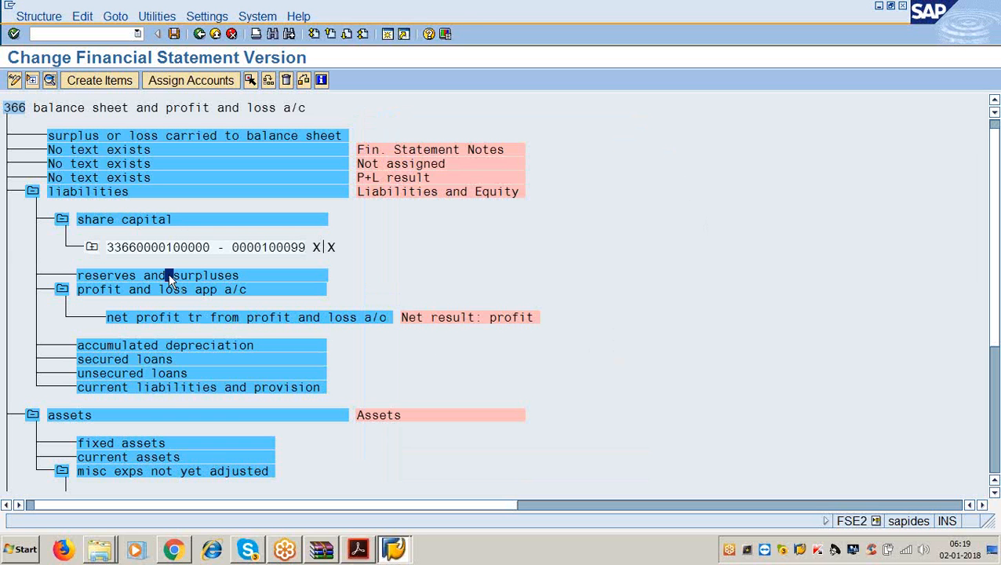
pyautogui.click(158, 82)
pyautogui.write('1')
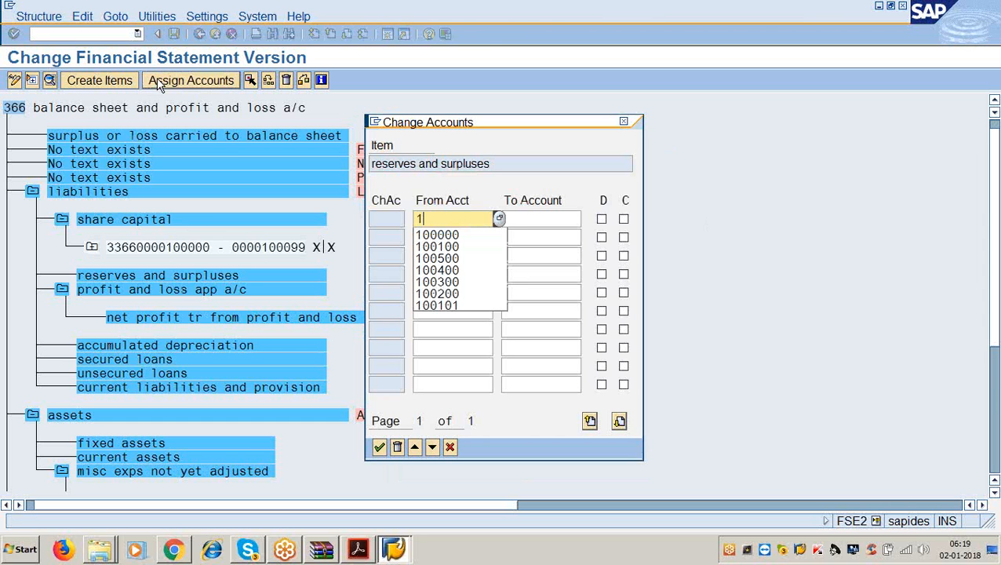
pyautogui.write('00101')
pyautogui.press('Tab')
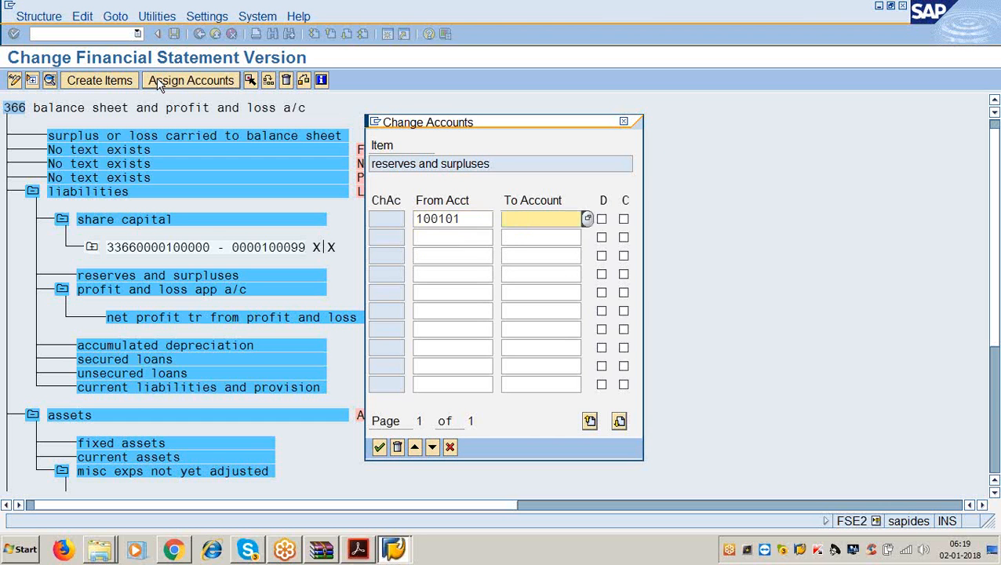
pyautogui.write('100199')
pyautogui.press('Tab')
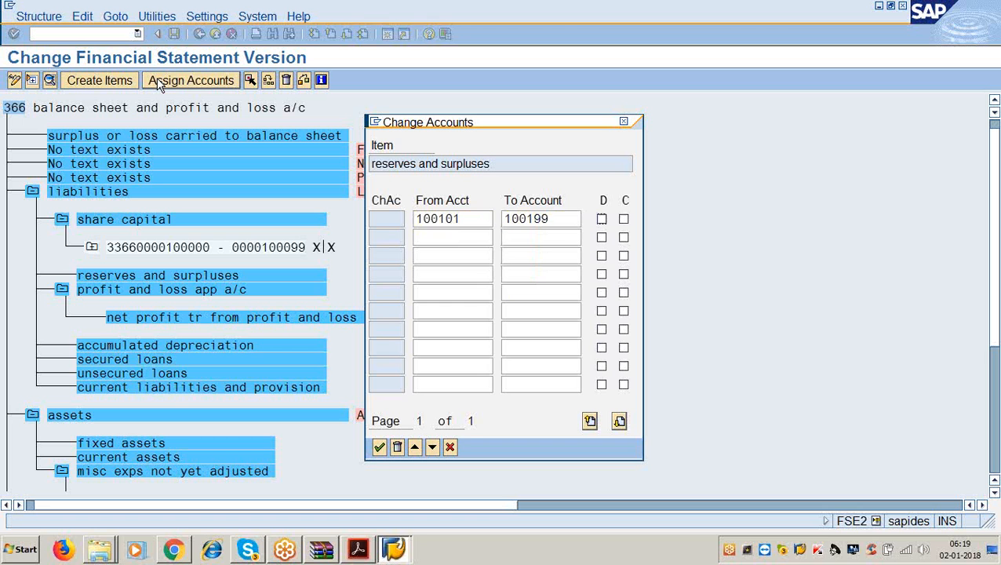
pyautogui.press('Tab')
pyautogui.press('space')
pyautogui.press('Return')
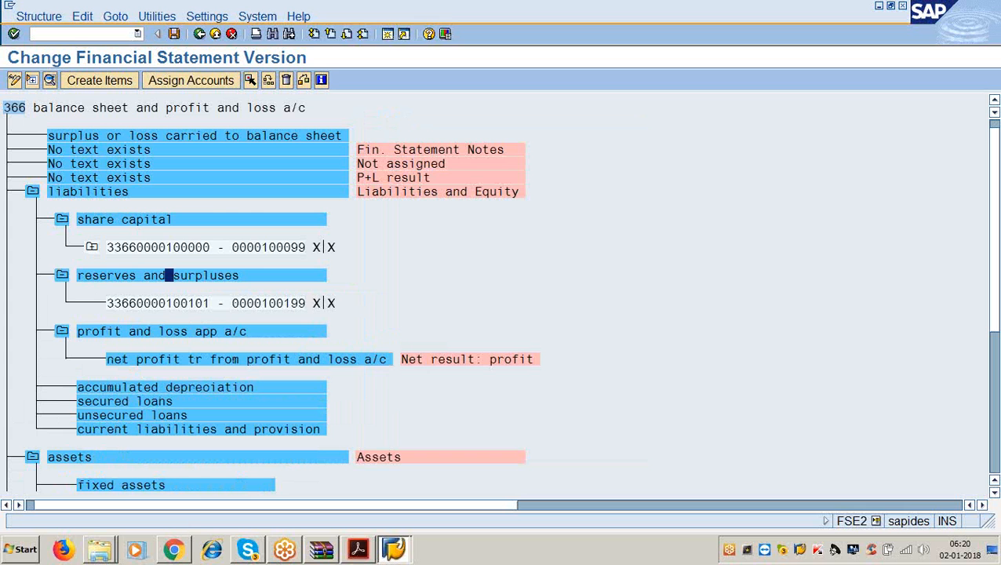
pyautogui.click(358, 549)
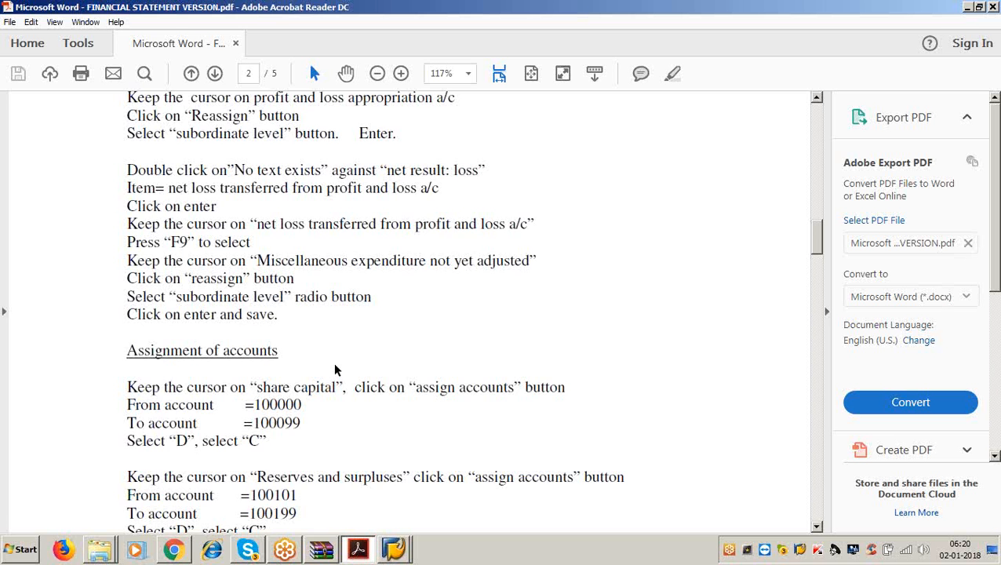
pyautogui.scroll(-1, 334, 364)
pyautogui.scroll(-6, 334, 364)
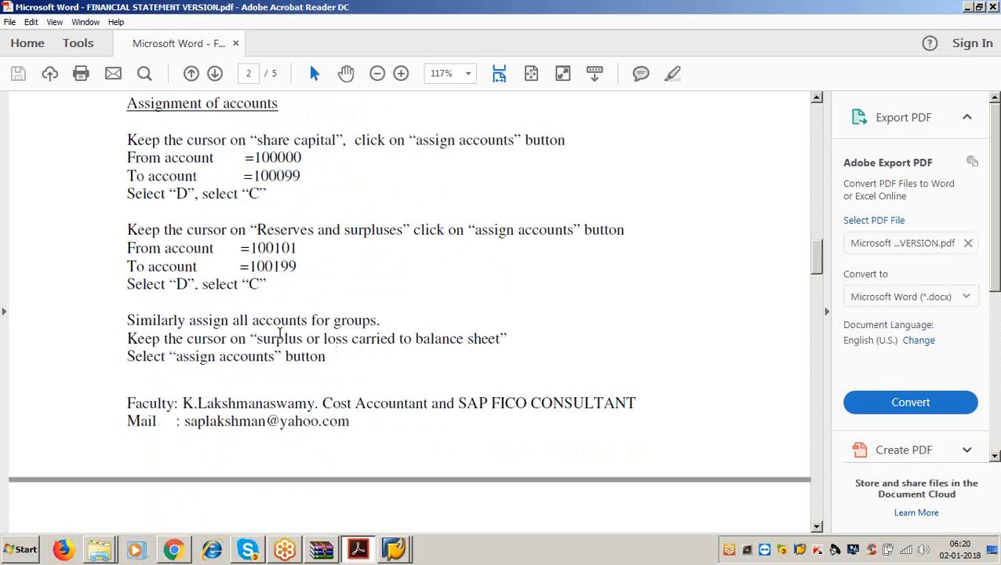
pyautogui.moveTo(187, 320); pyautogui.dragTo(386, 324)
pyautogui.click(381, 321)
pyautogui.moveTo(310, 321); pyautogui.dragTo(366, 324)
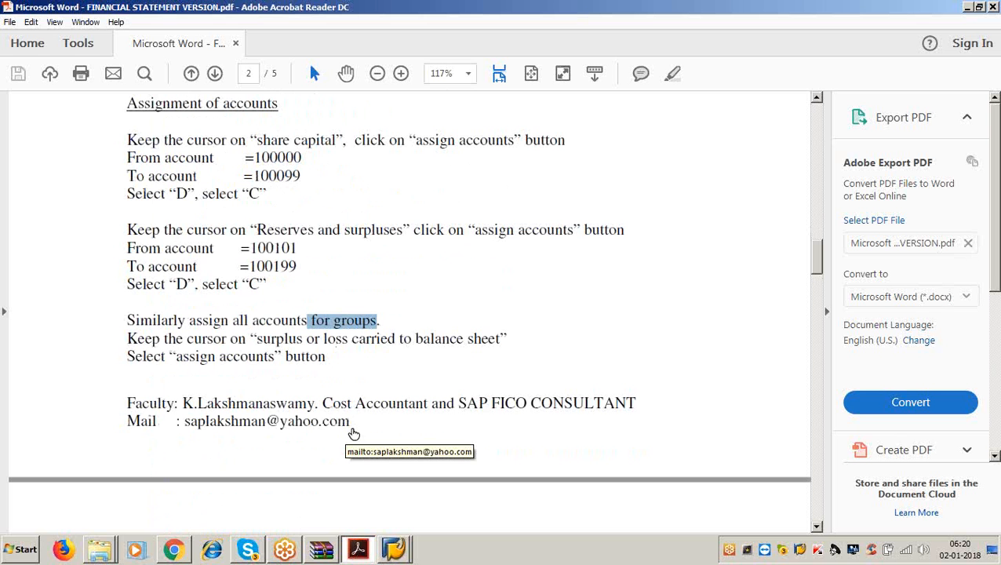
pyautogui.click(380, 322)
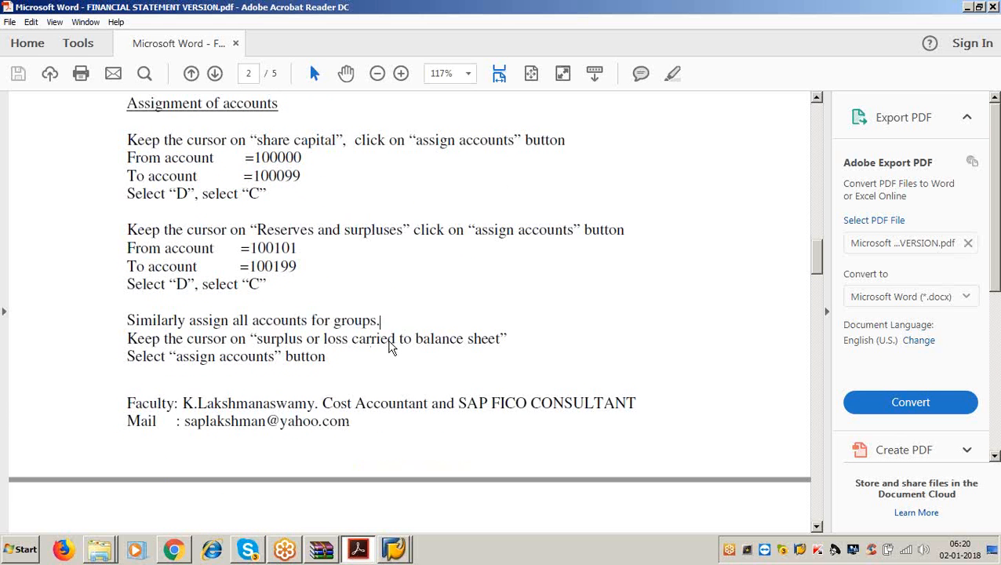
pyautogui.click(969, 7)
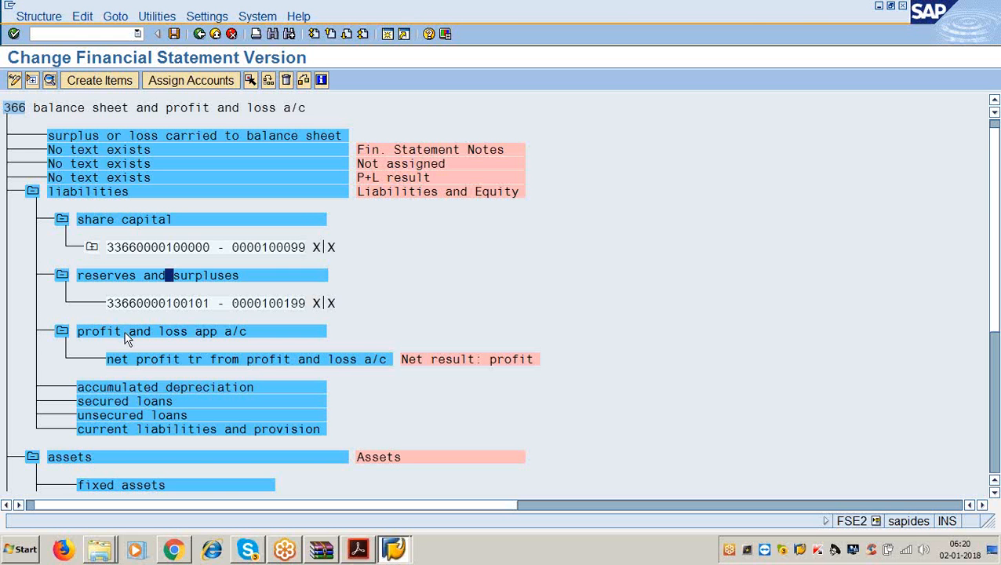
# - Assign accounts 100200–100299 to accumulated depreciation
pyautogui.scroll(-1, 120, 332)
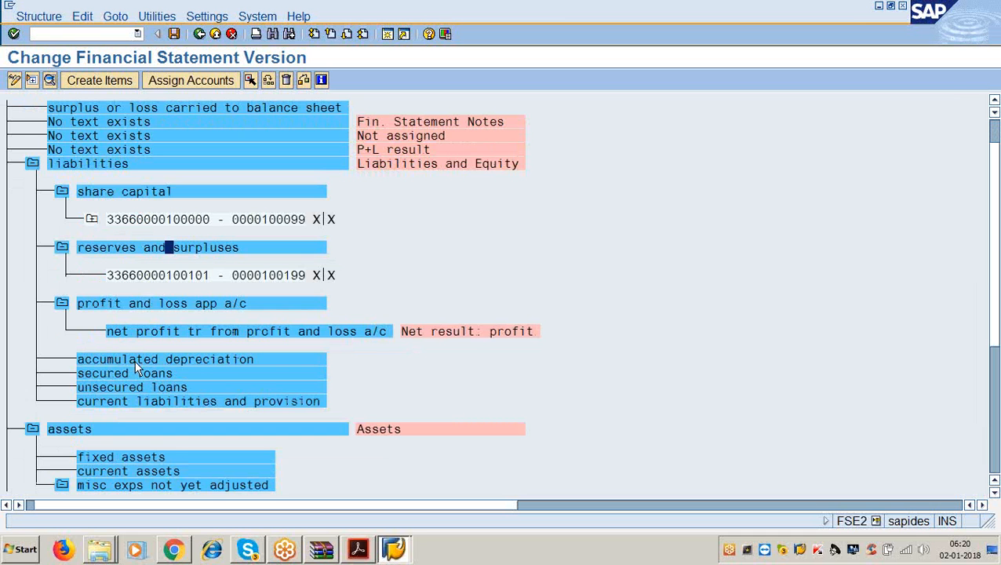
pyautogui.click(134, 360)
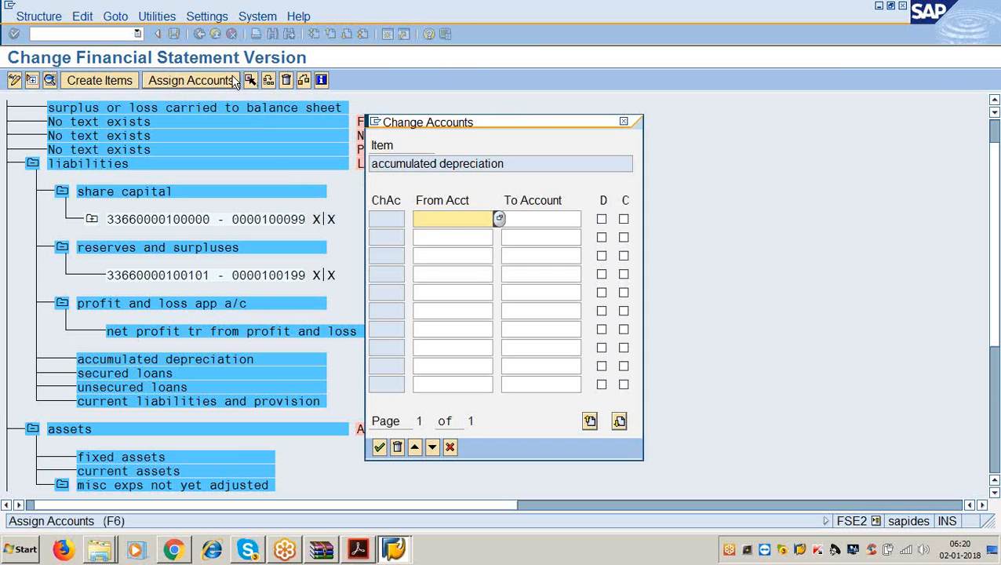
pyautogui.write('100200')
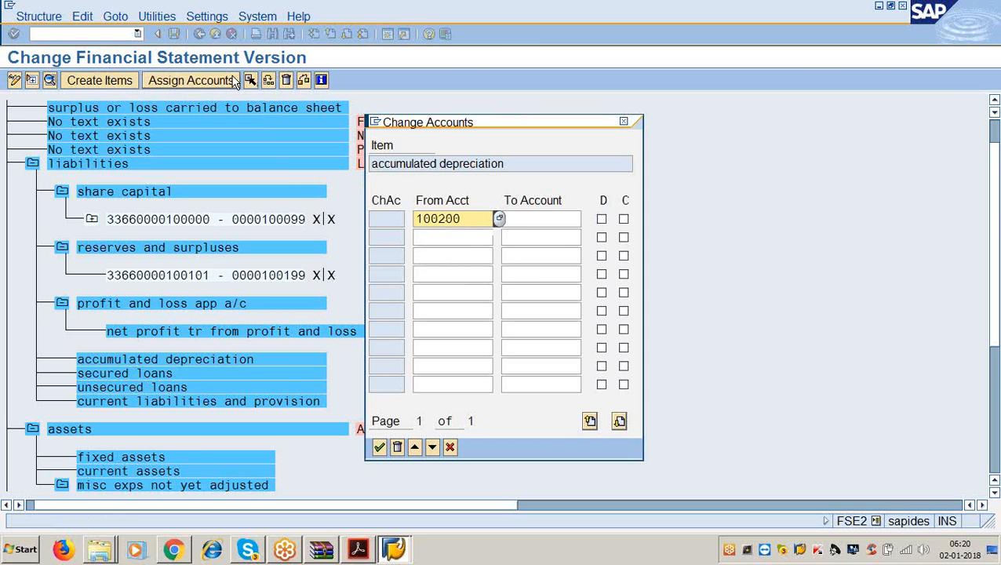
pyautogui.press('Tab')
pyautogui.write('100299')
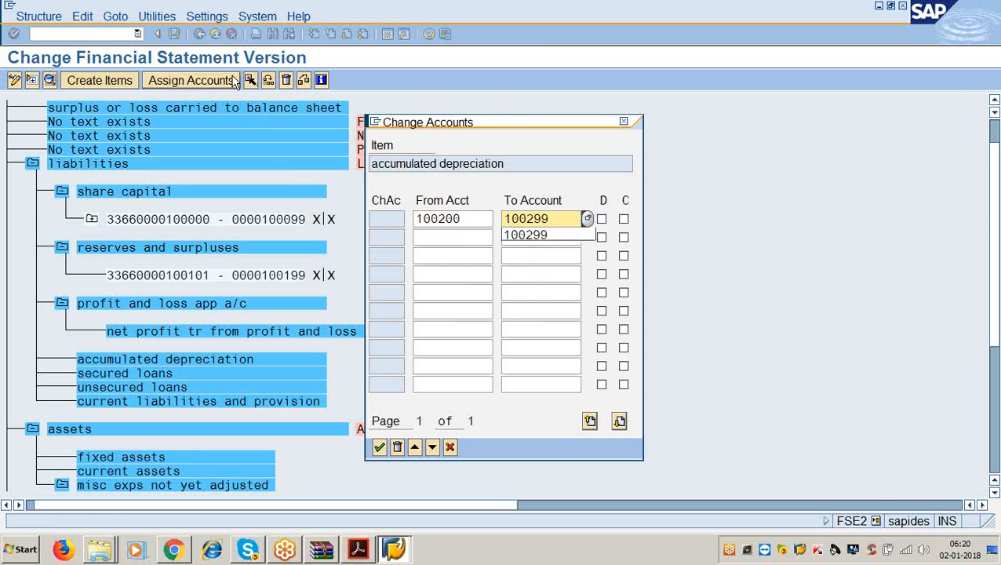
pyautogui.press('Tab')
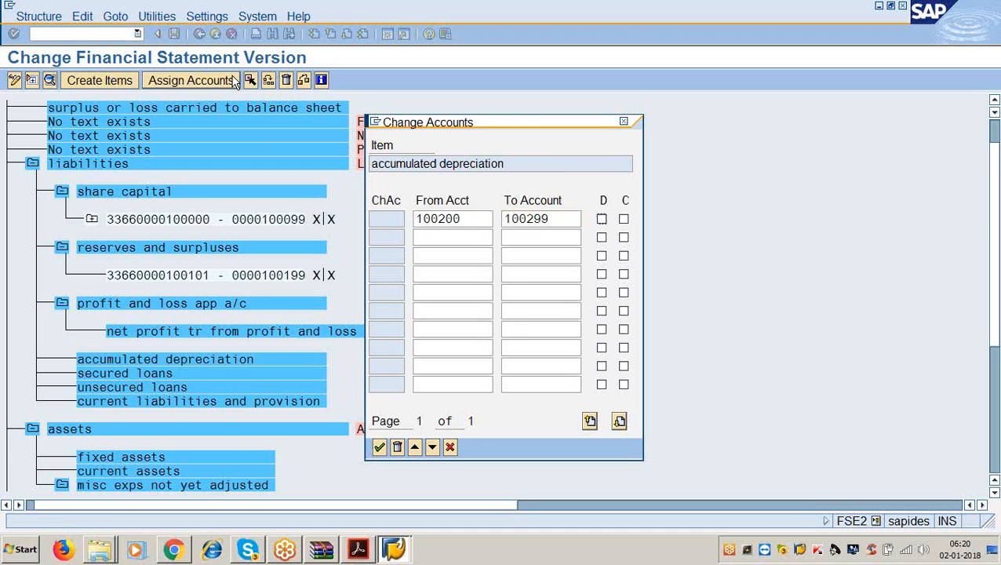
pyautogui.press('Return')
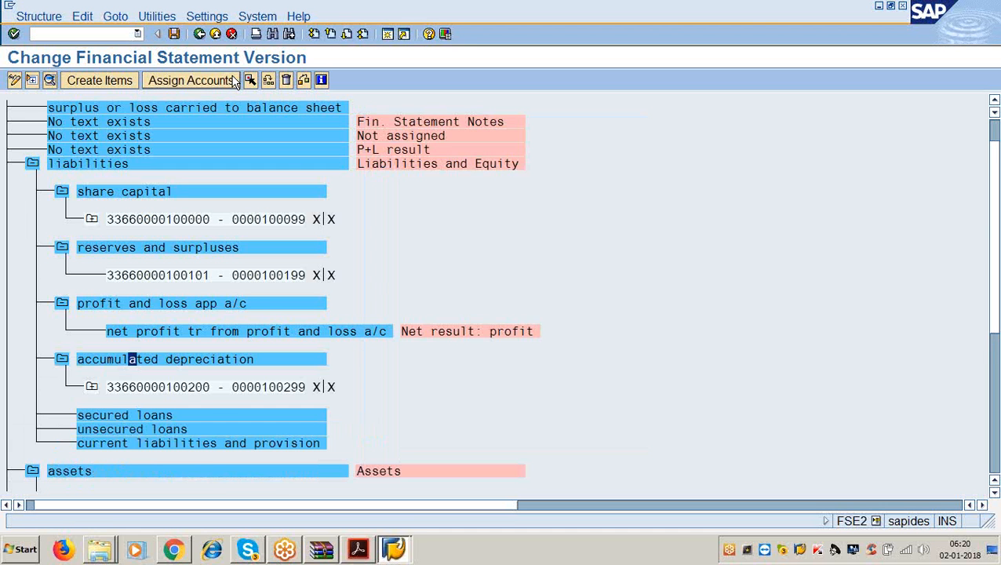
# - Assign accounts 100300–100399 to secured loans with the credit flag set
pyautogui.scroll(-3, 234, 205)
pyautogui.click(119, 373)
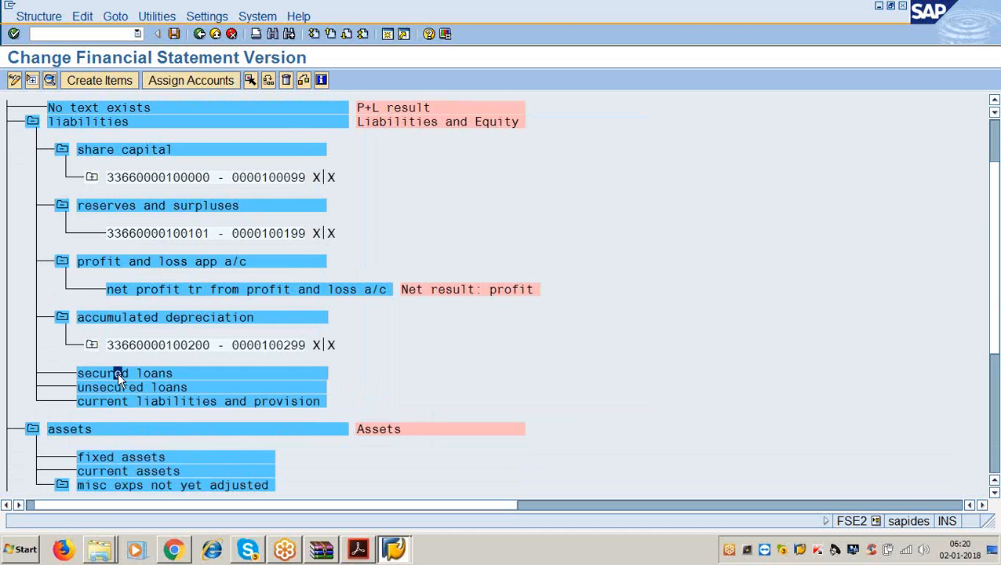
pyautogui.click(194, 80)
pyautogui.write('1003')
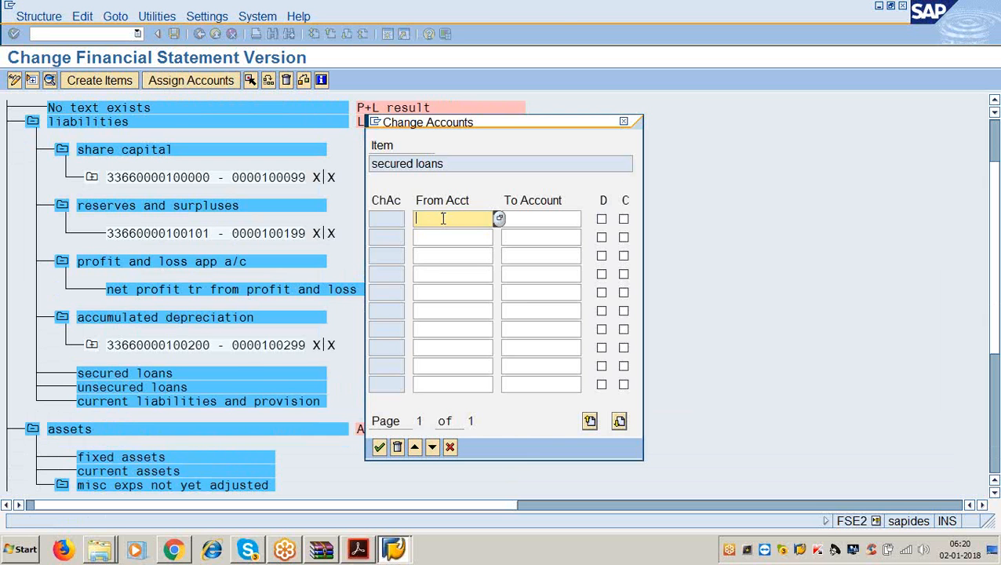
pyautogui.write('00')
pyautogui.press('Tab')
pyautogui.write('100399')
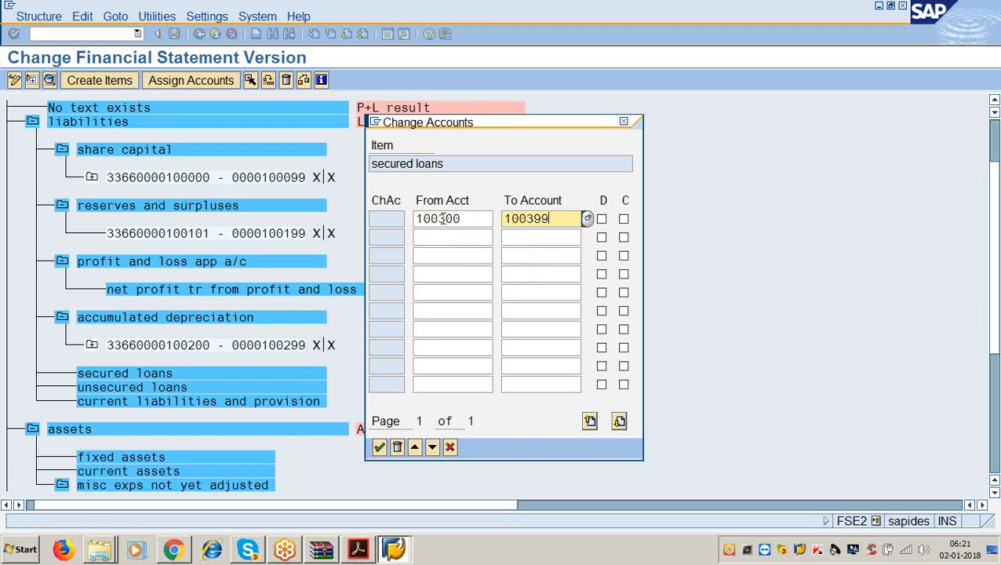
pyautogui.press('Tab')
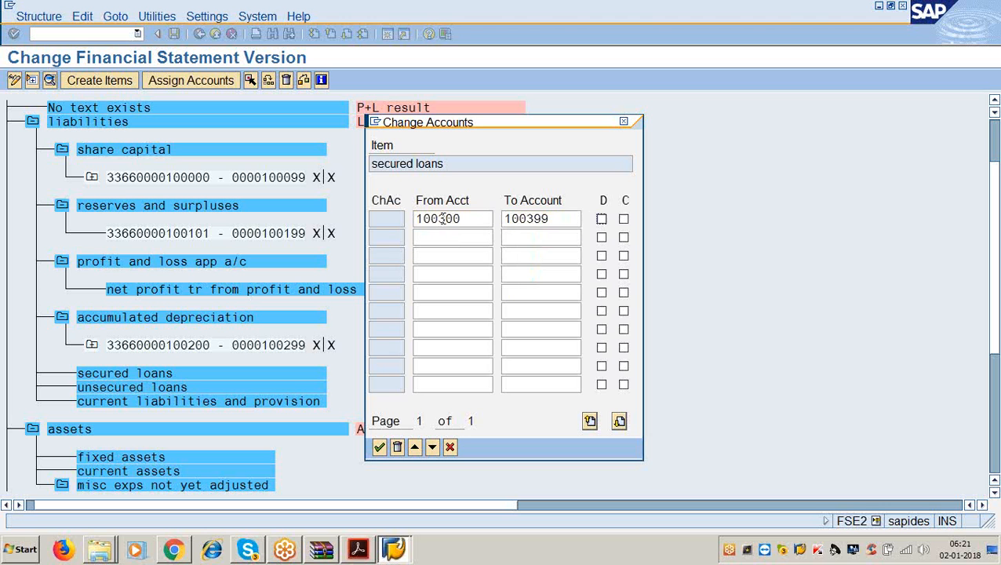
pyautogui.press('Tab')
pyautogui.press('Return')
# - Assign accounts 100400–100499 to unsecured loans with the credit flag set
pyautogui.scroll(-2, 343, 342)
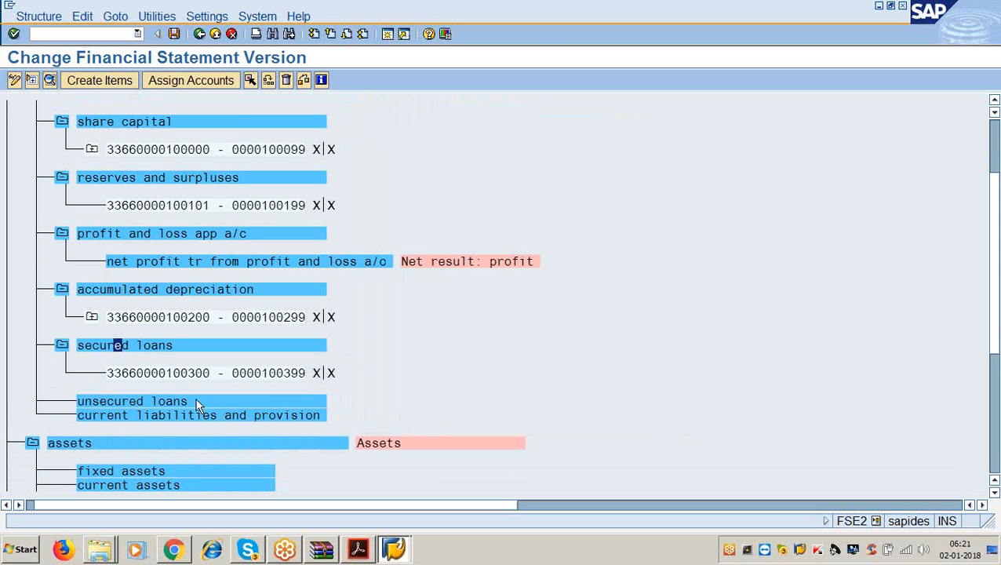
pyautogui.click(199, 401)
pyautogui.click(225, 85)
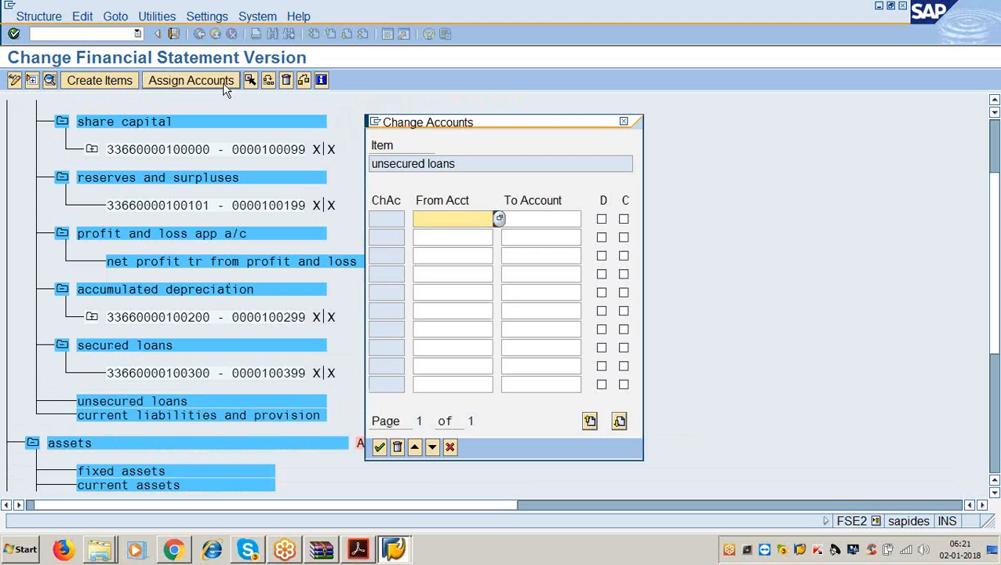
pyautogui.write('100400')
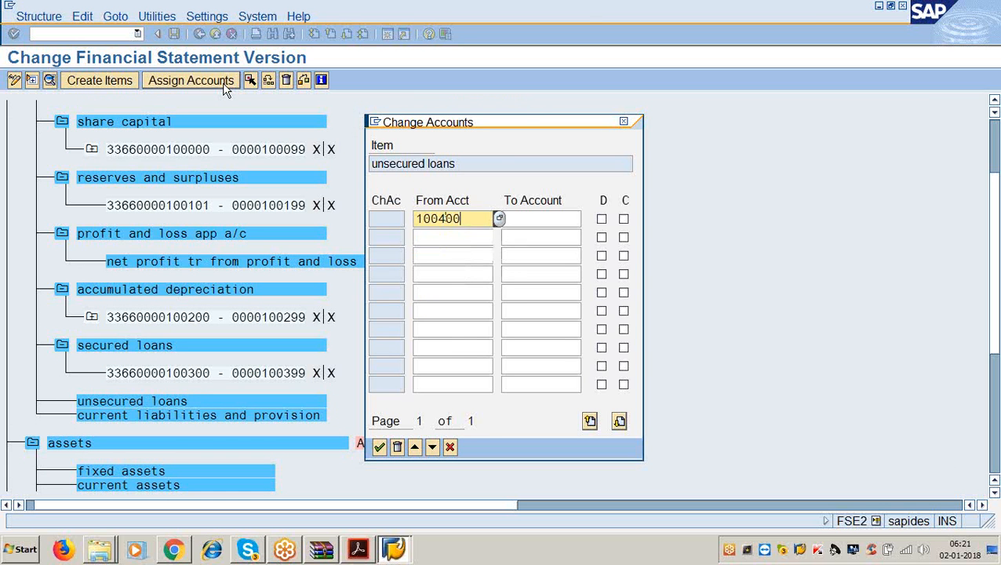
pyautogui.press('Tab')
pyautogui.write('100499')
pyautogui.press('Tab')
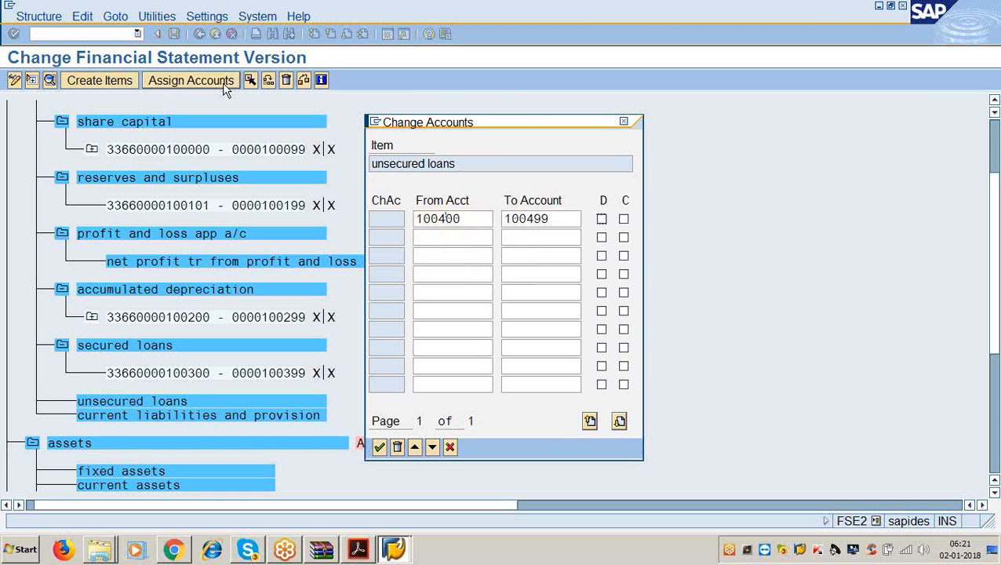
pyautogui.press('Tab')
pyautogui.press('Return')
# - Assign accounts 100500–100599 to current liabilities and provision
pyautogui.scroll(-1, 138, 346)
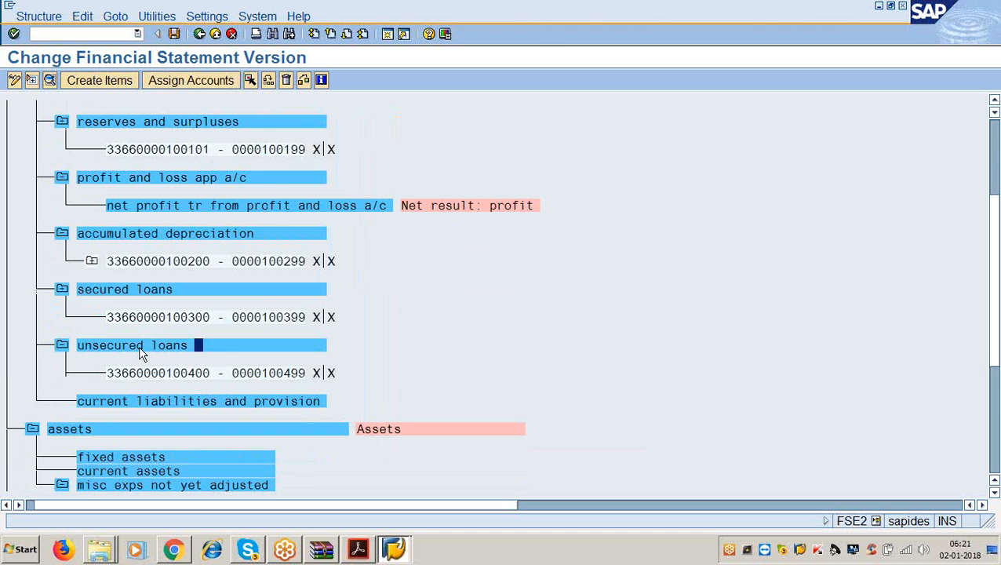
pyautogui.click(141, 399)
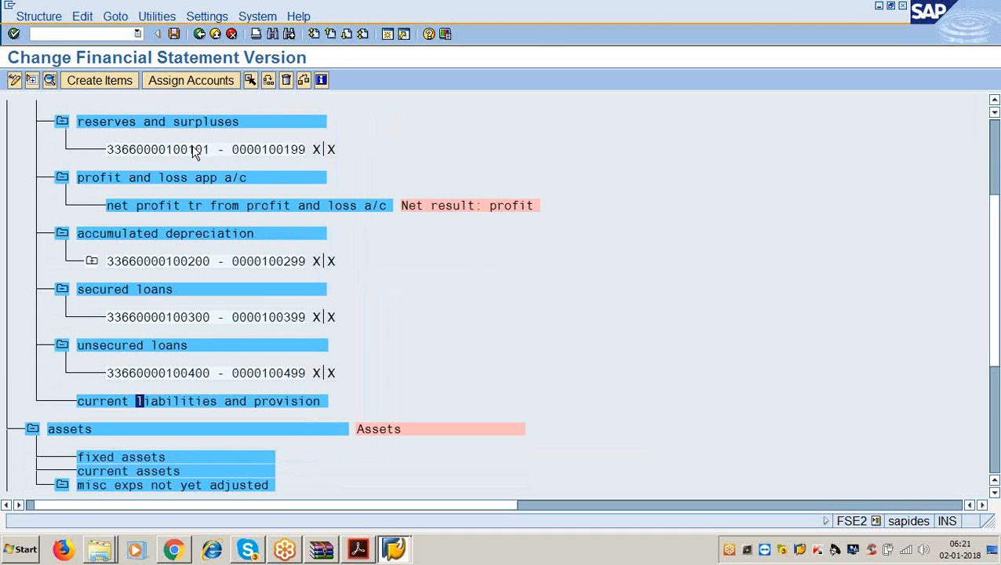
pyautogui.click(189, 79)
pyautogui.write('100')
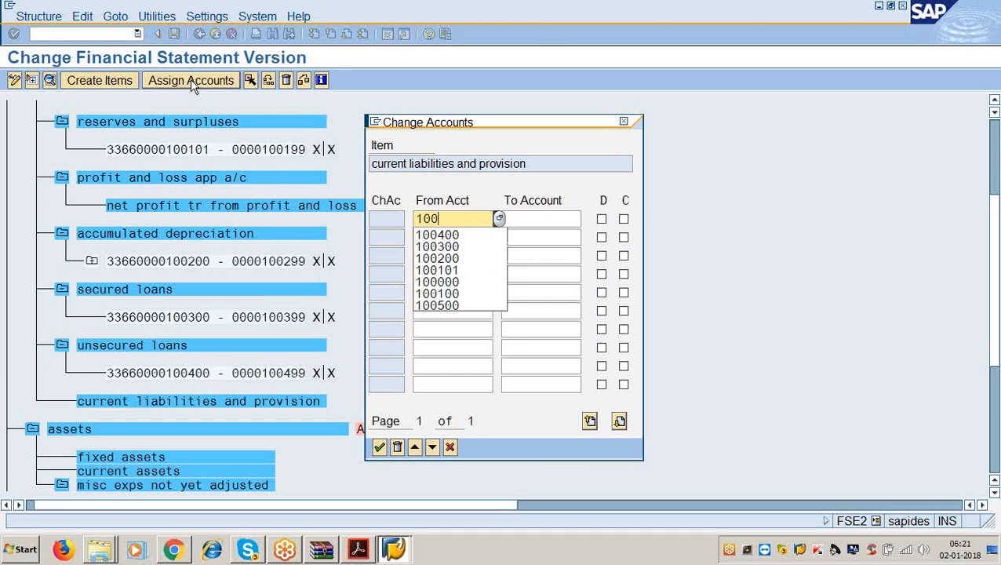
pyautogui.write('500')
pyautogui.press('Tab')
pyautogui.write('100')
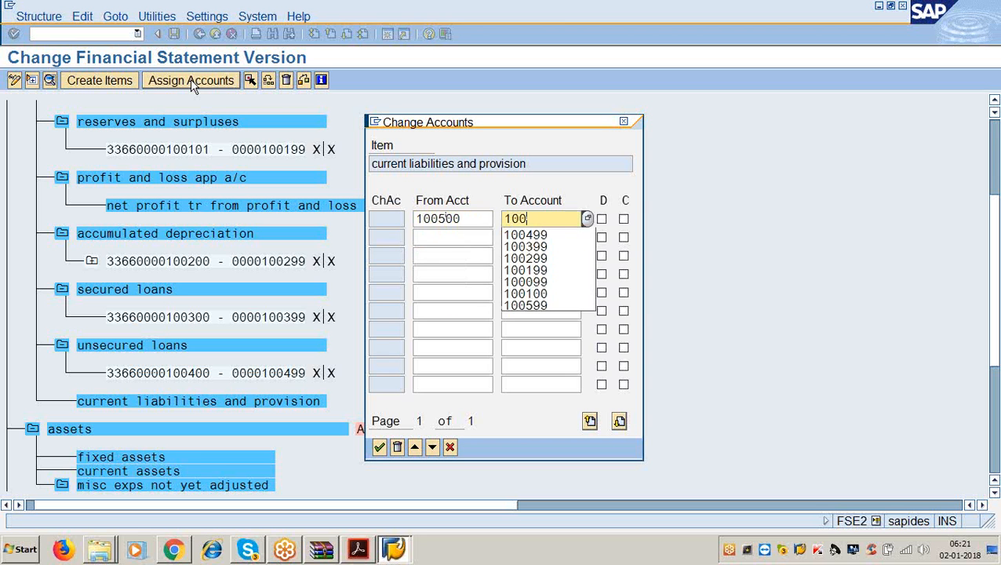
pyautogui.write('599')
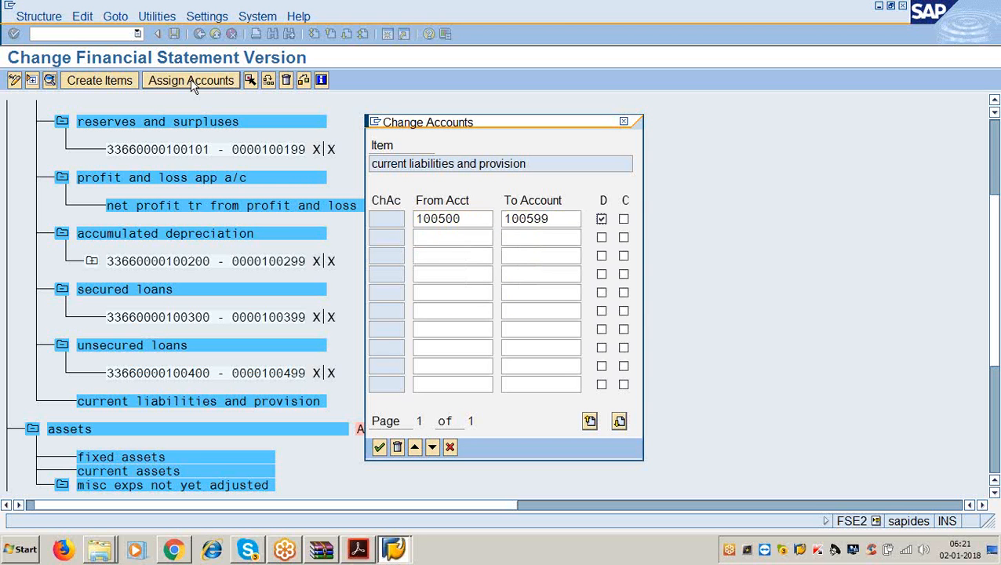
pyautogui.press('Return')
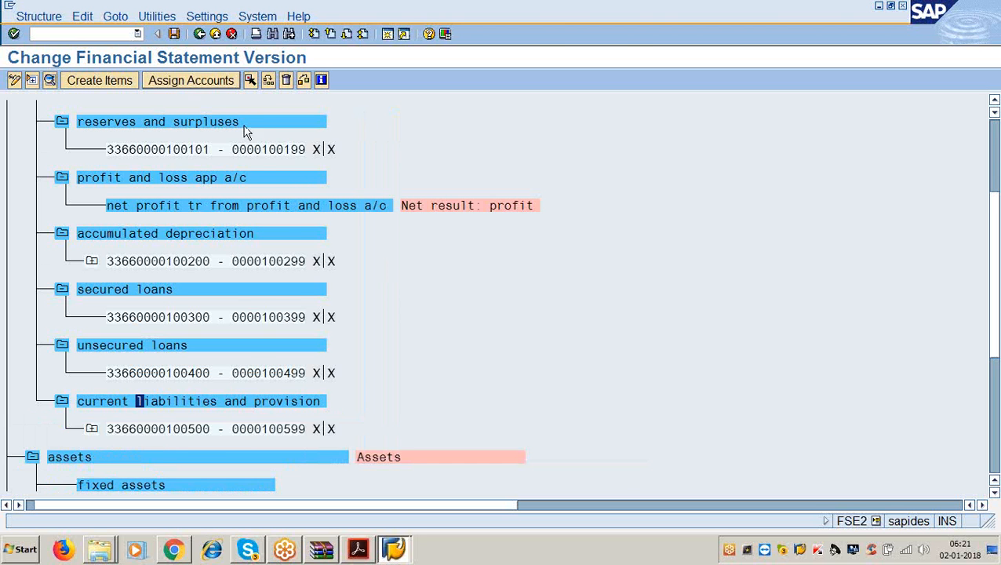
pyautogui.scroll(-2, 246, 293)
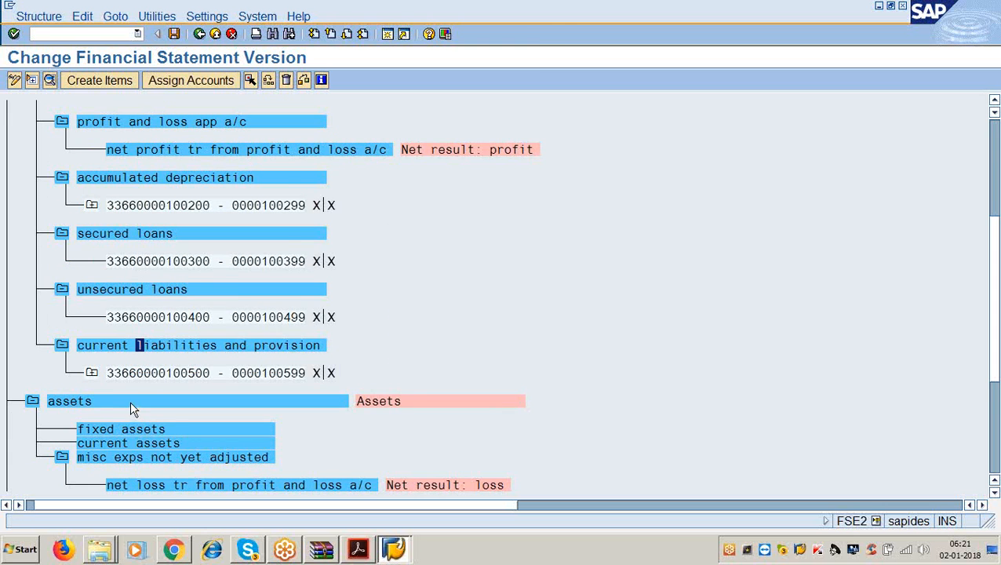
pyautogui.scroll(-1, 130, 402)
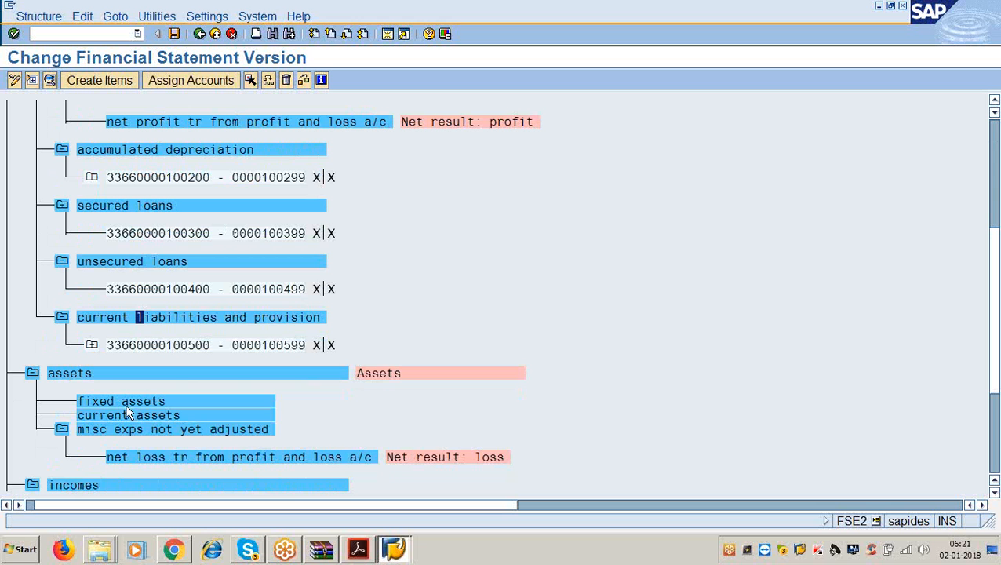
# - Assign accounts 200000–200099 to fixed assets with debit and credit balances
pyautogui.click(126, 402)
pyautogui.click(173, 85)
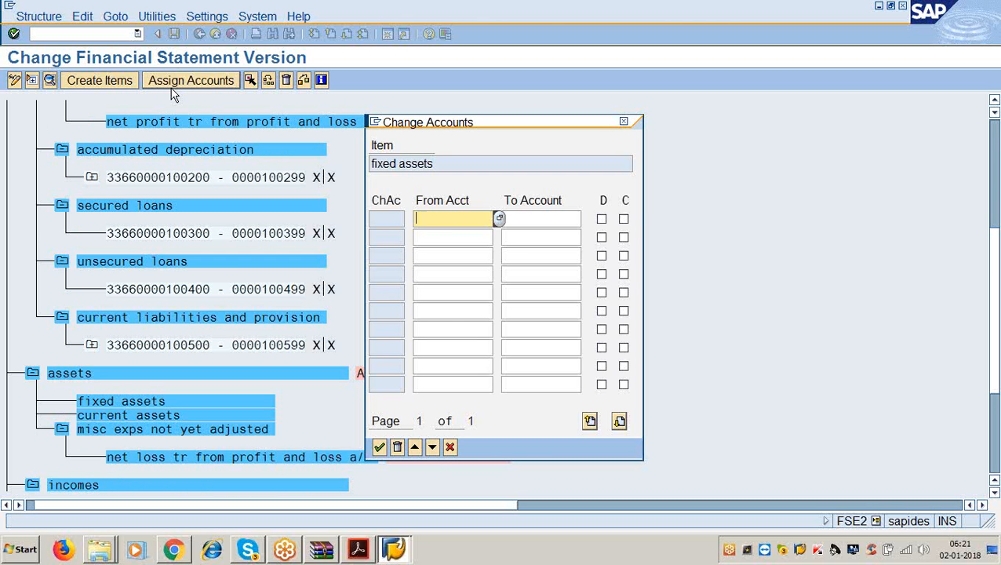
pyautogui.write('200000')
pyautogui.press('Tab')
pyautogui.write('2009')
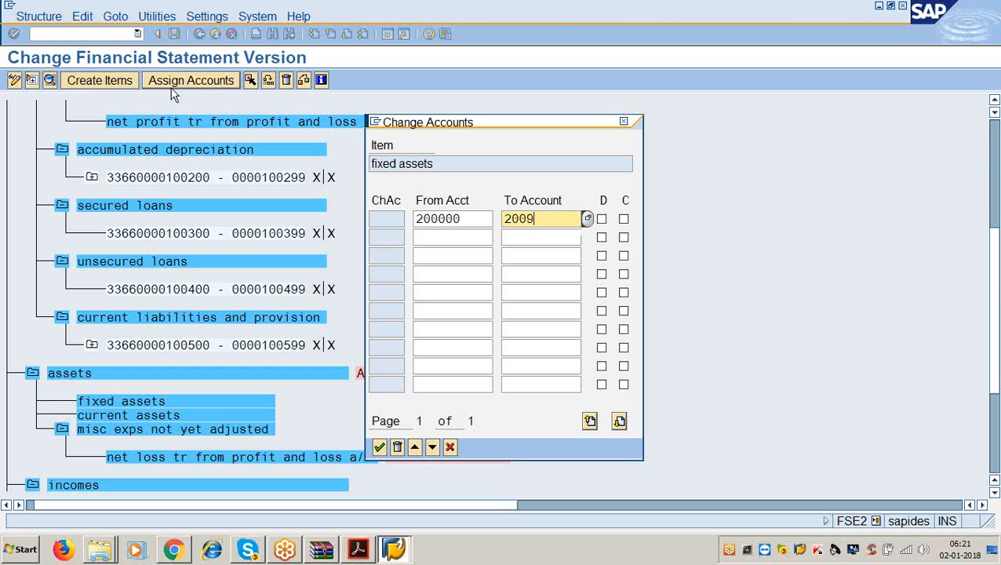
pyautogui.write('9')
pyautogui.press('BackSpace')
pyautogui.press('BackSpace')
pyautogui.write('0')
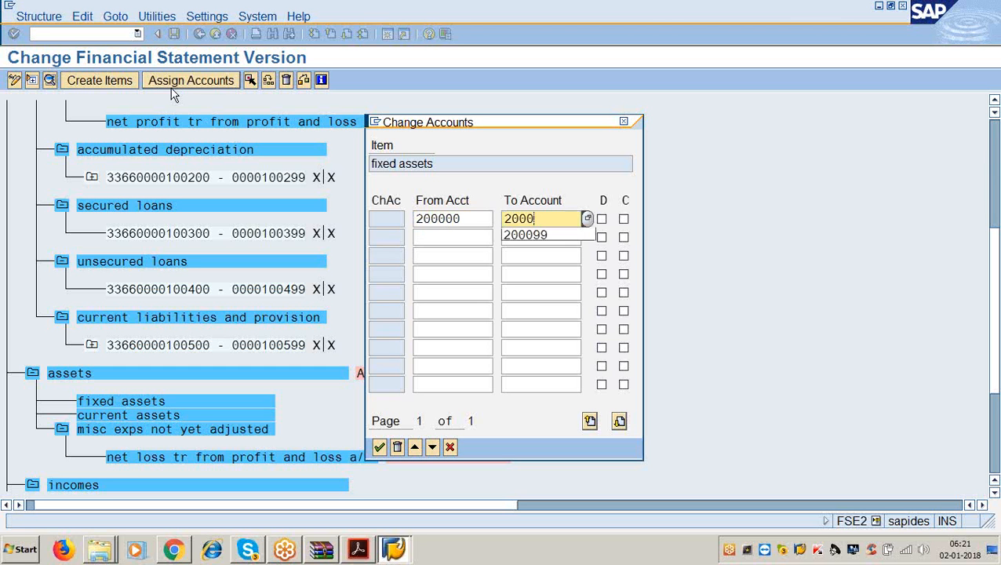
pyautogui.write('99')
pyautogui.press('Tab')
pyautogui.press('space')
pyautogui.press('Tab')
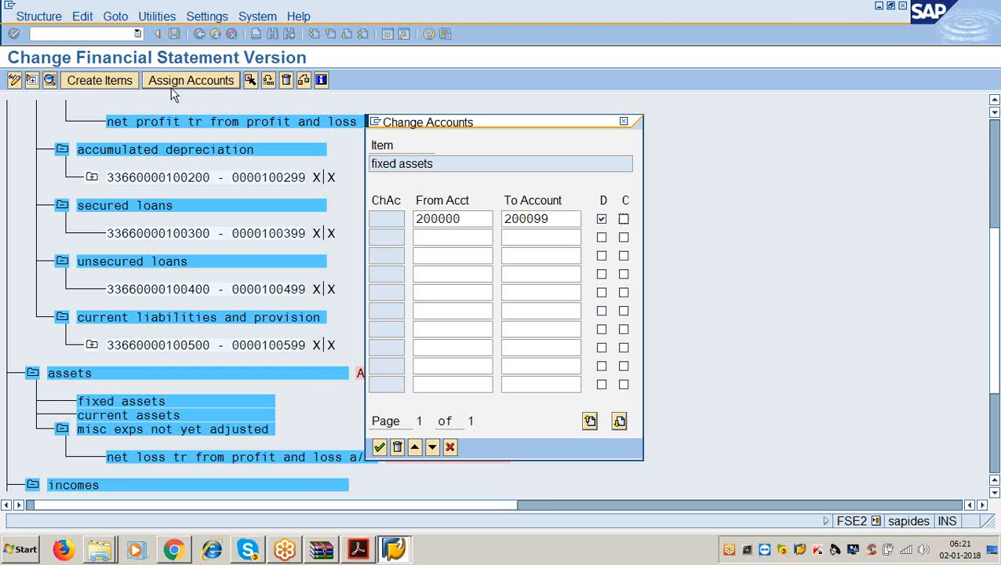
pyautogui.press('Return')
# - Assign accounts 200100–200199 to current assets
pyautogui.scroll(-1, 135, 292)
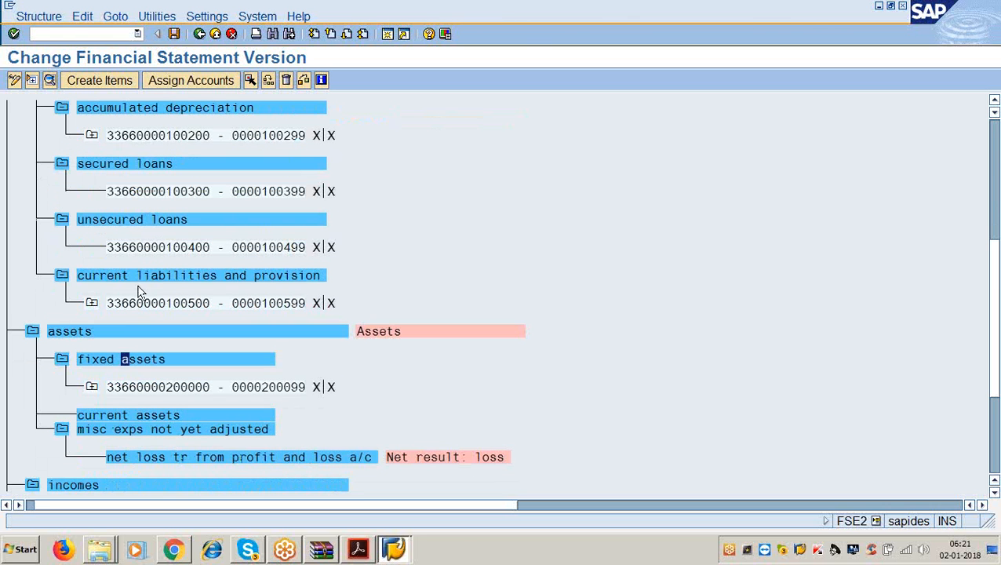
pyautogui.click(126, 415)
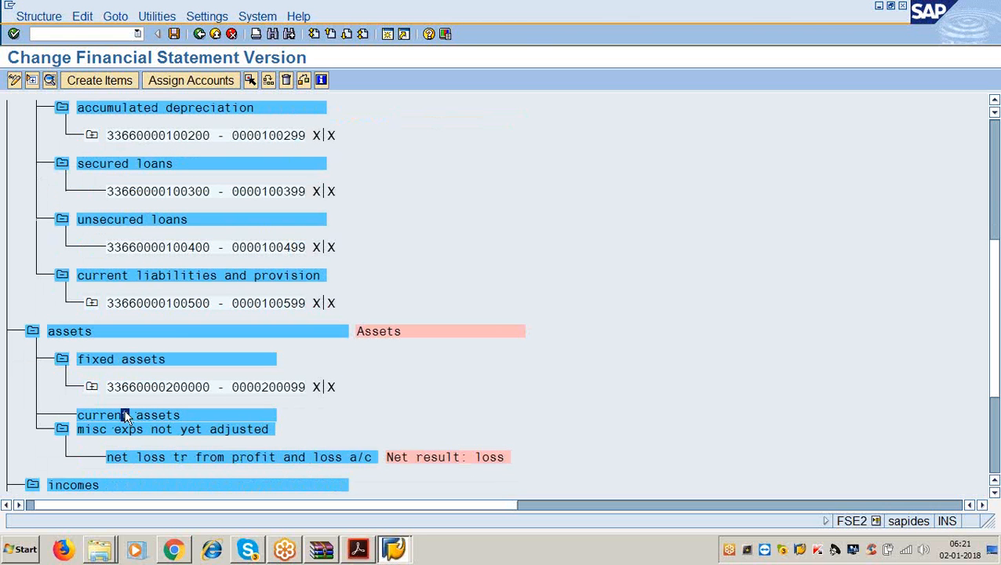
pyautogui.click(211, 82)
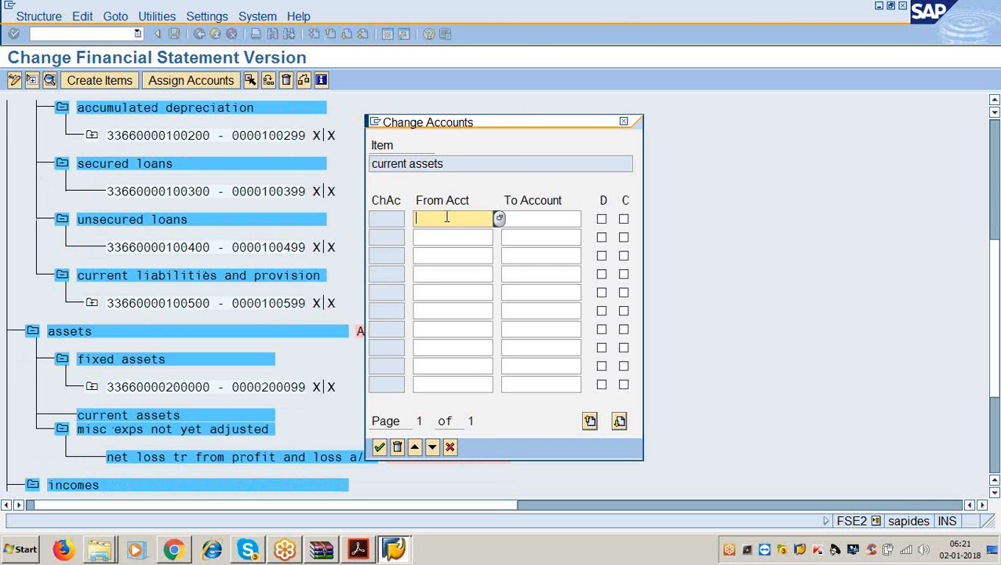
pyautogui.write('200100')
pyautogui.press('Tab')
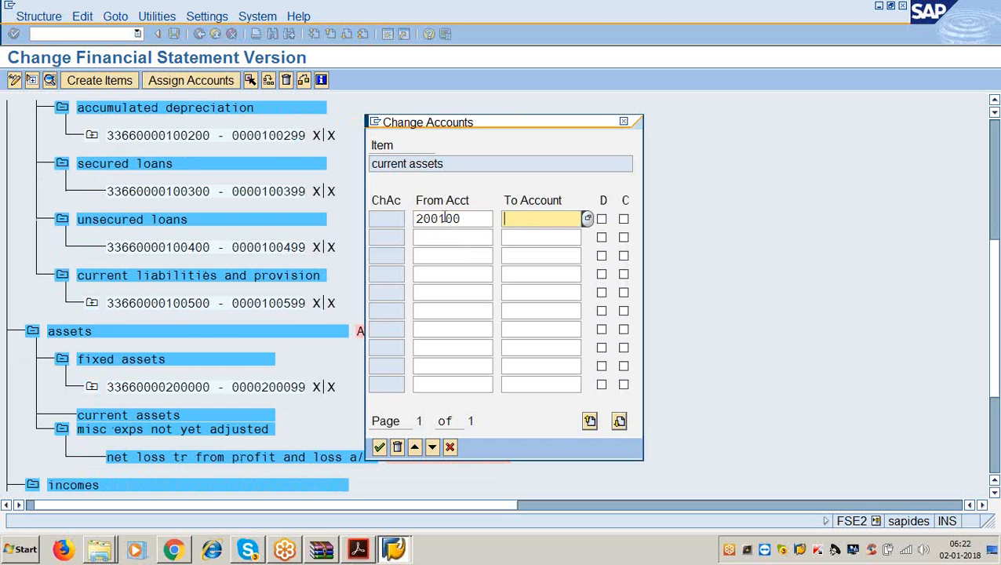
pyautogui.write('200199')
pyautogui.press('Tab')
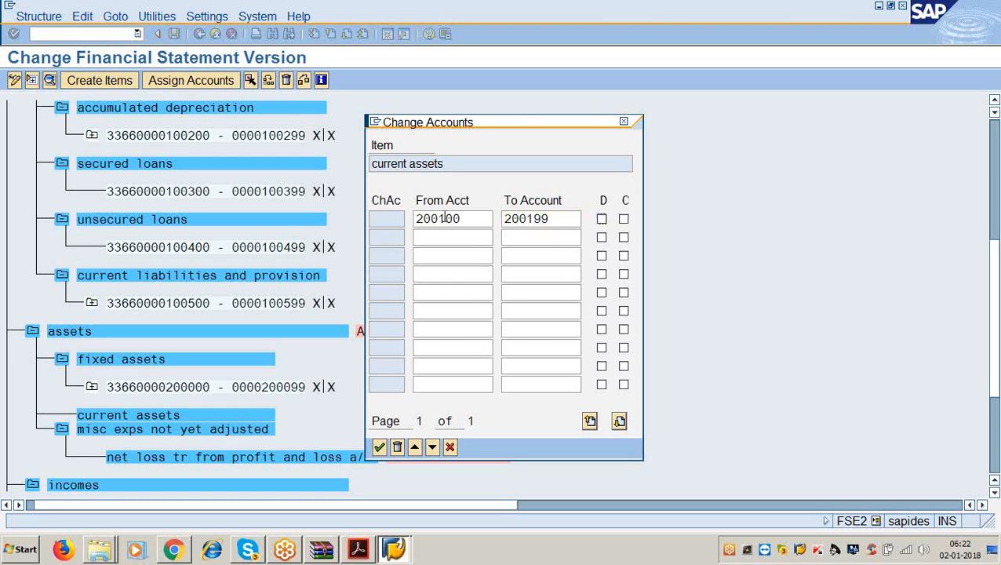
pyautogui.press('Return')
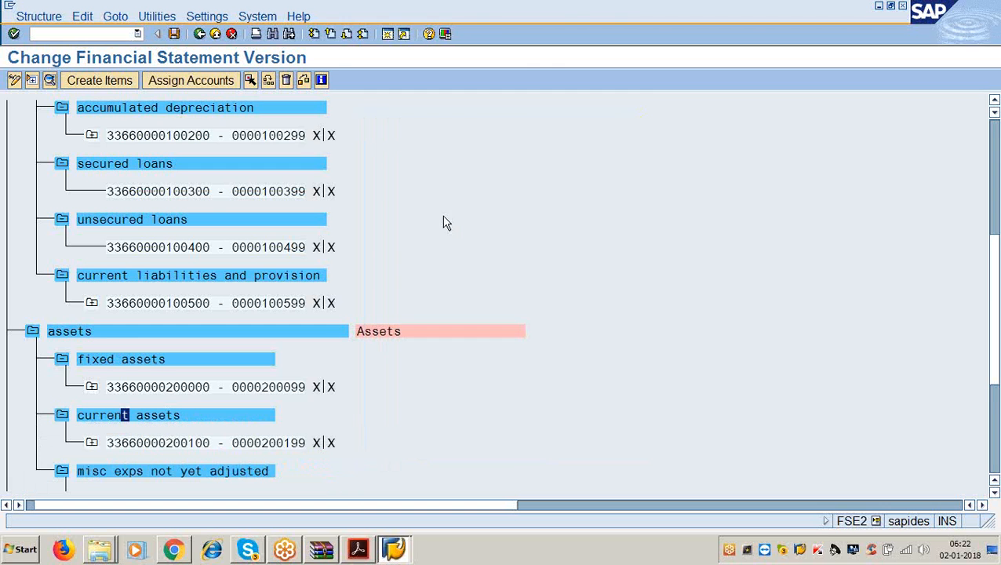
# - Bring the financial statement version window back into focus and scroll further down the hierarchy
pyautogui.scroll(-2, 404, 312)
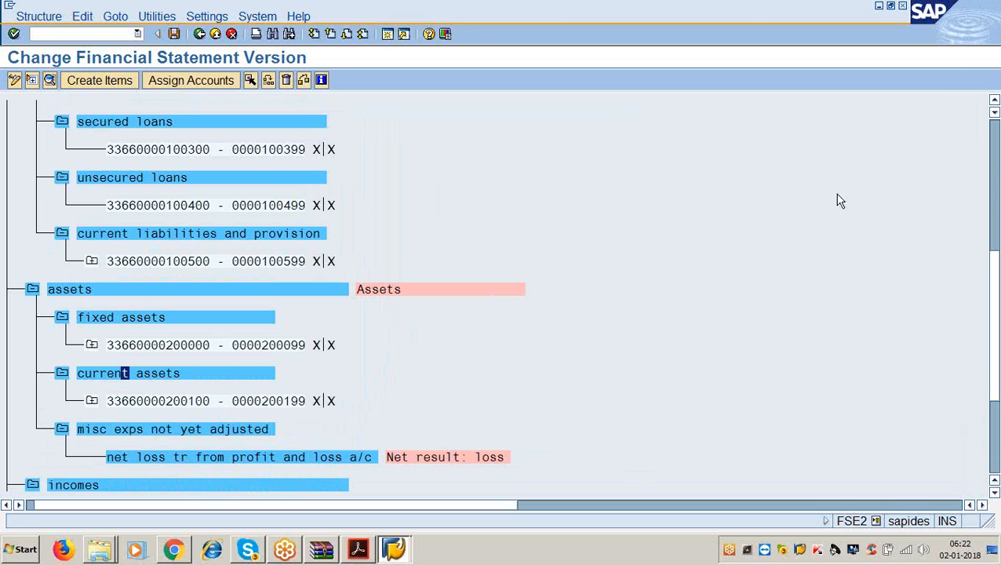
pyautogui.click(974, 30)
pyautogui.click(638, 335)
pyautogui.scroll(-4, 542, 400)
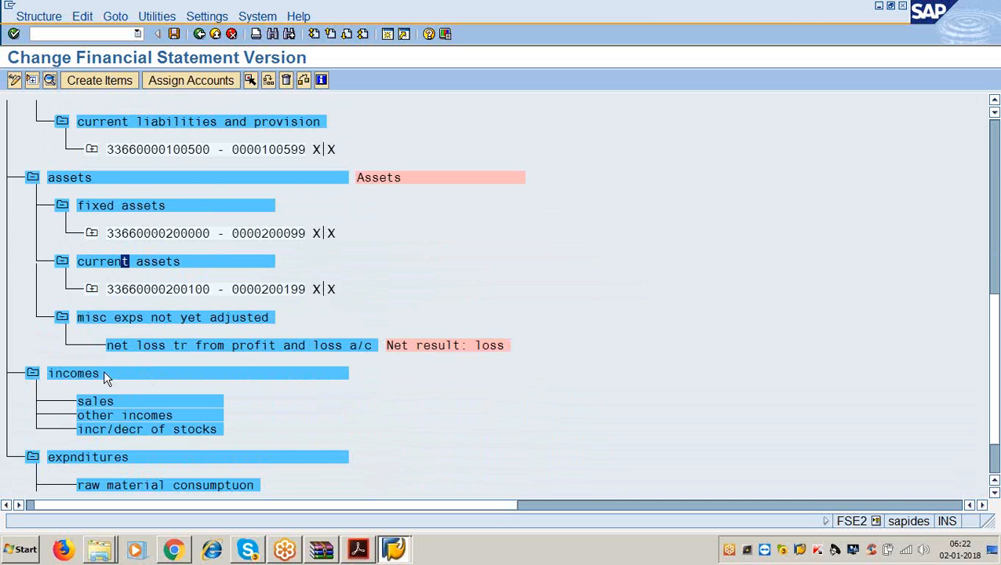
pyautogui.scroll(-1, 114, 381)
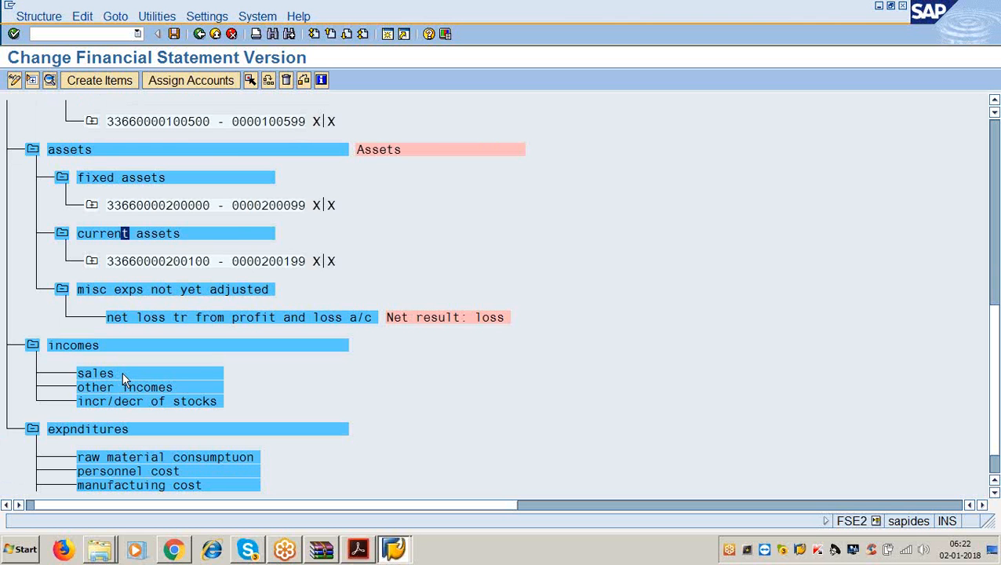
# - Assign accounts 300000–300099 to the sales item under incomes
pyautogui.click(123, 373)
pyautogui.click(189, 80)
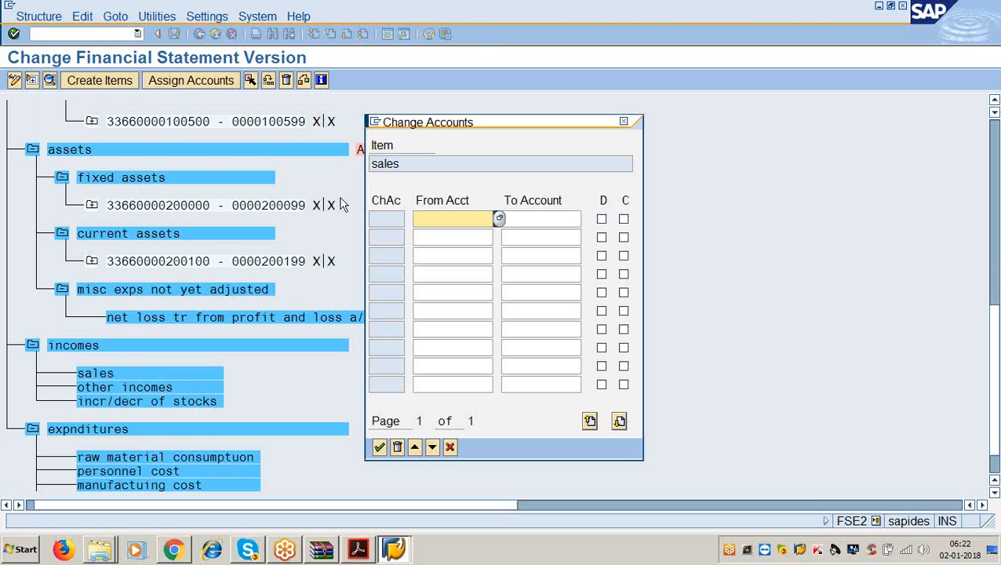
pyautogui.write('300000')
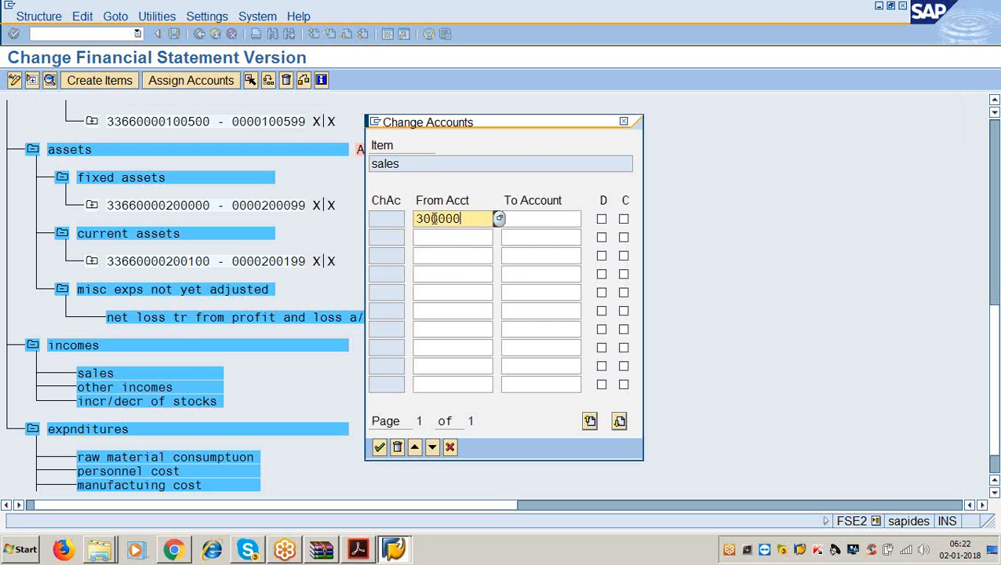
pyautogui.press('Tab')
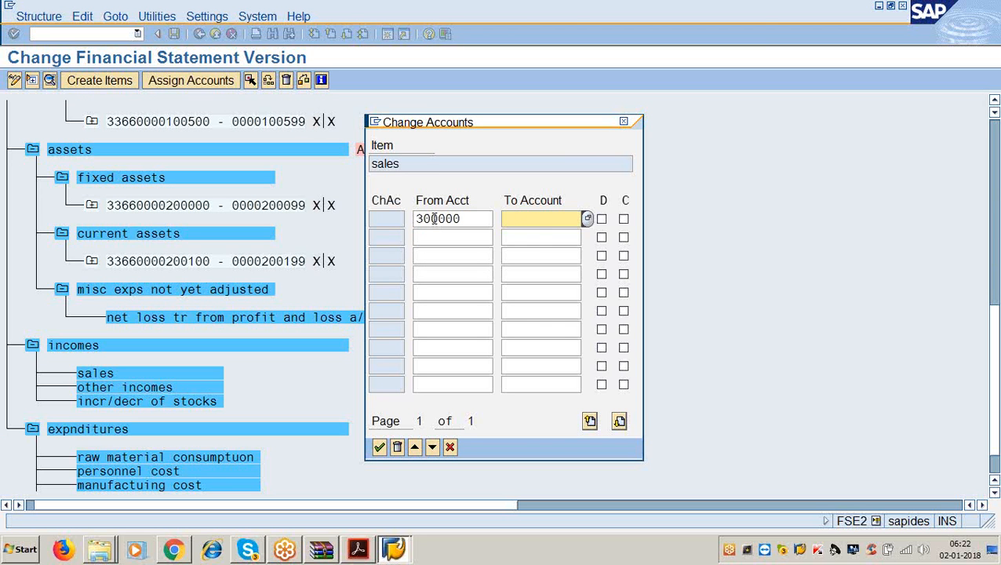
pyautogui.write('300099')
pyautogui.press('Tab')
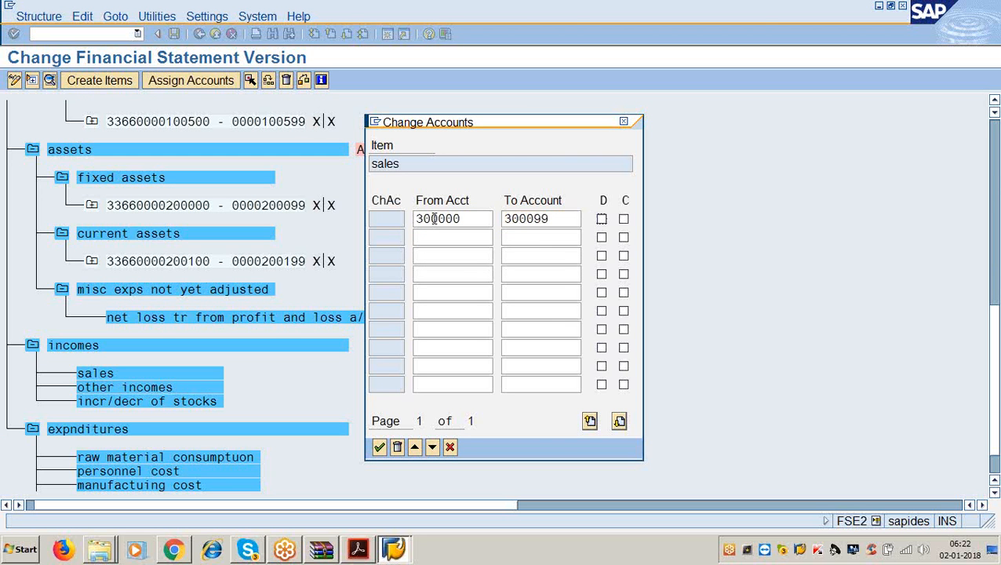
pyautogui.press('Return')
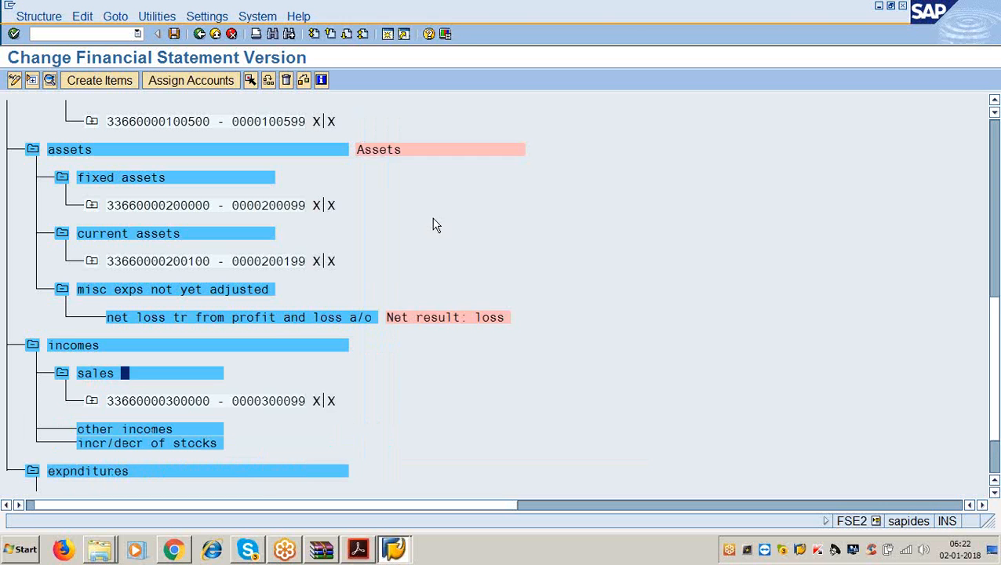
# - Assign accounts 300100–300199 to other incomes
pyautogui.scroll(-2, 431, 397)
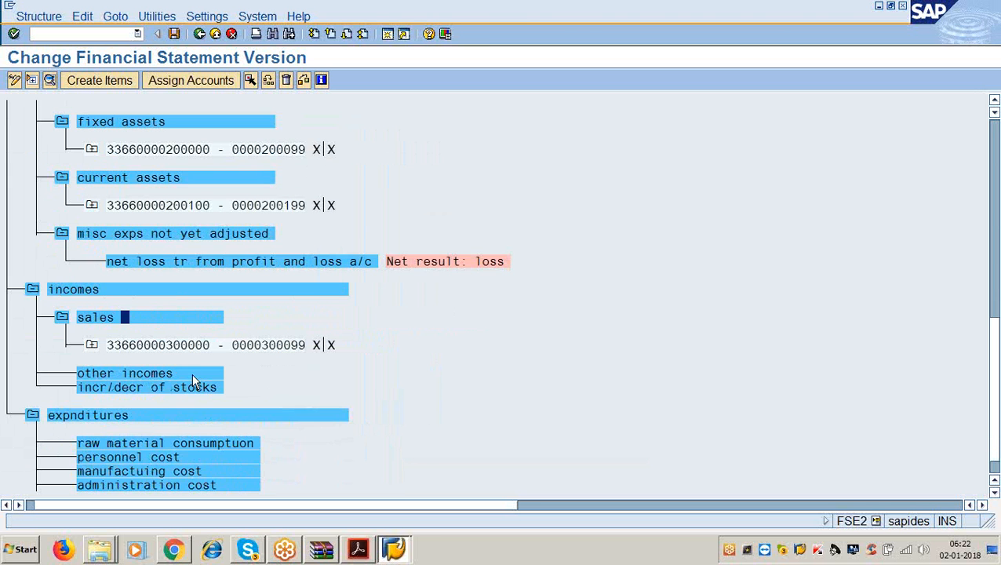
pyautogui.click(191, 372)
pyautogui.click(179, 83)
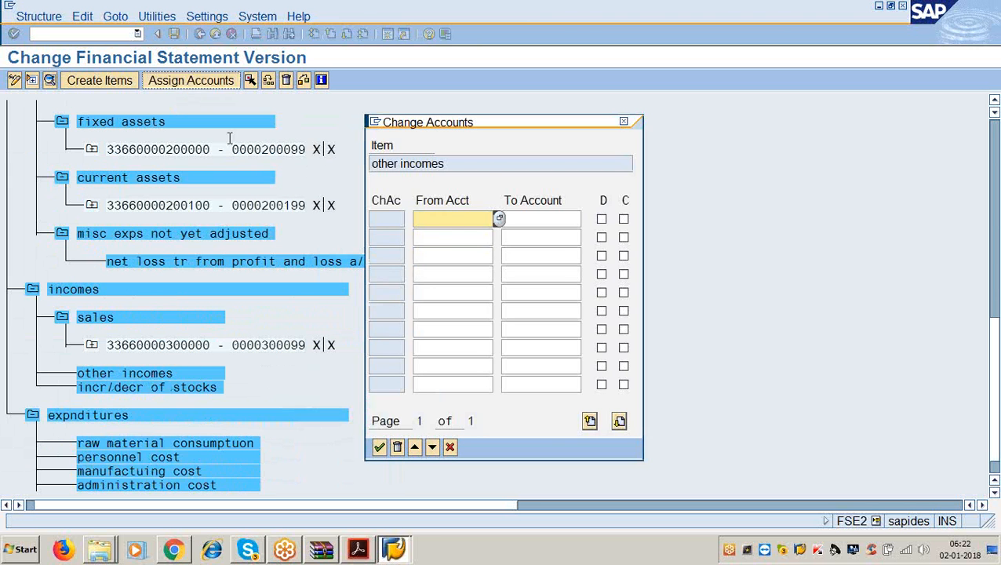
pyautogui.write('300100')
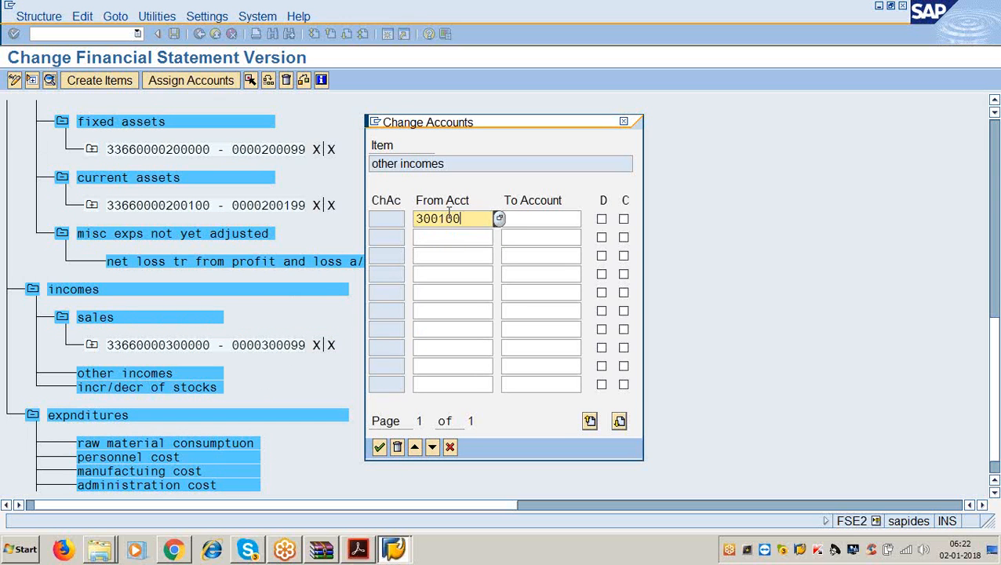
pyautogui.press('Tab')
pyautogui.write('300199')
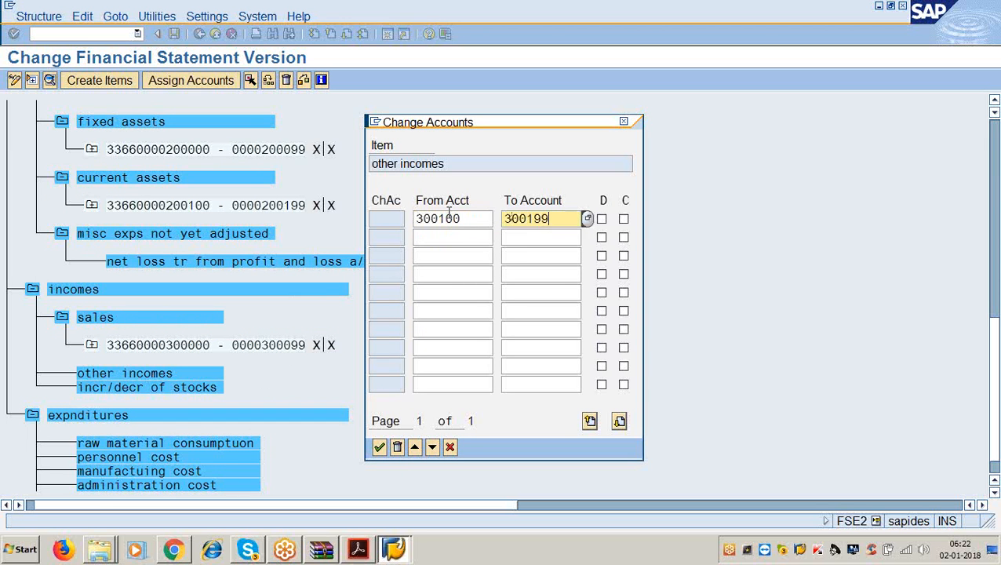
pyautogui.press('Tab')
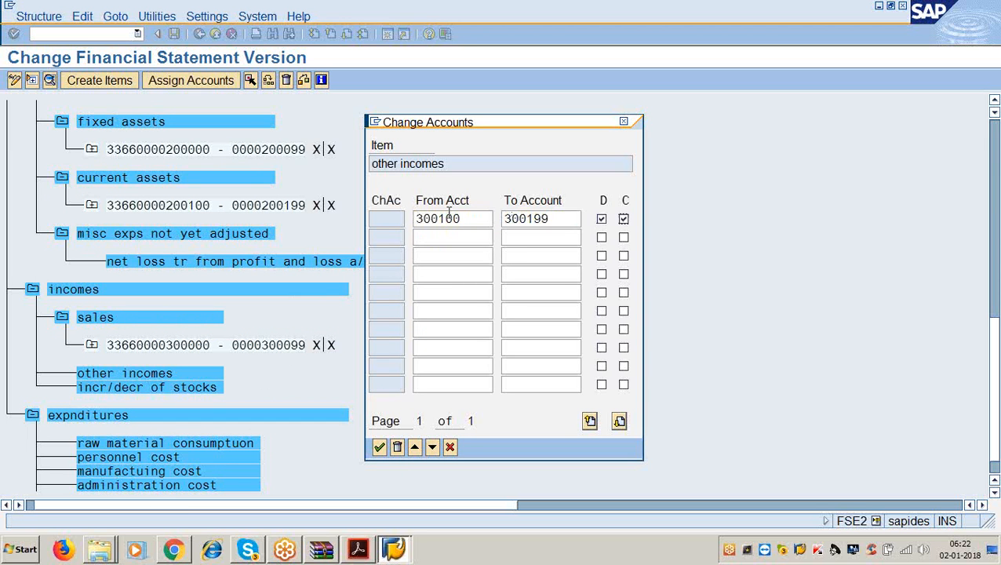
pyautogui.press('Return')
# - Assign accounts 300200–300299 to incr/decr of stocks, re-entering the upper limit
pyautogui.scroll(-1, 447, 298)
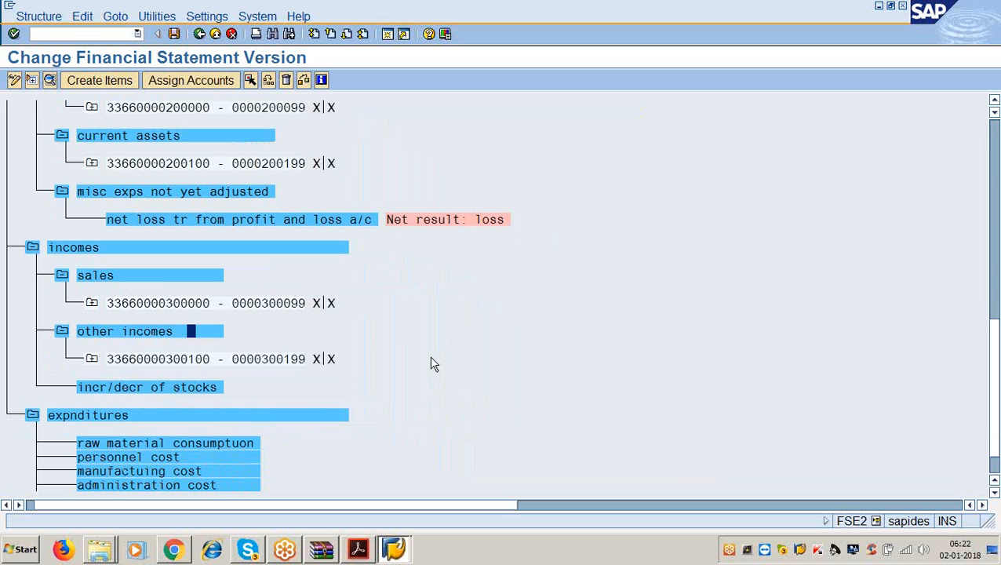
pyautogui.click(154, 387)
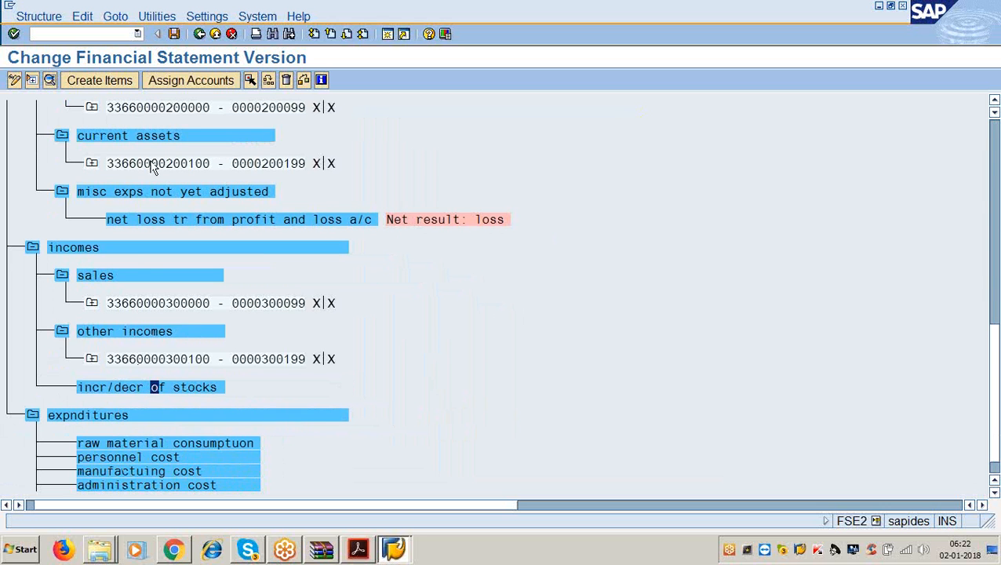
pyautogui.click(190, 80)
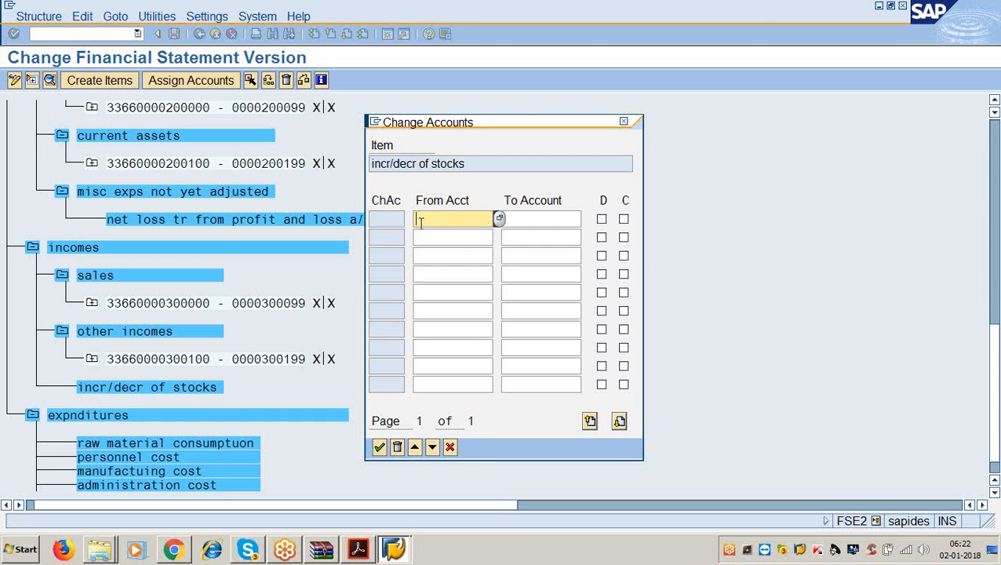
pyautogui.write('300200')
pyautogui.press('Tab')
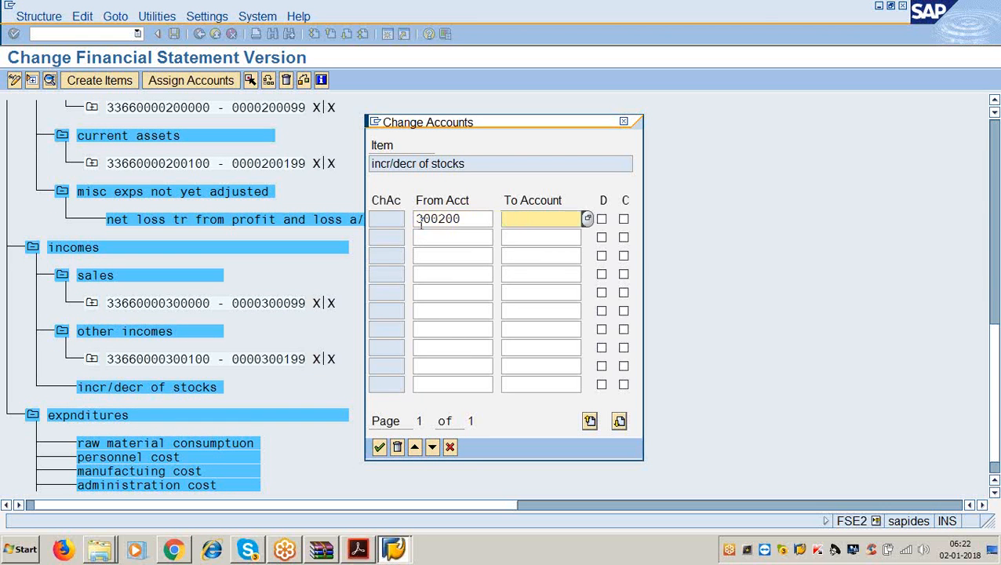
pyautogui.write('300299')
pyautogui.press('Tab')
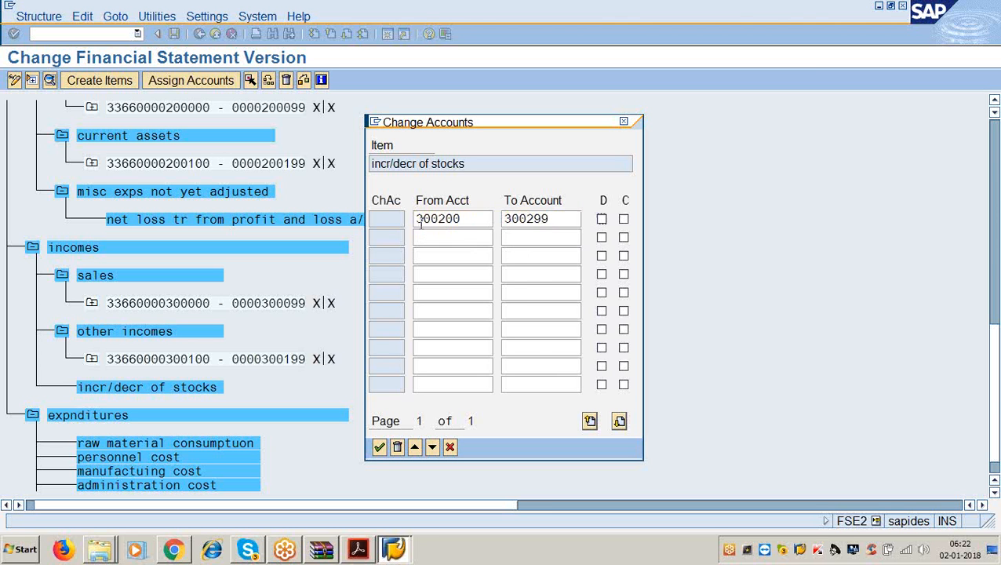
pyautogui.hotkey('shift', 'Tab')
pyautogui.press('BackSpace')
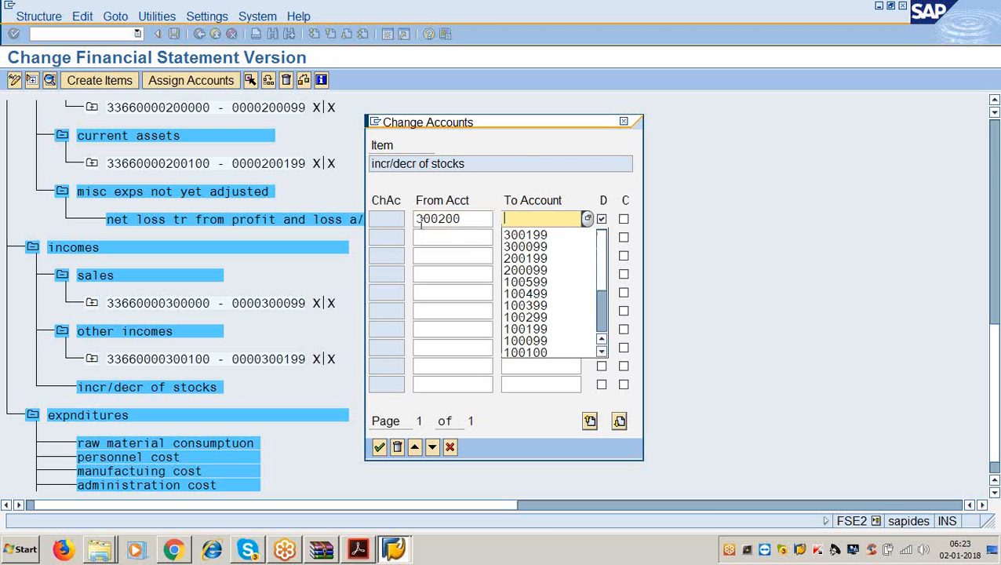
pyautogui.write('300299')
pyautogui.press('Tab')
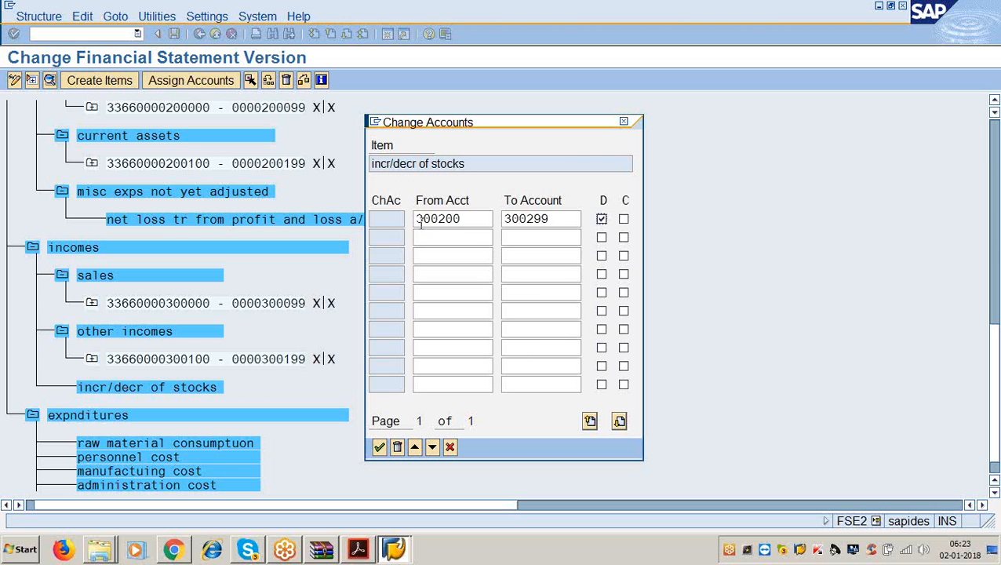
pyautogui.press('Tab')
pyautogui.press('Return')
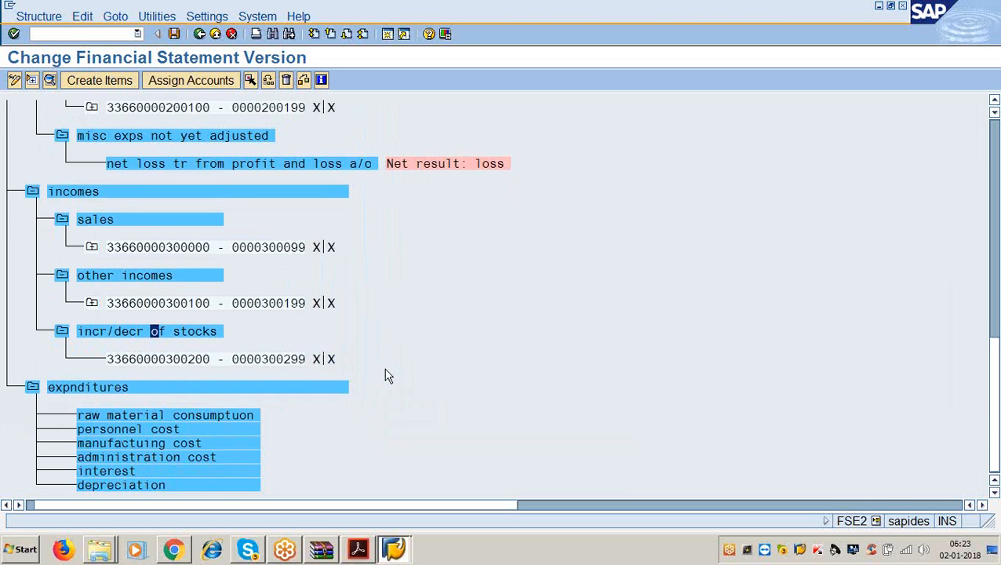
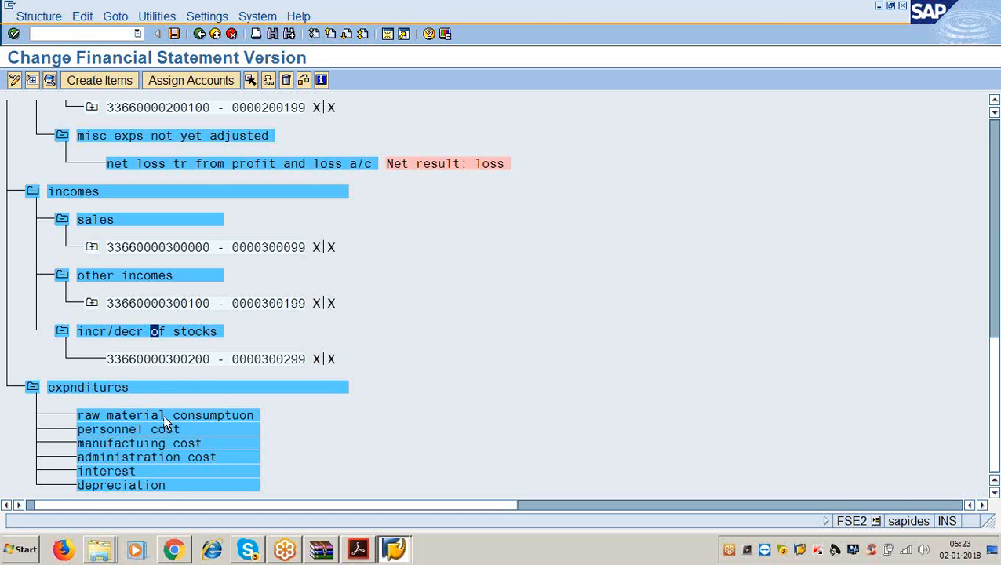
# - Assign accounts 400000–400099 to the raw material consumption item
pyautogui.click(163, 416)
pyautogui.click(209, 84)
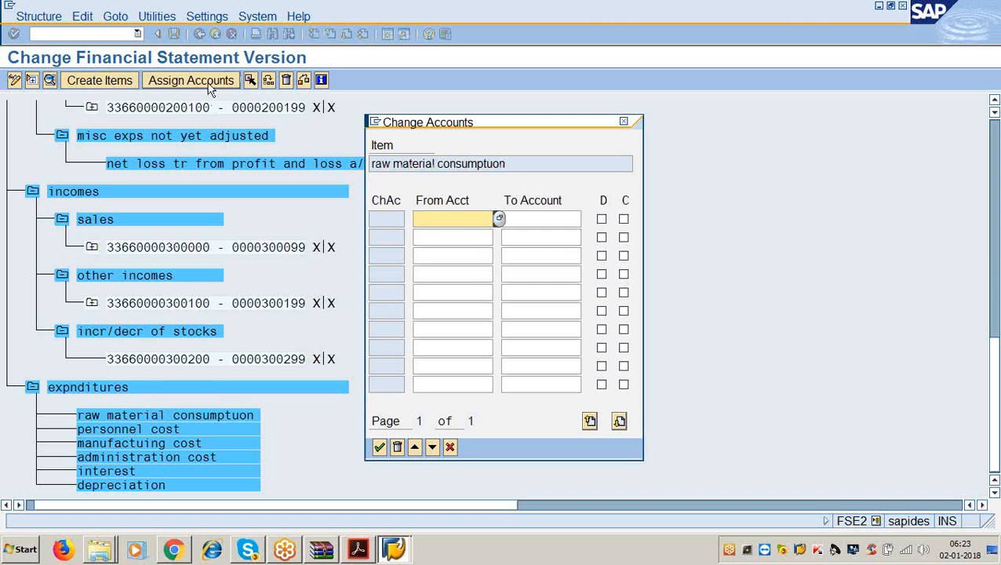
pyautogui.write('400000')
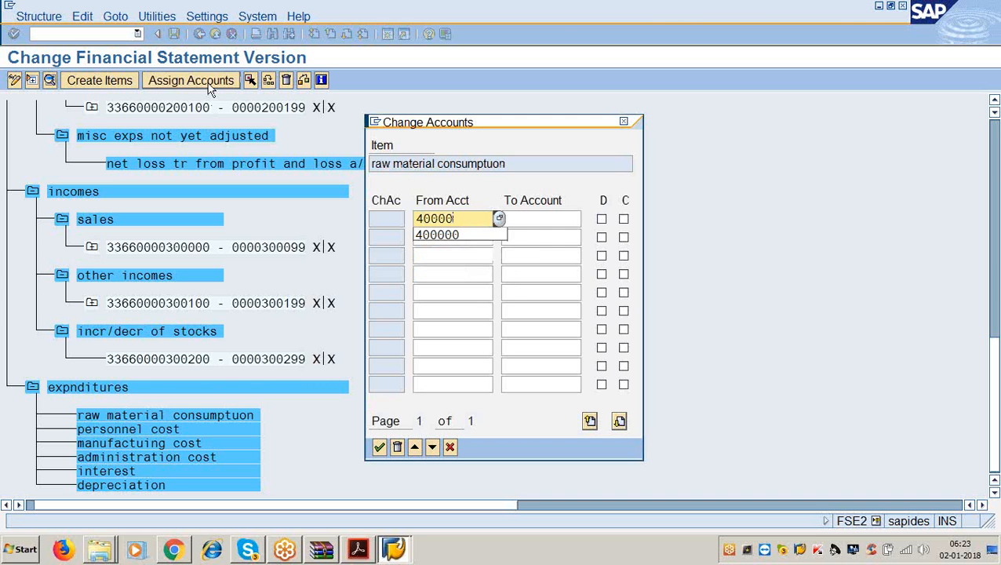
pyautogui.press('Tab')
pyautogui.write('400099')
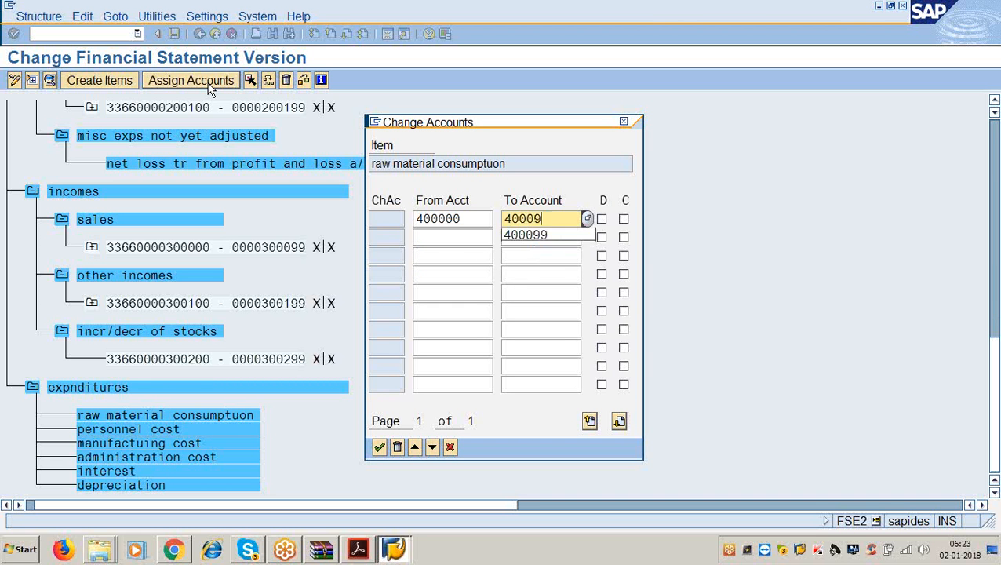
pyautogui.press('Tab')
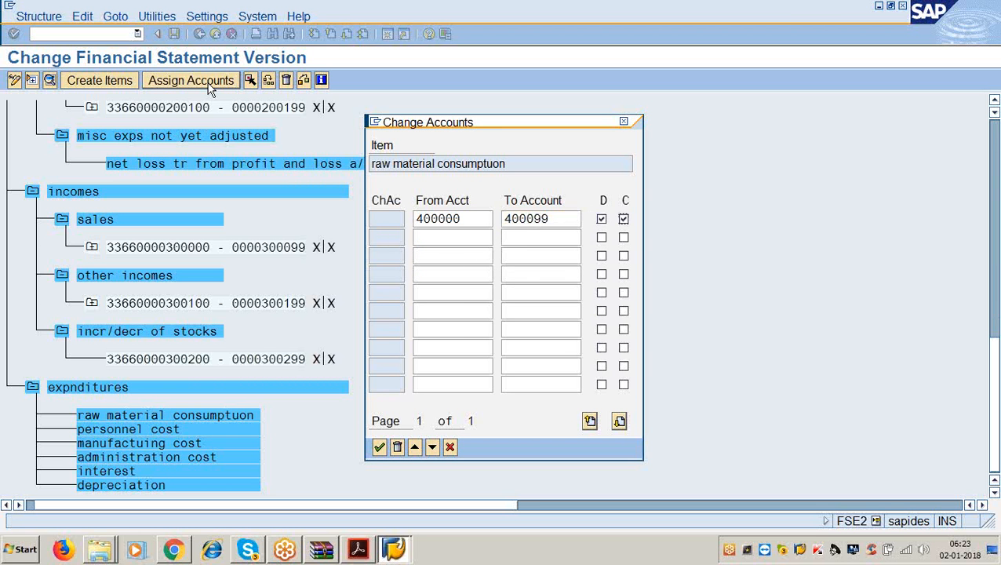
pyautogui.press('Return')
# - Assign accounts 400100–400199 to personnel cost
pyautogui.scroll(-1, 346, 149)
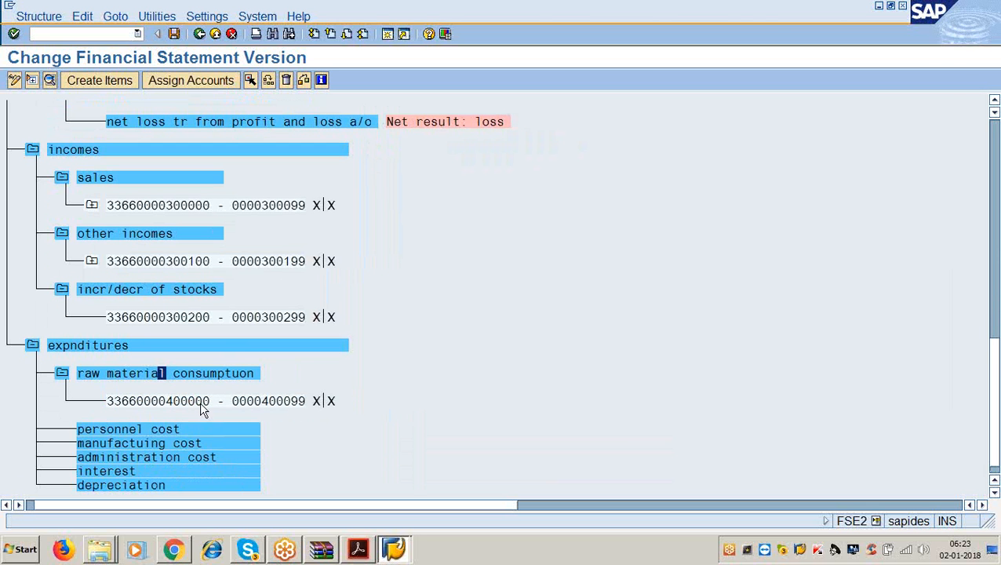
pyautogui.click(179, 429)
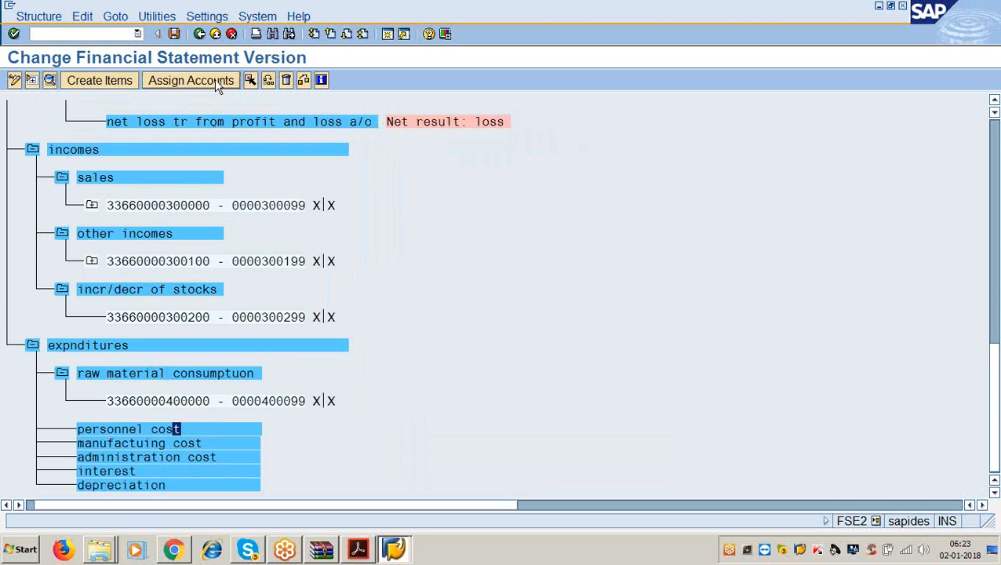
pyautogui.click(191, 80)
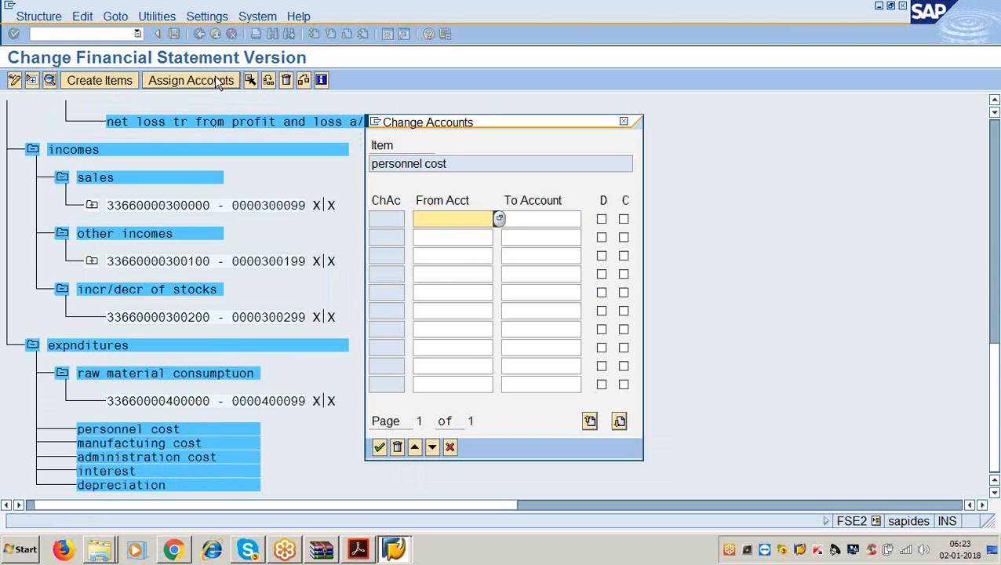
pyautogui.write('400100')
pyautogui.press('Tab')
pyautogui.write('4')
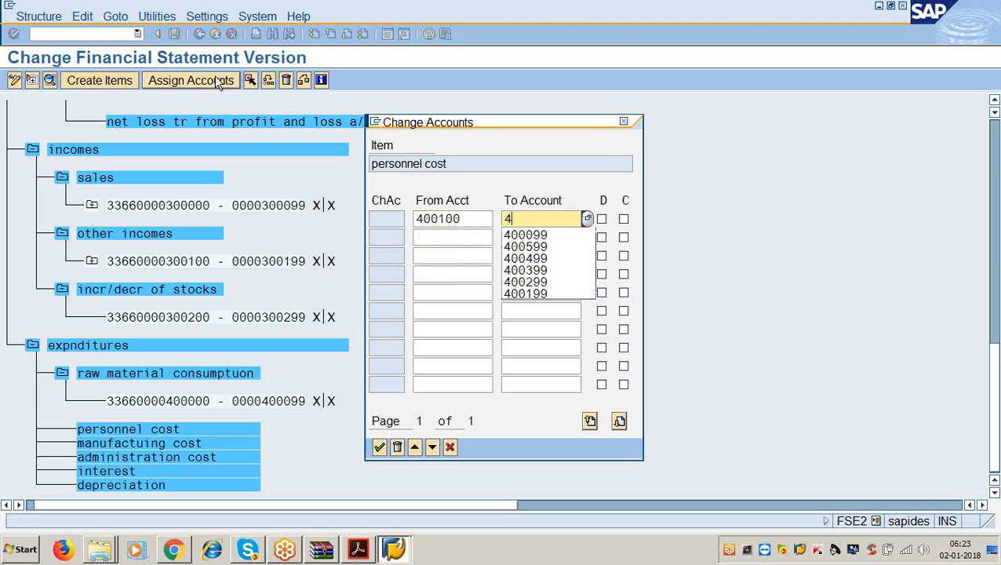
pyautogui.write('00199')
pyautogui.press('Tab')
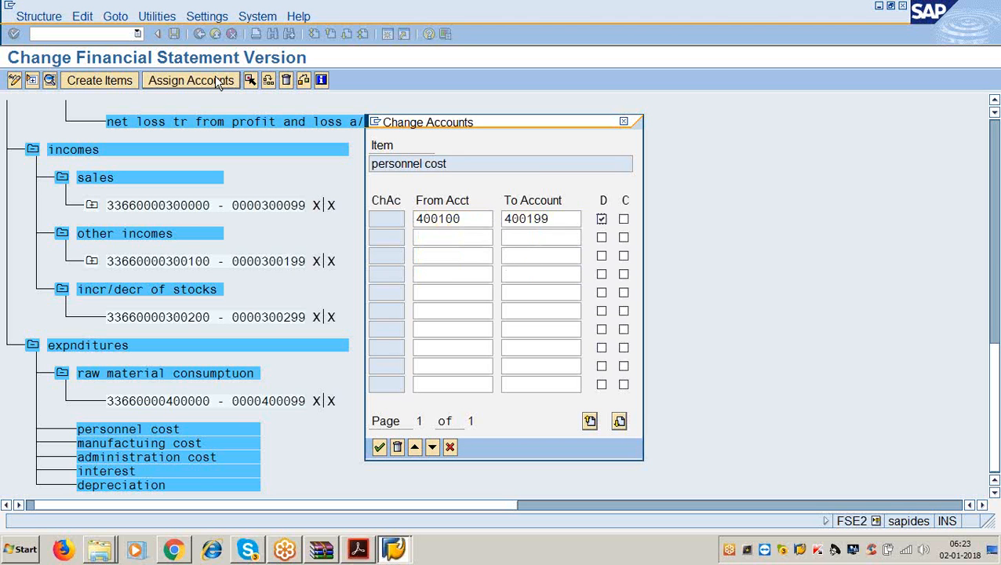
pyautogui.press('Return')
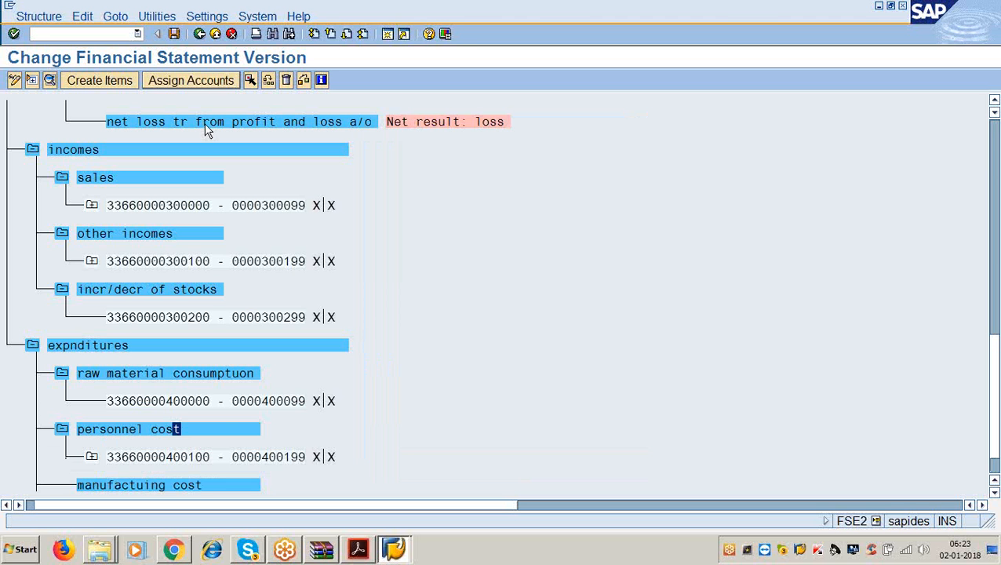
# - Assign accounts 400200–400299 to manufacturing cost, marking debit and credit
pyautogui.scroll(-1, 203, 133)
pyautogui.click(220, 442)
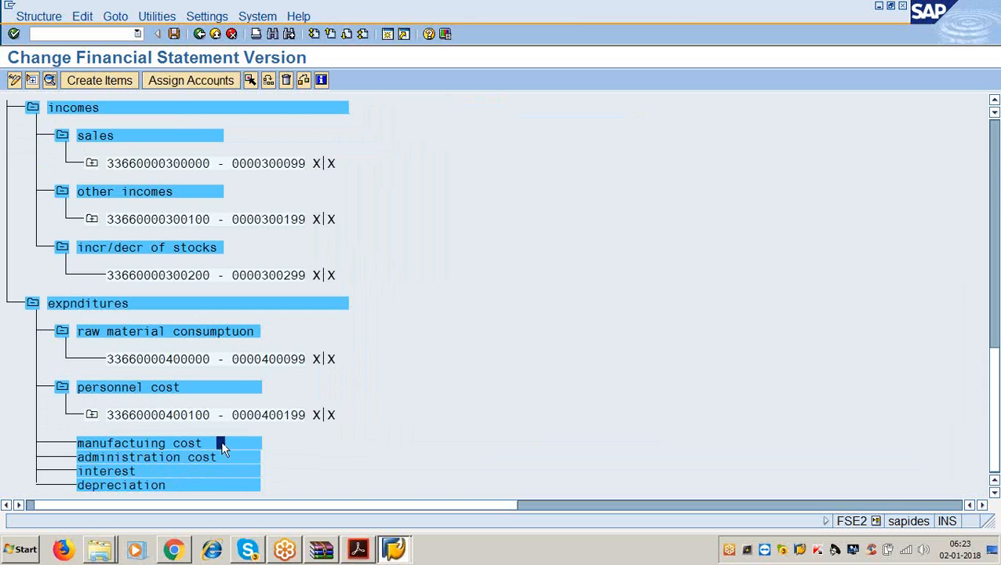
pyautogui.click(208, 81)
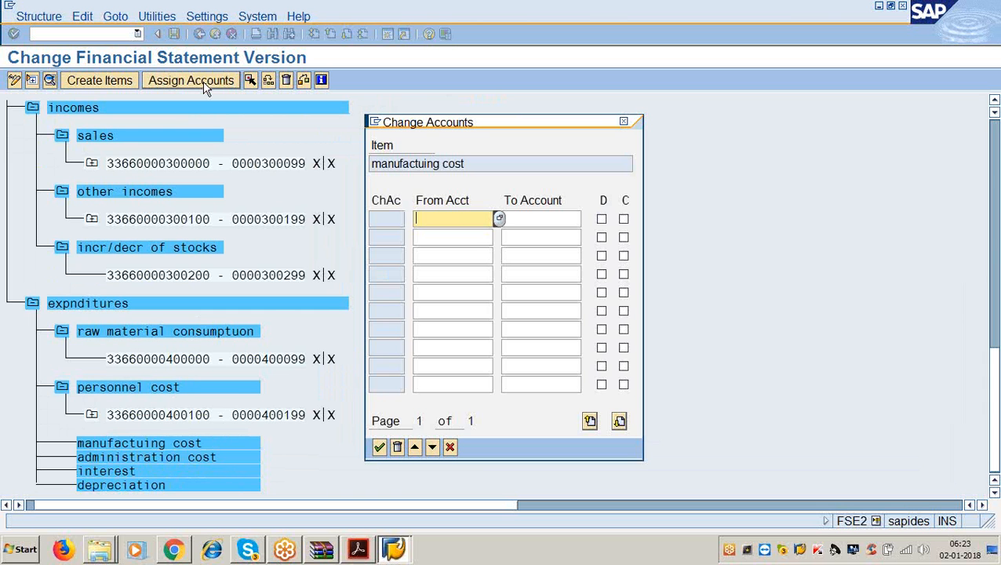
pyautogui.write('400200')
pyautogui.press('Tab')
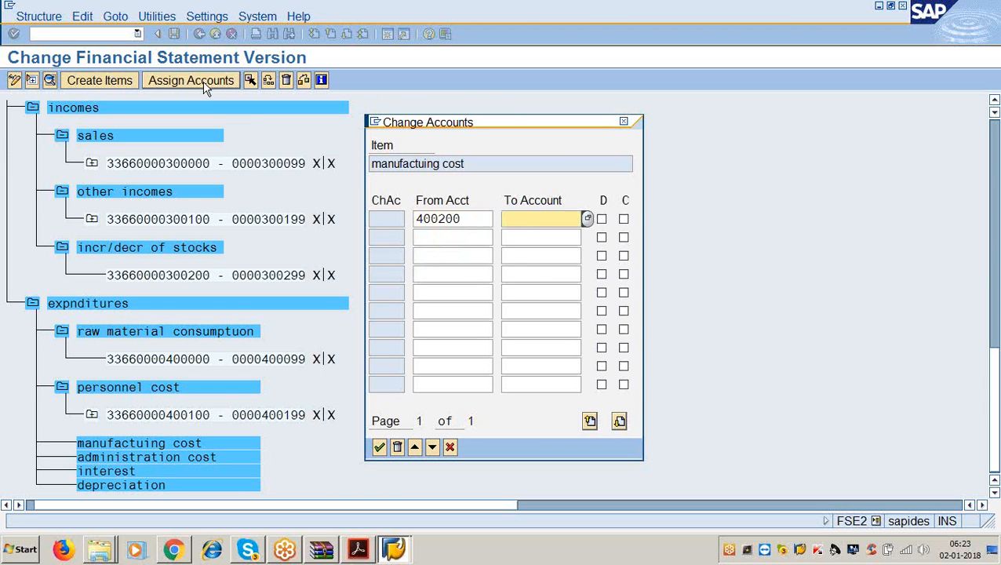
pyautogui.write('400299')
pyautogui.press('Tab')
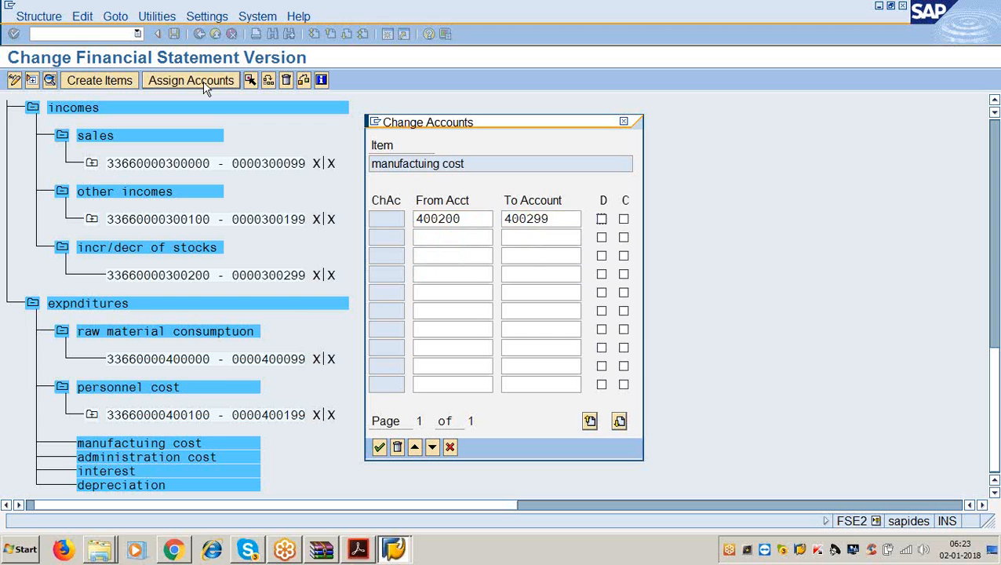
pyautogui.press('Tab')
pyautogui.press('space')
pyautogui.press('Return')
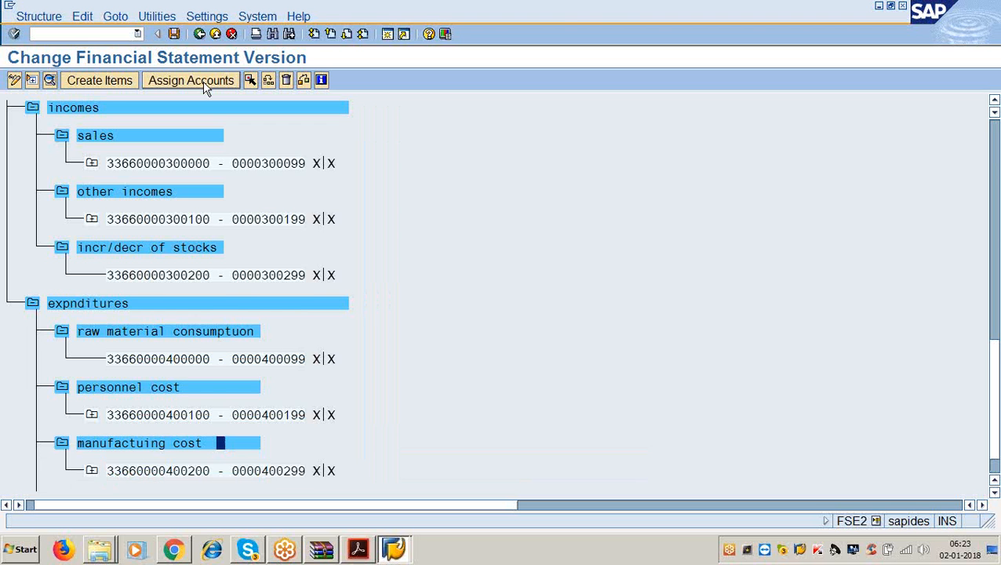
pyautogui.scroll(-2, 198, 467)
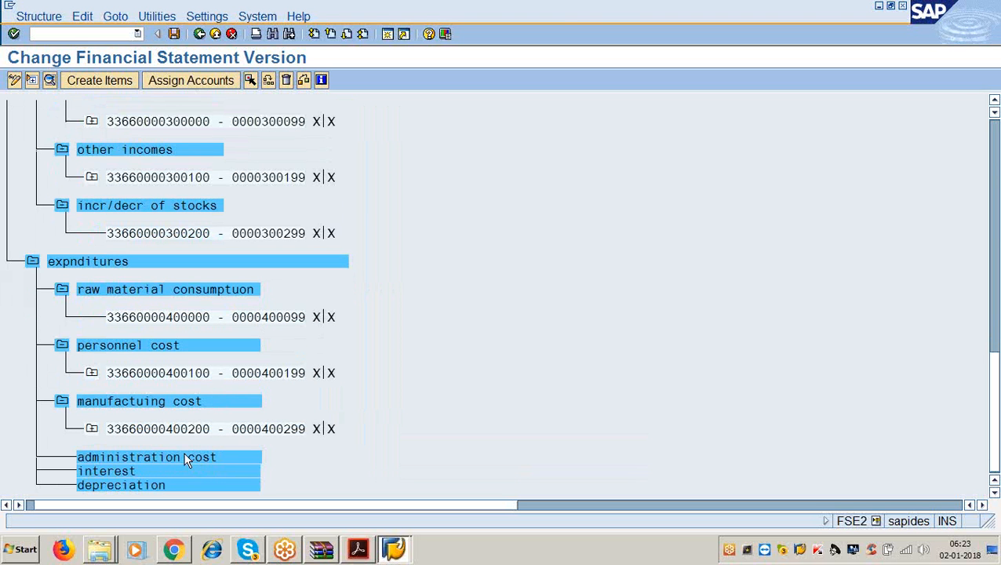
# - Assign accounts 400300–400399 to administration cost
pyautogui.click(185, 457)
pyautogui.click(188, 82)
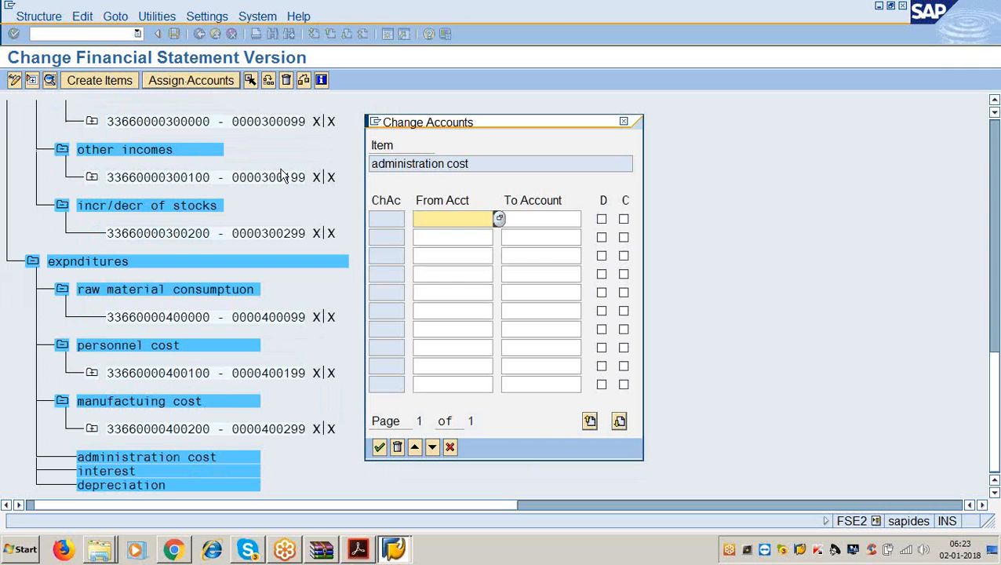
pyautogui.write('400300')
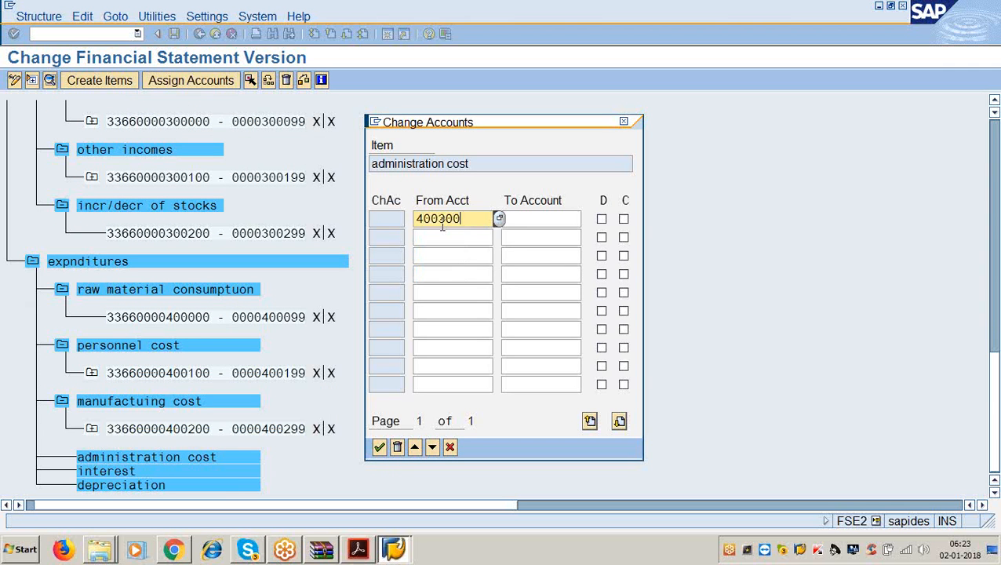
pyautogui.press('Tab')
pyautogui.write('400399')
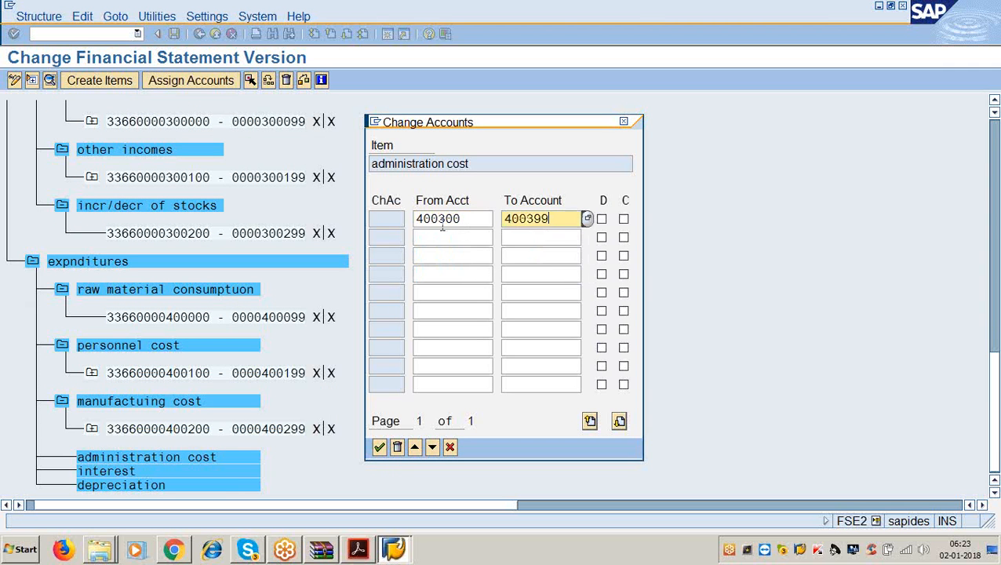
pyautogui.press('Tab')
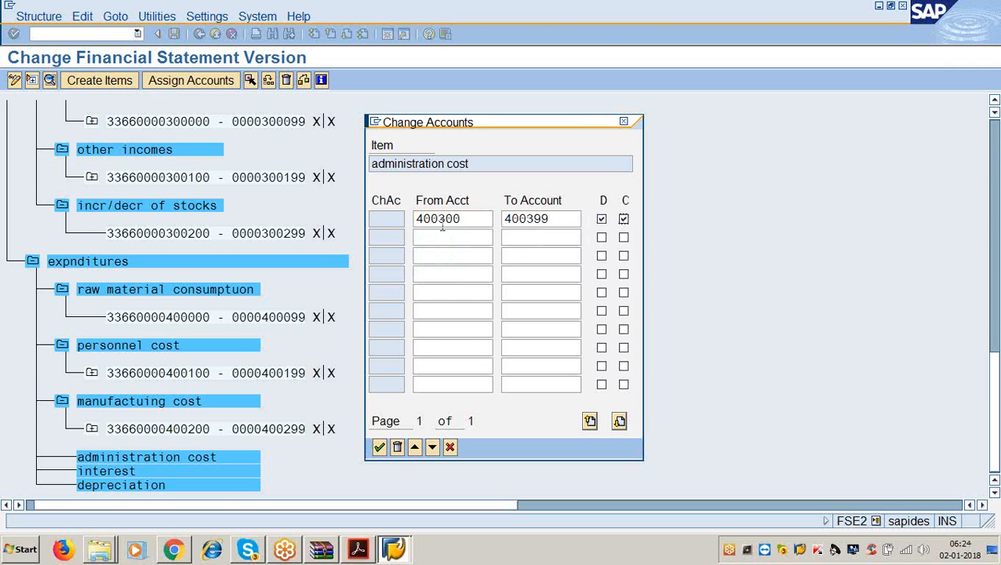
pyautogui.press('Return')
# - Assign accounts 400400–400499 to interest, marking debit and credit balances
pyautogui.scroll(-3, 409, 313)
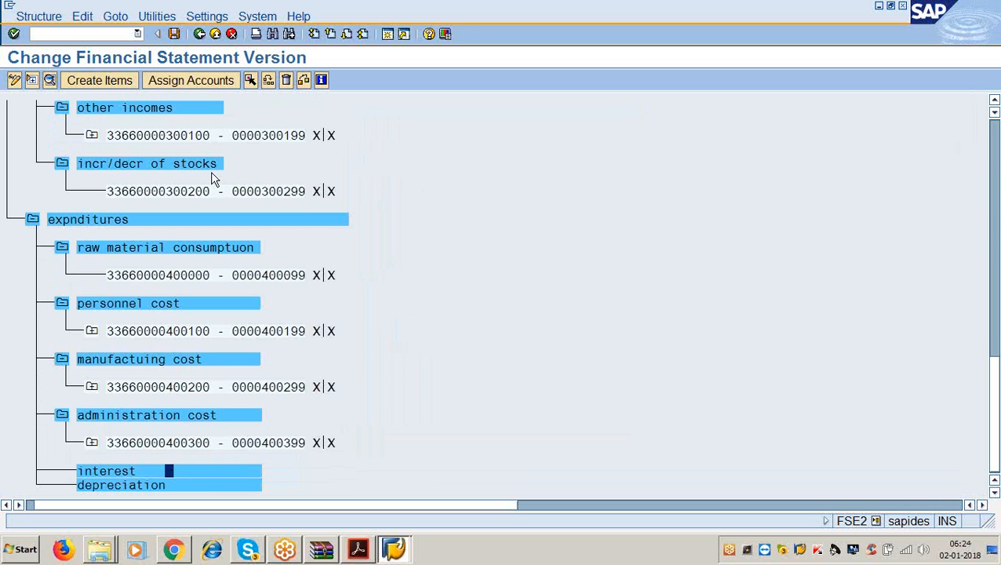
pyautogui.click(222, 80)
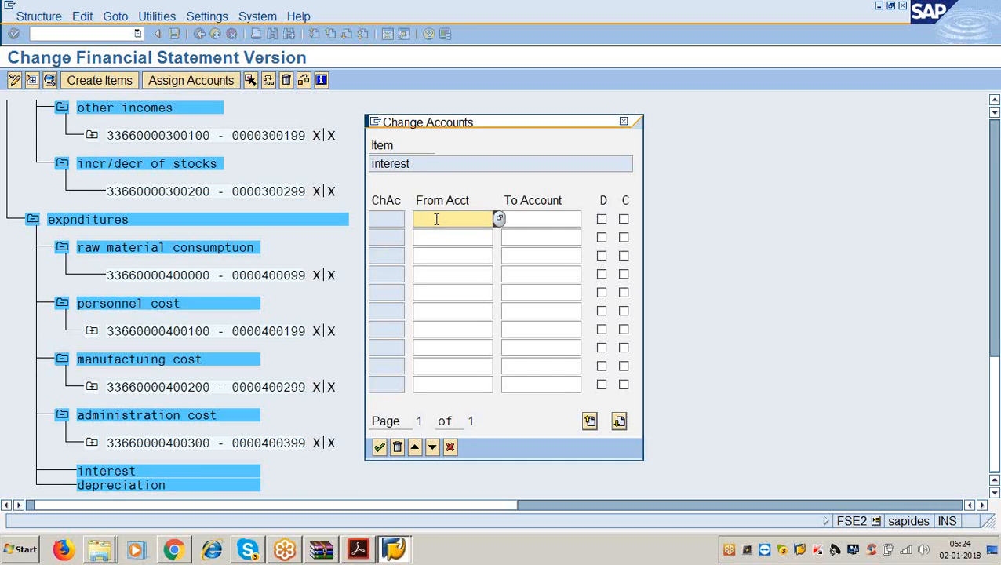
pyautogui.write('400400')
pyautogui.press('Tab')
pyautogui.write('400499')
pyautogui.press('Tab')
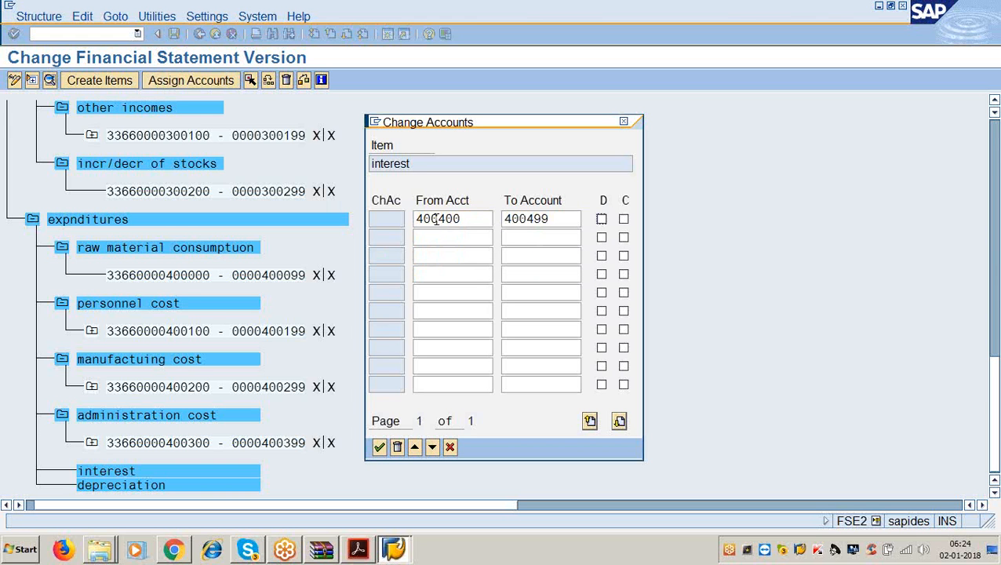
pyautogui.press('space')
pyautogui.press('Tab')
pyautogui.press('space')
pyautogui.press('Return')
# - Assign accounts 400500–400599 to depreciation
pyautogui.scroll(-2, 439, 266)
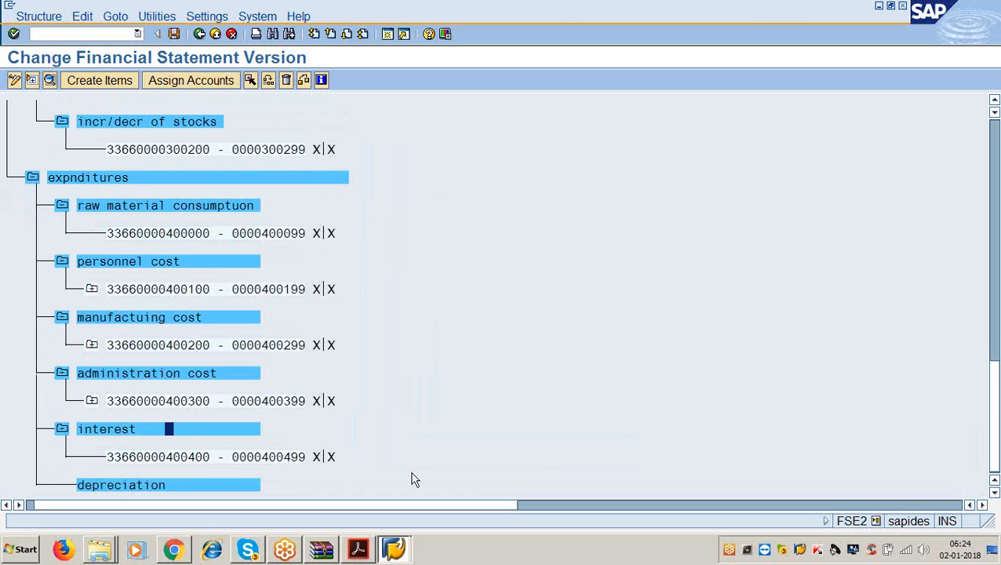
pyautogui.click(166, 485)
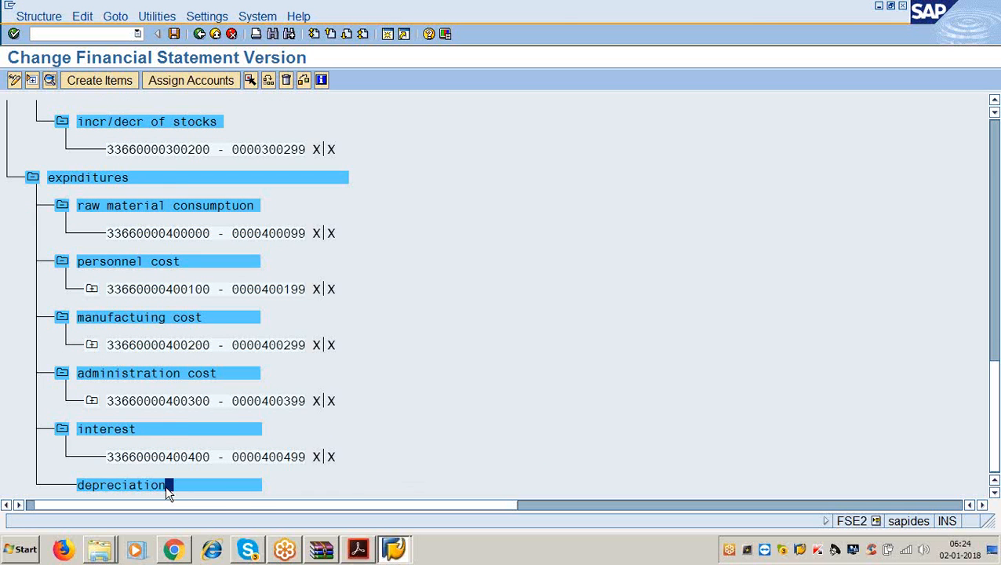
pyautogui.click(174, 80)
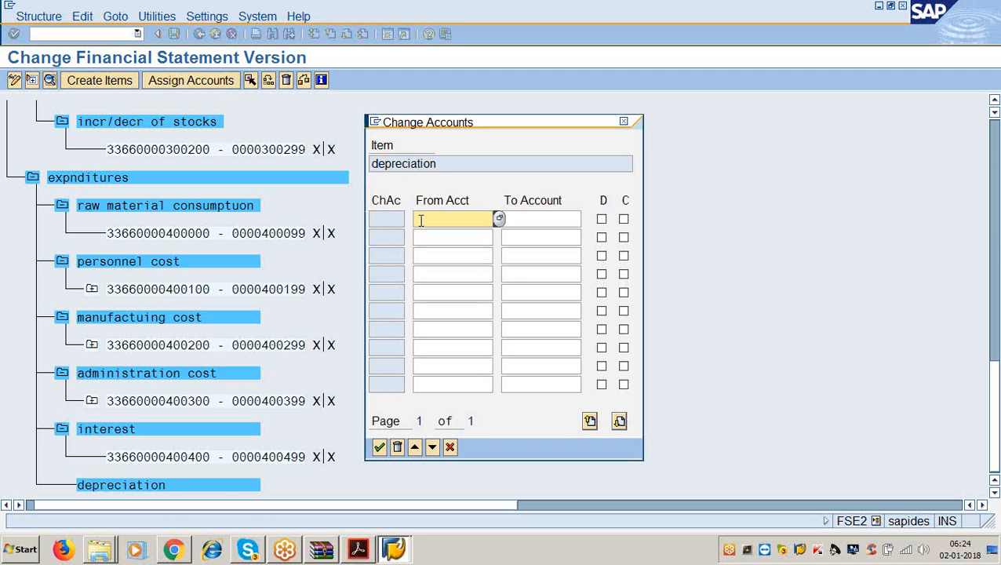
pyautogui.write('400500')
pyautogui.press('Tab')
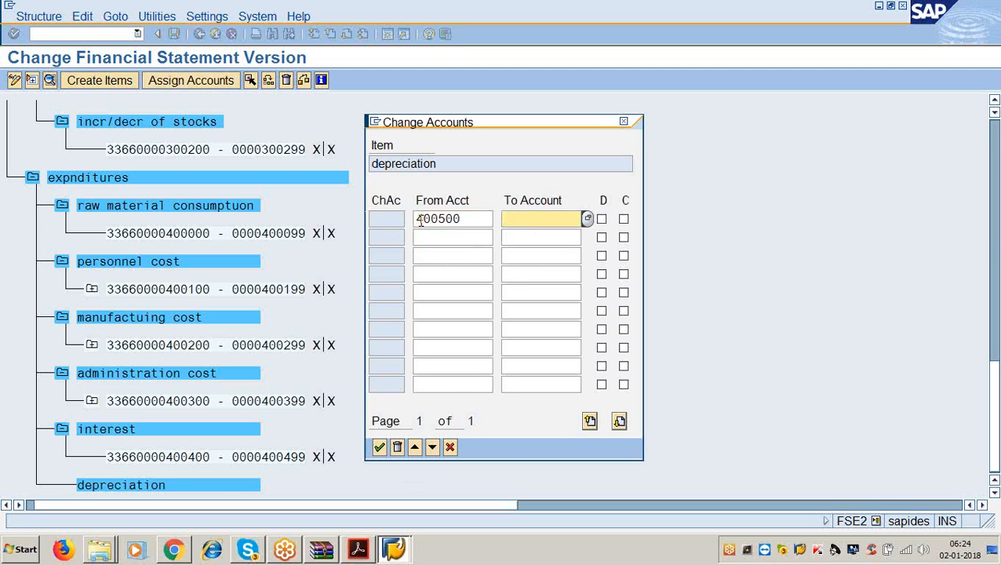
pyautogui.write('400599')
pyautogui.press('Tab')
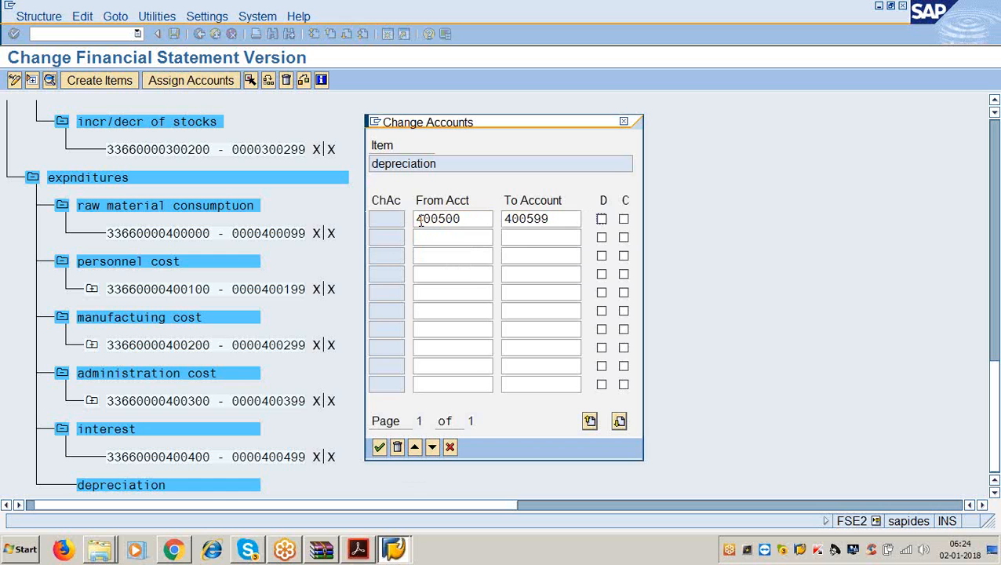
pyautogui.press('space')
pyautogui.press('Tab')
pyautogui.press('Return')
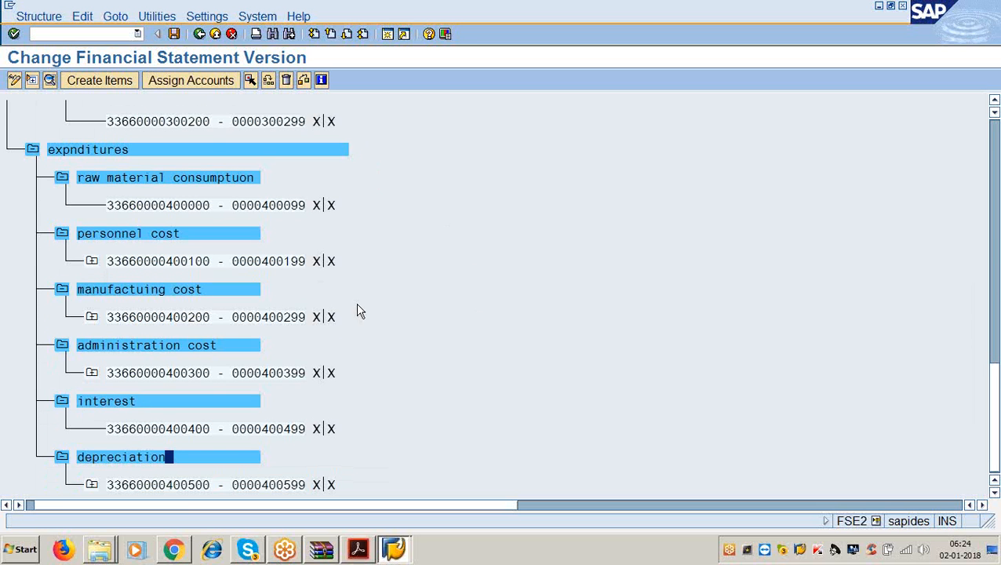
# - Save financial statement version 3366 and bring the instructions PDF to the front
pyautogui.click(177, 34)
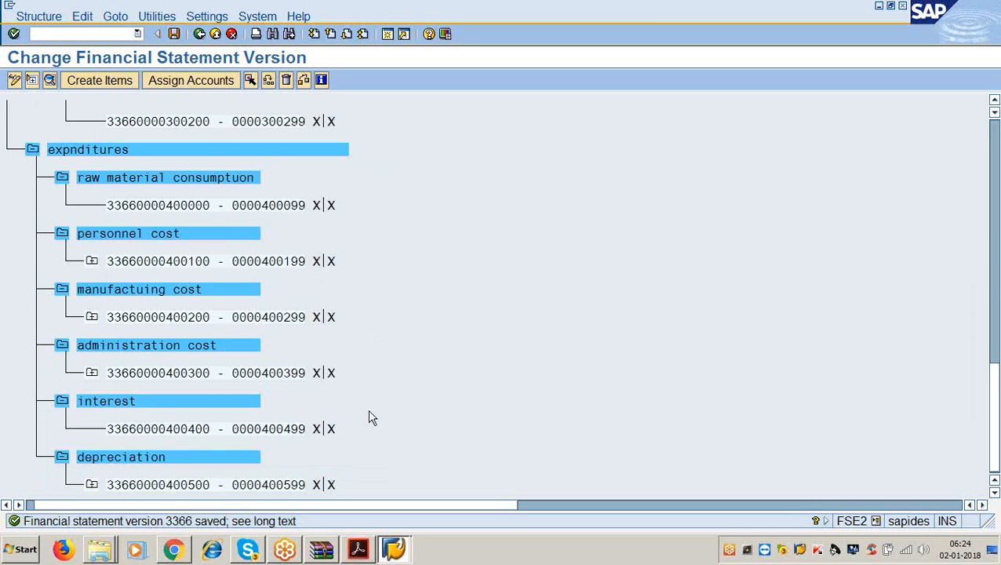
pyautogui.click(362, 551)
pyautogui.scroll(-10, 367, 391)
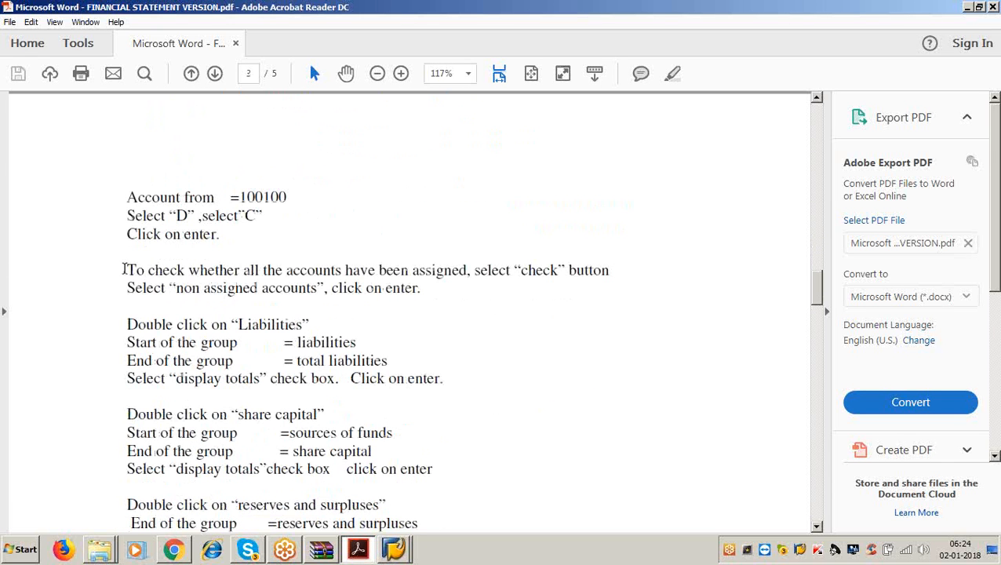
# - Read the PDF instructions for assigning account 100100, then minimise Acrobat Reader
pyautogui.moveTo(126, 269); pyautogui.dragTo(600, 280)
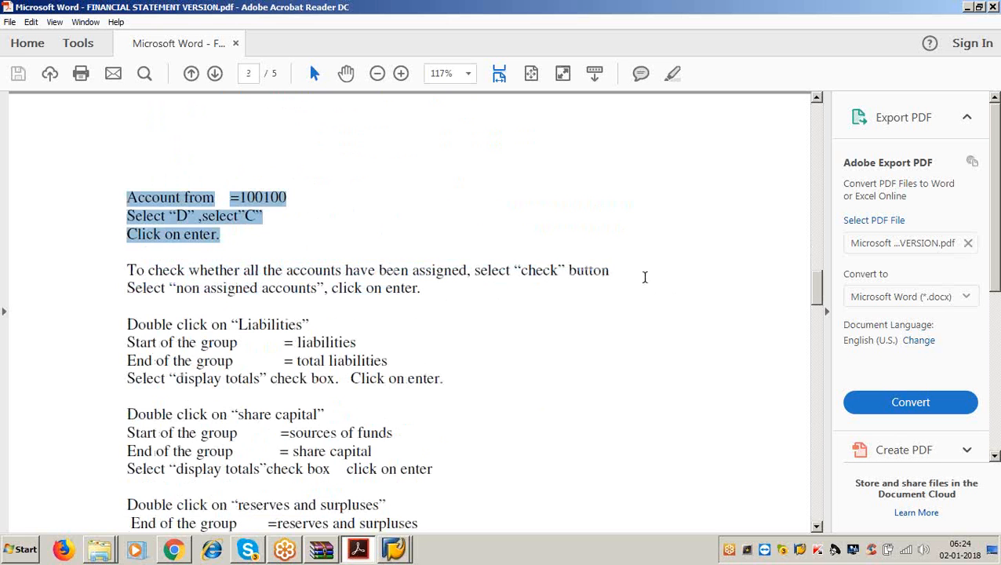
pyautogui.click(418, 286)
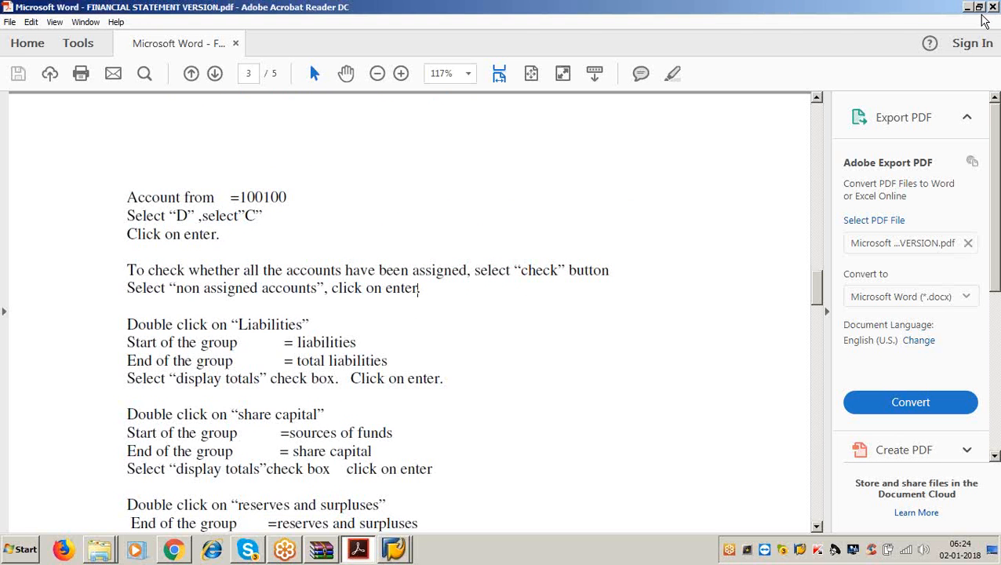
pyautogui.click(970, 7)
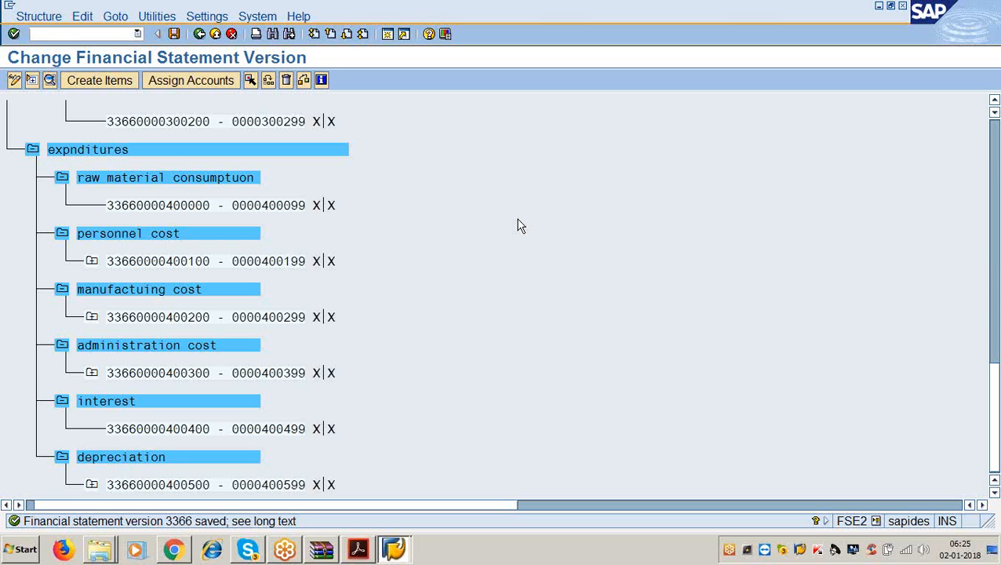
pyautogui.click(304, 81)
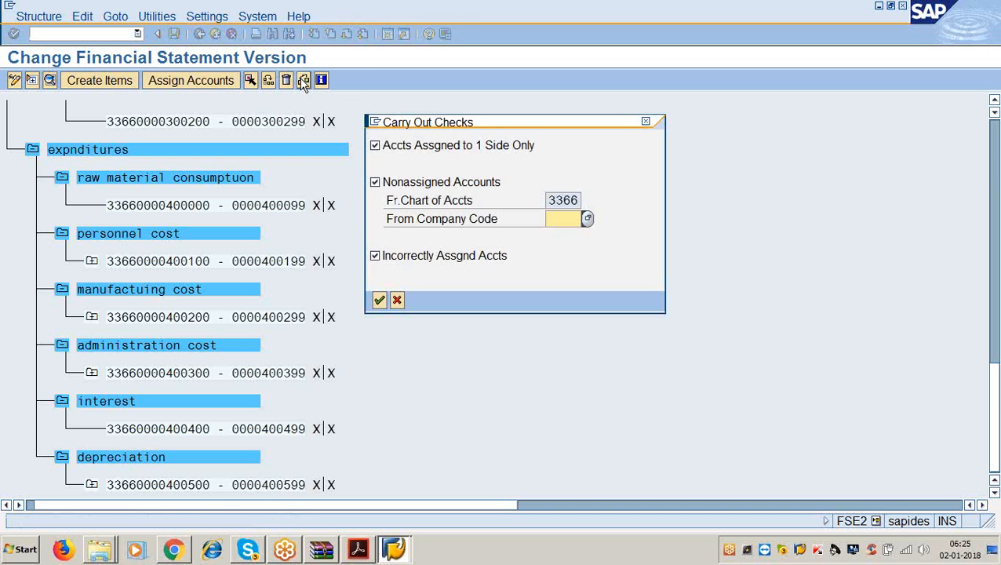
pyautogui.click(375, 146)
pyautogui.click(376, 257)
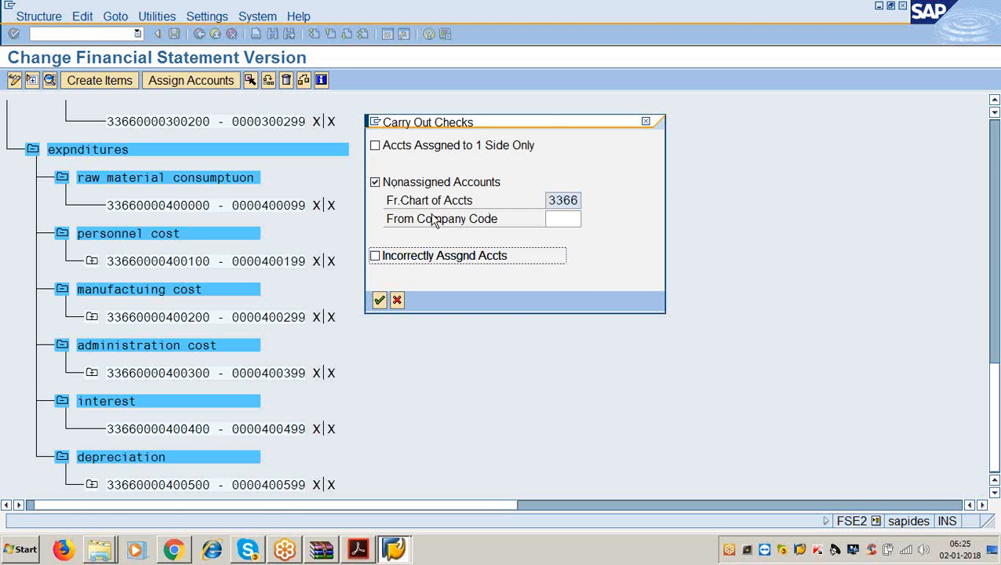
pyautogui.click(380, 300)
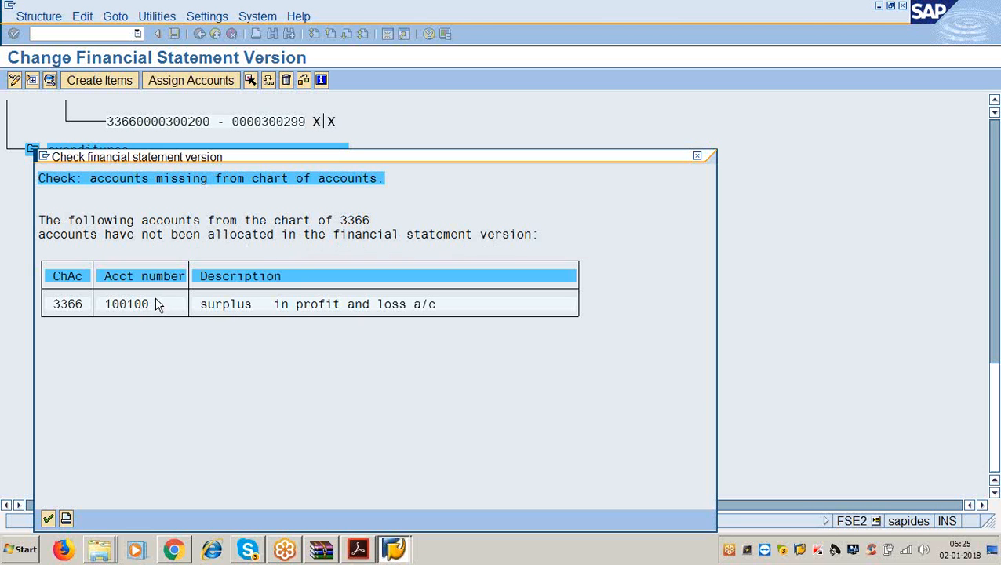
pyautogui.click(48, 520)
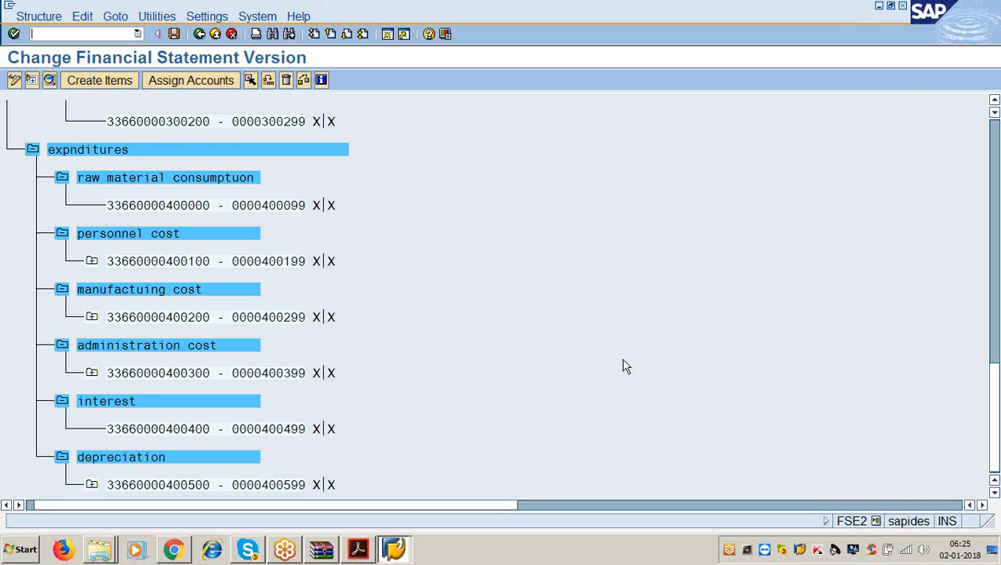
# - Enter range 100100–100199, debit and credit, for surplus or loss carried to balance sheet
pyautogui.moveTo(993, 416); pyautogui.dragTo(993, 157)
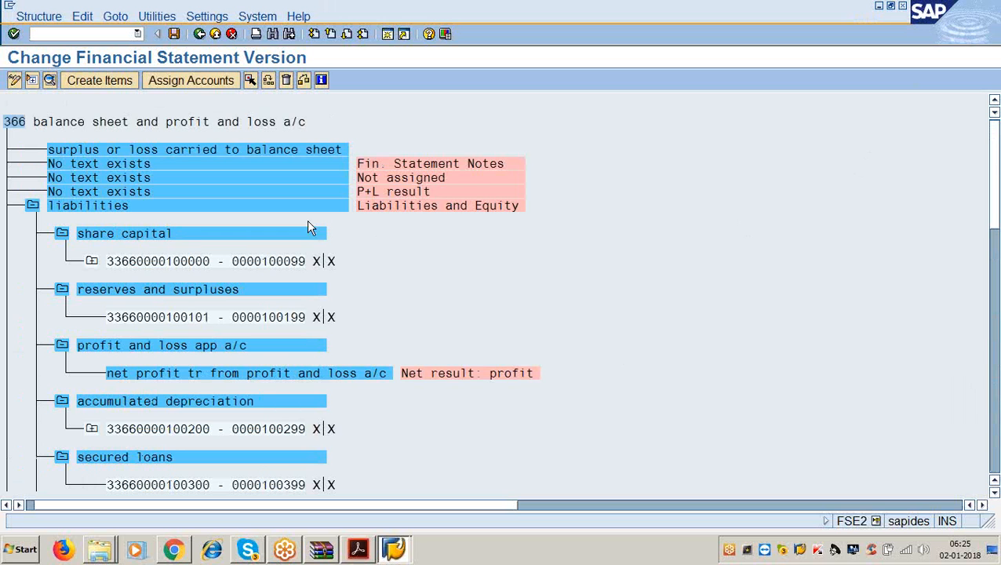
pyautogui.click(189, 150)
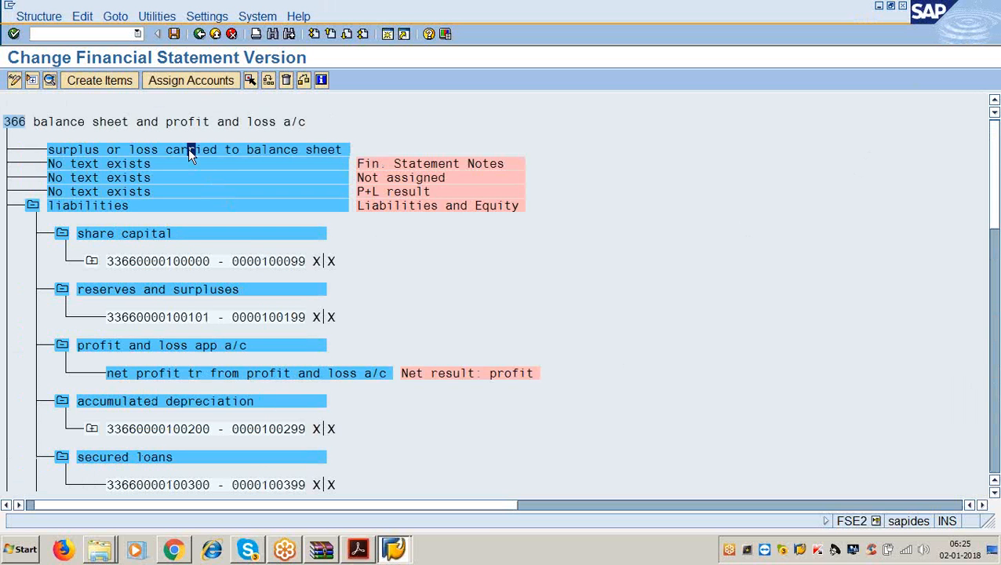
pyautogui.click(198, 78)
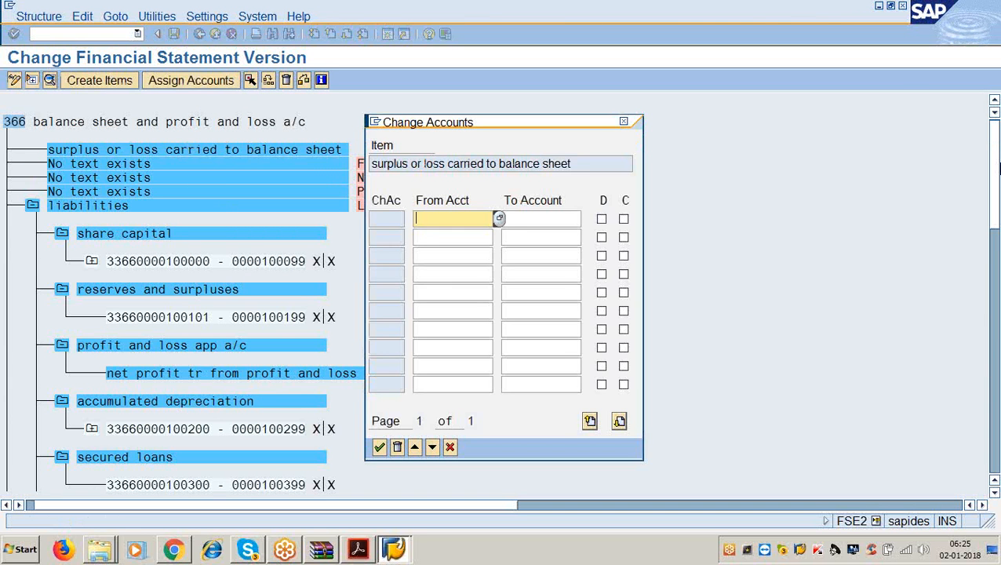
pyautogui.write('100100')
pyautogui.press('Tab')
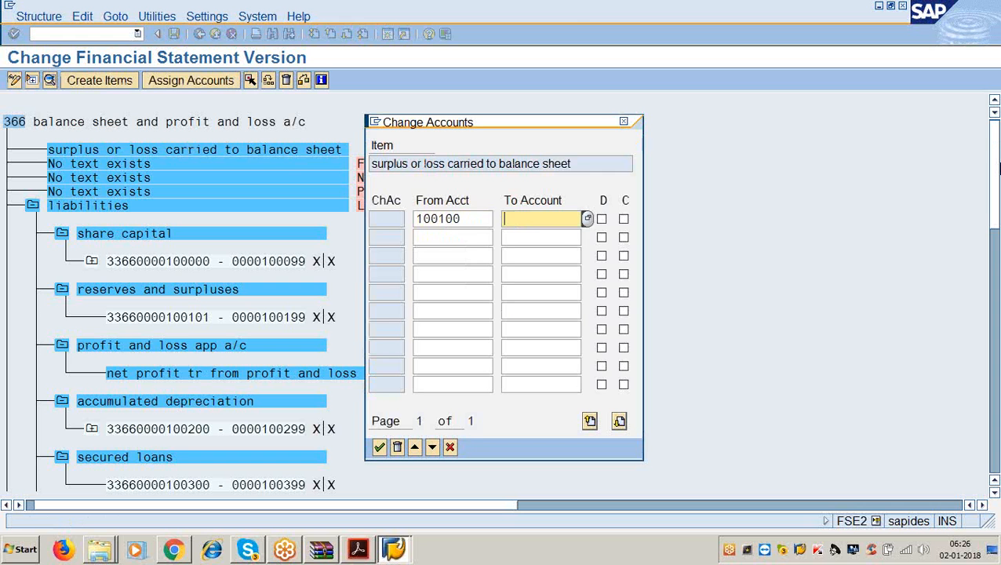
pyautogui.write('100199')
pyautogui.press('Tab')
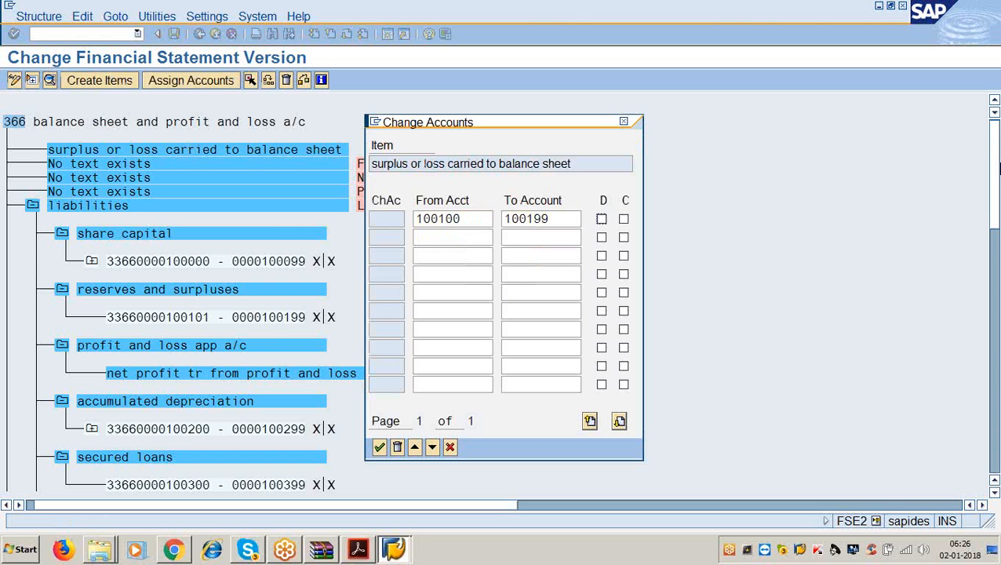
pyautogui.press('space')
pyautogui.press('Tab')
pyautogui.press('space')
pyautogui.press('Return')
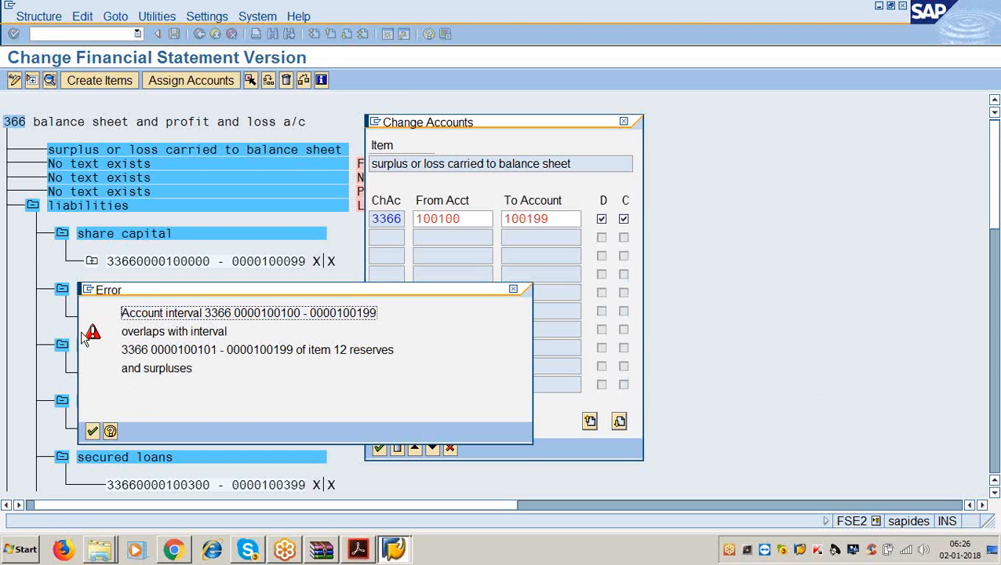
# - After the overlapping-interval error, correct the upper limit to 100100 and apply the assignment
pyautogui.click(92, 431)
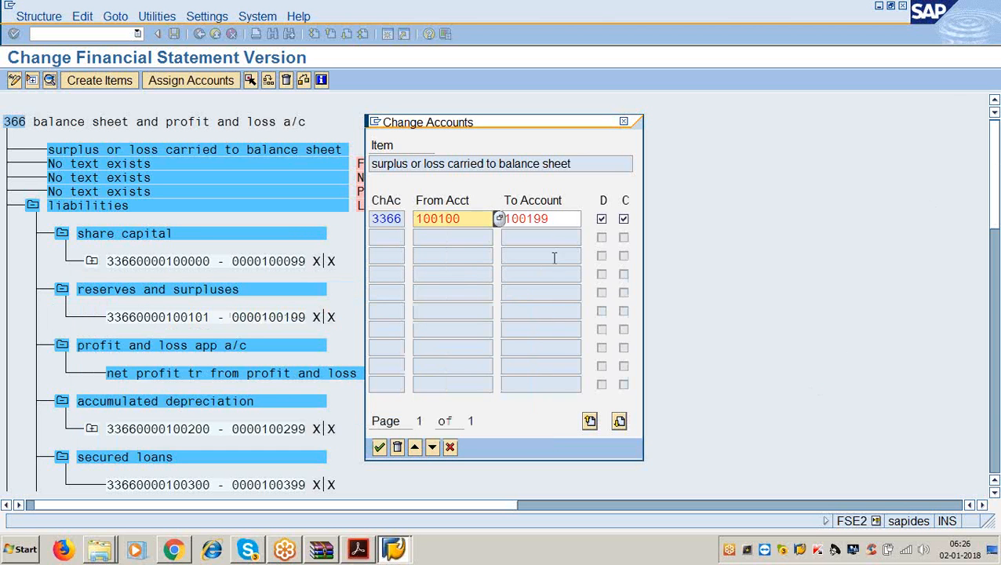
pyautogui.click(558, 220)
pyautogui.press('BackSpace')
pyautogui.press('BackSpace')
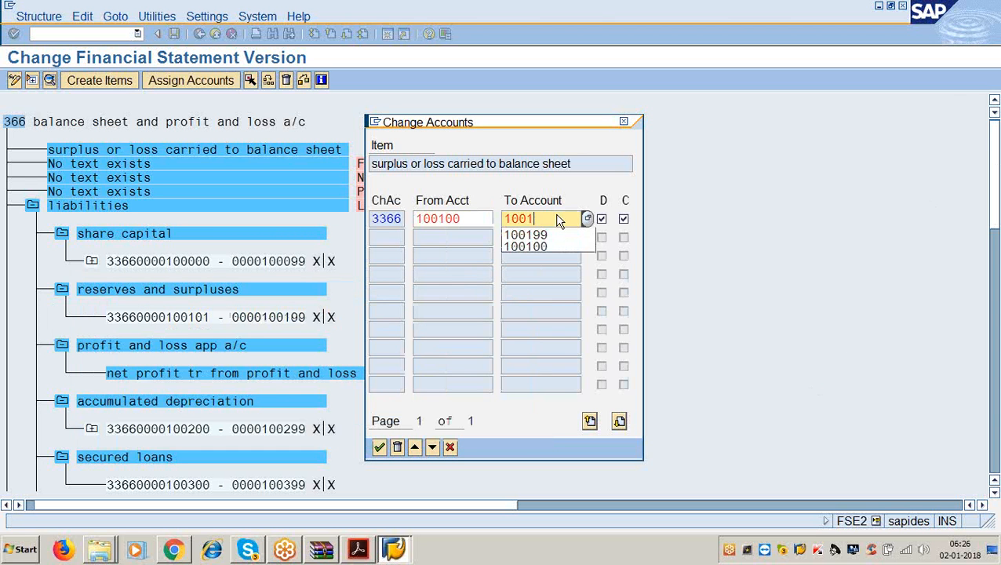
pyautogui.write('00')
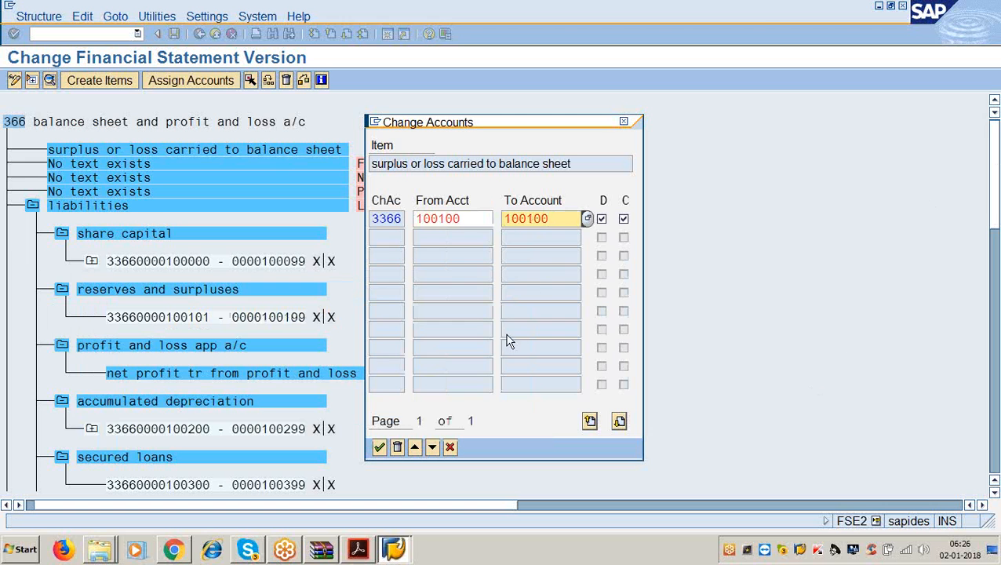
pyautogui.click(379, 448)
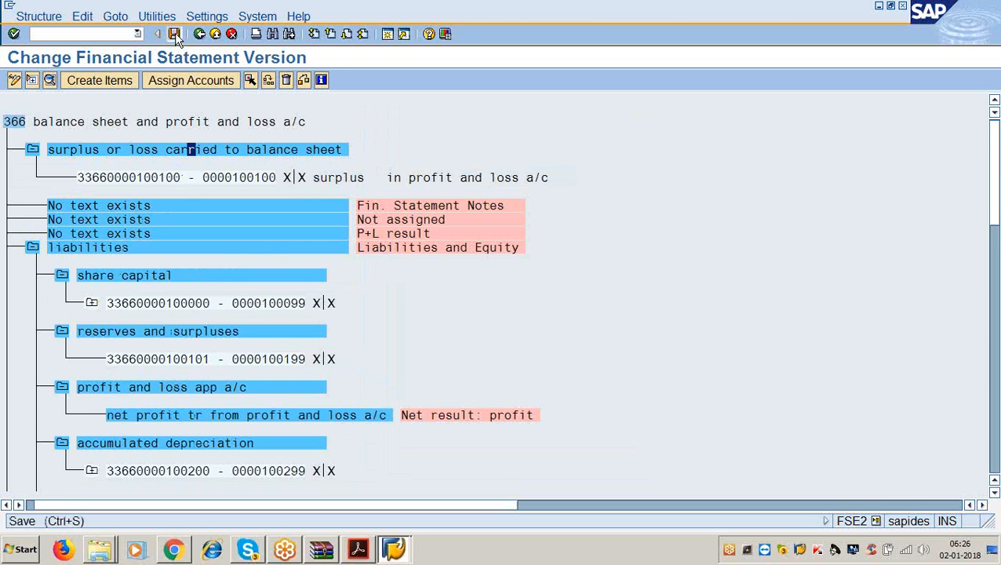
# - Save version 3366 and run the unassigned-accounts check, confirming all accounts are allocated
pyautogui.click(173, 34)
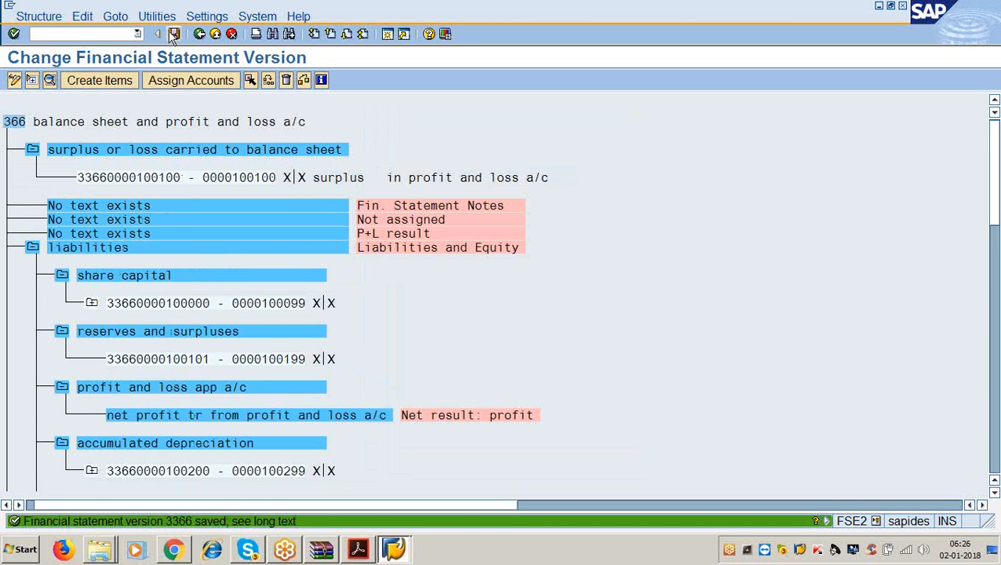
pyautogui.click(304, 82)
pyautogui.click(379, 300)
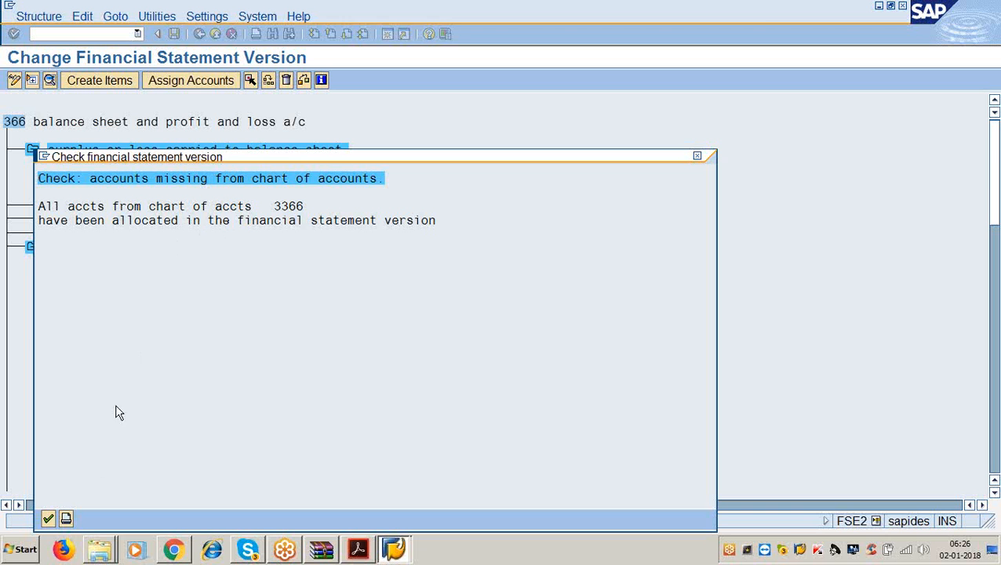
pyautogui.click(48, 519)
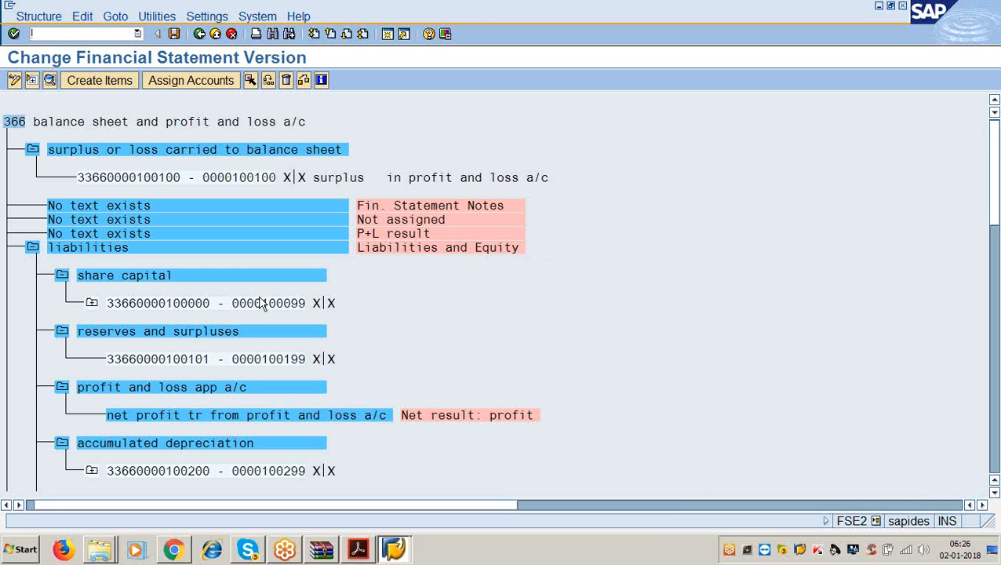
# - Give the liabilities item the start-of-group text 'liabilites'
pyautogui.doubleClick(112, 250)
pyautogui.click(401, 142)
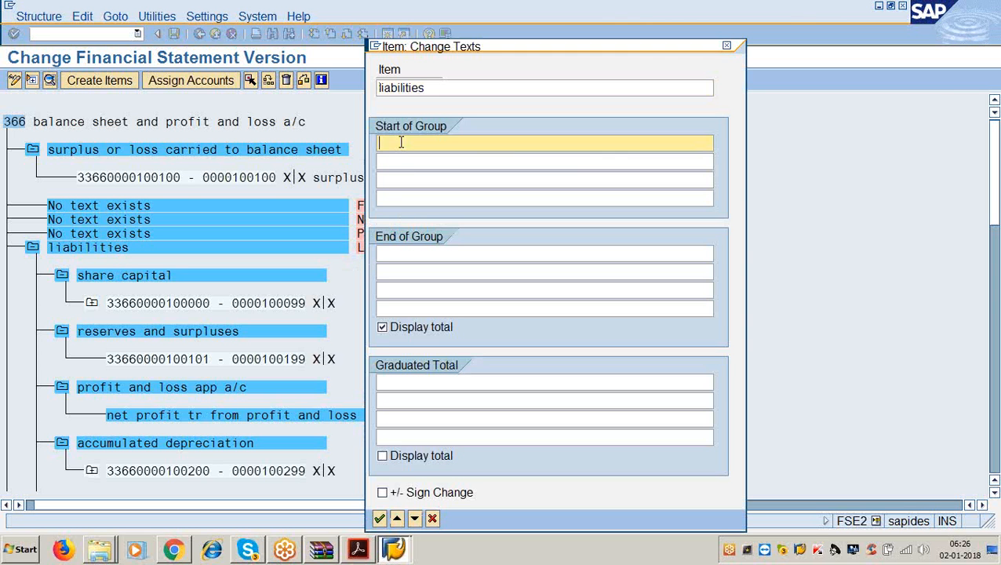
pyautogui.write('liabil')
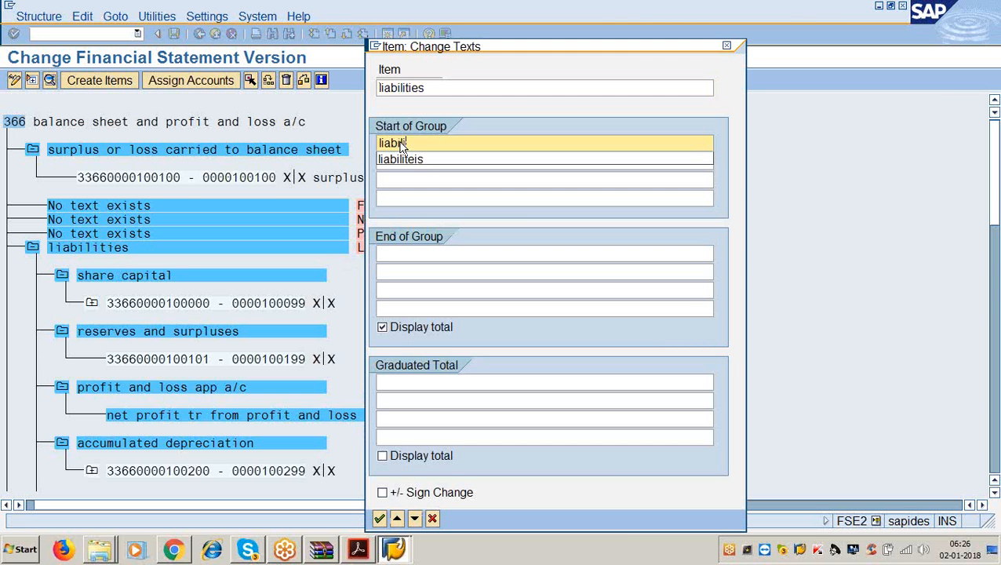
pyautogui.write('ites')
pyautogui.press('Tab')
pyautogui.press('Tab')
pyautogui.press('Tab')
pyautogui.press('Tab')
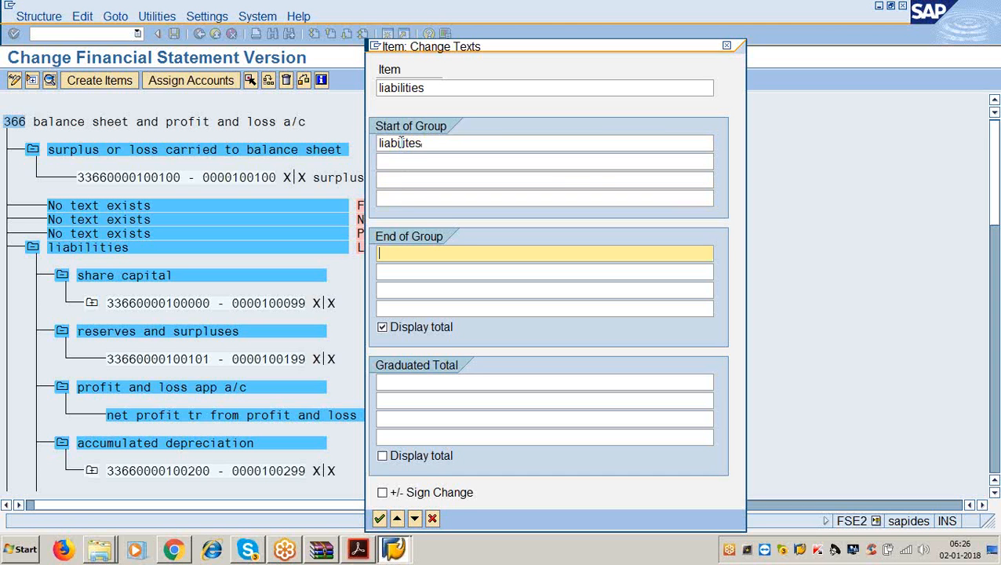
pyautogui.write('g')
pyautogui.click(402, 143)
pyautogui.press('BackSpace')
pyautogui.press('BackSpace')
pyautogui.write('total')
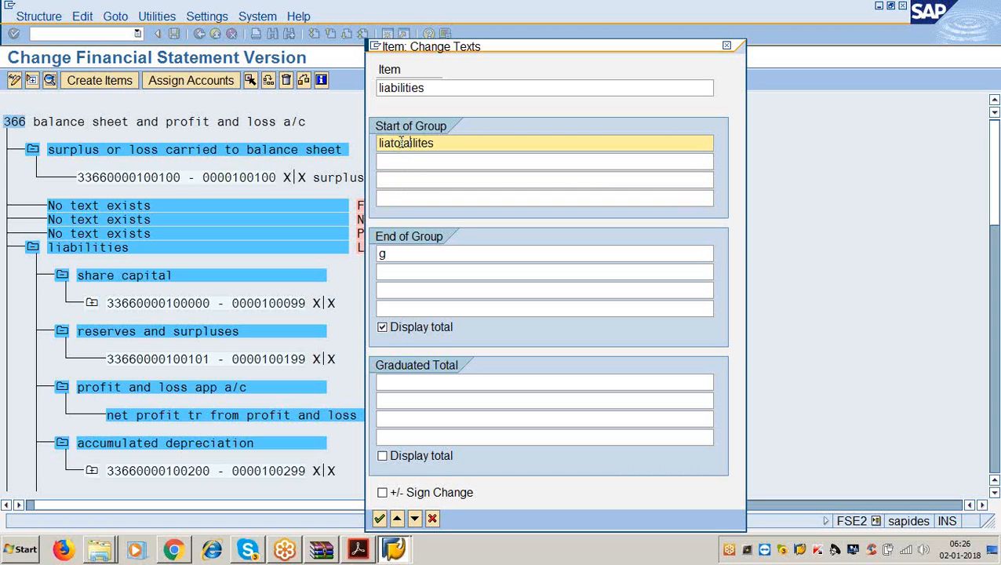
pyautogui.press('BackSpace')
pyautogui.press('BackSpace')
pyautogui.press('BackSpace')
pyautogui.press('BackSpace')
pyautogui.press('BackSpace')
# - Set the liabilities end-of-group text to 'total liabilities' with its total displayed
pyautogui.click(395, 255)
pyautogui.press('BackSpace')
pyautogui.write('tote')
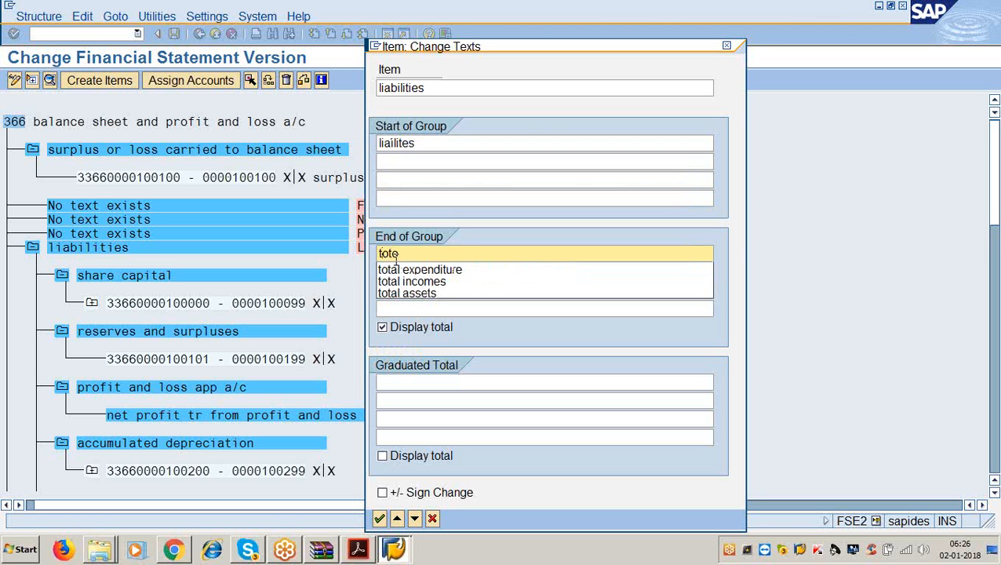
pyautogui.press('BackSpace')
pyautogui.write('al o')
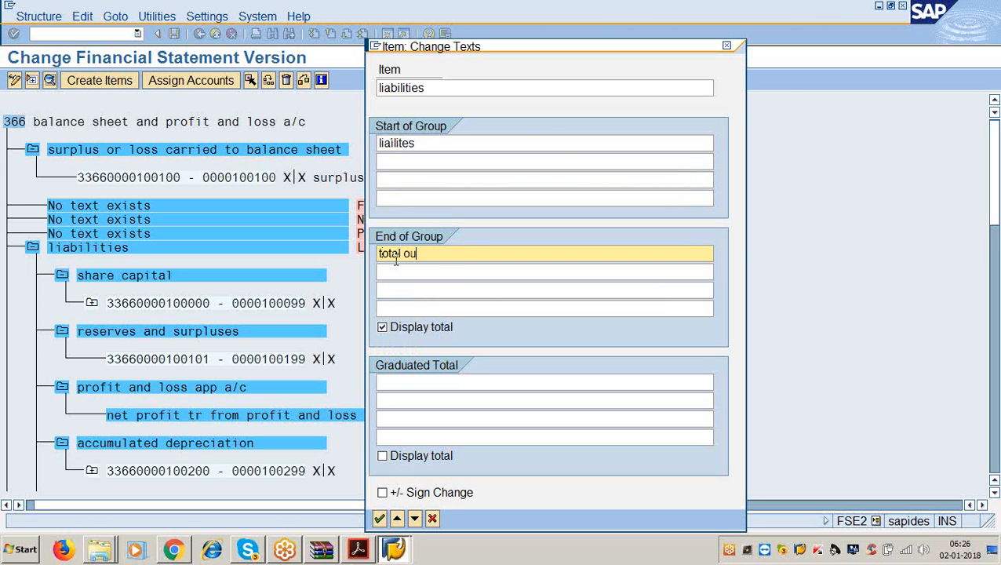
pyautogui.press('BackSpace')
pyautogui.write('liabilities')
pyautogui.click(417, 142)
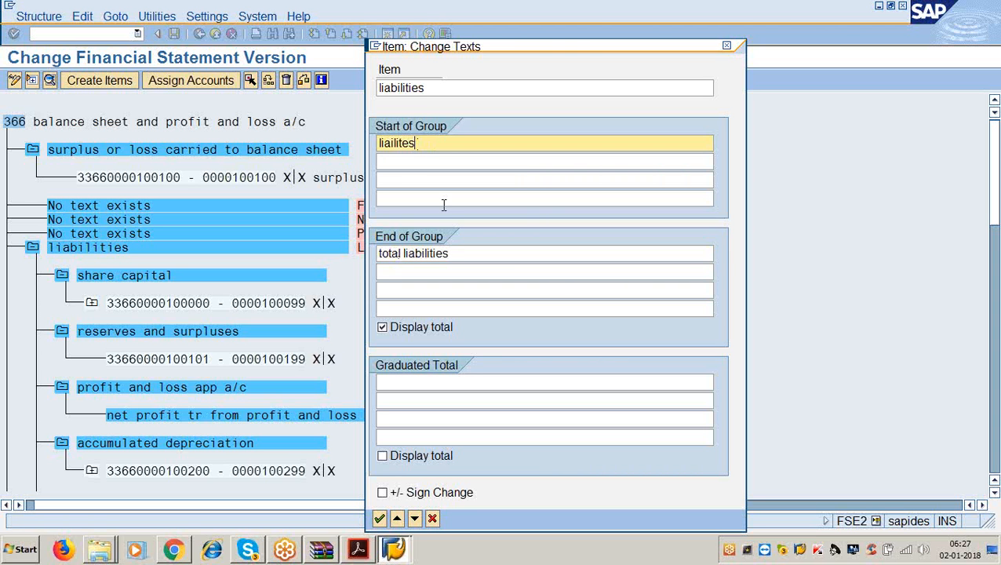
pyautogui.click(453, 252)
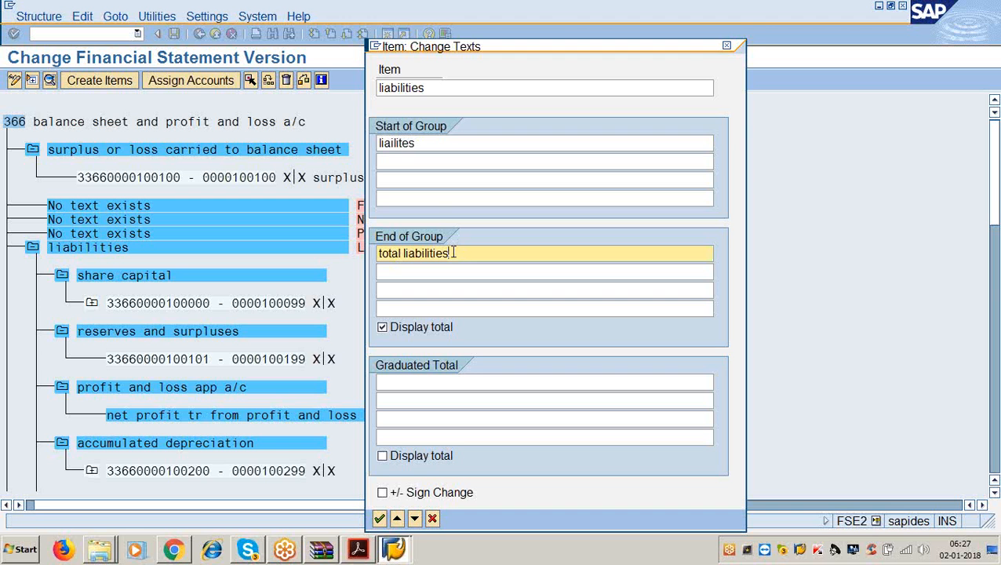
pyautogui.press('Return')
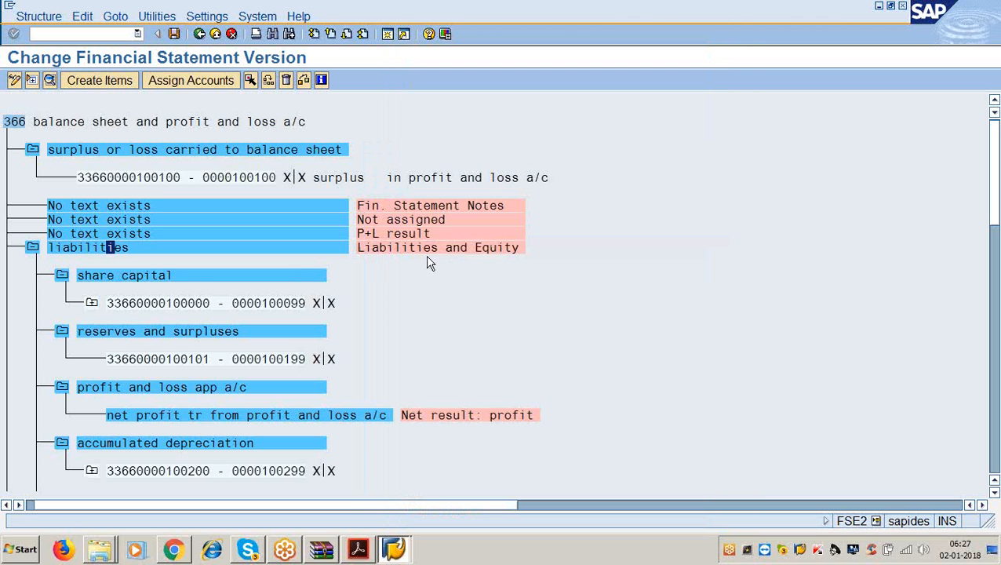
pyautogui.click(162, 276)
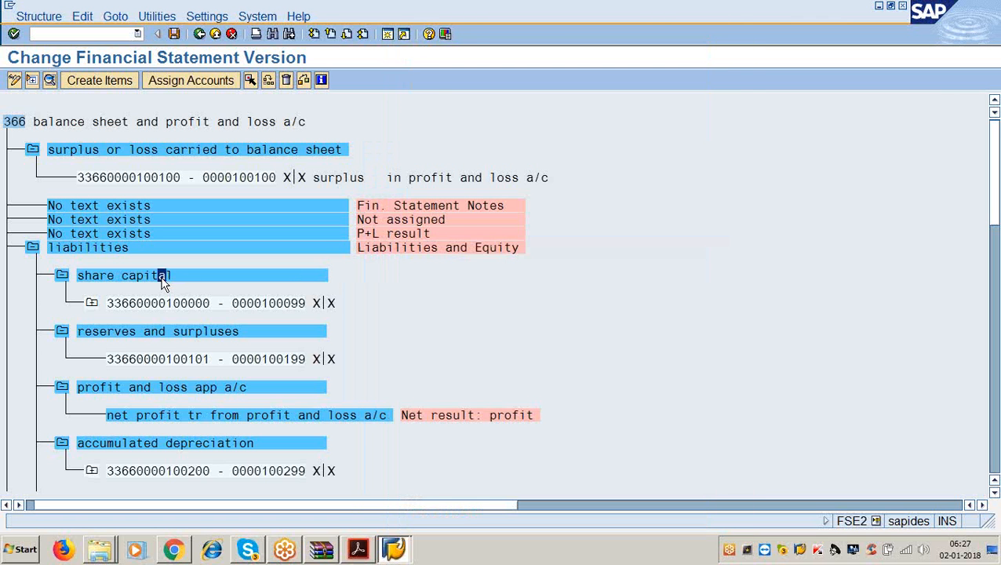
# - Give share capital the start text 'soures of funds' and end text 'share capital'
pyautogui.doubleClick(162, 281)
pyautogui.click(401, 146)
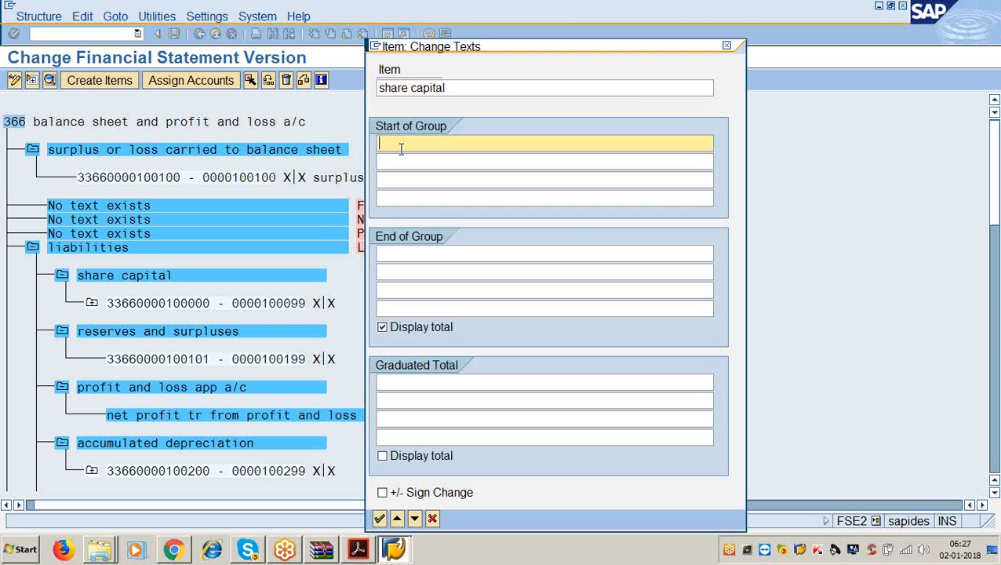
pyautogui.write('appli')
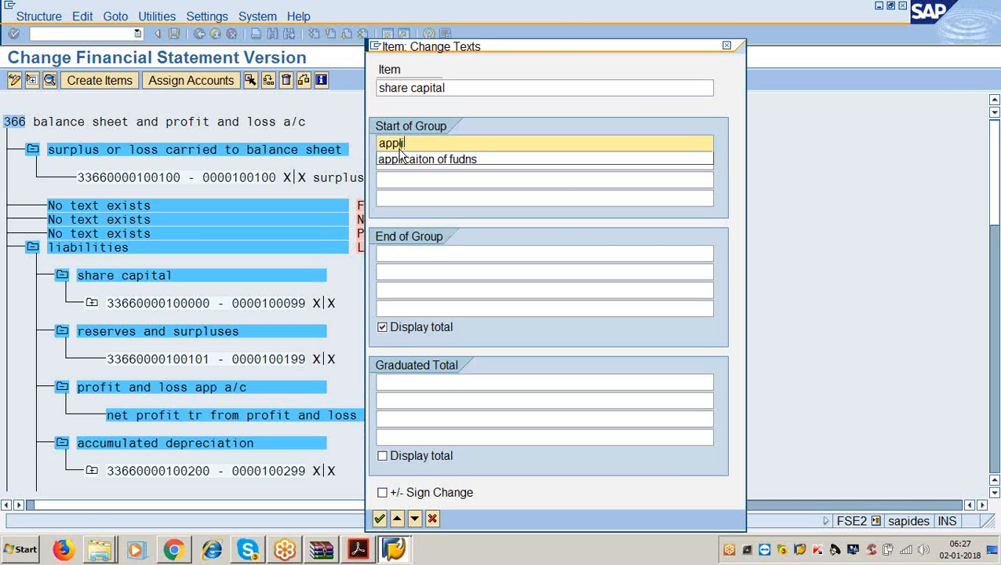
pyautogui.click(399, 157)
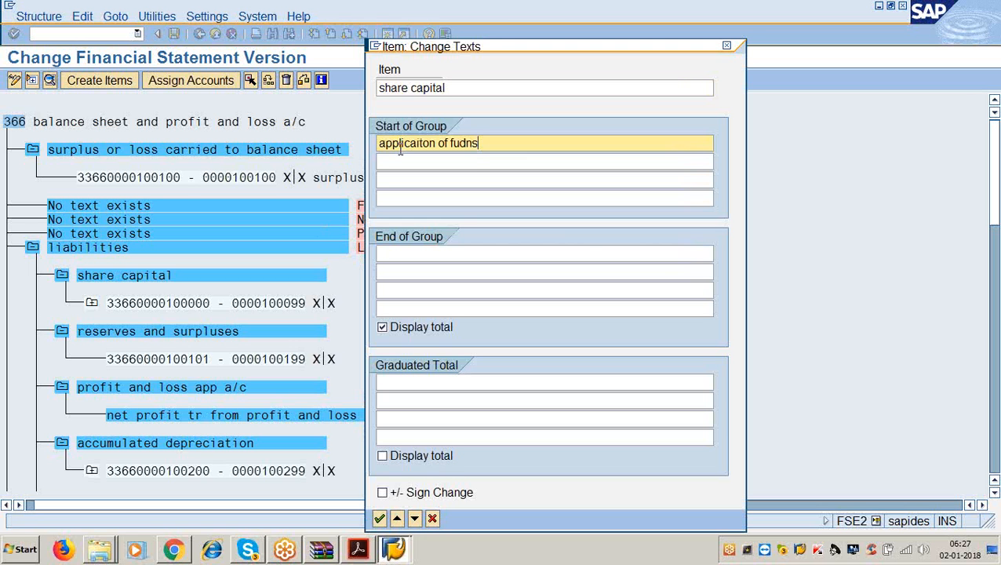
pyautogui.press('BackSpace')
pyautogui.press('BackSpace')
pyautogui.press('BackSpace')
pyautogui.press('BackSpace')
pyautogui.press('BackSpace')
pyautogui.press('BackSpace')
pyautogui.press('BackSpace')
pyautogui.press('BackSpace')
pyautogui.press('BackSpace')
pyautogui.press('BackSpace')
pyautogui.press('BackSpace')
pyautogui.press('BackSpace')
pyautogui.press('BackSpace')
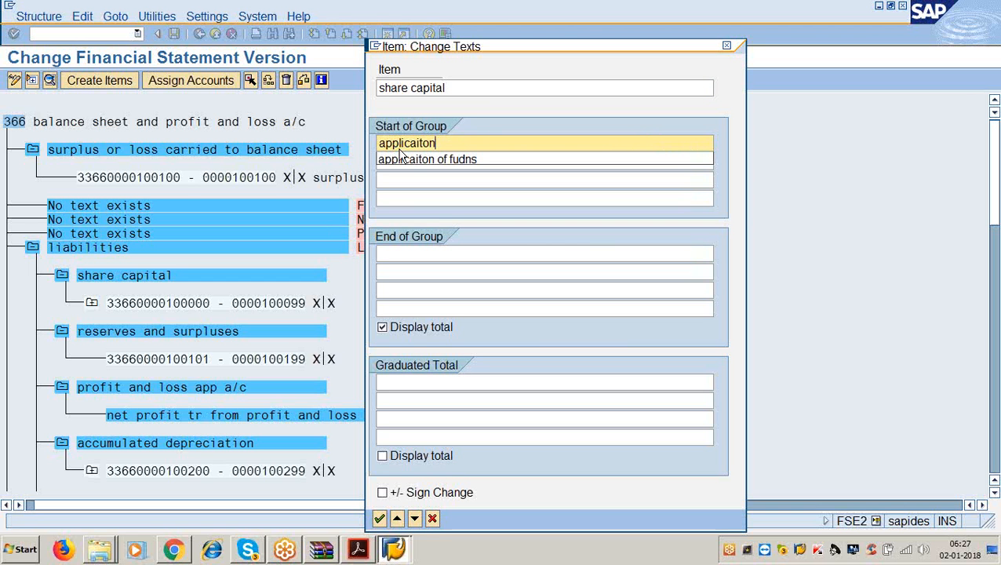
pyautogui.press('BackSpace')
pyautogui.press('BackSpace')
pyautogui.press('BackSpace')
pyautogui.press('BackSpace')
pyautogui.press('BackSpace')
pyautogui.press('BackSpace')
pyautogui.press('BackSpace')
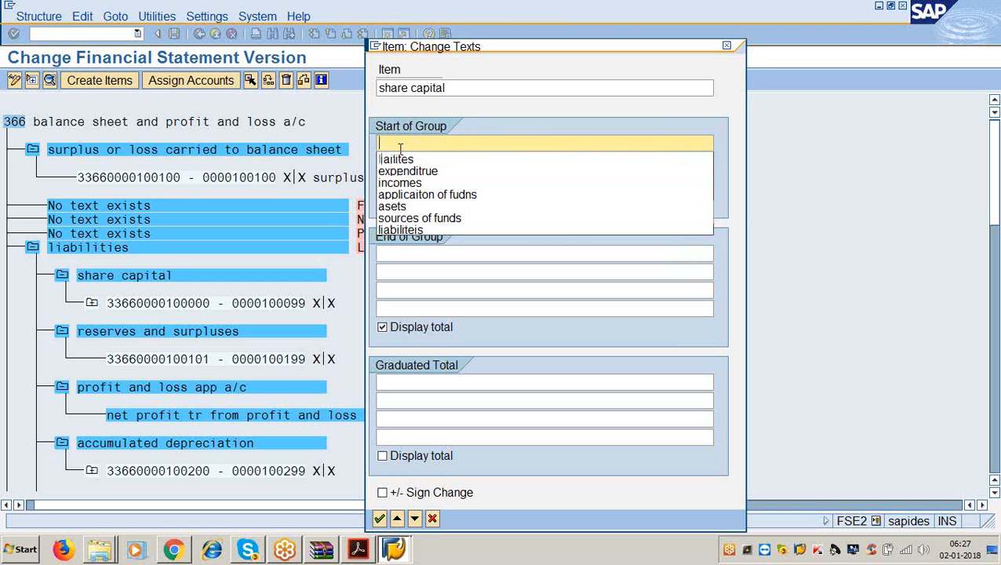
pyautogui.write('soures of')
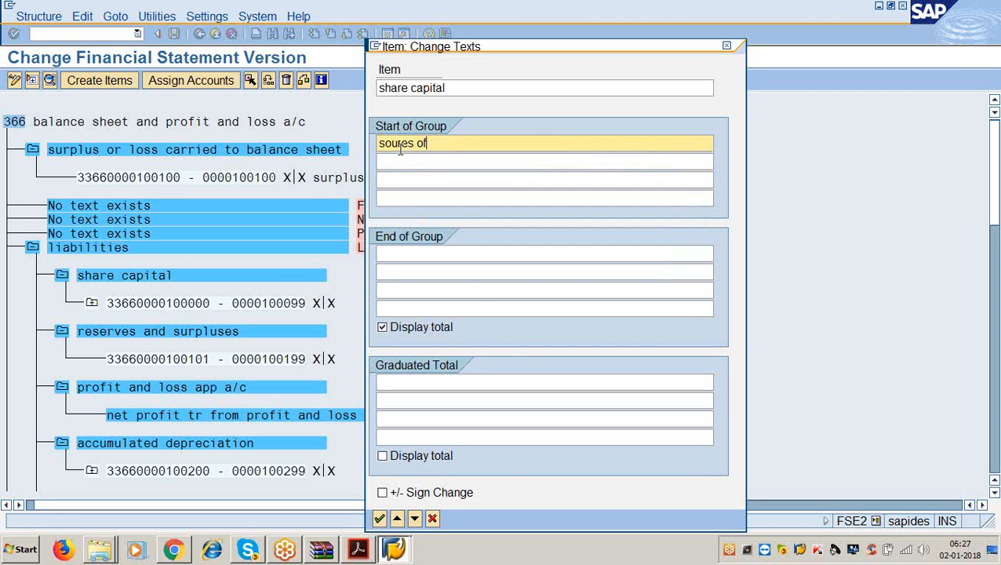
pyautogui.write(' funds')
pyautogui.press('Tab')
pyautogui.press('Tab')
pyautogui.press('Tab')
pyautogui.press('Tab')
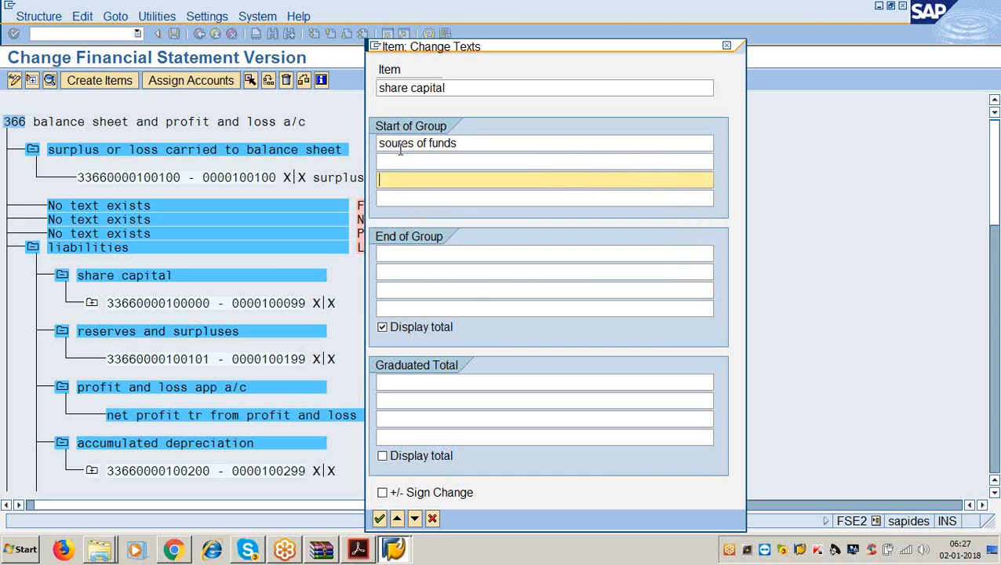
pyautogui.write('share api')
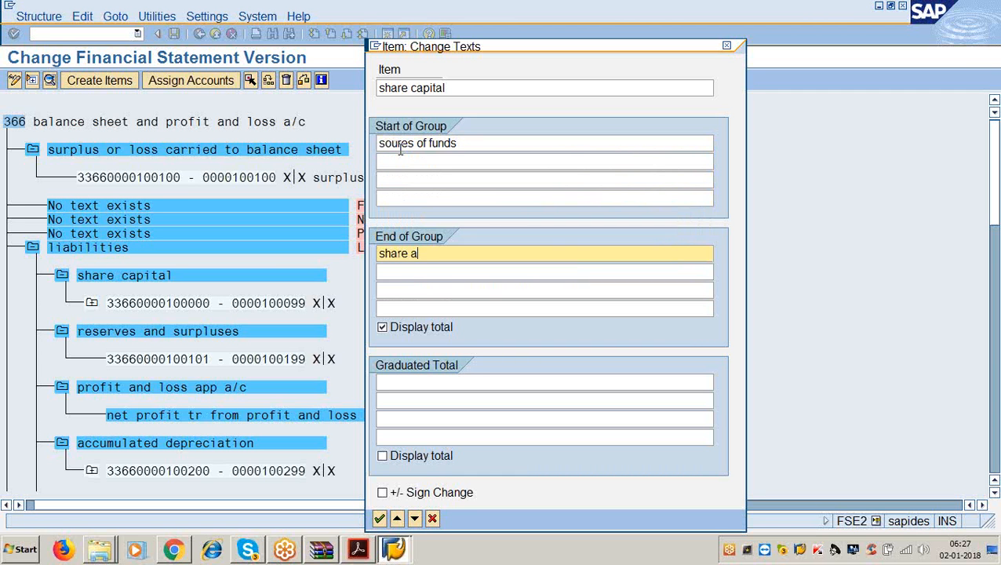
pyautogui.press('BackSpace')
pyautogui.press('BackSpace')
pyautogui.press('BackSpace')
pyautogui.write('capital')
pyautogui.press('Return')
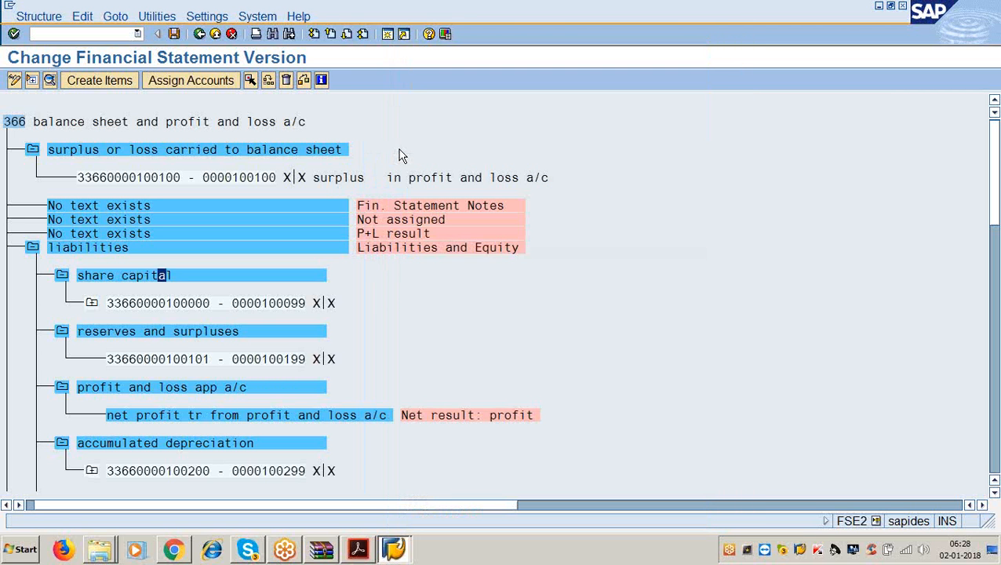
# - Add the end-of-group text 'reservers and surpluses' to the reserves and surpluses item
pyautogui.doubleClick(157, 336)
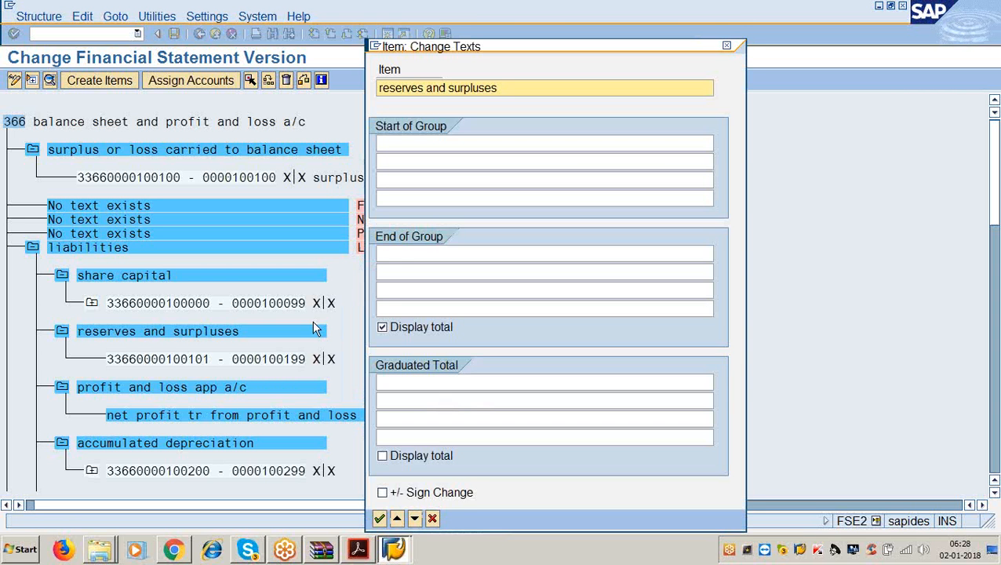
pyautogui.click(398, 257)
pyautogui.write('res')
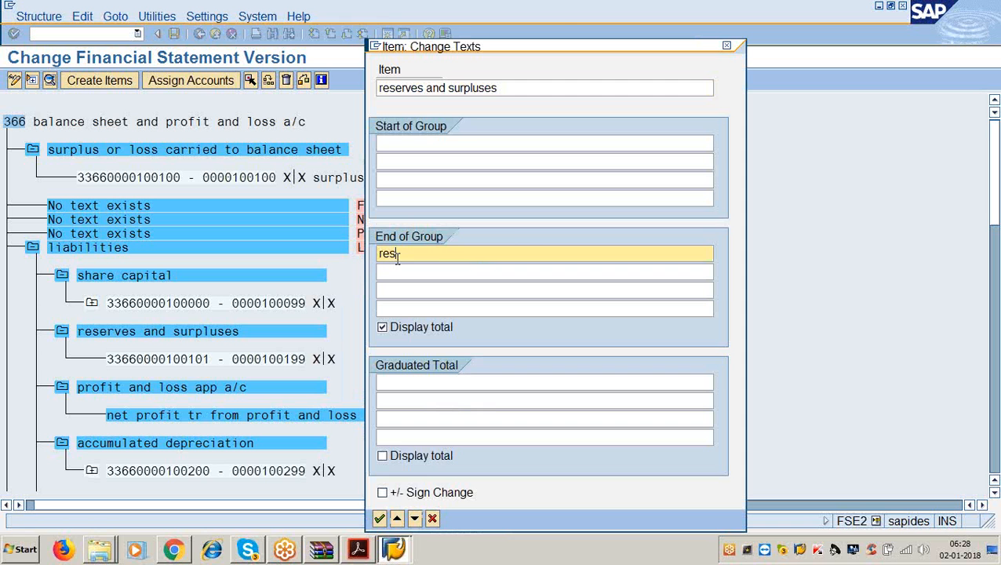
pyautogui.write('ervers and surpluses')
pyautogui.press('Return')
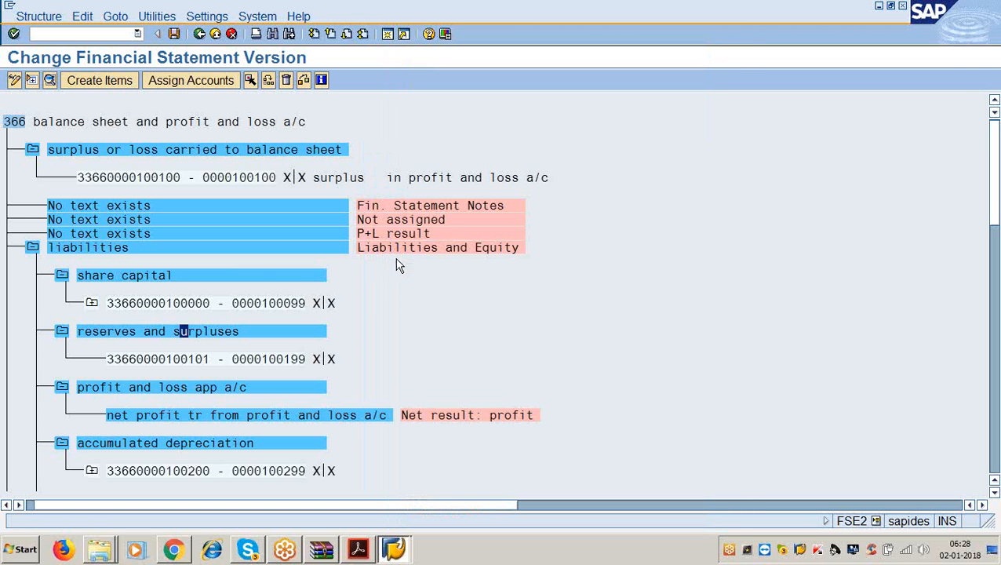
pyautogui.click(357, 551)
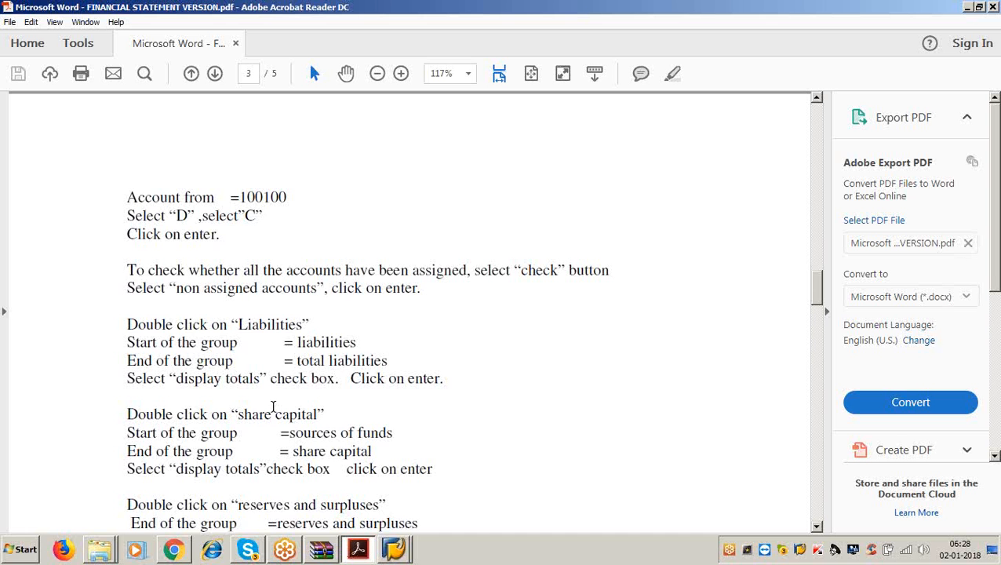
# - Read the PDF's 'Similarly…' and Assets steps on account groups, then minimise Acrobat
pyautogui.scroll(-5, 271, 407)
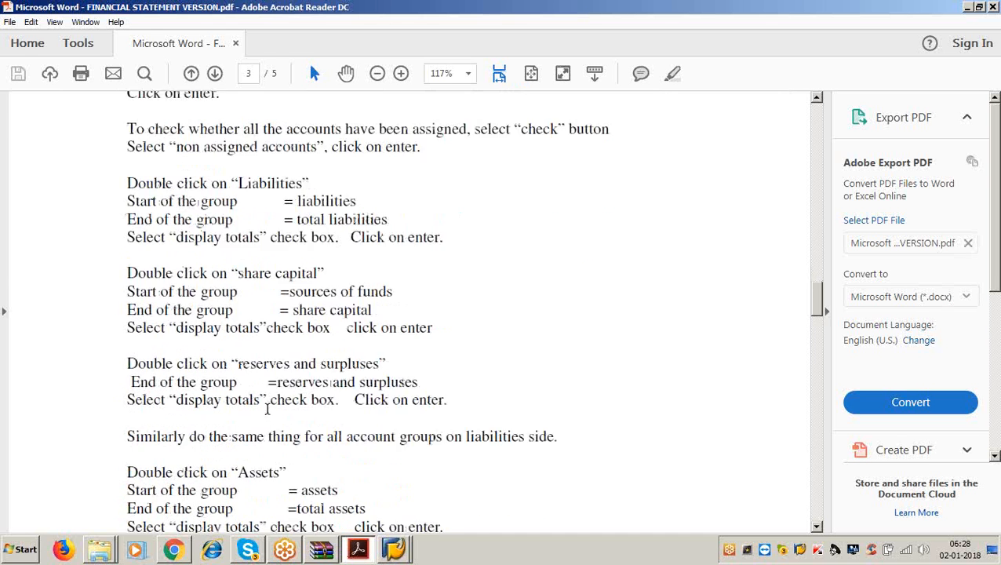
pyautogui.moveTo(125, 365); pyautogui.dragTo(575, 383)
pyautogui.click(577, 388)
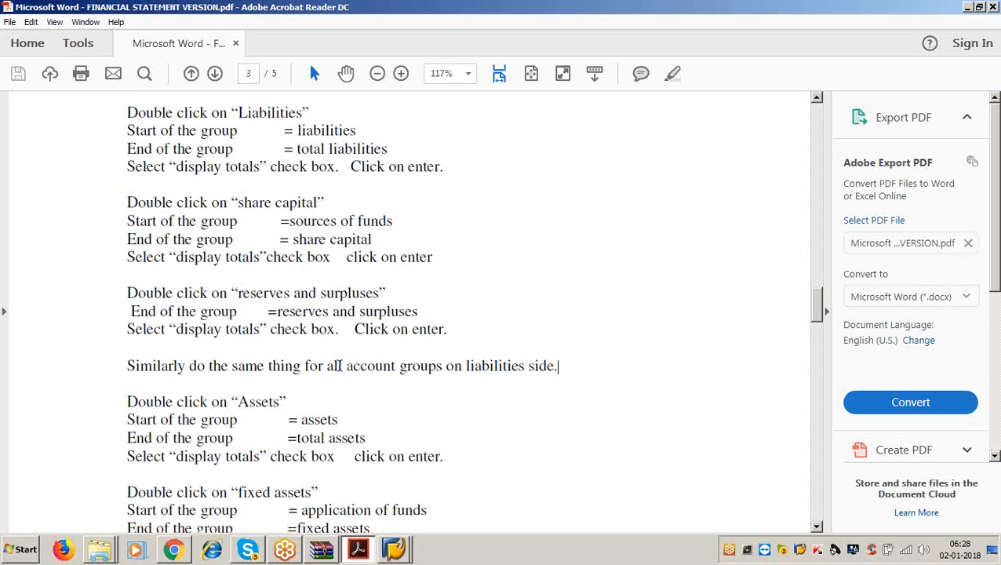
pyautogui.moveTo(346, 368); pyautogui.dragTo(441, 368)
pyautogui.click(429, 391)
pyautogui.moveTo(343, 368); pyautogui.dragTo(441, 368)
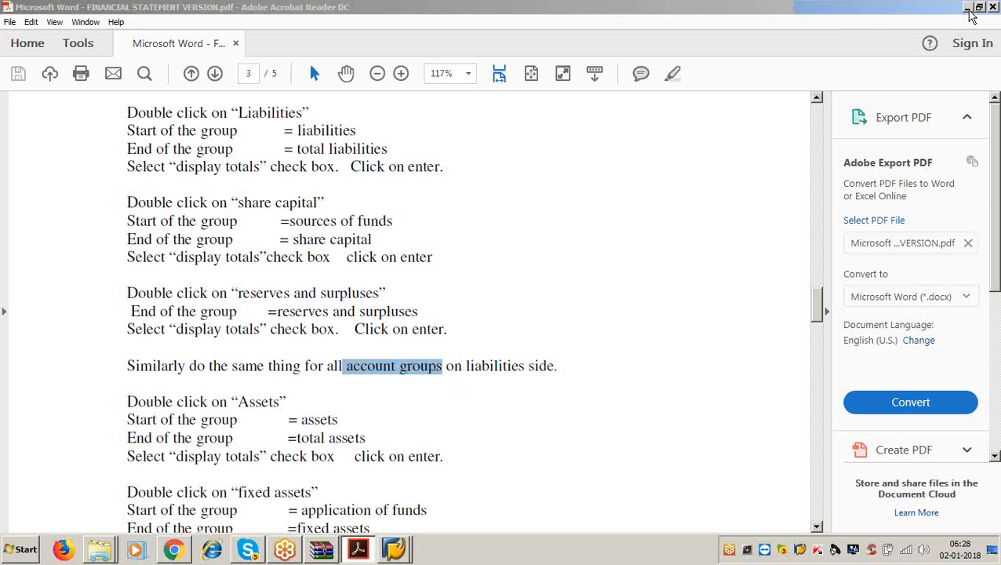
pyautogui.click(967, 8)
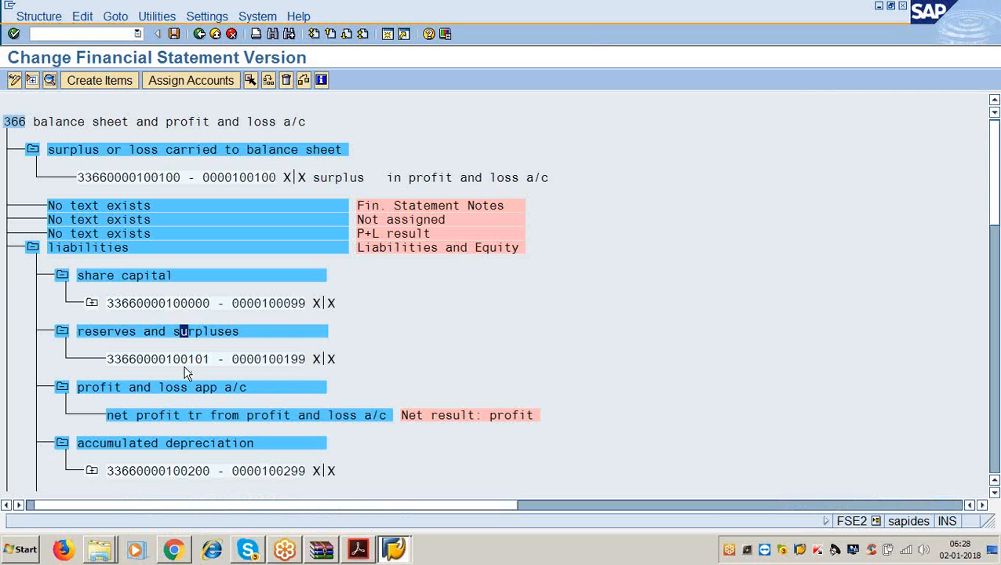
# - Give the profit and loss a/c item the end-of-group text 'net profit for the year'
pyautogui.doubleClick(165, 398)
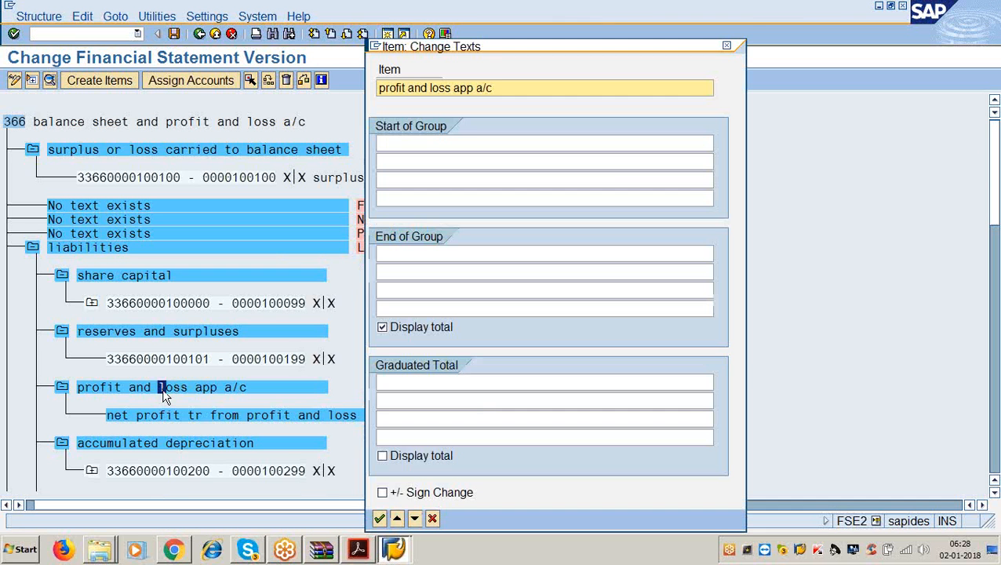
pyautogui.click(417, 253)
pyautogui.write('net')
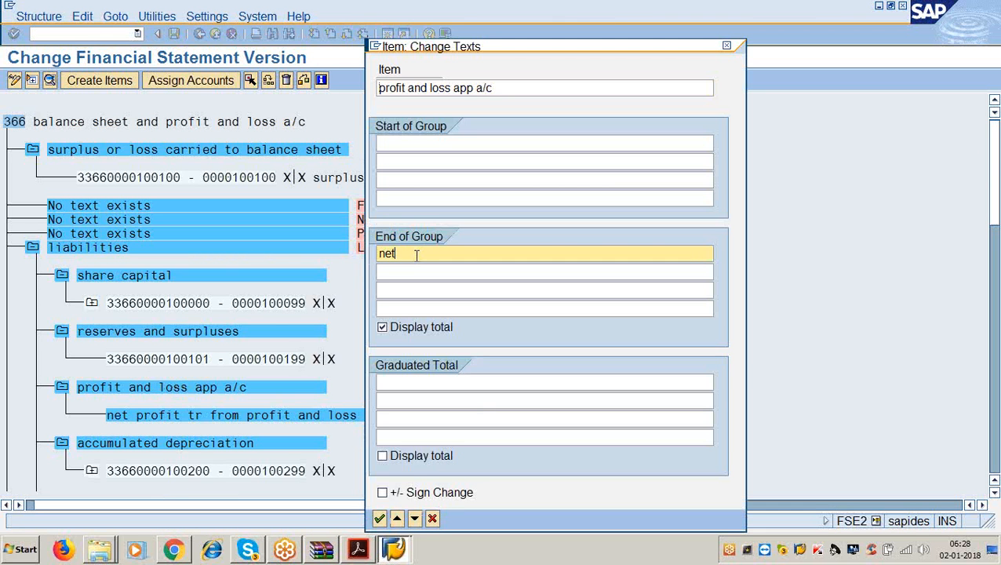
pyautogui.write(' profit for the ieya')
pyautogui.press('BackSpace')
pyautogui.press('BackSpace')
pyautogui.press('BackSpace')
pyautogui.press('BackSpace')
pyautogui.write('year')
pyautogui.press('Return')
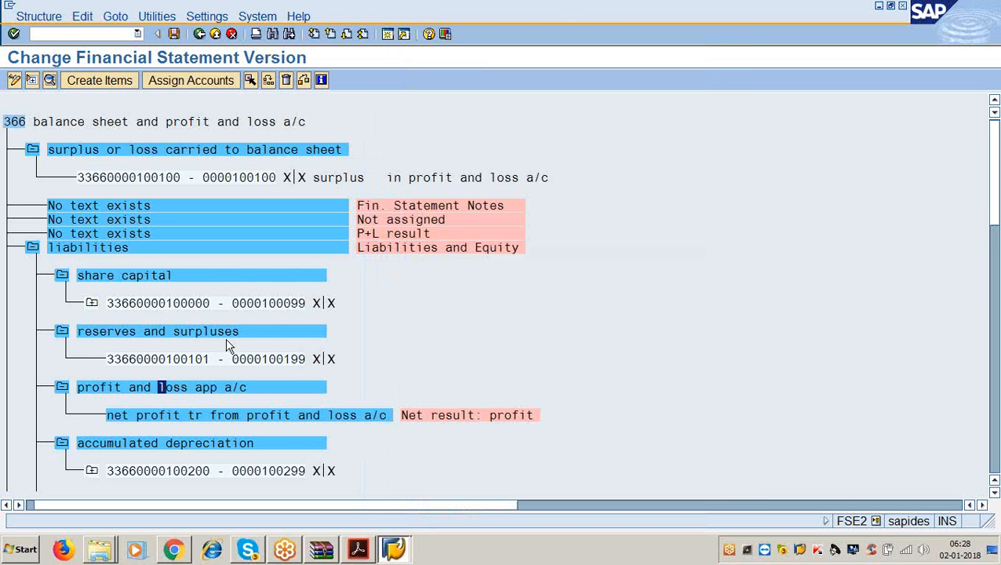
pyautogui.scroll(-1, 178, 417)
# - Set the accumulated depreciation item's end-of-group text to 'accumulated depreciation'
pyautogui.doubleClick(176, 415)
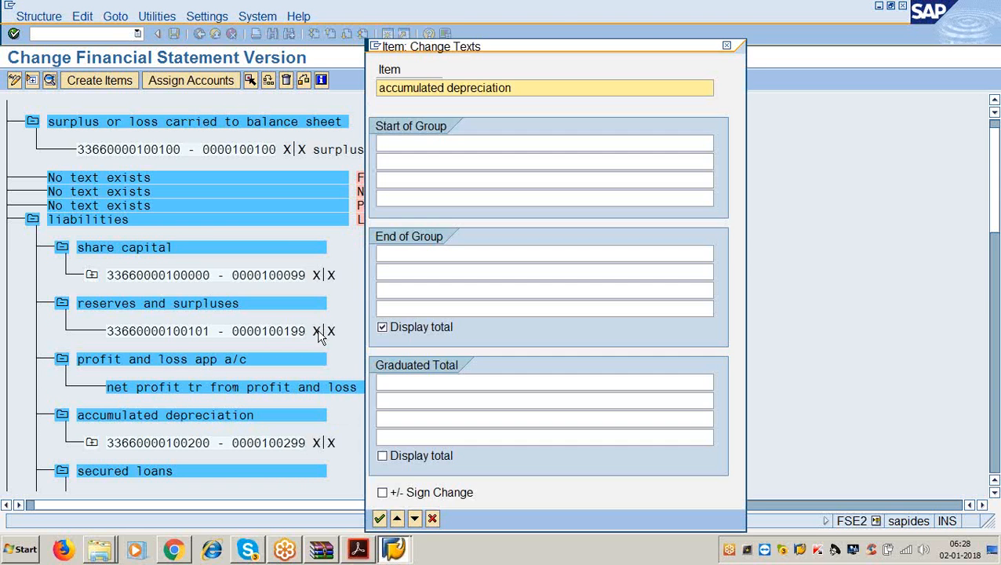
pyautogui.click(394, 253)
pyautogui.write('accum8')
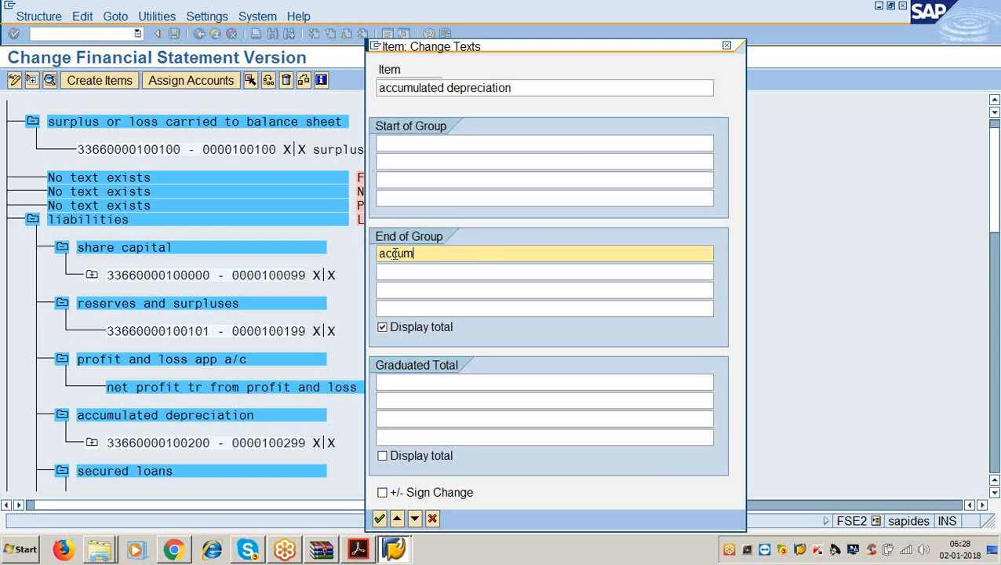
pyautogui.press('BackSpace')
pyautogui.press('BackSpace')
pyautogui.write('mulated depreciation')
pyautogui.press('Return')
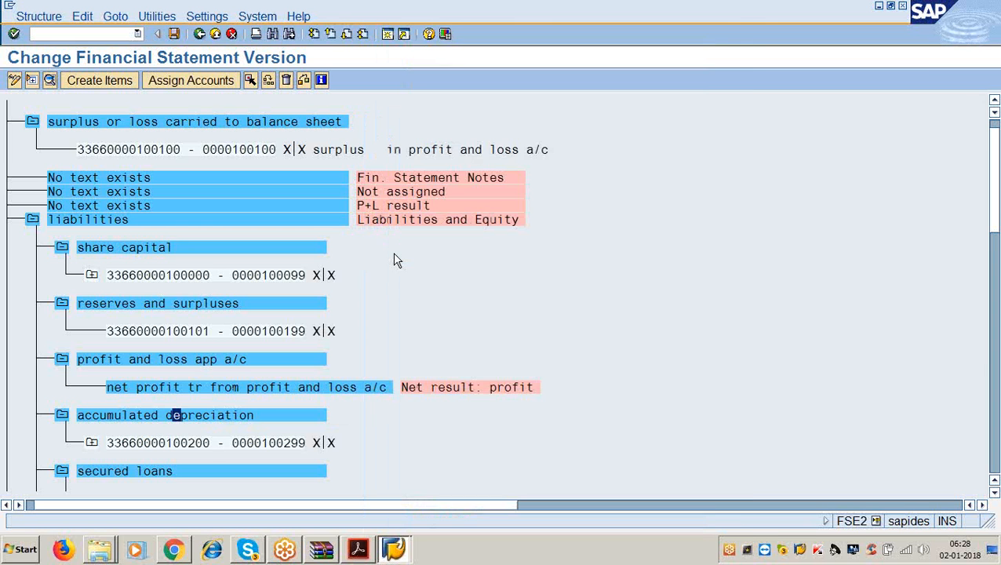
pyautogui.scroll(-2, 394, 258)
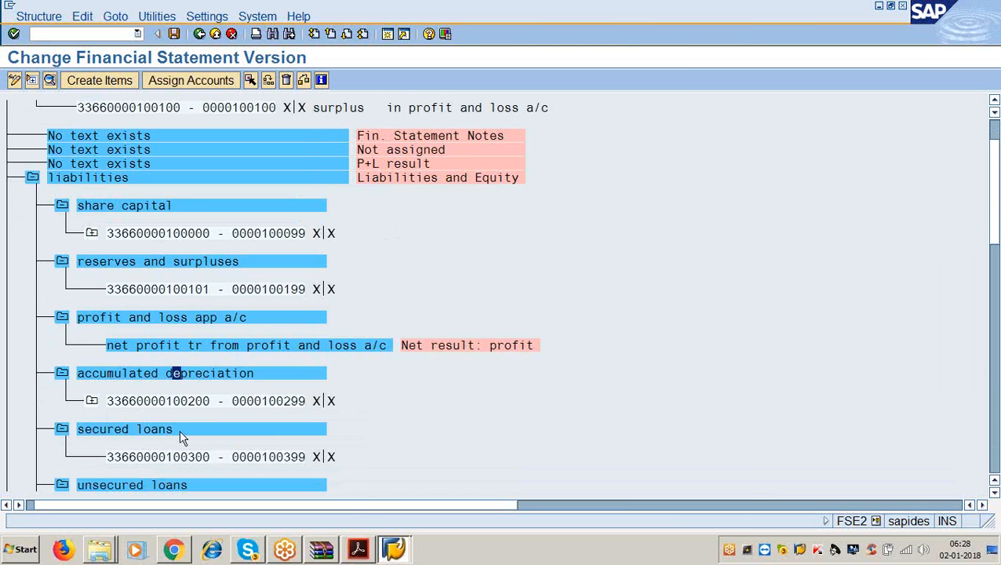
# - Add end-of-group texts 'secured loans' and 'unsecured loans' to the two loan items
pyautogui.doubleClick(180, 432)
pyautogui.click(469, 253)
pyautogui.write('s')
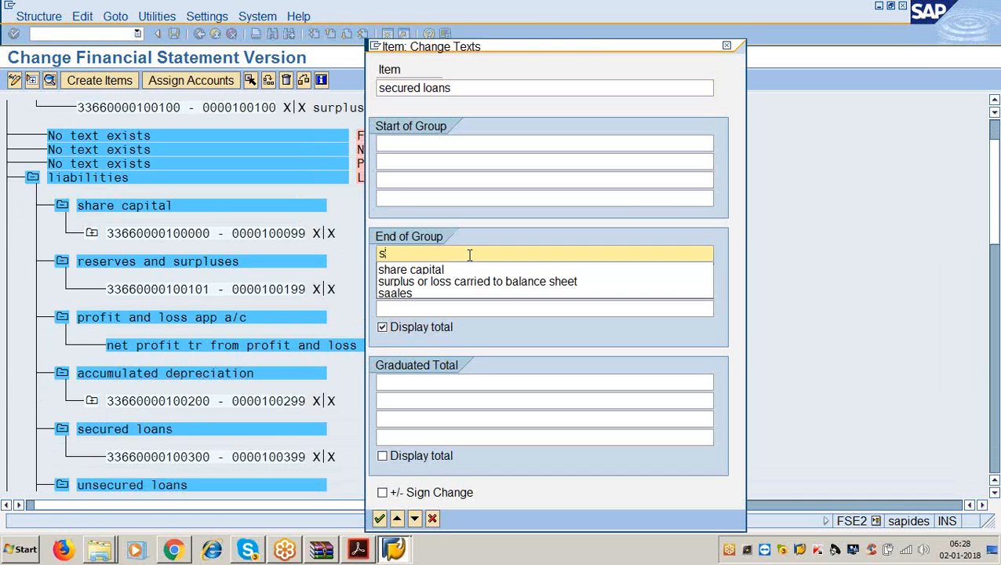
pyautogui.write('ecured loans')
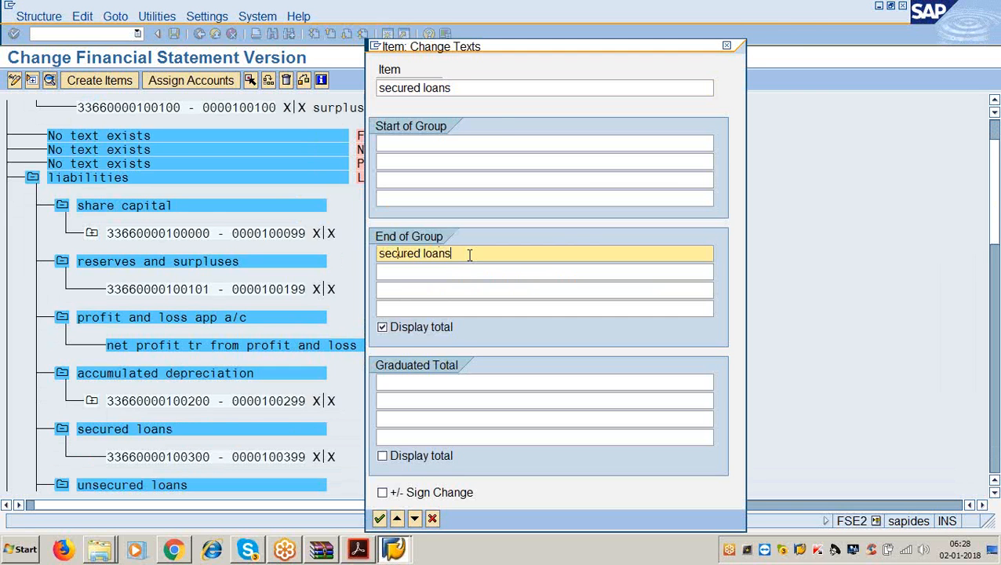
pyautogui.press('Return')
pyautogui.scroll(-2, 455, 274)
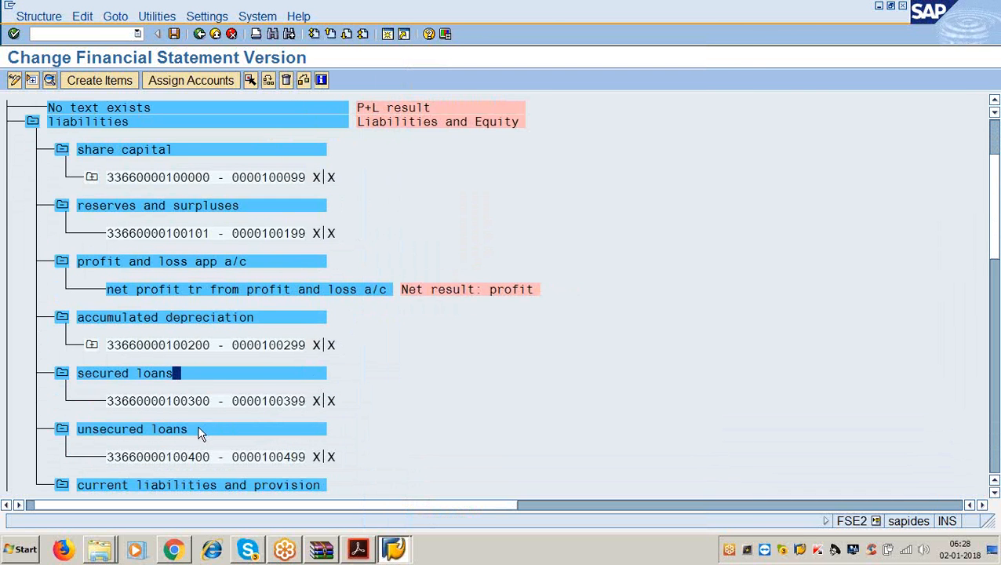
pyautogui.doubleClick(199, 430)
pyautogui.click(401, 251)
pyautogui.write('u')
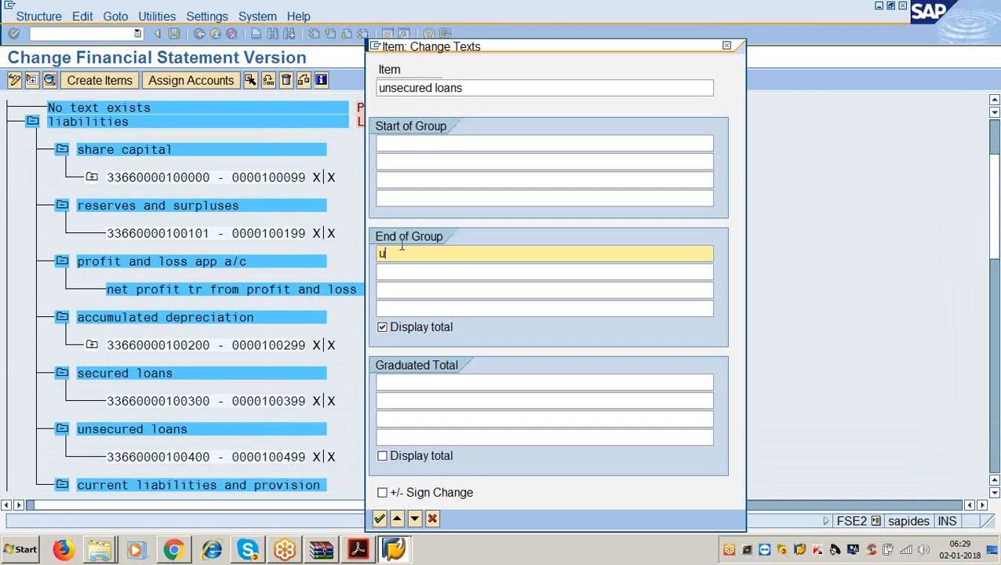
pyautogui.write('nsecured loans')
pyautogui.press('Return')
pyautogui.scroll(-2, 299, 359)
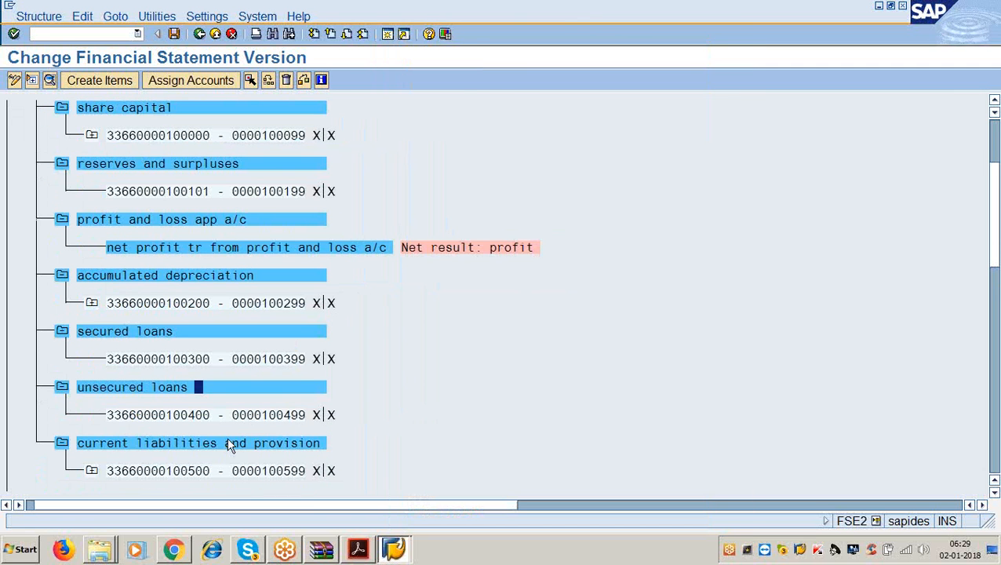
# - Give current liabilities and provision the end-of-group text 'current liabillities and provision', then go to the PDF guide
pyautogui.doubleClick(222, 444)
pyautogui.click(396, 253)
pyautogui.write('c')
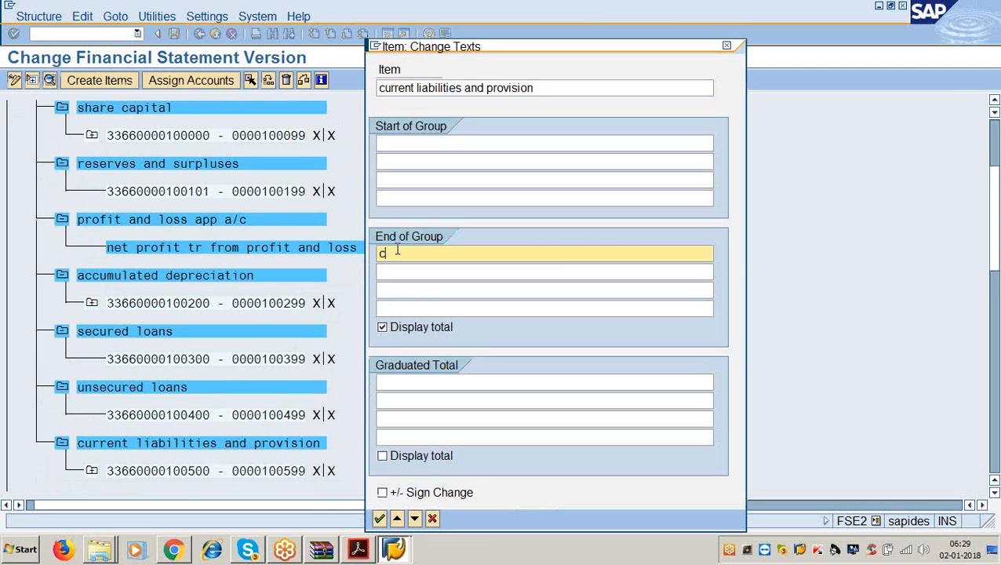
pyautogui.write('urrent liabillities and rovi')
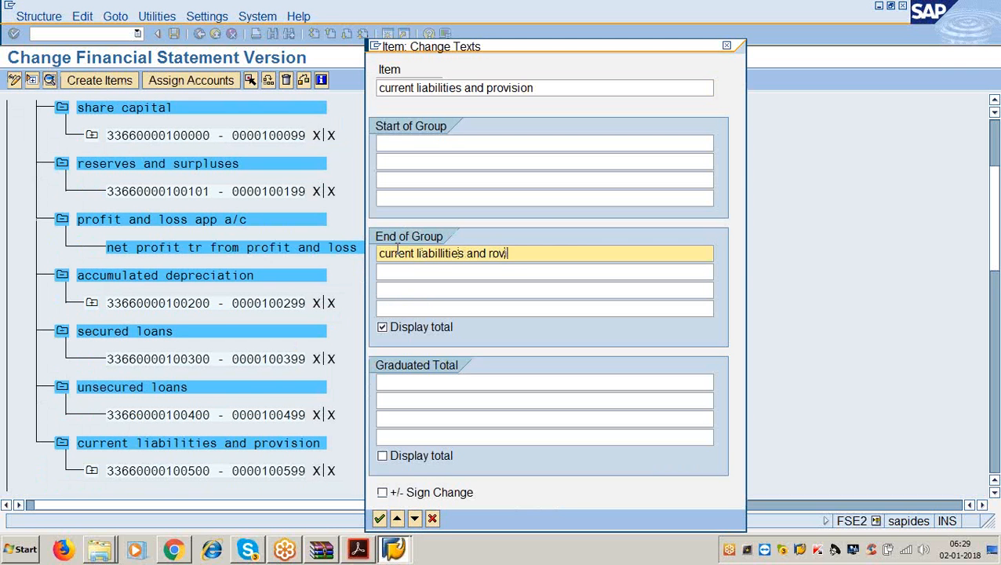
pyautogui.press('BackSpace')
pyautogui.press('BackSpace')
pyautogui.press('BackSpace')
pyautogui.press('BackSpace')
pyautogui.write('proisi')
pyautogui.press('BackSpace')
pyautogui.press('BackSpace')
pyautogui.press('BackSpace')
pyautogui.write('viion')
pyautogui.press('BackSpace')
pyautogui.press('BackSpace')
pyautogui.press('BackSpace')
pyautogui.write('sions')
pyautogui.press('Return')
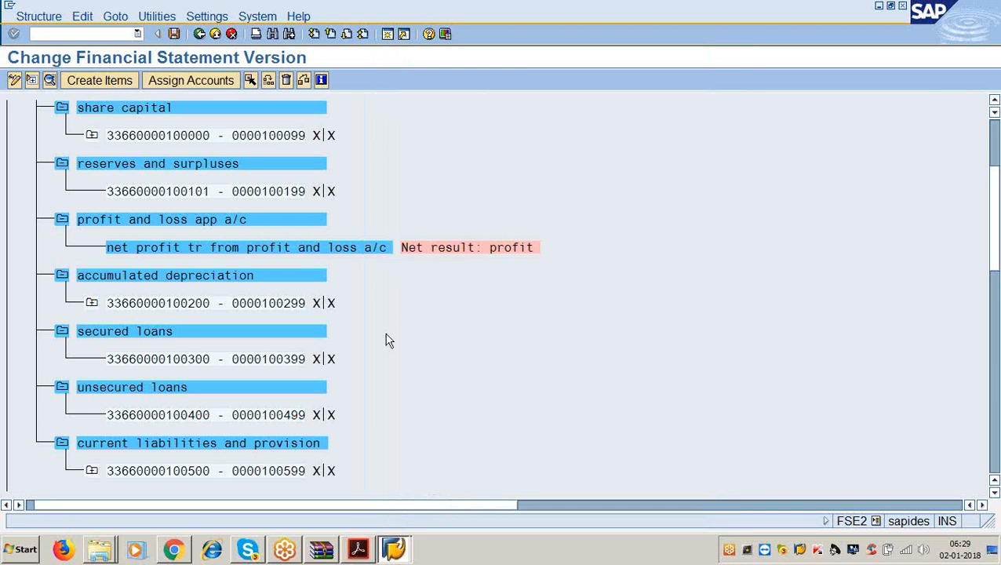
pyautogui.scroll(-1, 353, 336)
pyautogui.scroll(-1, 330, 332)
pyautogui.hotkey('alt', 'Tab')
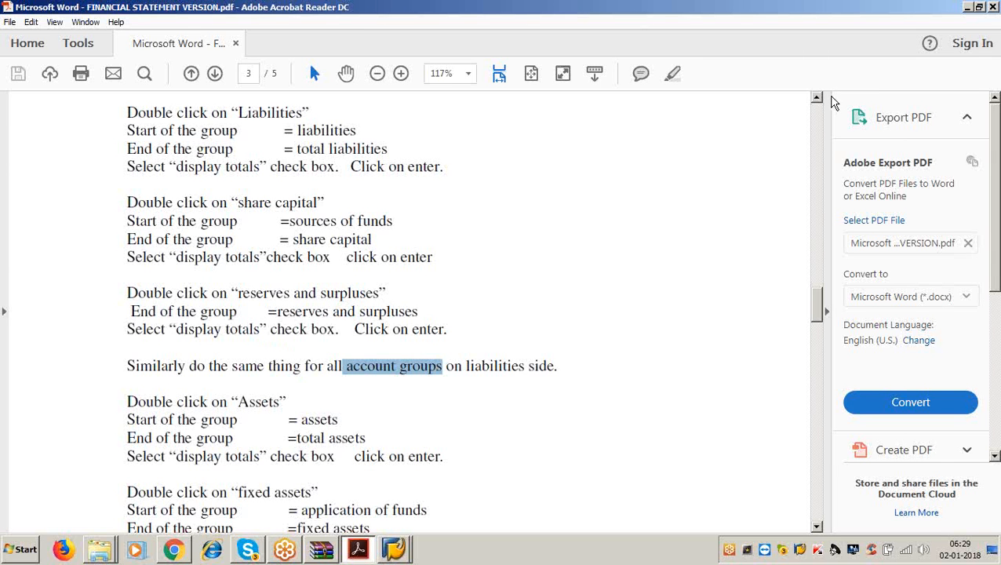
# - Review the Assets instructions in the PDF guide, then minimize it to return to SAP
pyautogui.hotkey('alt', 'Tab')
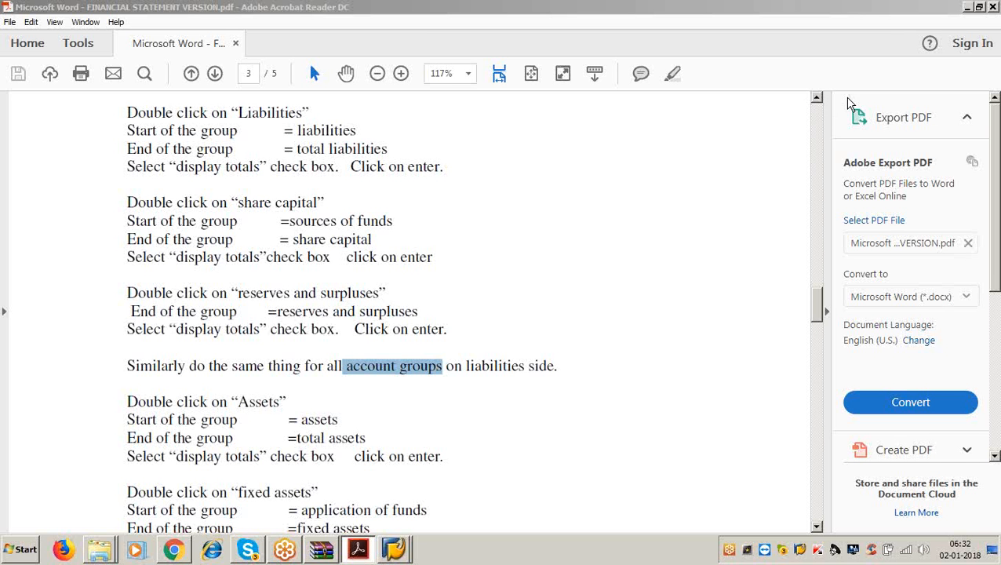
pyautogui.click(458, 416)
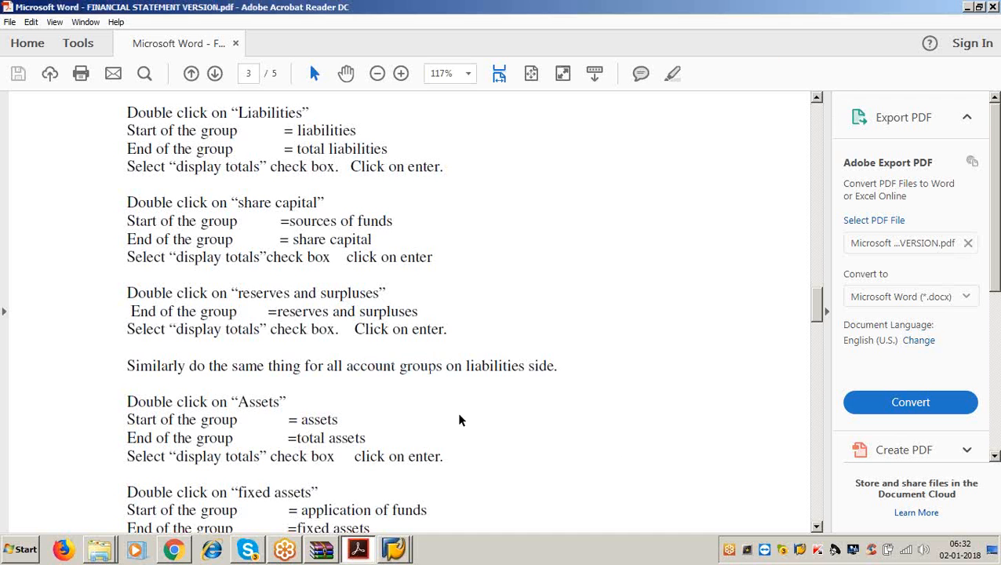
pyautogui.click(287, 402)
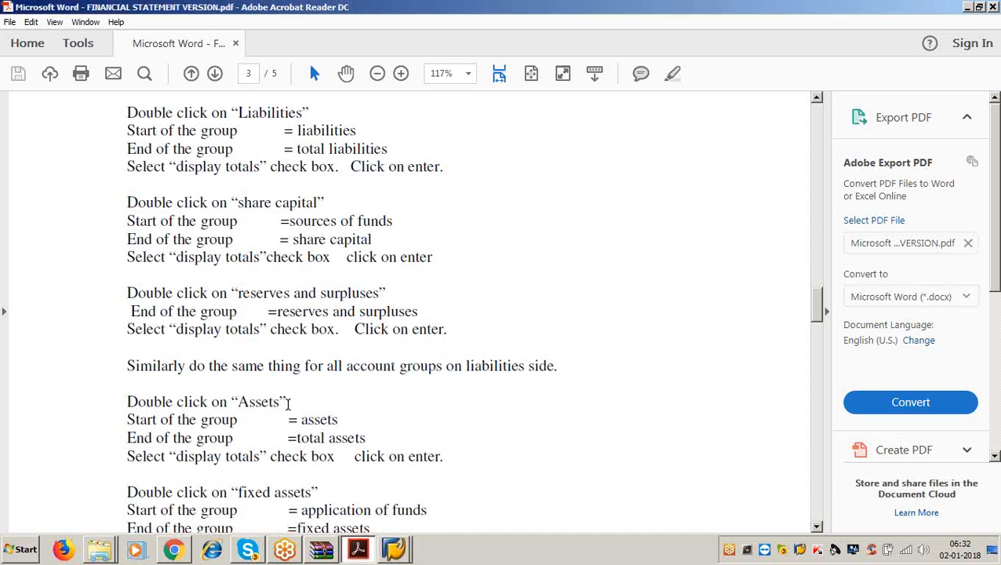
pyautogui.click(970, 11)
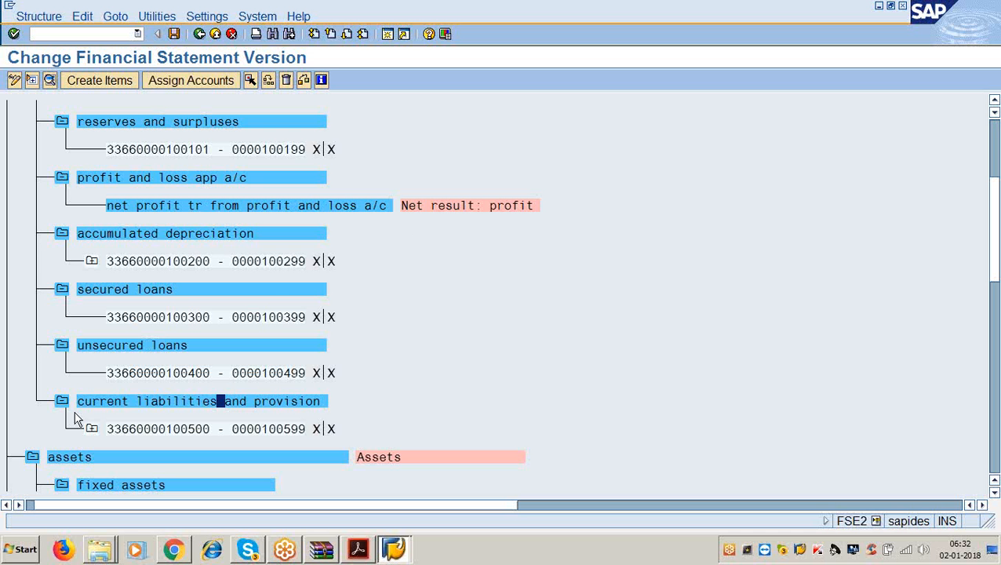
# - Give the assets item start-of-group text 'assets' and end-of-group text 'total assets'
pyautogui.doubleClick(92, 458)
pyautogui.click(386, 142)
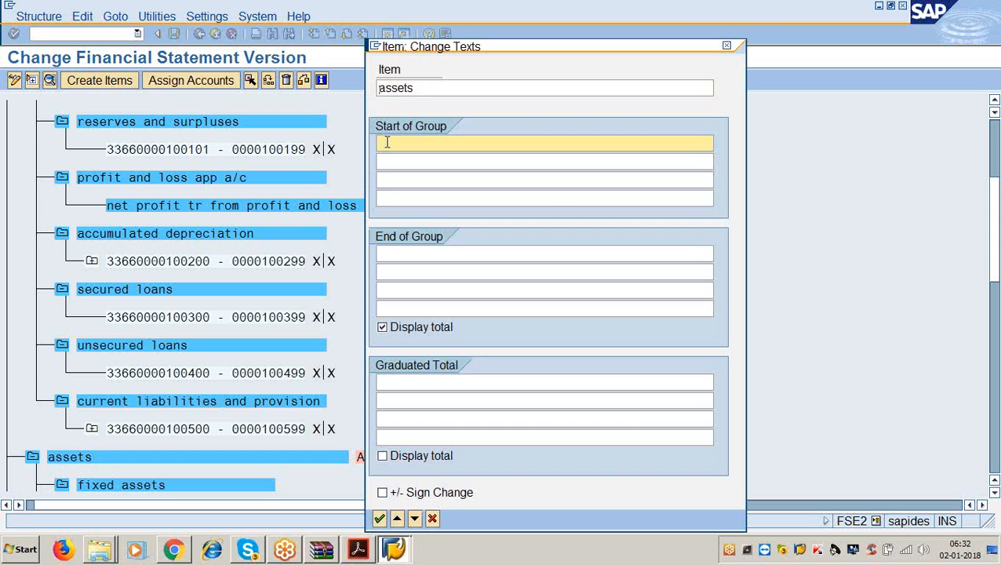
pyautogui.write('ssets')
pyautogui.press('BackSpace')
pyautogui.press('BackSpace')
pyautogui.press('BackSpace')
pyautogui.press('BackSpace')
pyautogui.press('BackSpace')
pyautogui.write('as')
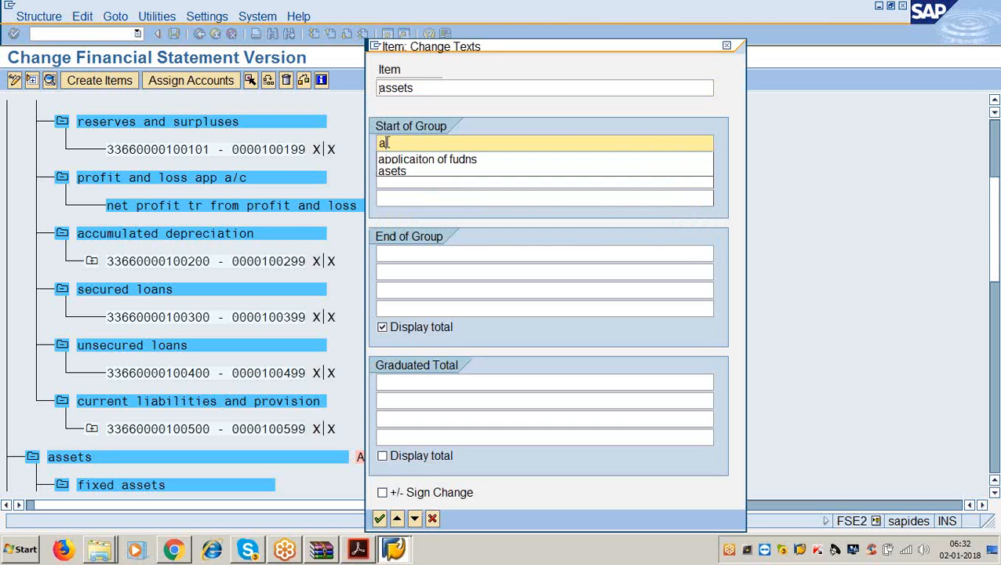
pyautogui.write('setd')
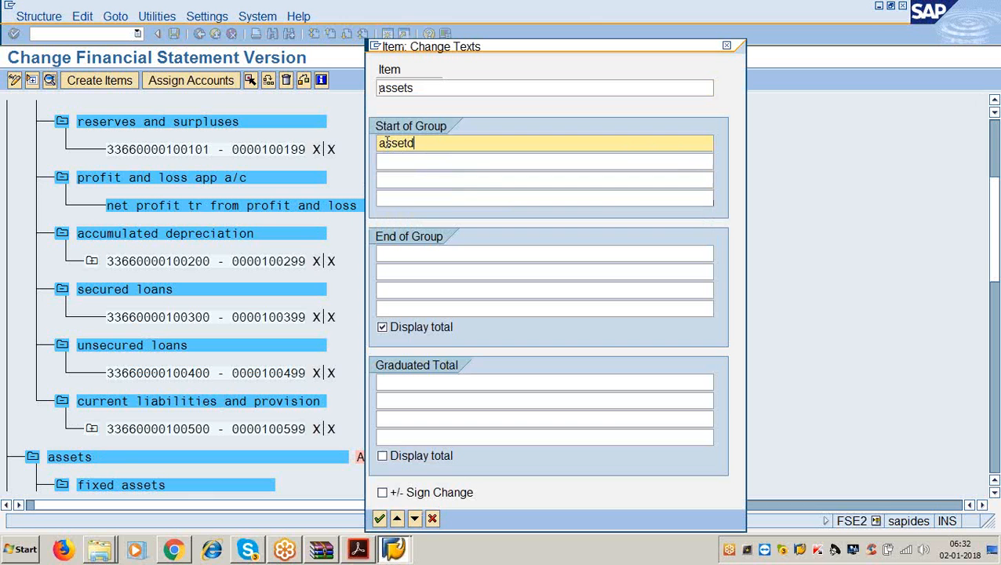
pyautogui.press('BackSpace')
pyautogui.write('s')
pyautogui.click(408, 254)
pyautogui.write('totla')
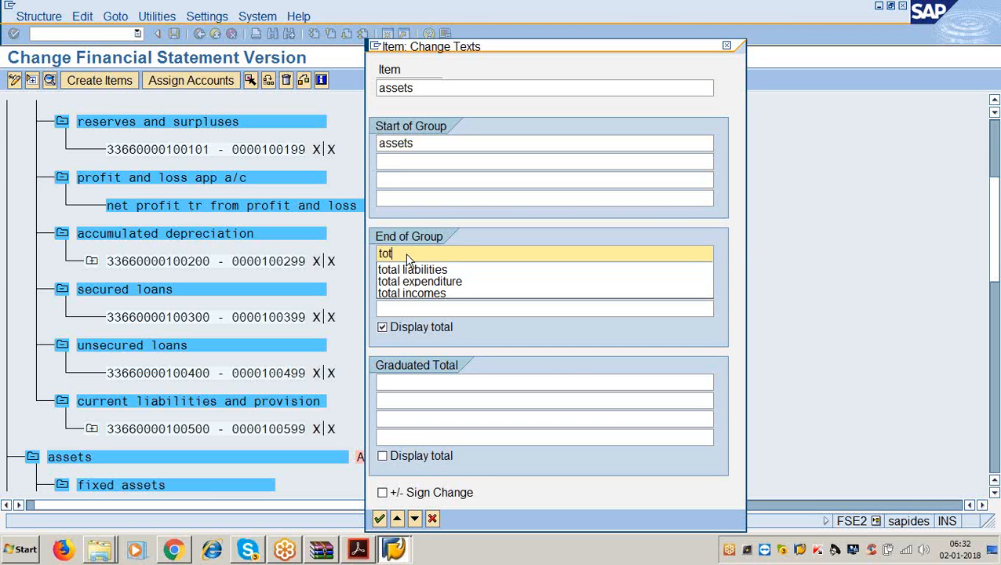
pyautogui.press('BackSpace')
pyautogui.press('BackSpace')
pyautogui.press('BackSpace')
pyautogui.write('al assets')
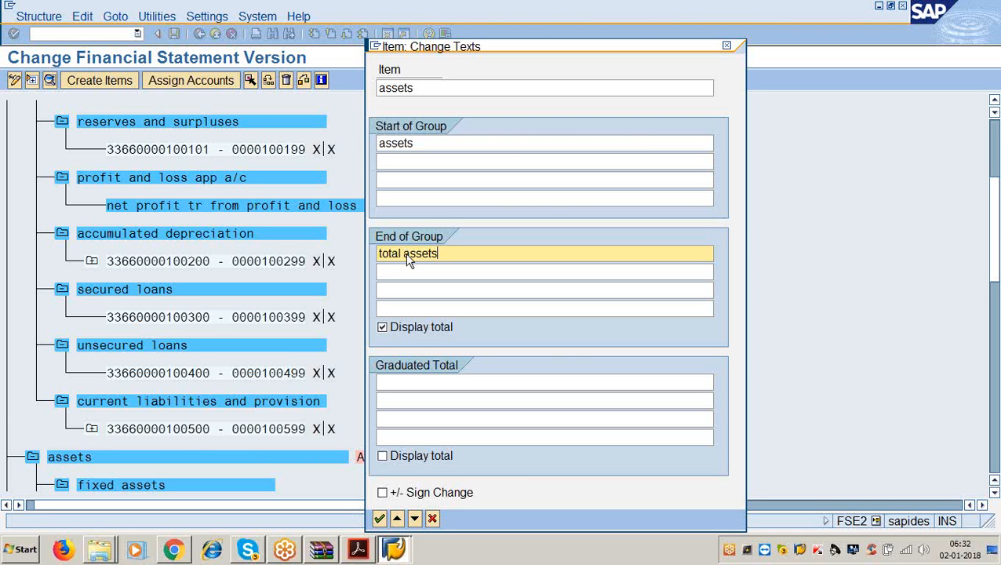
pyautogui.press('Return')
pyautogui.scroll(-2, 400, 263)
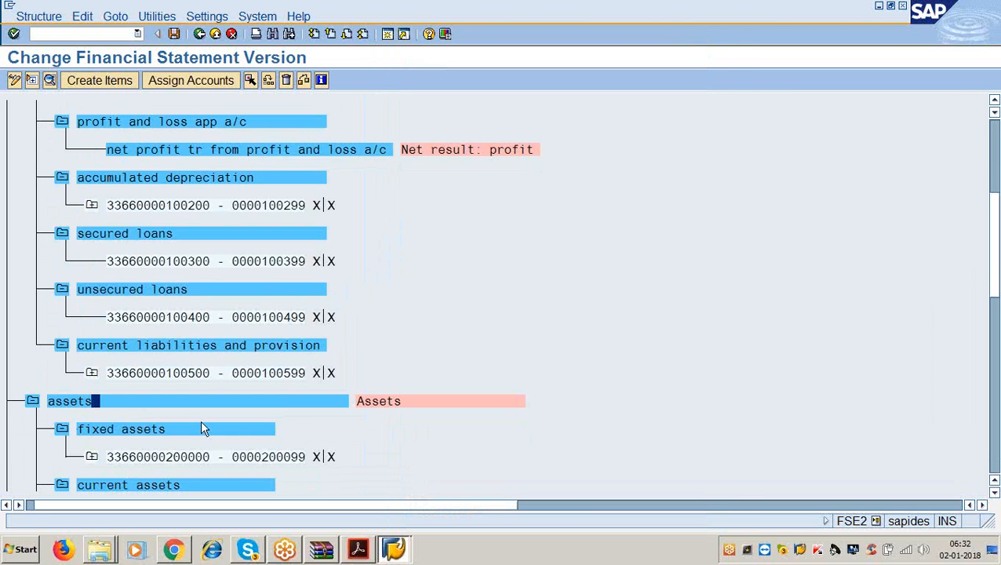
# - Set fixed assets' group texts to 'application of funds' at the start and 'fixed assets' at the end
pyautogui.doubleClick(177, 426)
pyautogui.click(408, 146)
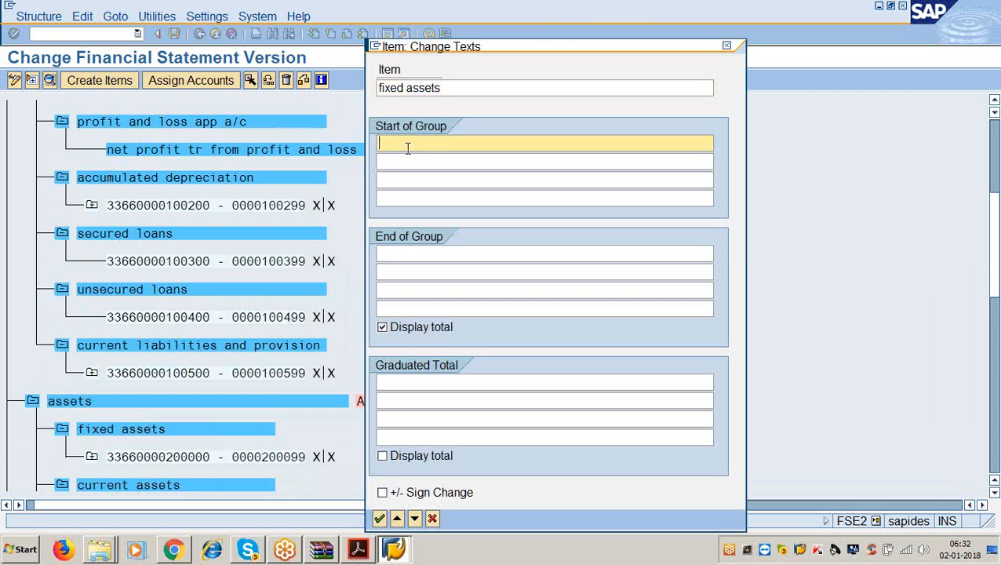
pyautogui.write('appl')
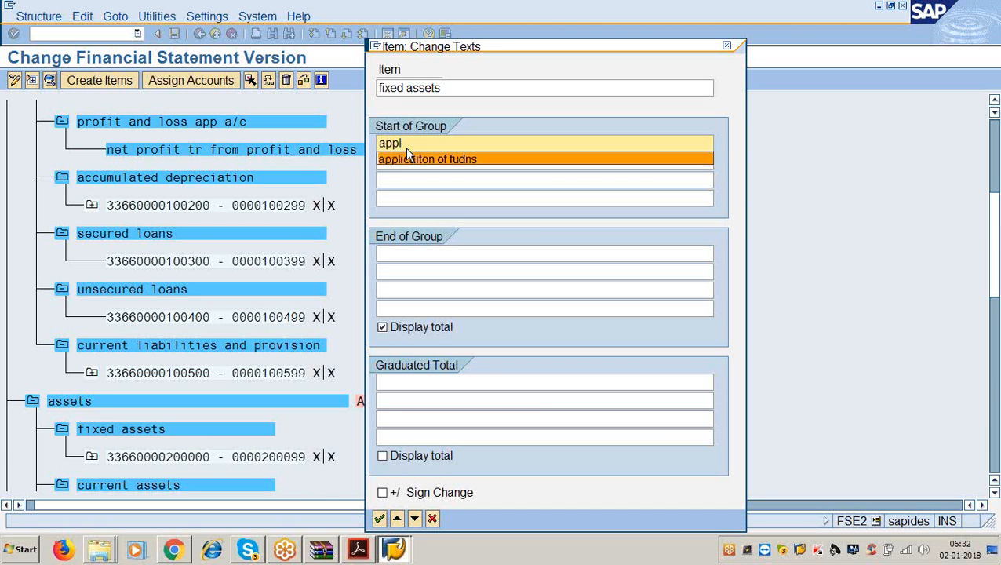
pyautogui.click(407, 154)
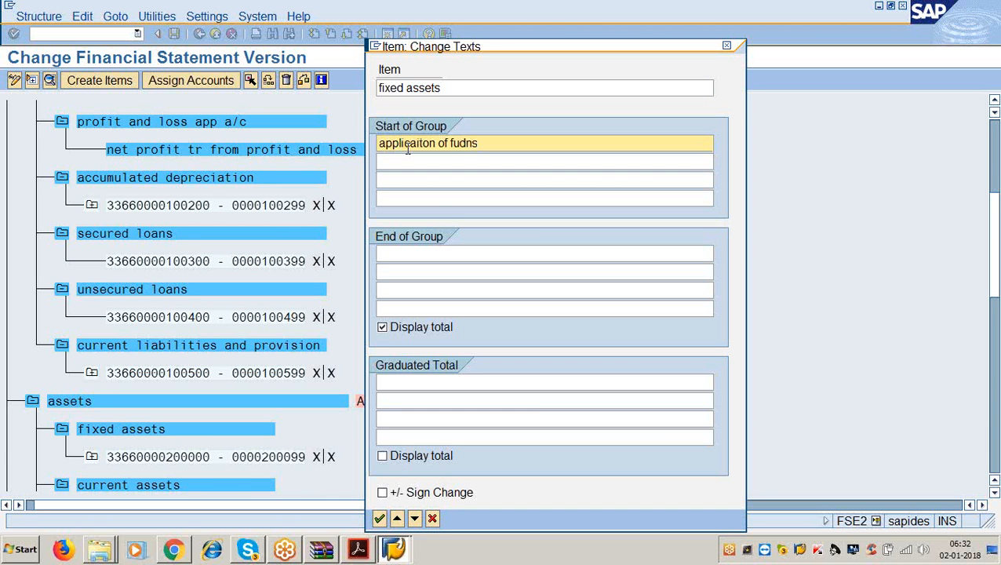
pyautogui.press('Tab')
pyautogui.press('Tab')
pyautogui.press('Tab')
pyautogui.press('Tab')
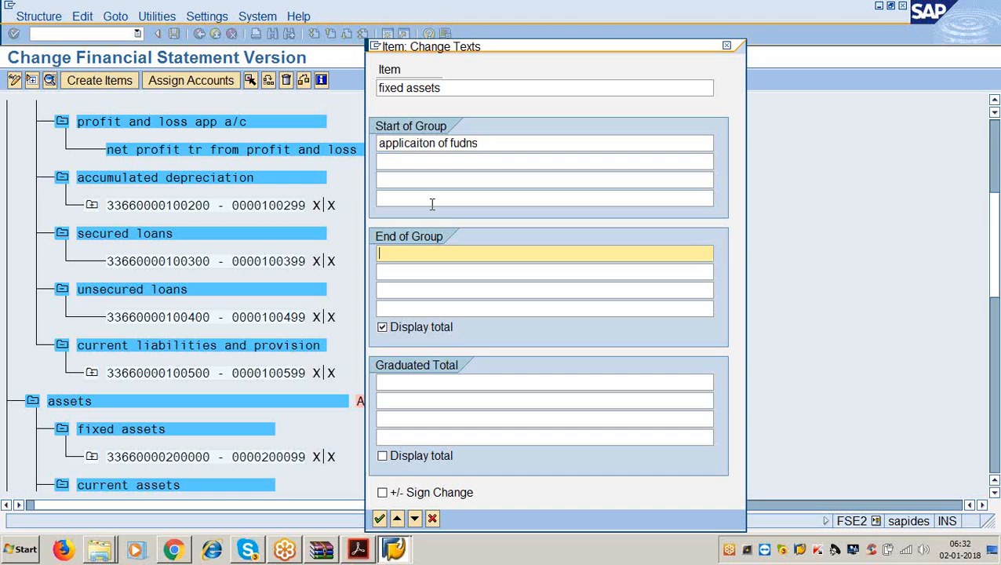
pyautogui.write('fixed assets')
pyautogui.press('Return')
pyautogui.scroll(-3, 329, 337)
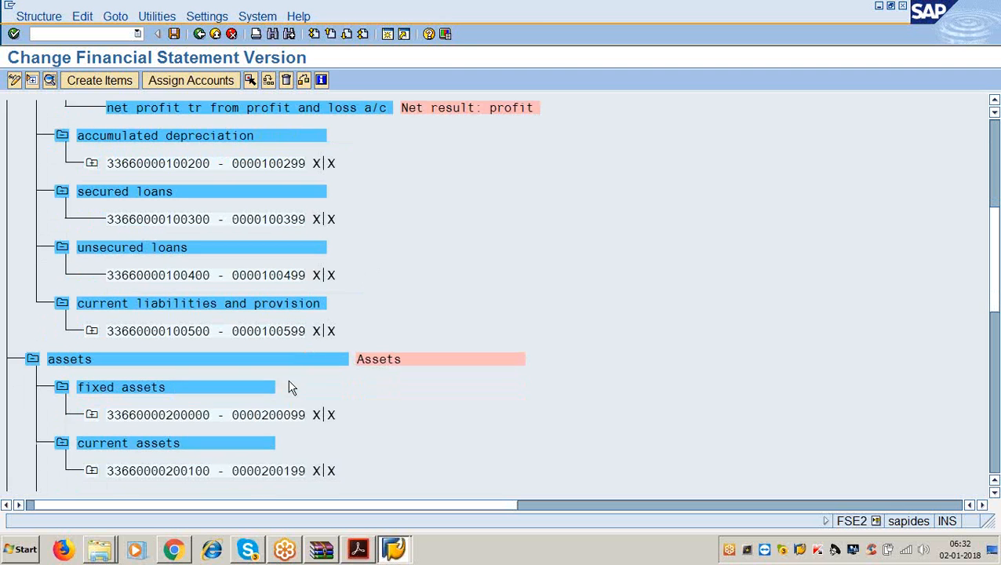
# - Check the instructions PDF, then minimize it to return to SAP
pyautogui.click(358, 548)
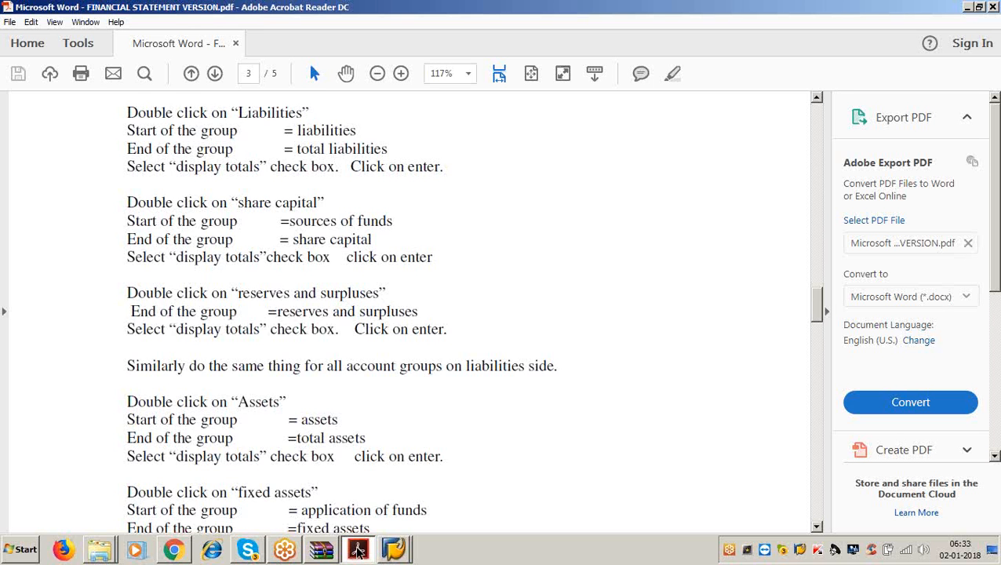
pyautogui.scroll(-5, 408, 313)
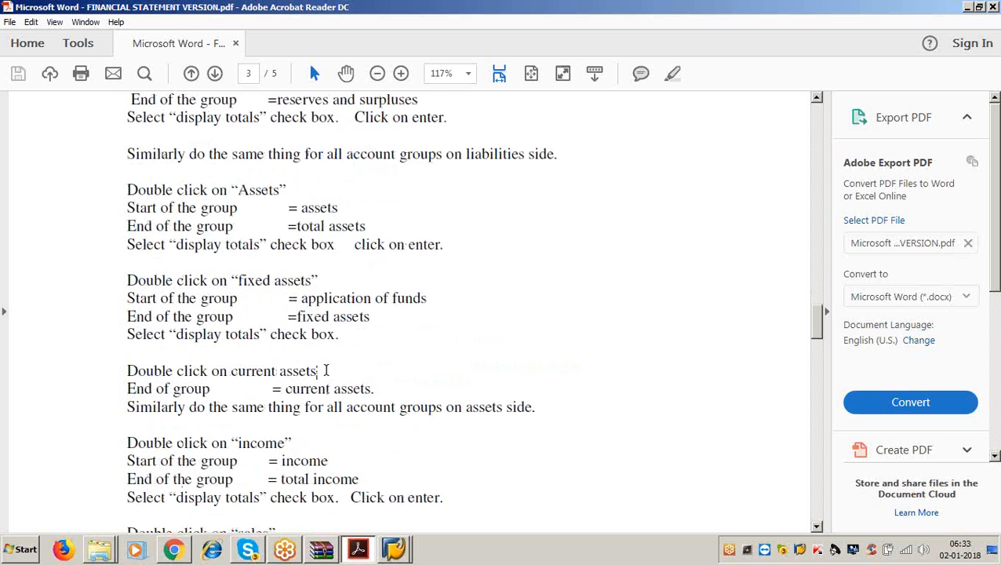
pyautogui.click(967, 9)
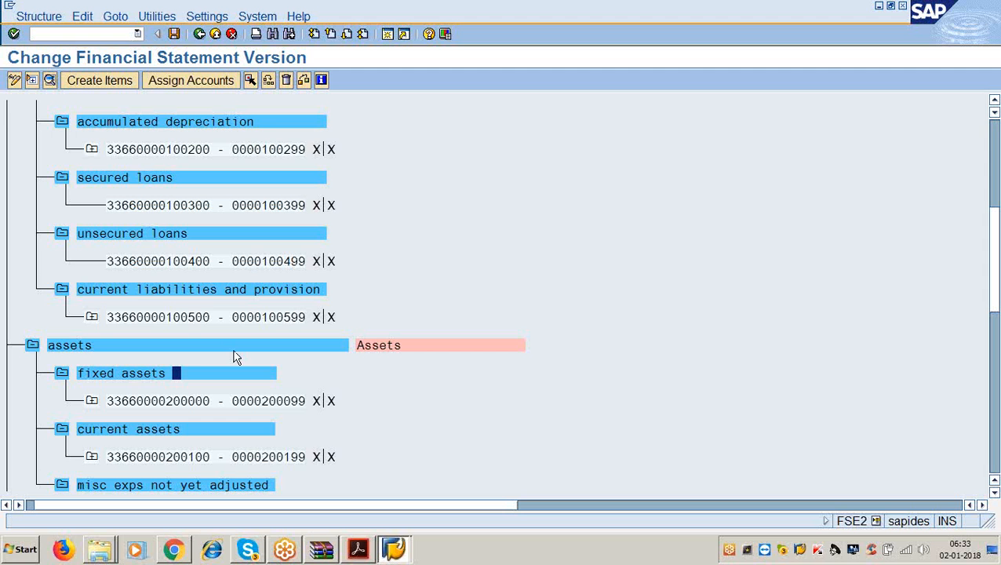
# - Give the current assets item the end-of-group text 'current assets'
pyautogui.doubleClick(161, 428)
pyautogui.click(379, 253)
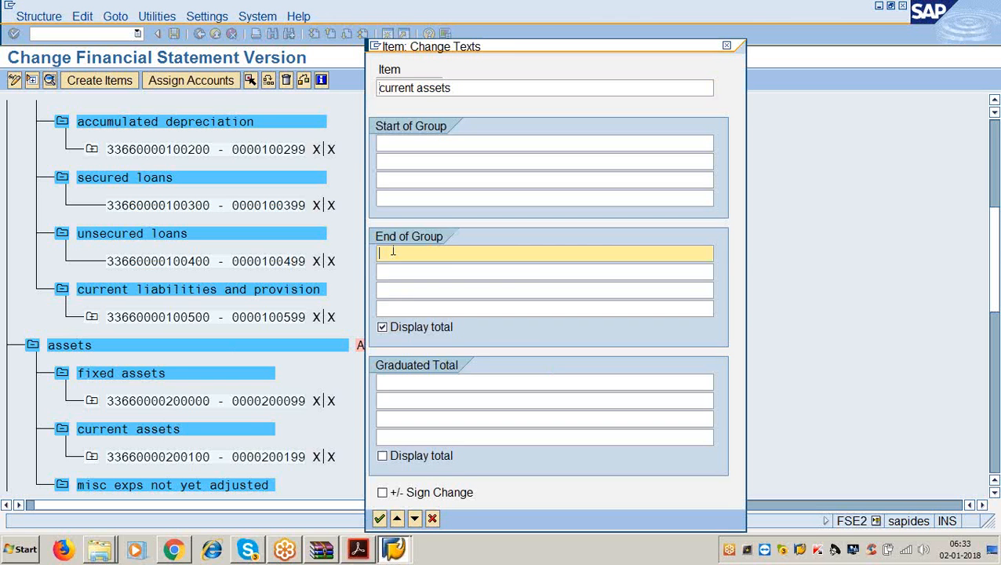
pyautogui.write('current asst')
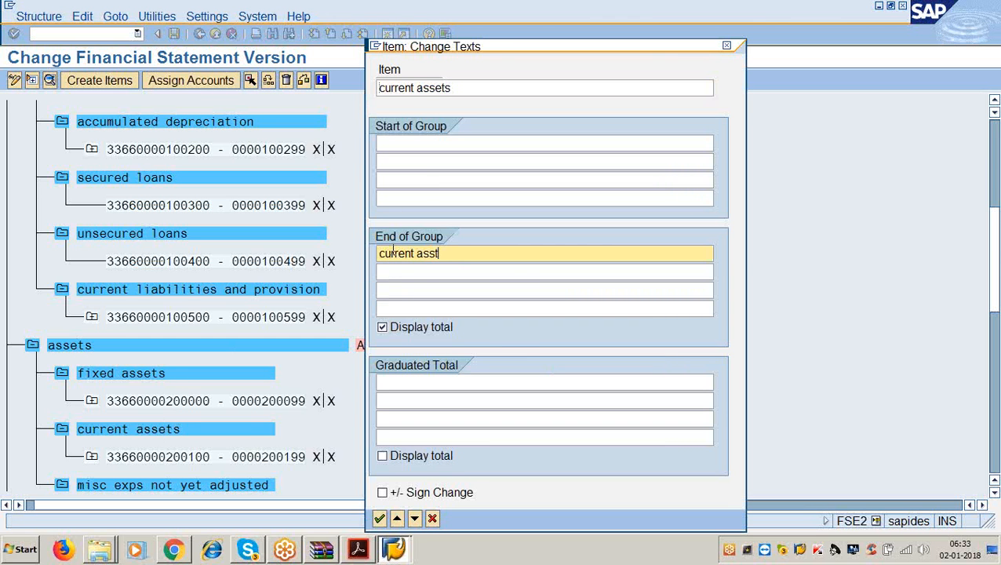
pyautogui.press('BackSpace')
pyautogui.write('ets')
pyautogui.press('Return')
pyautogui.scroll(-1, 363, 281)
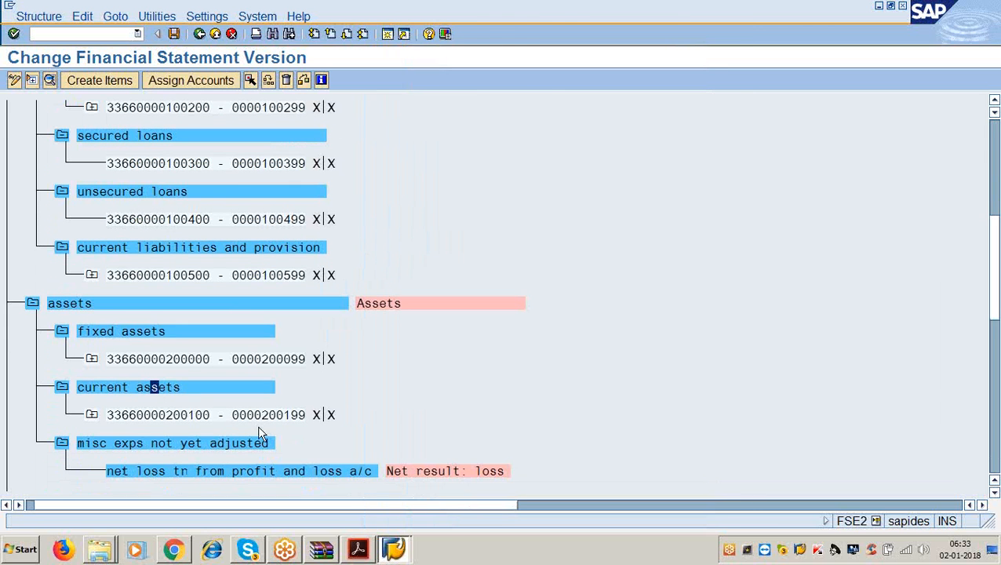
# - Highlight 'account groups' in the guide's assets-side instruction, then return to SAP
pyautogui.click(359, 551)
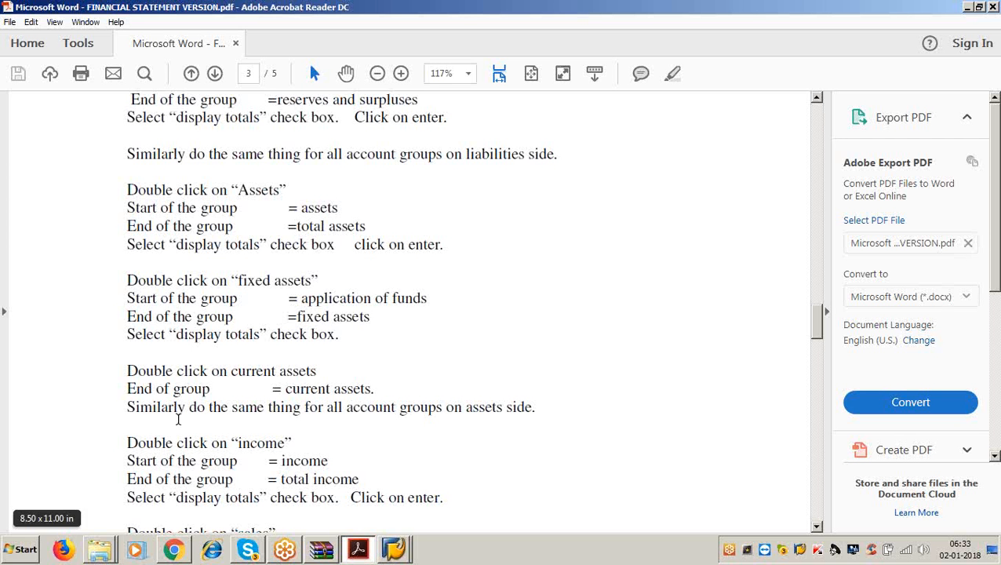
pyautogui.moveTo(128, 406); pyautogui.dragTo(540, 402)
pyautogui.click(540, 403)
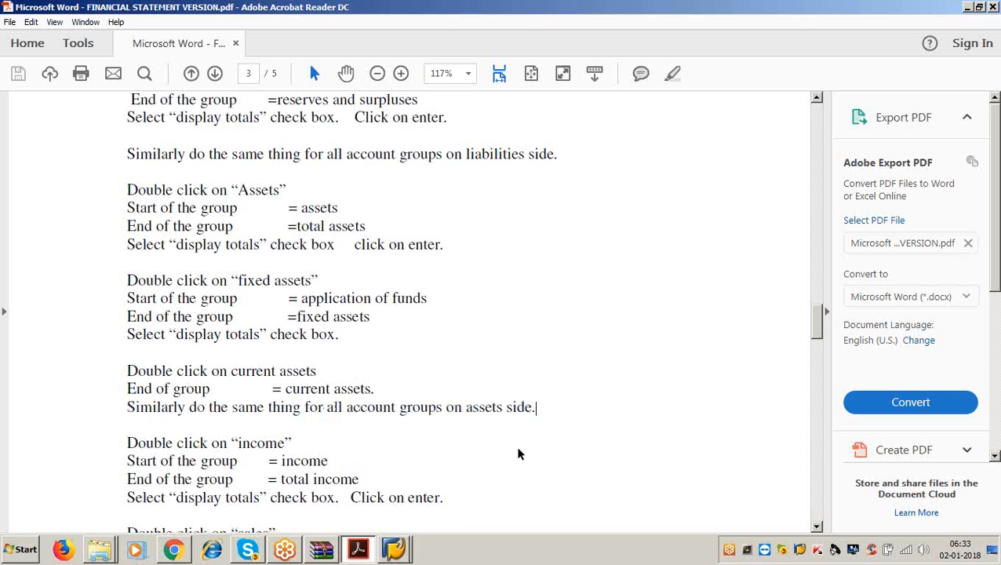
pyautogui.moveTo(346, 407); pyautogui.dragTo(411, 407)
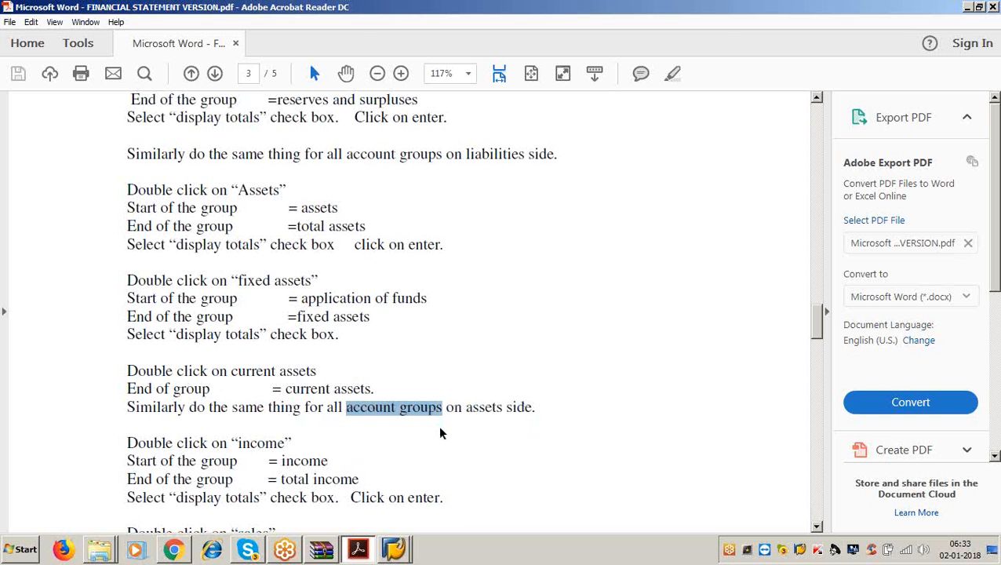
pyautogui.hotkey('alt', 'Tab')
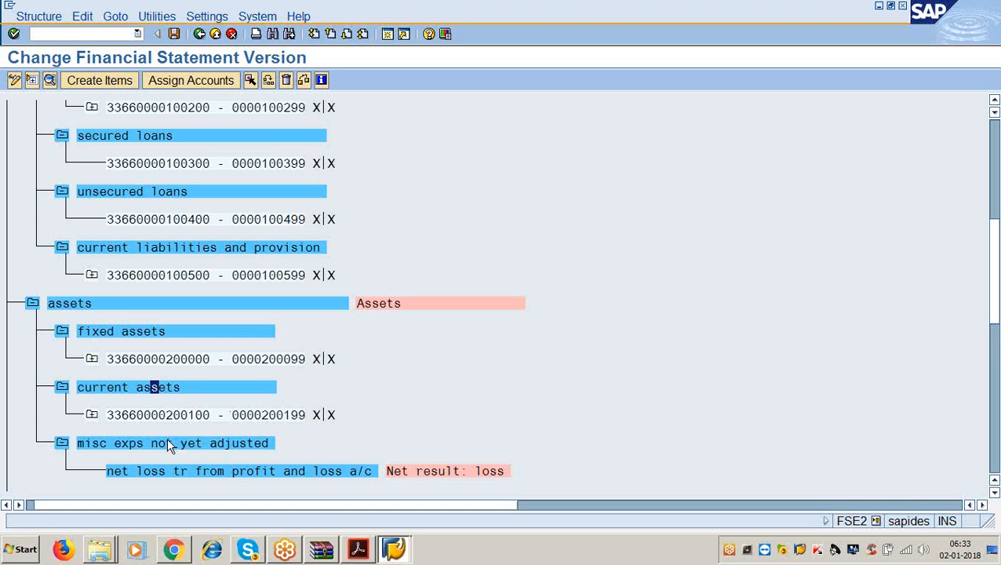
# - Give misc exps not yet adjusted the end-of-group text 'net profit for the year'
pyautogui.doubleClick(167, 443)
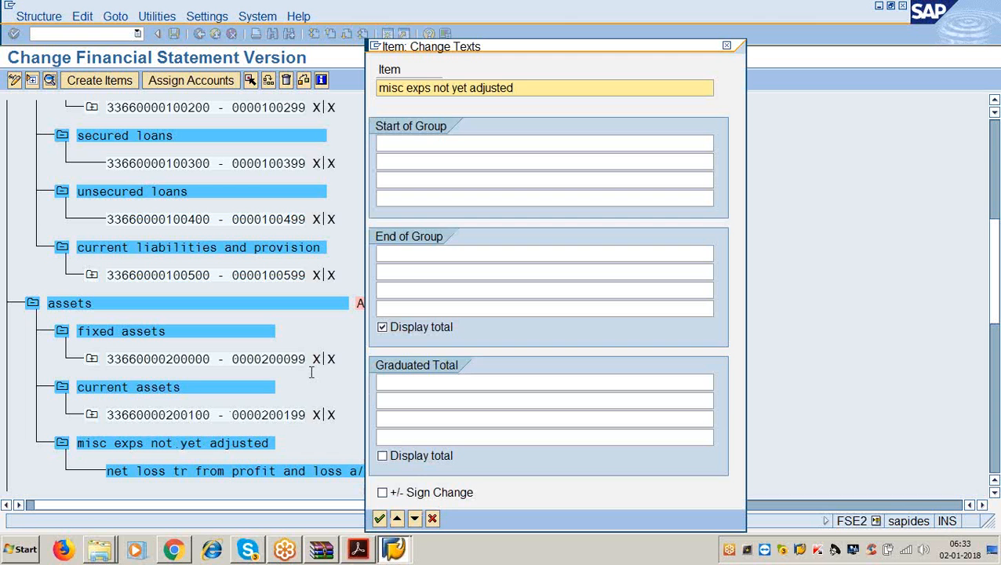
pyautogui.click(419, 253)
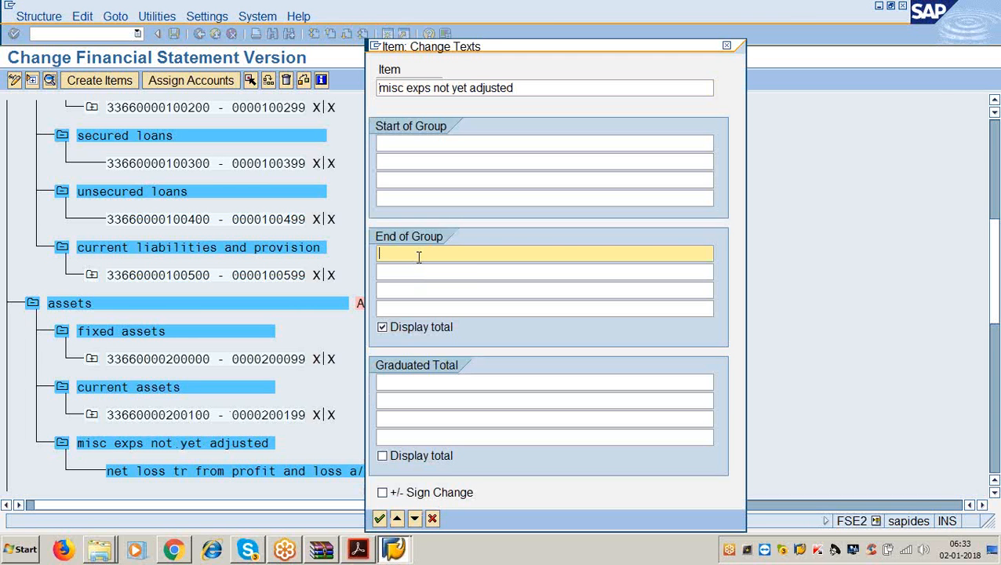
pyautogui.write('net')
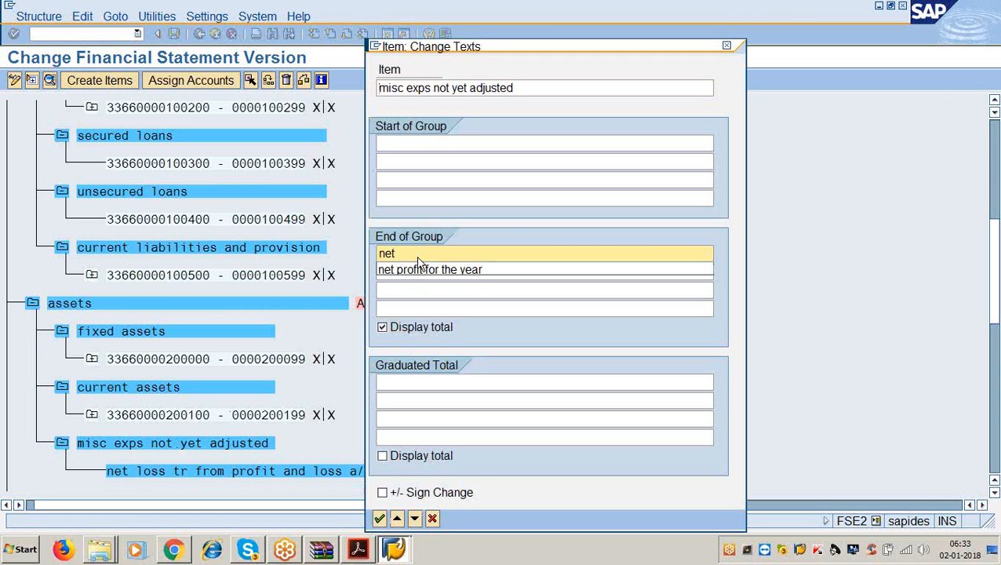
pyautogui.click(416, 270)
pyautogui.press('Return')
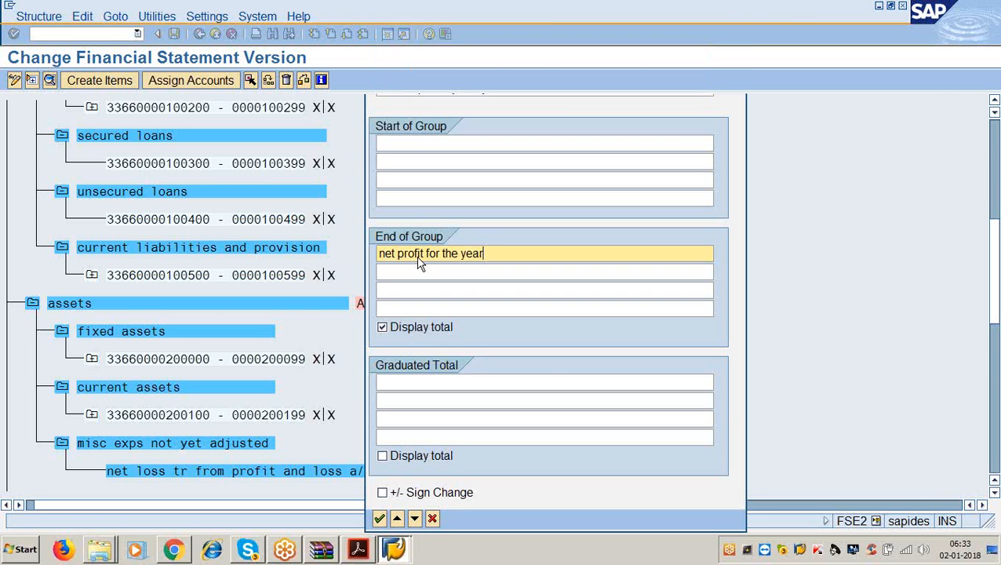
pyautogui.scroll(-2, 397, 278)
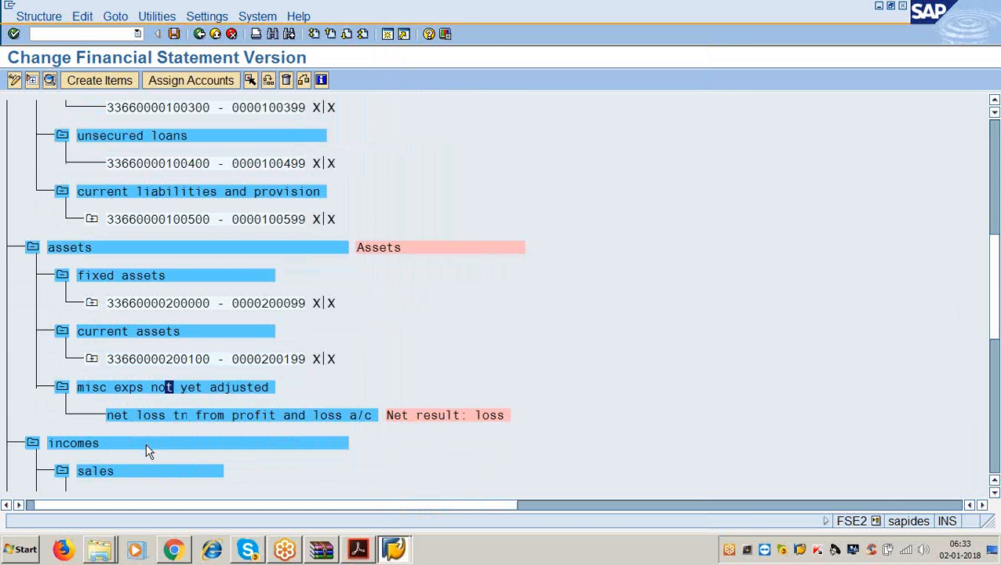
# - Set the incomes item's group texts to 'incomes' at the start and 'total incomes' at the end
pyautogui.doubleClick(147, 444)
pyautogui.click(397, 142)
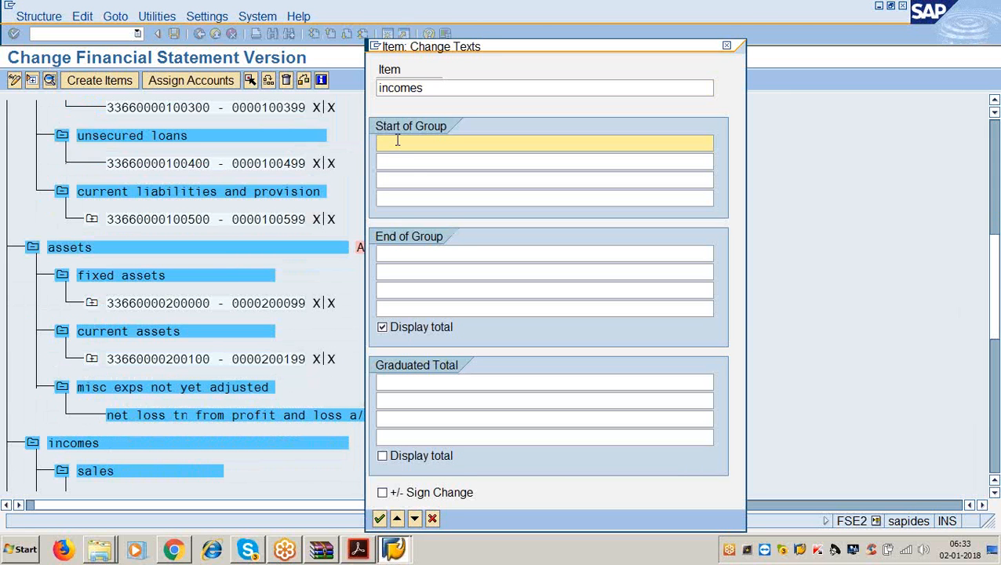
pyautogui.write('incomes')
pyautogui.press('Tab')
pyautogui.press('Tab')
pyautogui.press('Tab')
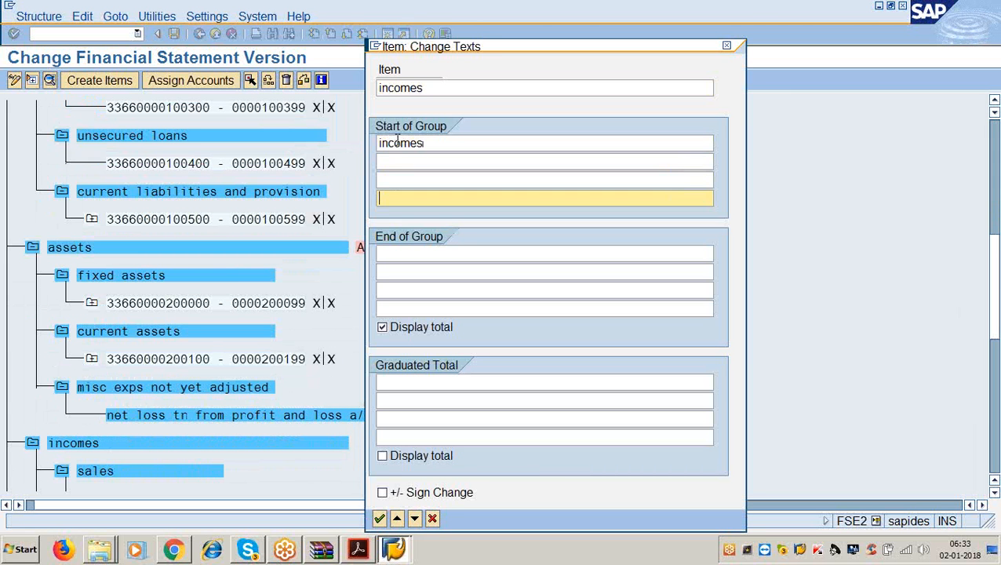
pyautogui.press('Tab')
pyautogui.write('total incom')
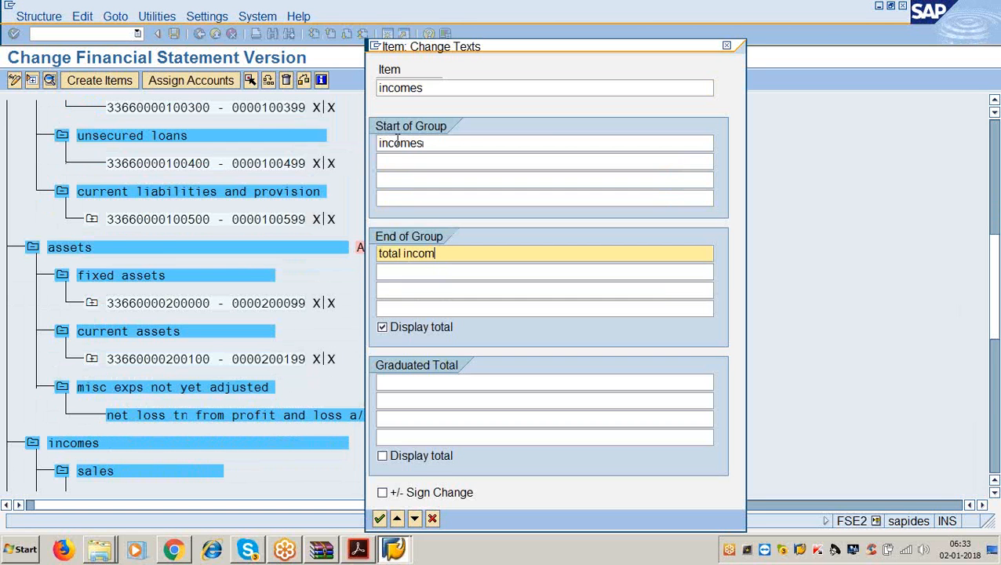
pyautogui.write('es')
pyautogui.press('Return')
pyautogui.scroll(-1, 236, 314)
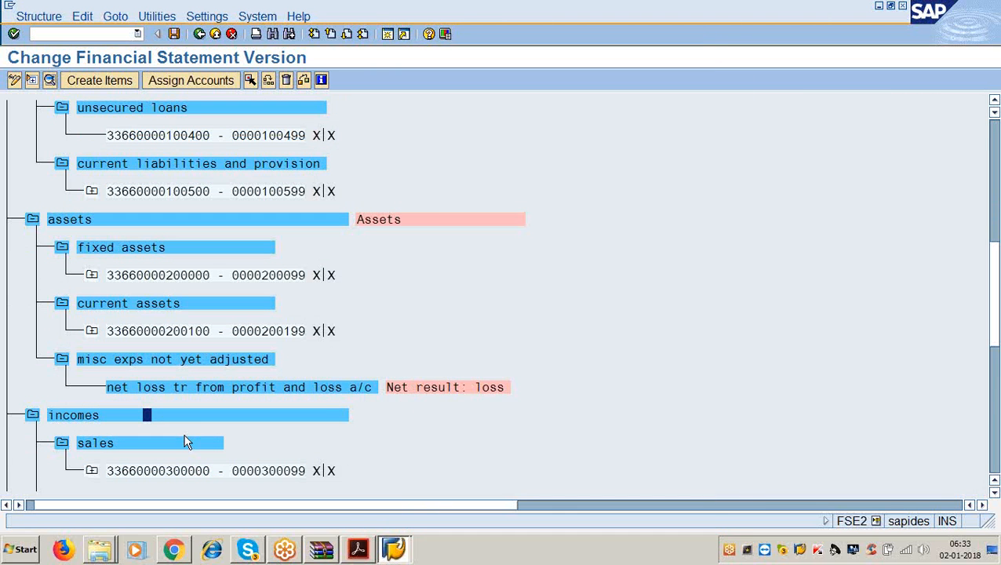
# - Add an end-of-group text for the sales item
pyautogui.doubleClick(187, 443)
pyautogui.click(389, 251)
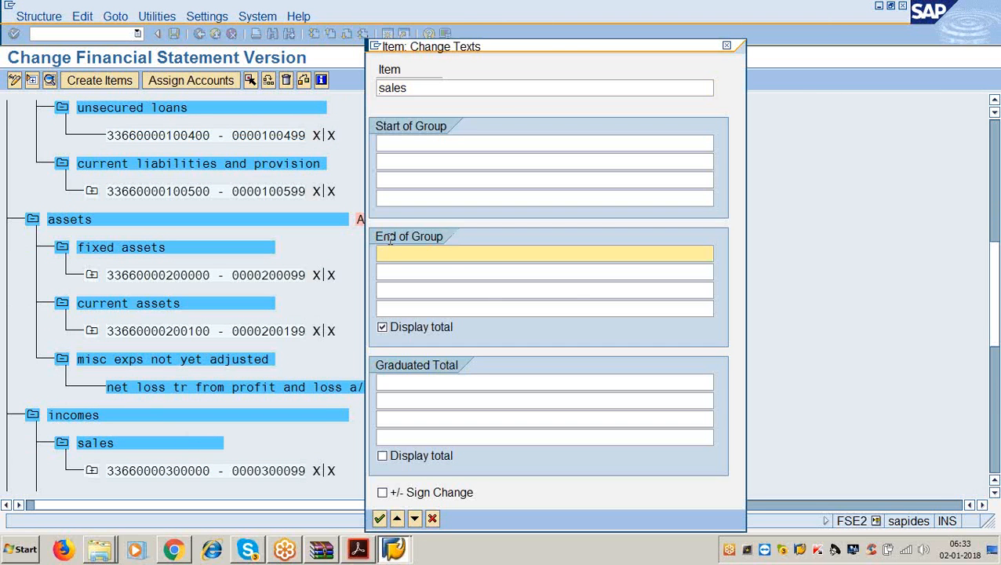
pyautogui.write('sles')
pyautogui.press('BackSpace')
pyautogui.press('BackSpace')
pyautogui.press('BackSpace')
pyautogui.write('ale')
pyautogui.press('Return')
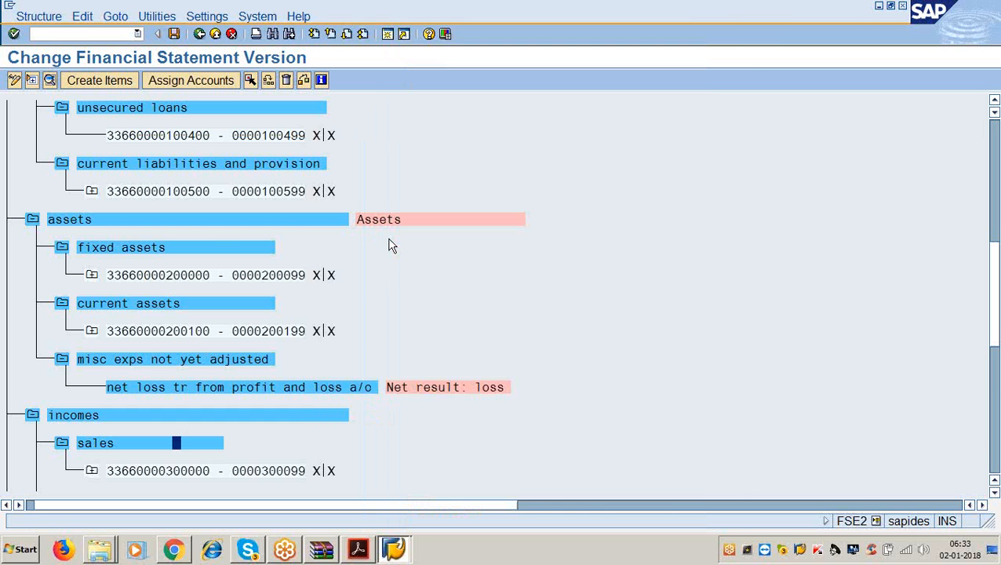
pyautogui.click(357, 551)
pyautogui.scroll(-4, 329, 477)
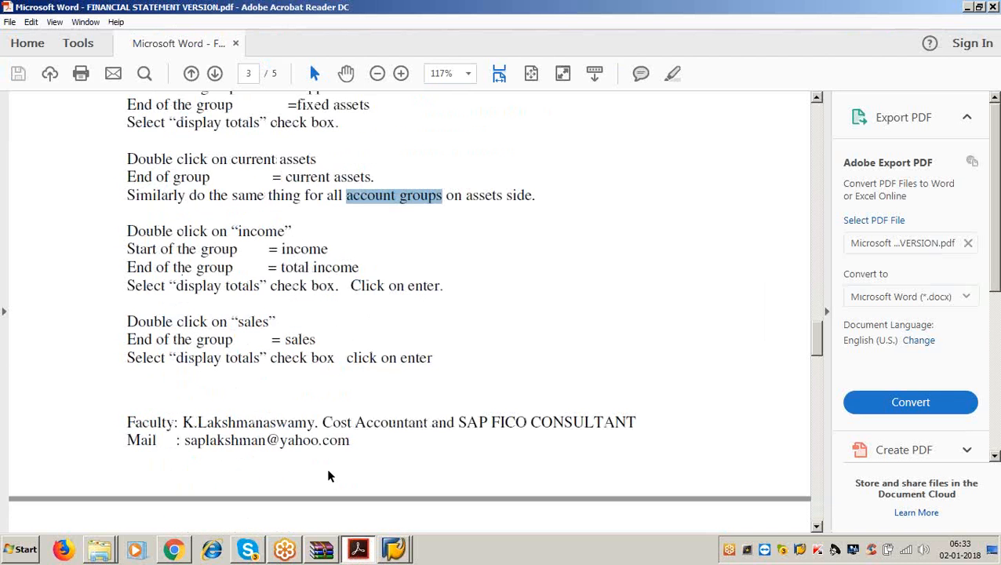
pyautogui.scroll(-4, 329, 476)
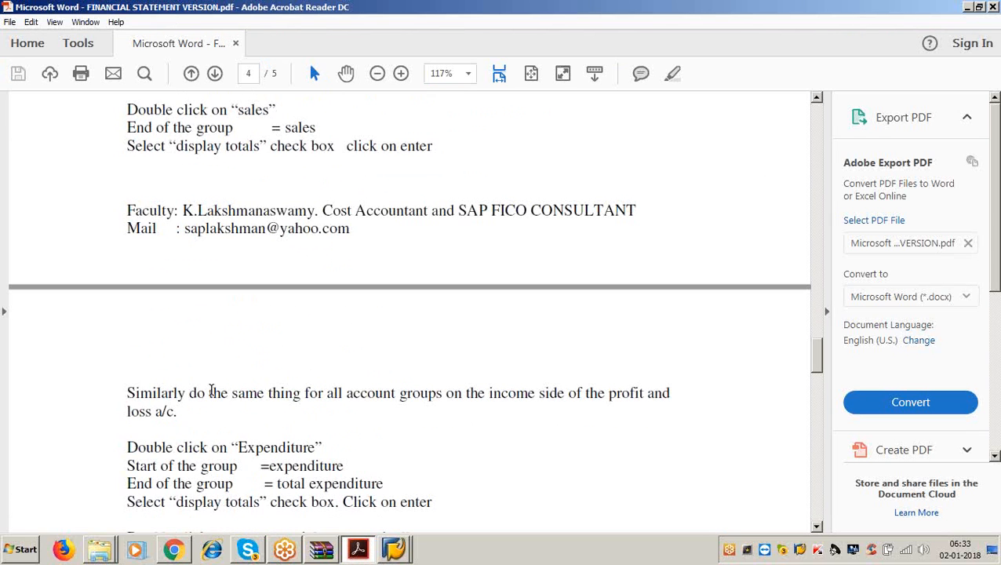
pyautogui.moveTo(210, 393); pyautogui.dragTo(456, 390)
pyautogui.click(402, 438)
pyautogui.moveTo(345, 398); pyautogui.dragTo(441, 396)
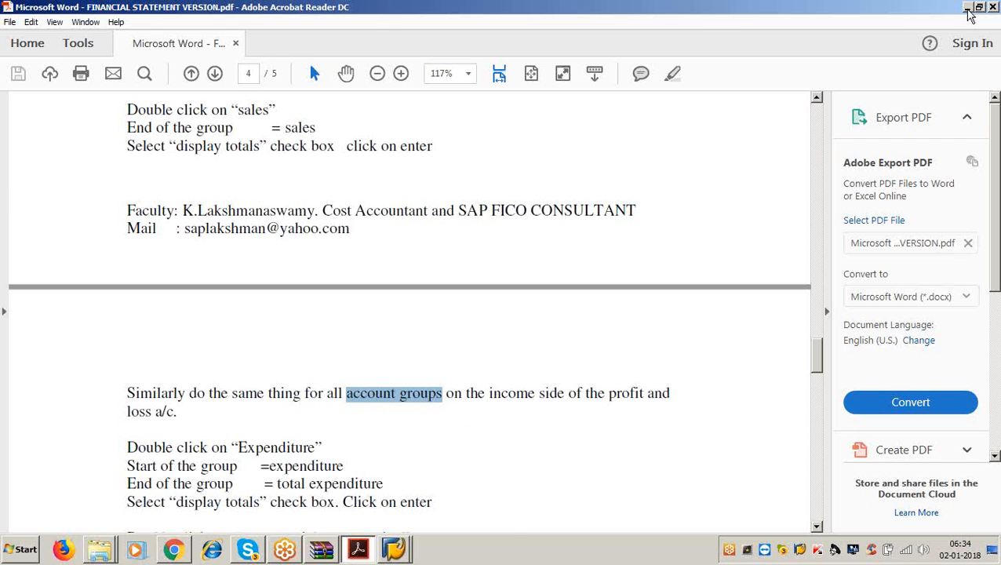
pyautogui.click(968, 7)
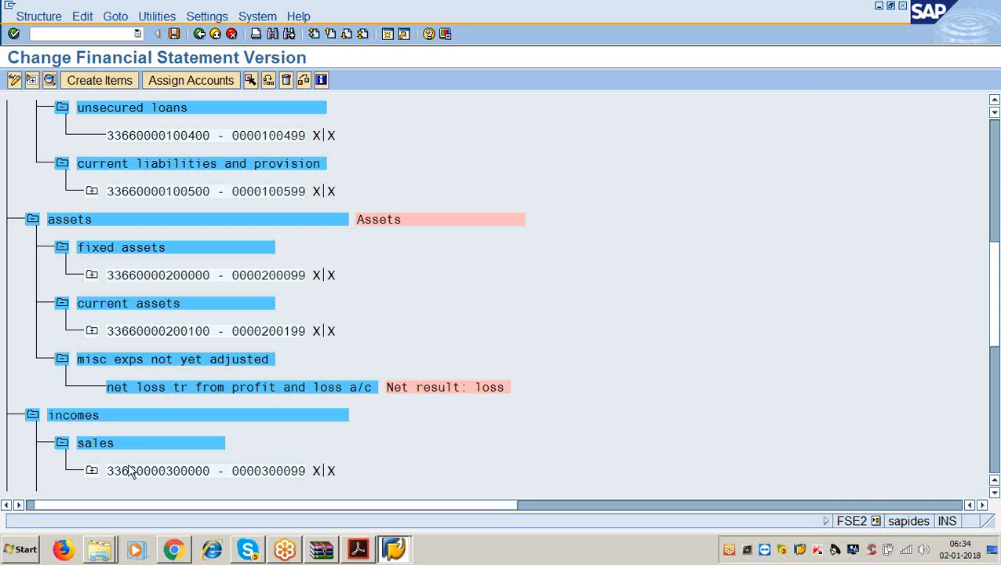
# - Add end-of-group texts 'other incomes' and 'incr/decr of stocks' to those two items
pyautogui.scroll(-2, 130, 469)
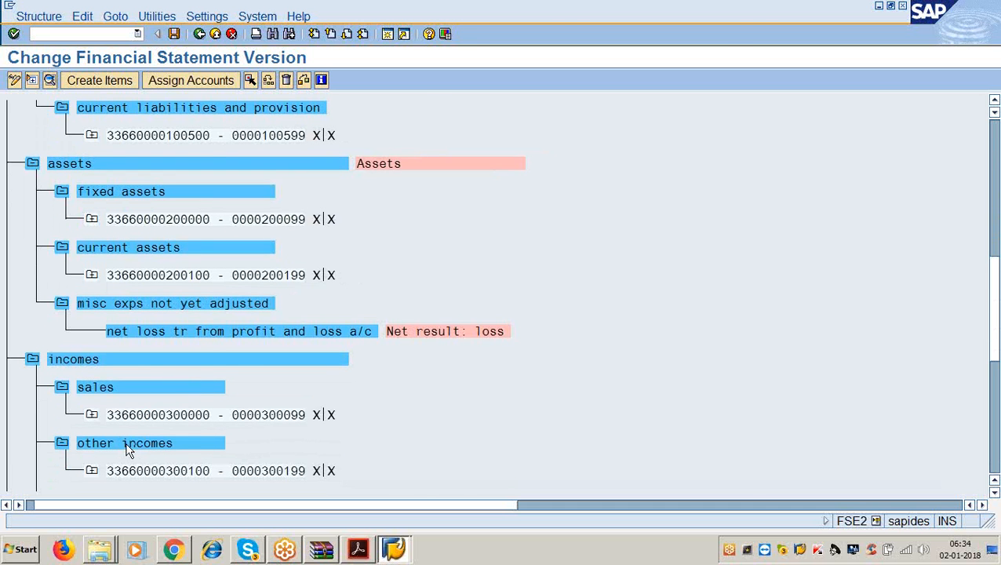
pyautogui.doubleClick(127, 445)
pyautogui.click(402, 252)
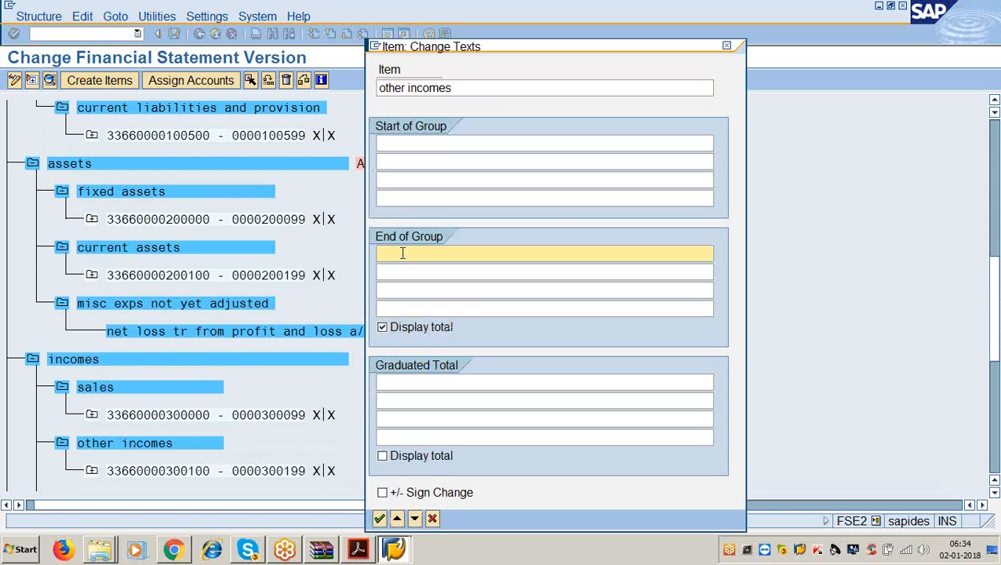
pyautogui.write('other incomes')
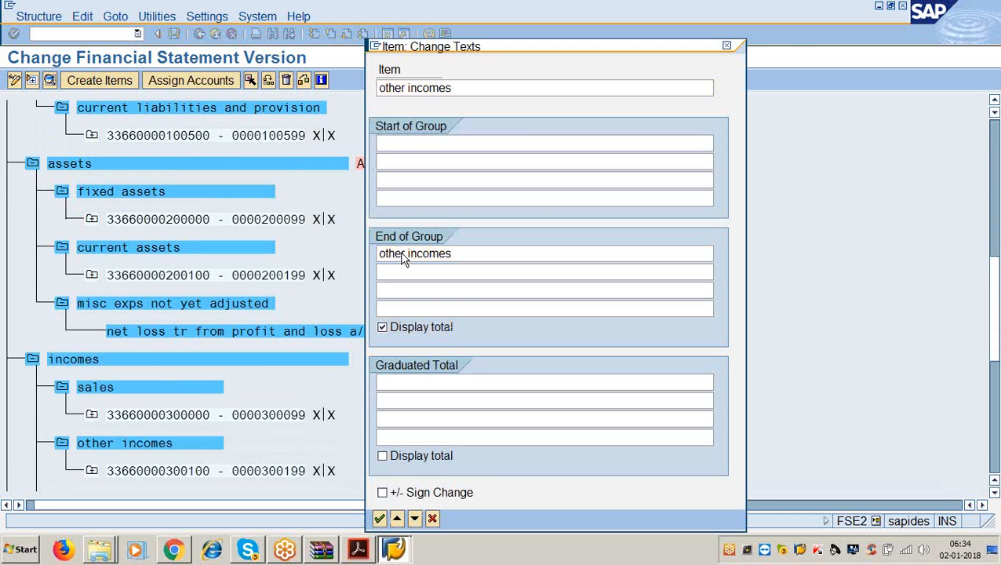
pyautogui.press('Return')
pyautogui.scroll(-2, 331, 324)
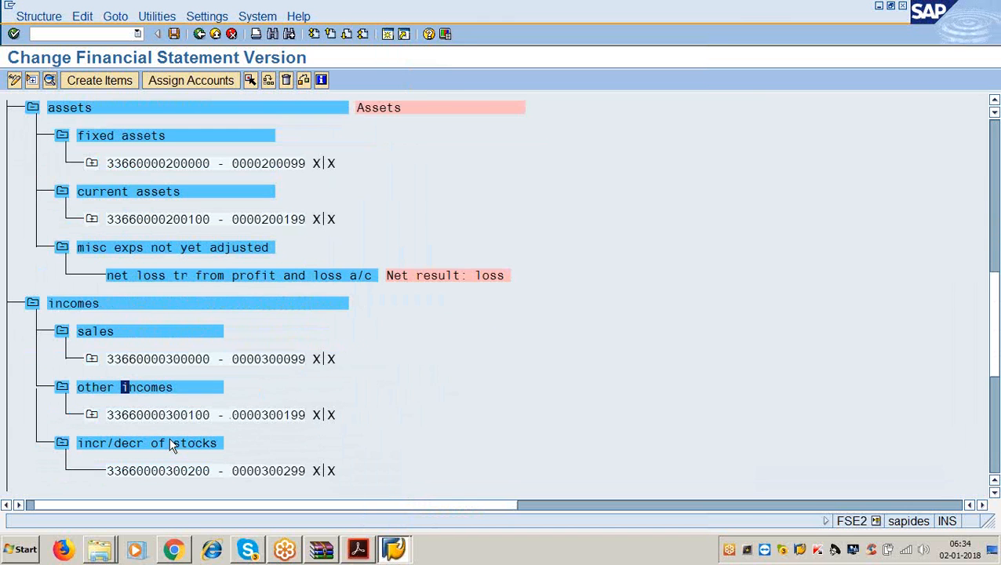
pyautogui.doubleClick(189, 442)
pyautogui.click(415, 250)
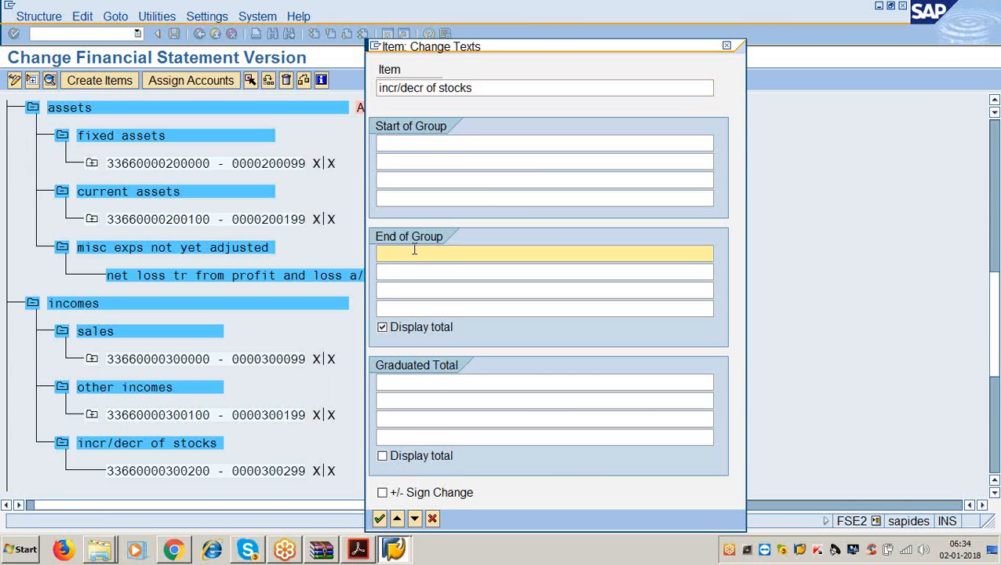
pyautogui.write('incr/decr ofs tovkock')
pyautogui.press('Return')
# - Give the expnditures item start text 'expenditure' and end text 'total expenditure'
pyautogui.scroll(-1, 292, 402)
pyautogui.scroll(-1, 292, 402)
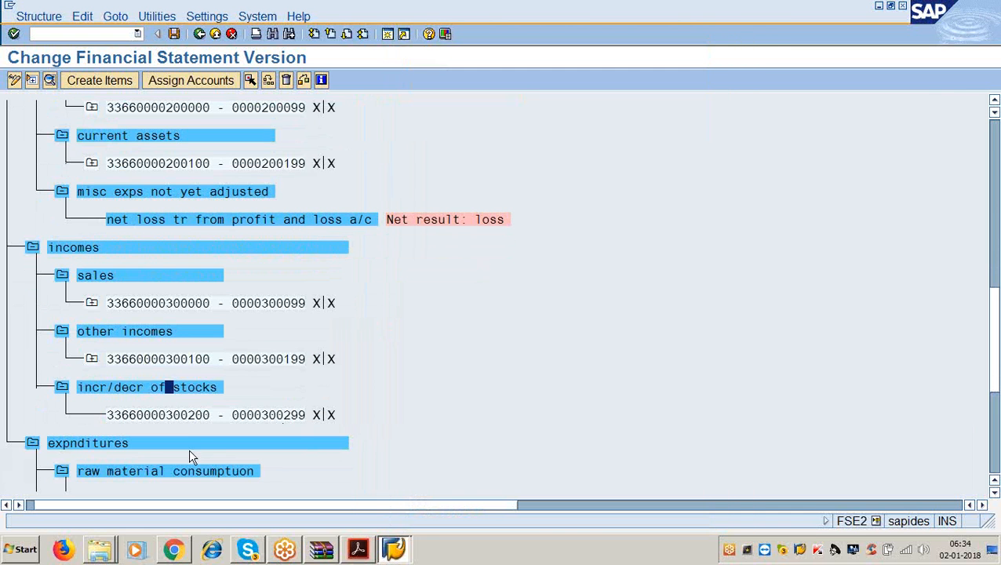
pyautogui.doubleClick(184, 444)
pyautogui.click(416, 142)
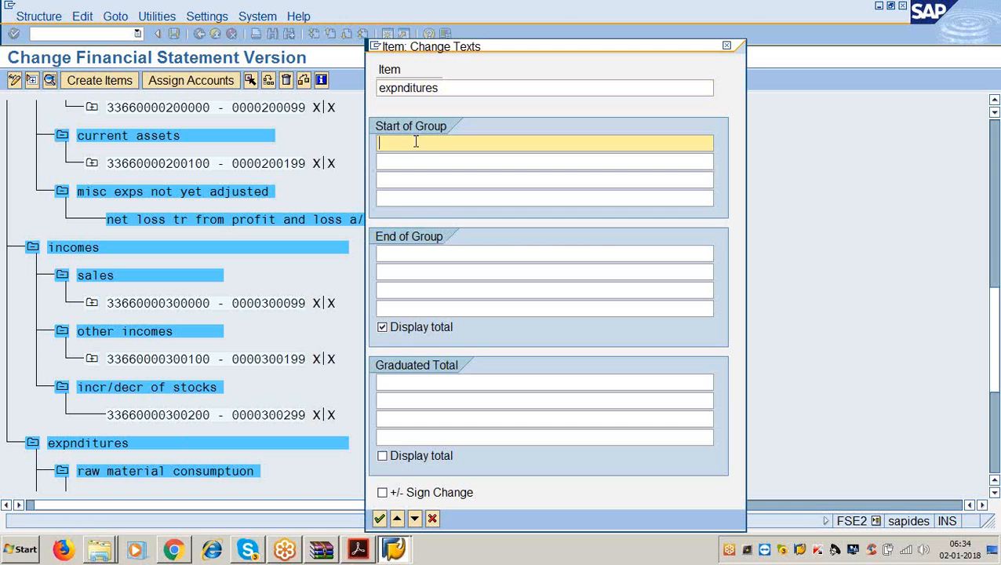
pyautogui.write('expendirue')
pyautogui.press('BackSpace')
pyautogui.press('BackSpace')
pyautogui.press('BackSpace')
pyautogui.write('ture')
pyautogui.press('Tab')
pyautogui.press('Tab')
pyautogui.press('Tab')
pyautogui.press('Tab')
pyautogui.write('total ')
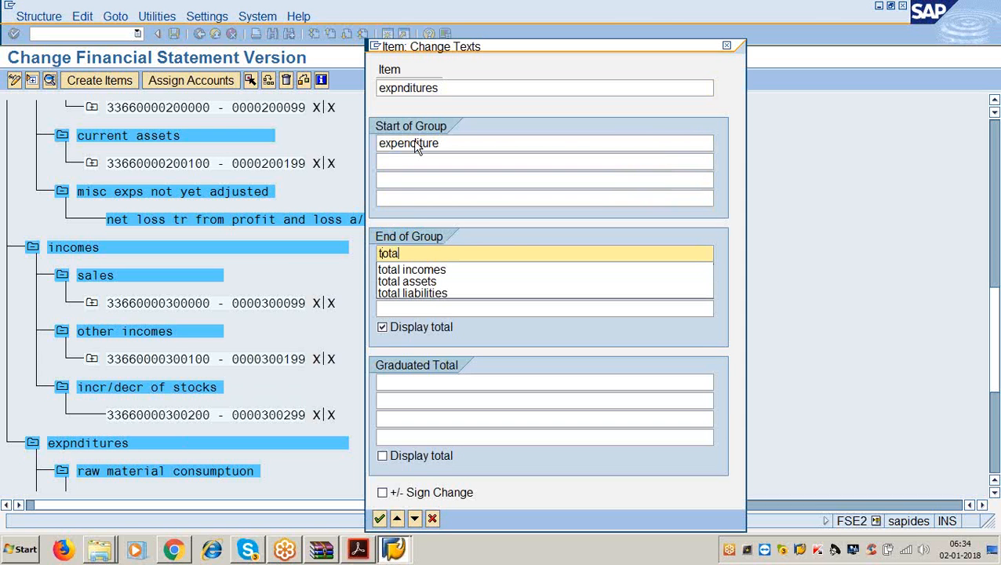
pyautogui.write('expenditure')
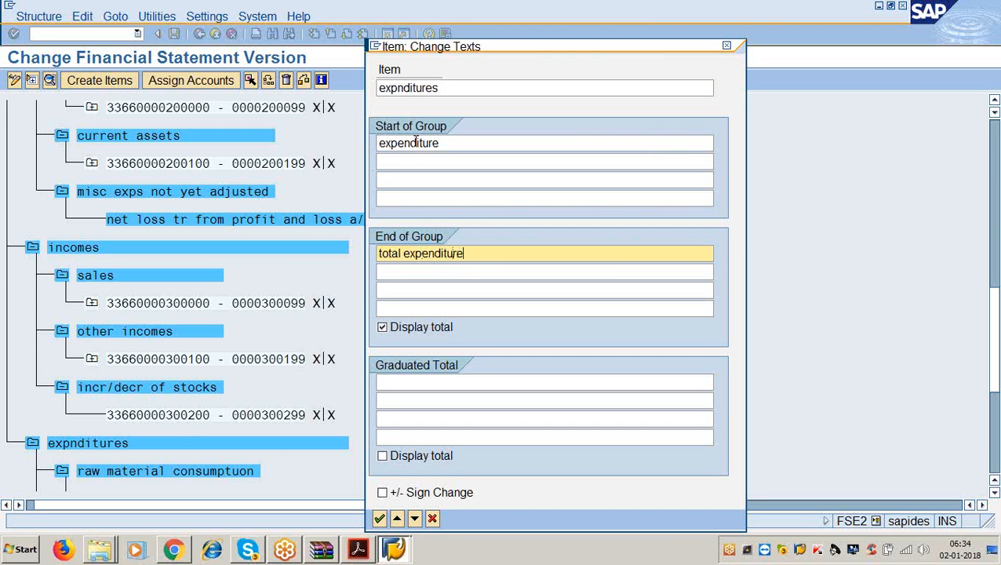
pyautogui.press('Return')
pyautogui.scroll(-3, 258, 235)
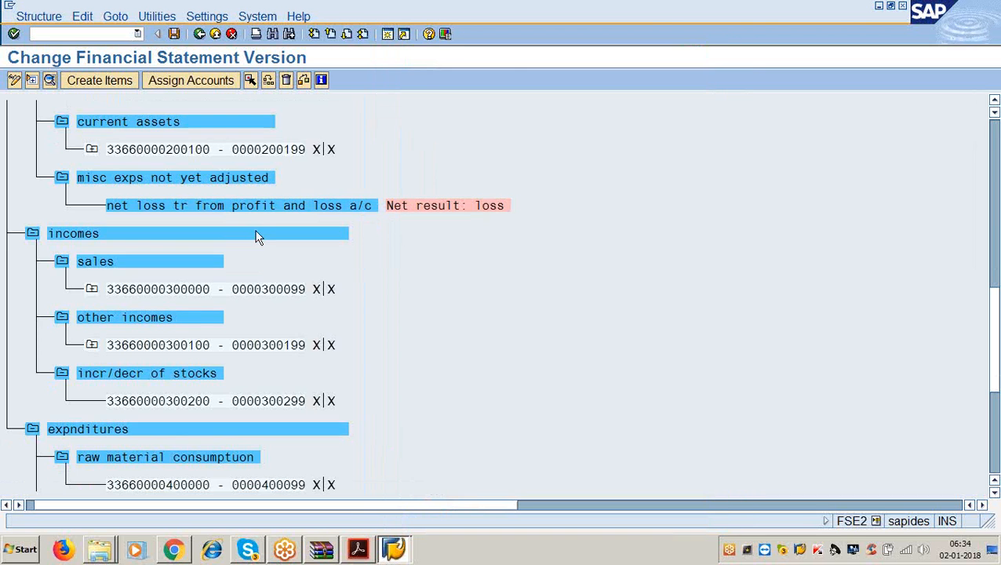
# - Set raw material consumptuon's end-of-group text to 'raw material consumption', then go to the PDF
pyautogui.doubleClick(141, 415)
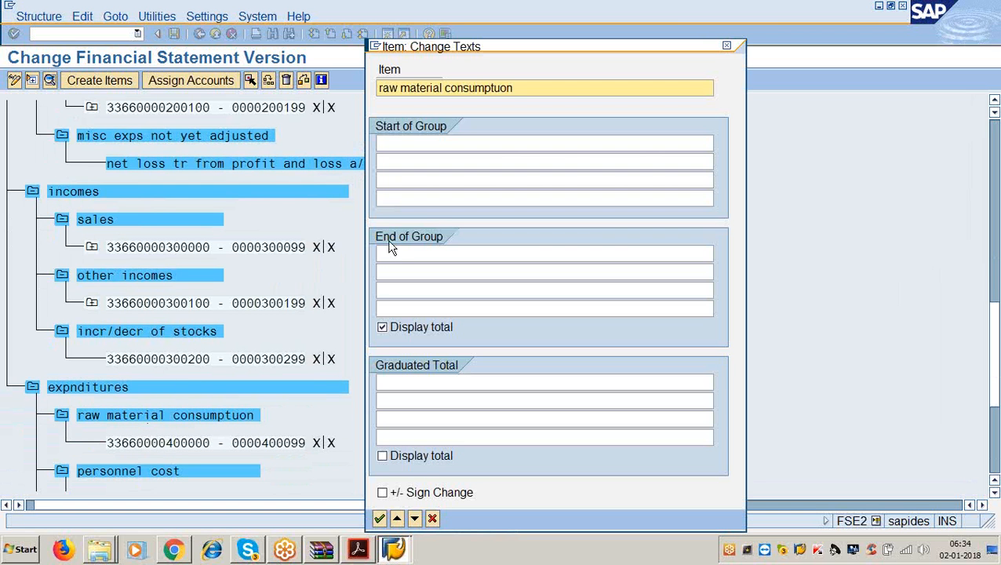
pyautogui.click(397, 247)
pyautogui.write('raw')
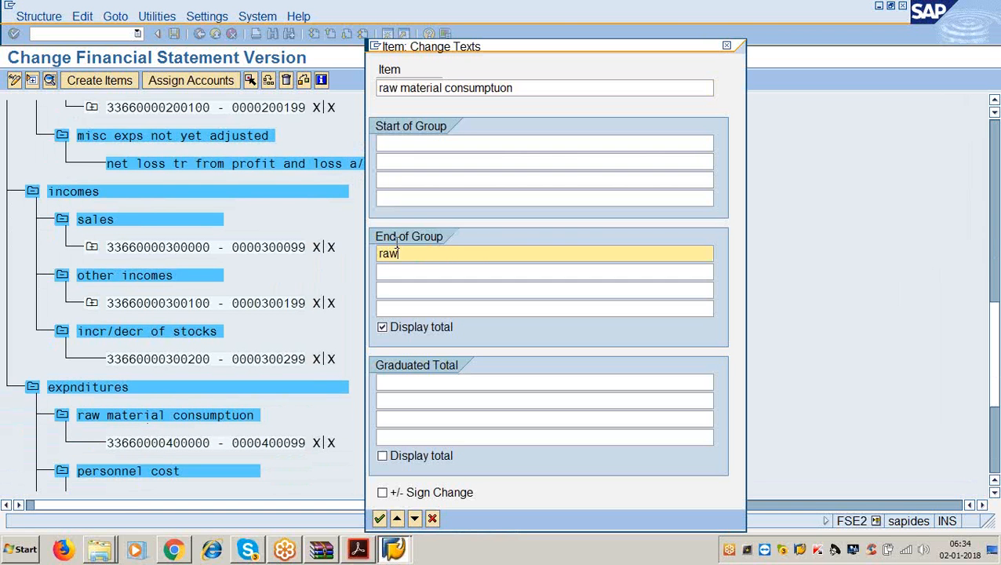
pyautogui.write(' material consumtpion')
pyautogui.press('Return')
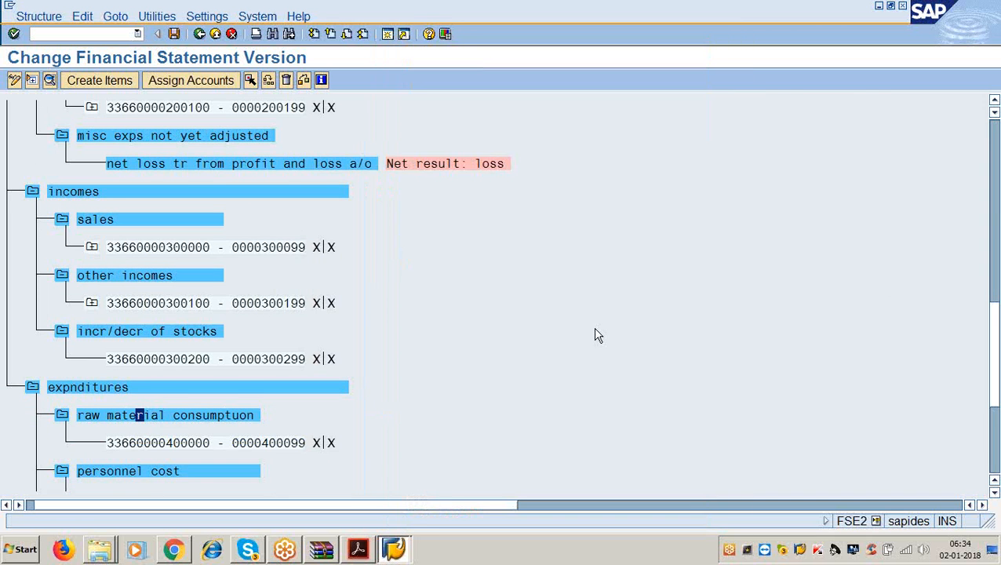
pyautogui.scroll(-1, 586, 390)
pyautogui.click(358, 549)
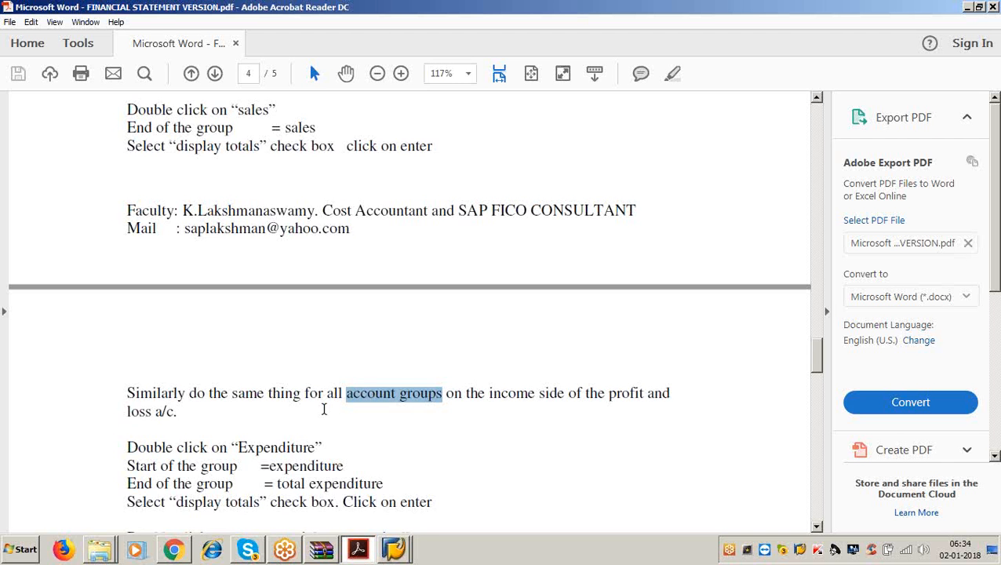
# - Highlight 'account groups' in the guide's expenditure-side steps, then return to SAP
pyautogui.scroll(-5, 326, 412)
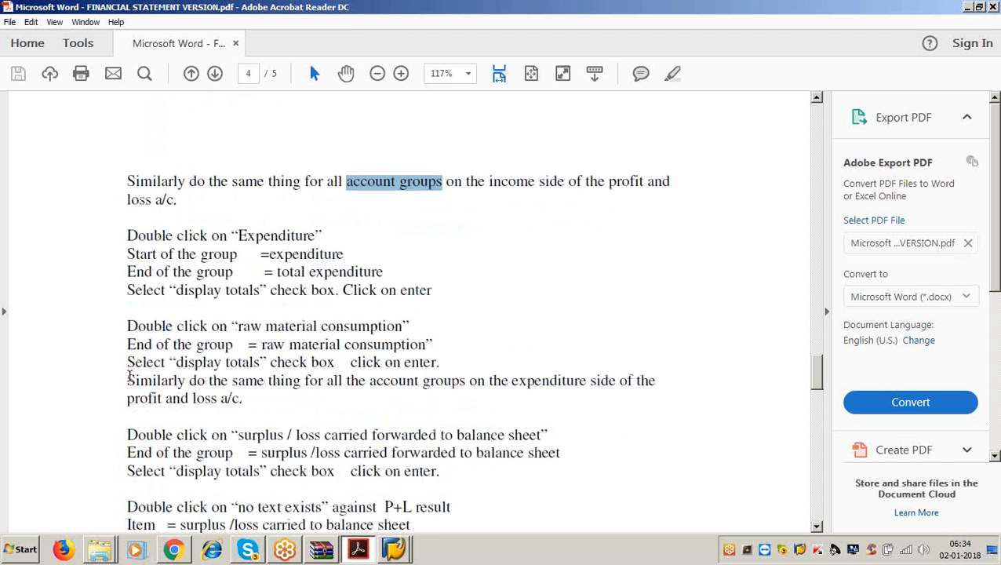
pyautogui.moveTo(128, 379); pyautogui.dragTo(466, 382)
pyautogui.click(466, 381)
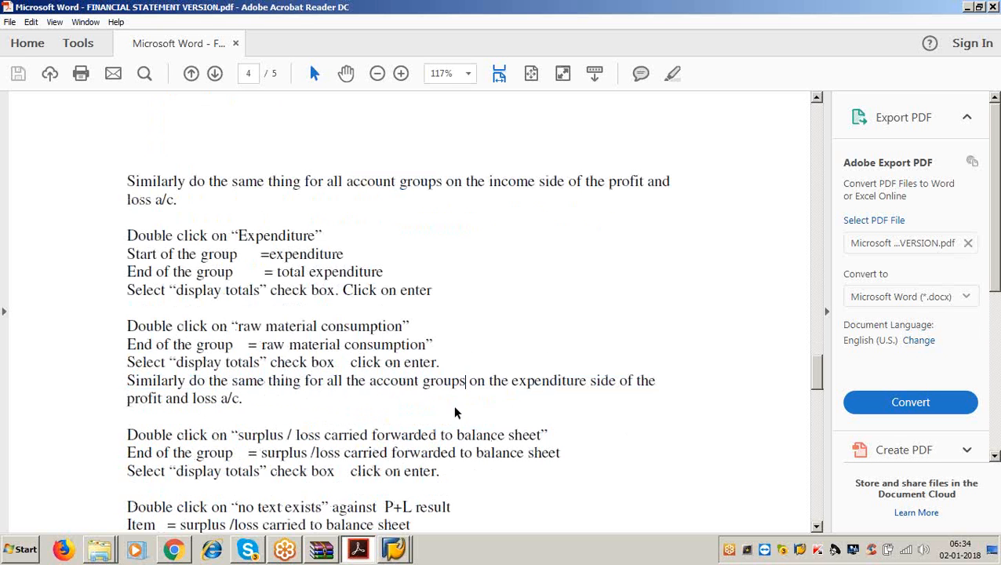
pyautogui.moveTo(367, 380); pyautogui.dragTo(443, 388)
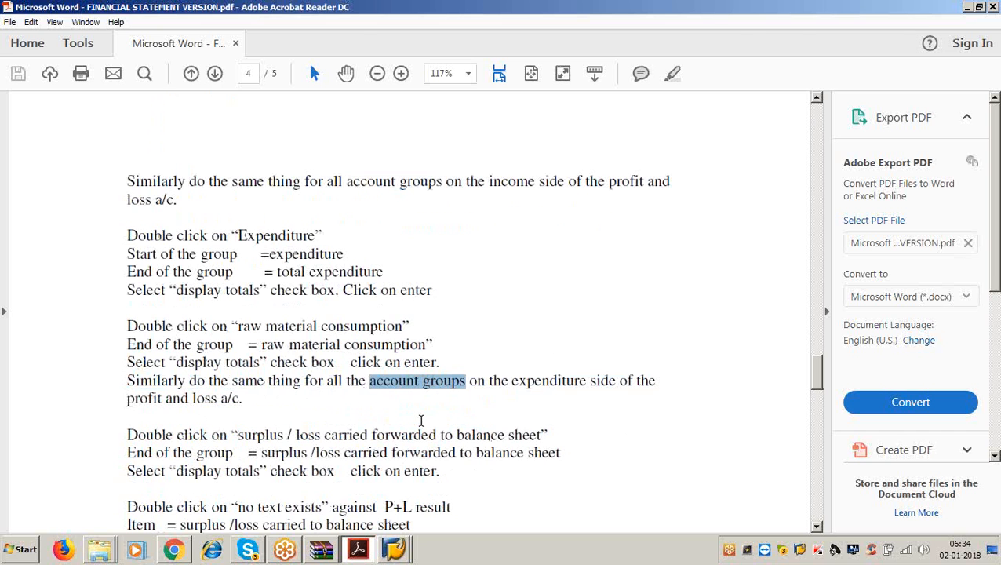
pyautogui.hotkey('alt', 'Tab')
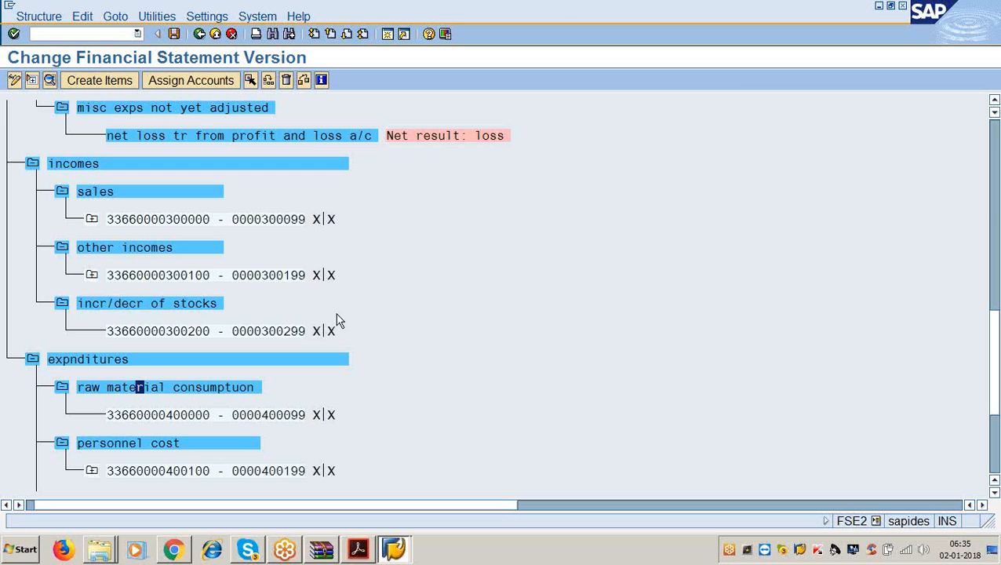
# - Give personnel cost and manufacturing cost end-of-group total texts 'personnel cost' and 'manufacturing cost'
pyautogui.scroll(-1, 162, 415)
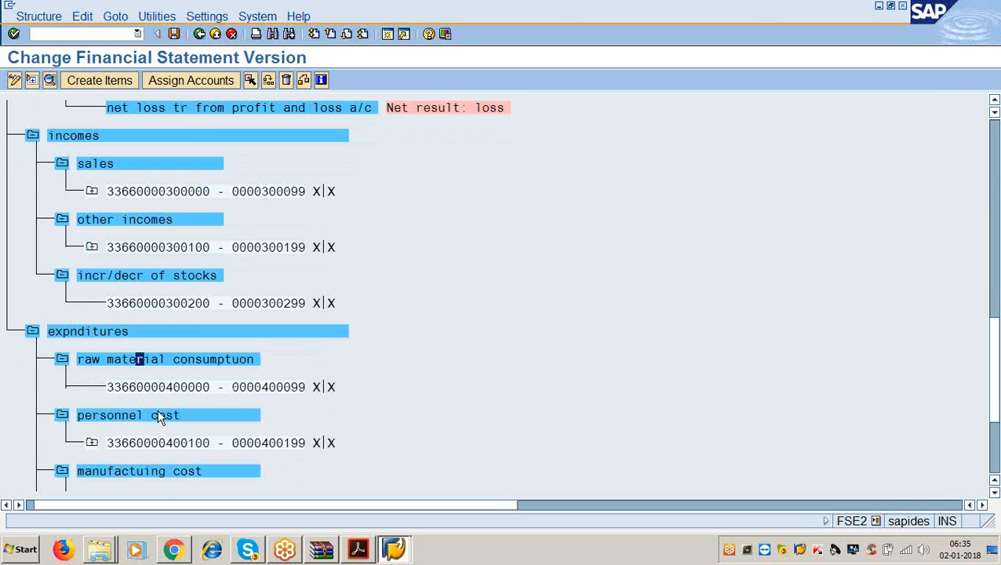
pyautogui.doubleClick(156, 415)
pyautogui.click(396, 251)
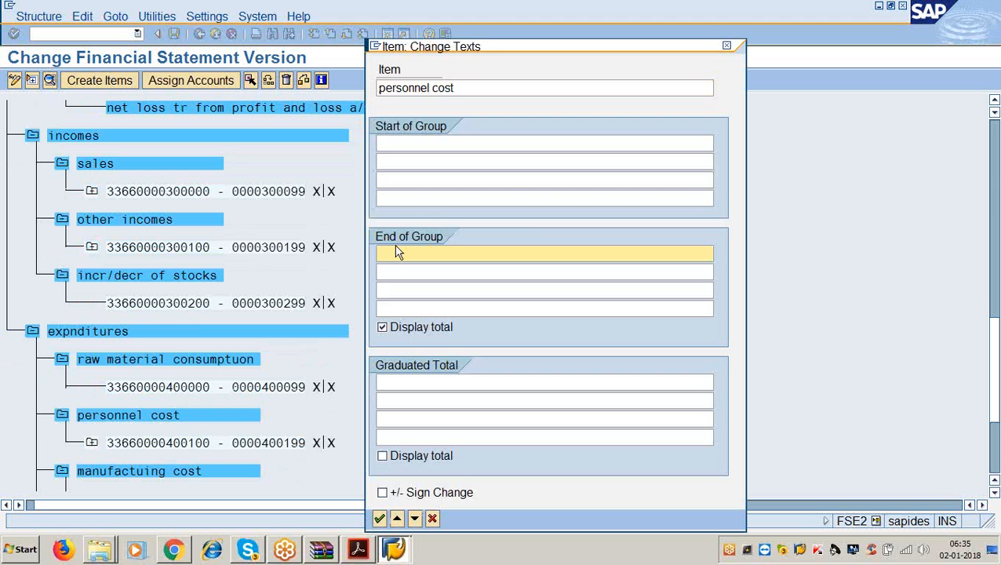
pyautogui.write('personnel cost')
pyautogui.press('Return')
pyautogui.scroll(-2, 300, 305)
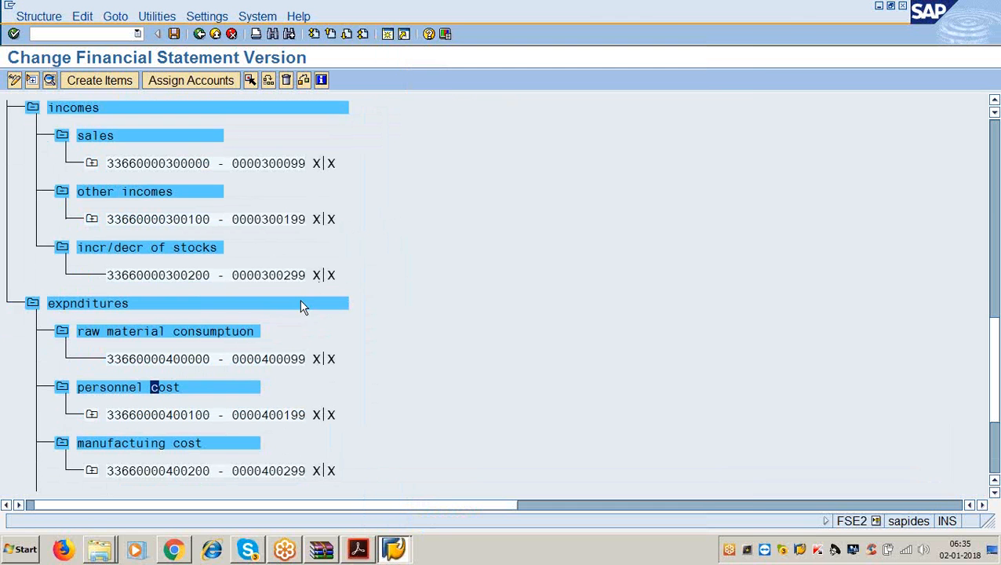
pyautogui.doubleClick(221, 429)
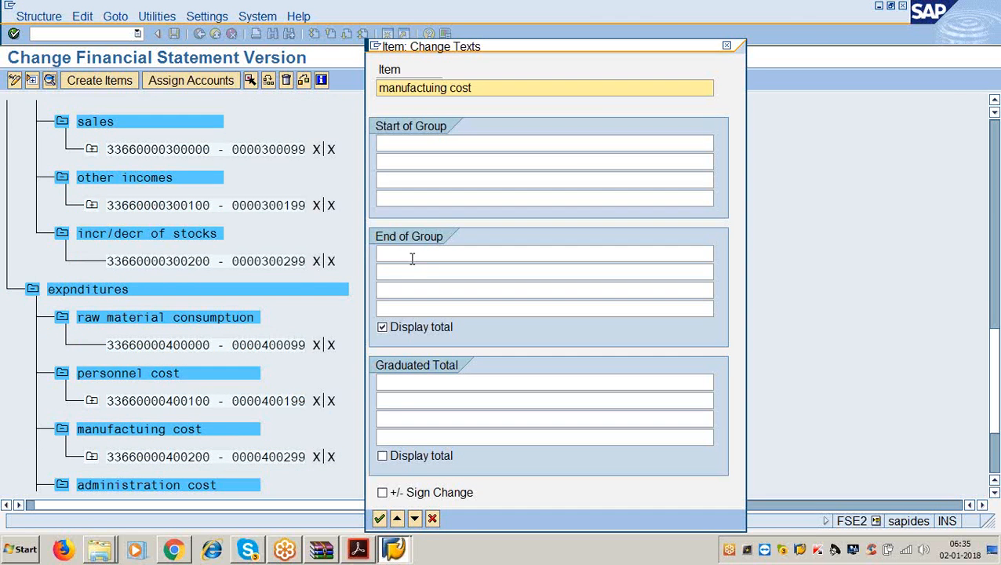
pyautogui.click(411, 253)
pyautogui.write('manufac')
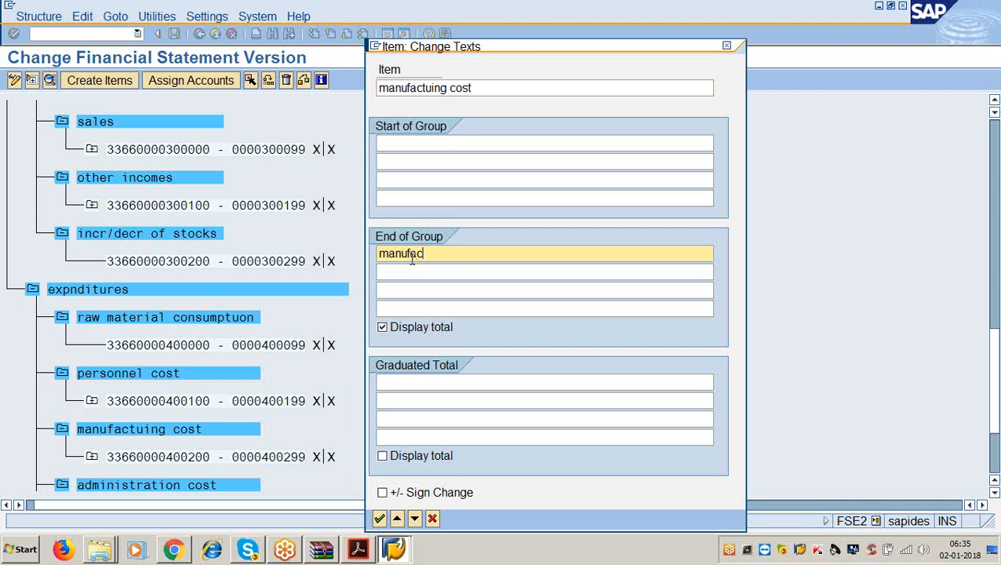
pyautogui.write('turing cost')
pyautogui.press('Return')
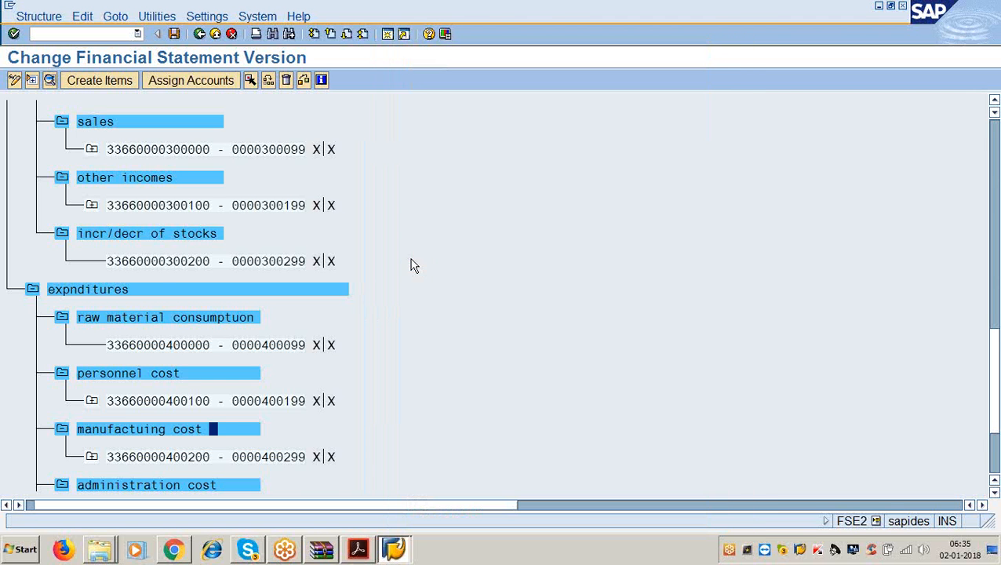
# - Give administration cost and interest end-of-group total texts 'administration cost' and 'interes'
pyautogui.scroll(-1, 346, 314)
pyautogui.doubleClick(222, 458)
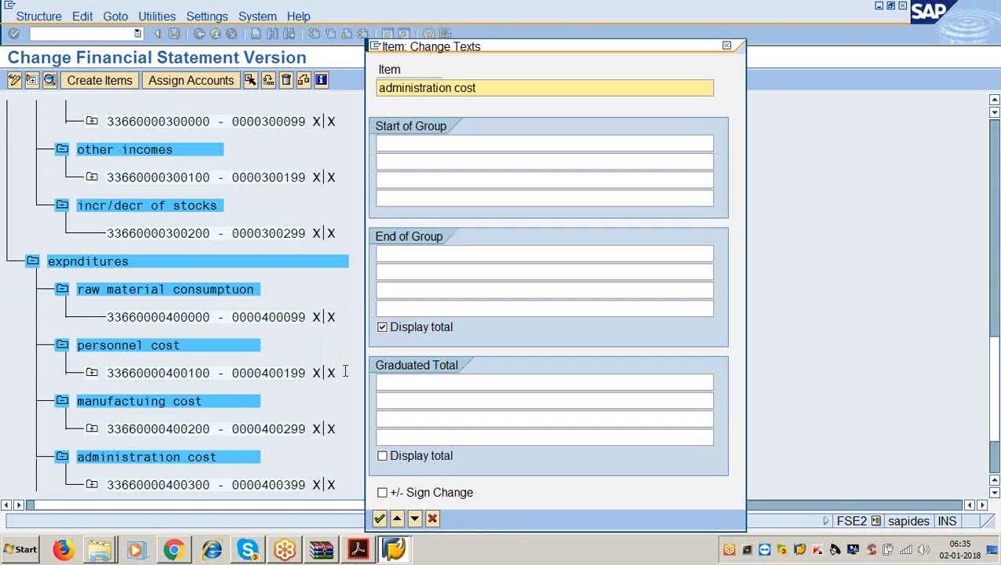
pyautogui.click(434, 255)
pyautogui.write('admin')
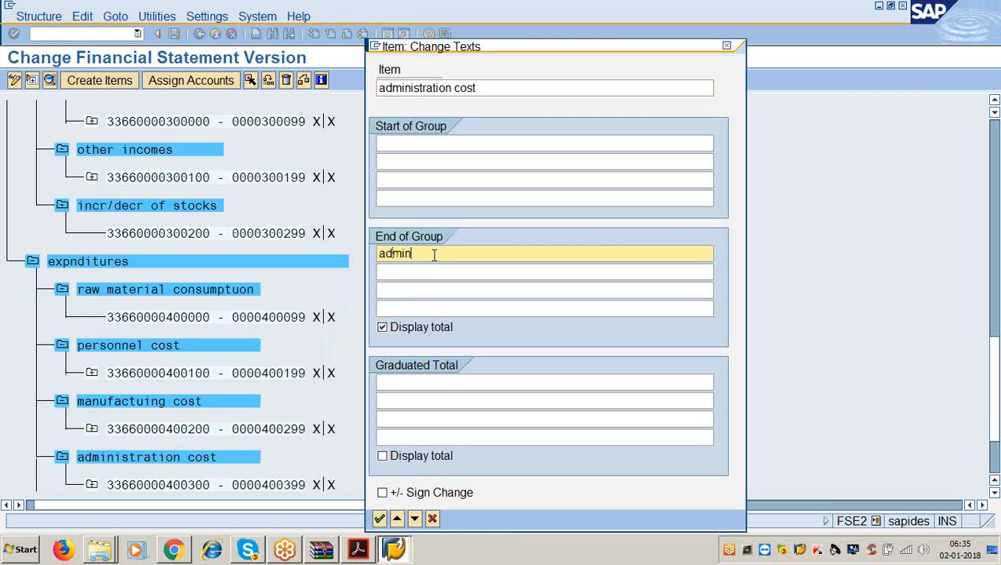
pyautogui.write('istration cost')
pyautogui.press('Return')
pyautogui.scroll(-1, 427, 266)
pyautogui.scroll(-1, 413, 291)
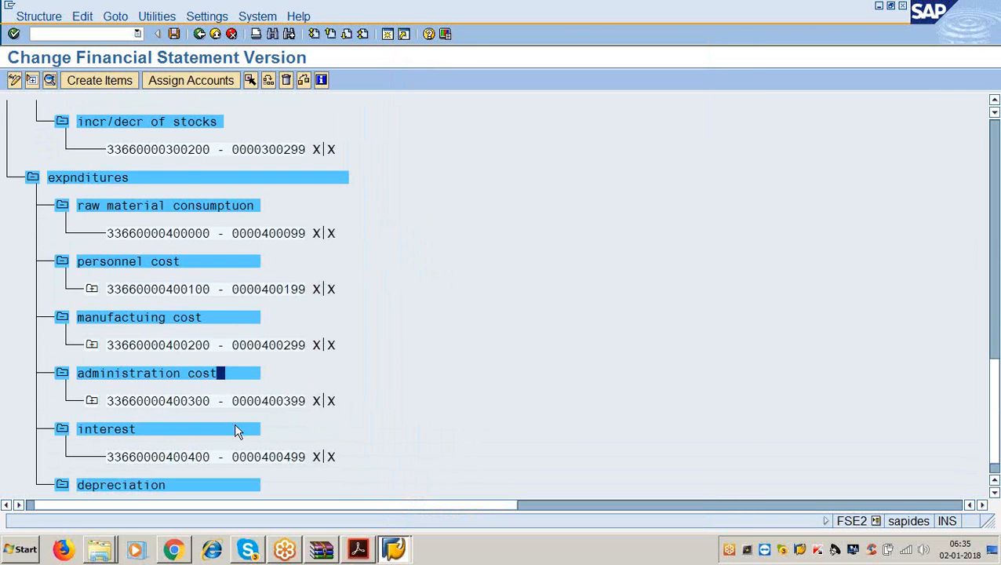
pyautogui.doubleClick(224, 430)
pyautogui.click(418, 250)
pyautogui.write('i')
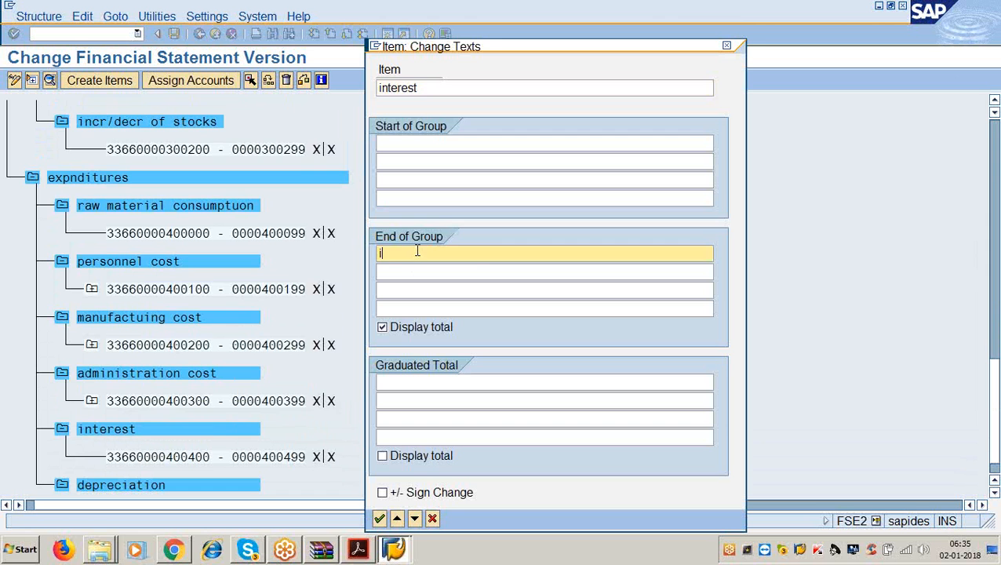
pyautogui.write('nteres')
pyautogui.press('Return')
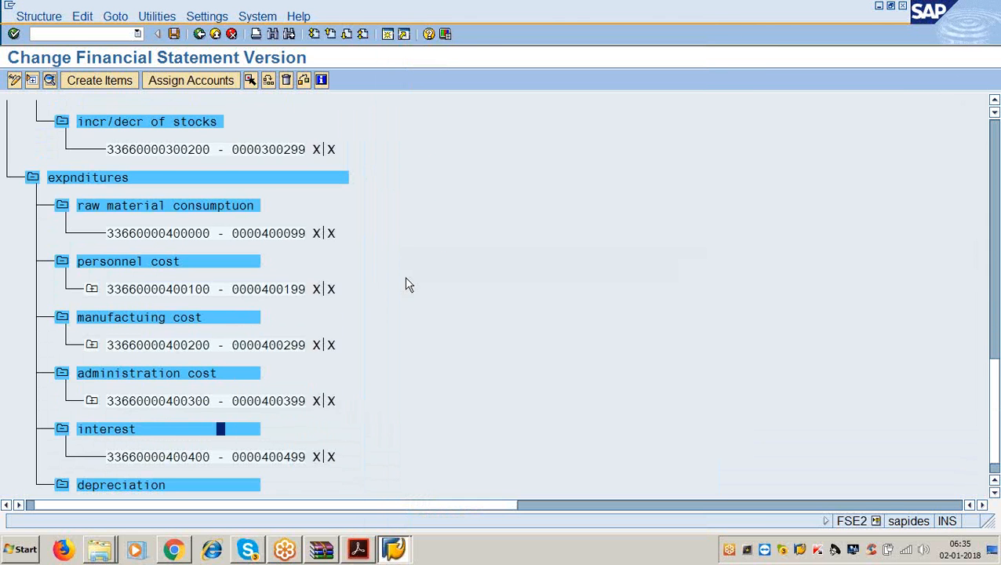
# - Give depreciation the end-of-group total text 'depreciation', then return to the instructions PDF
pyautogui.scroll(-1, 404, 276)
pyautogui.doubleClick(241, 456)
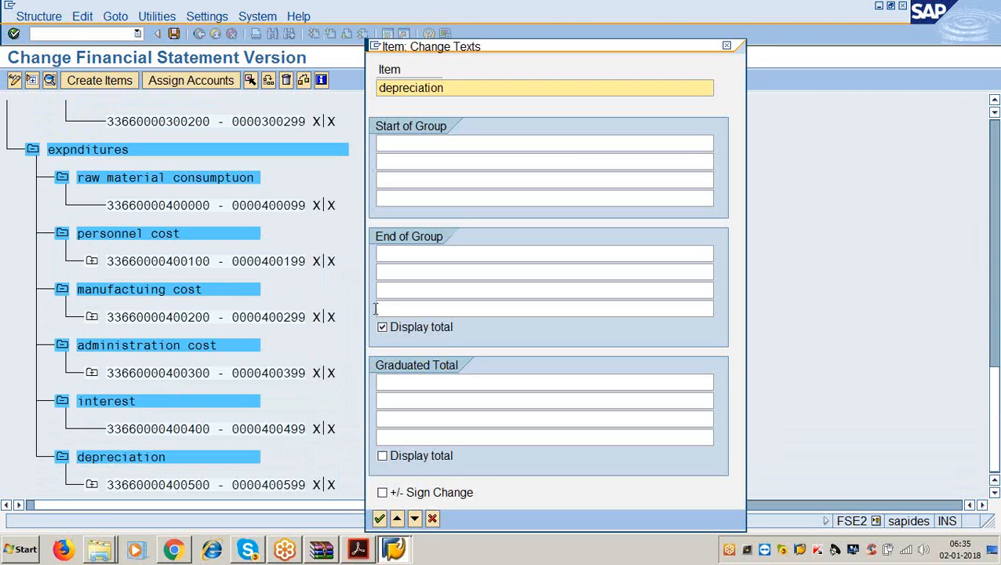
pyautogui.click(416, 254)
pyautogui.write('depre')
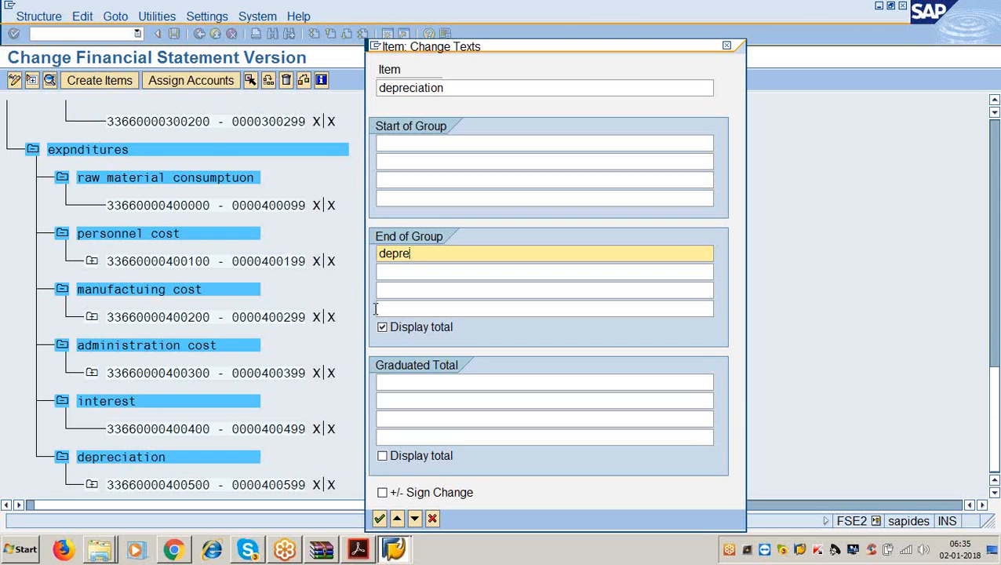
pyautogui.write('ciation')
pyautogui.press('Return')
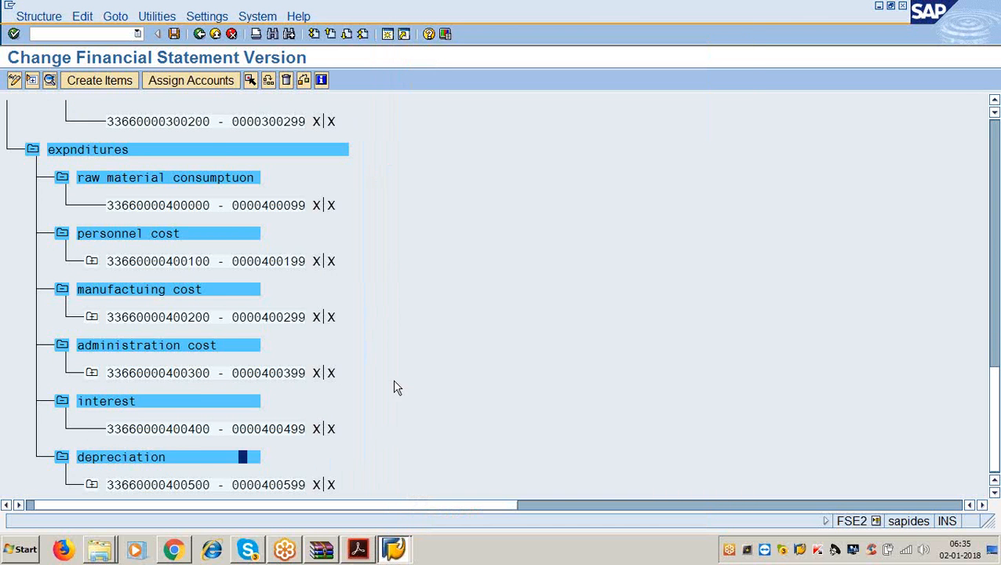
pyautogui.click(359, 548)
pyautogui.scroll(-3, 363, 402)
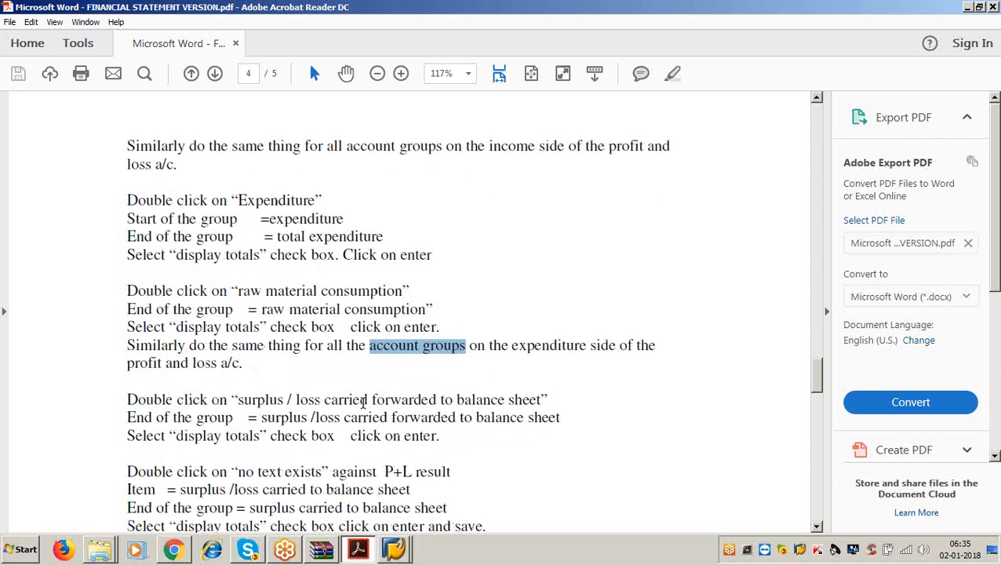
# - Highlight 'surplus / loss carried forward to balance sheet' in the guide, then go back to SAP
pyautogui.click(262, 223)
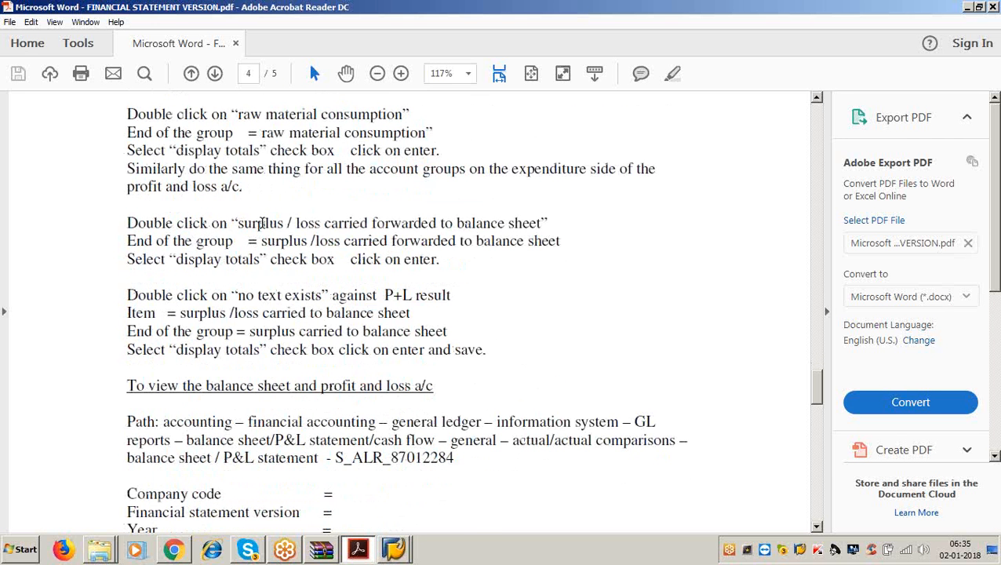
pyautogui.moveTo(511, 225); pyautogui.dragTo(538, 228)
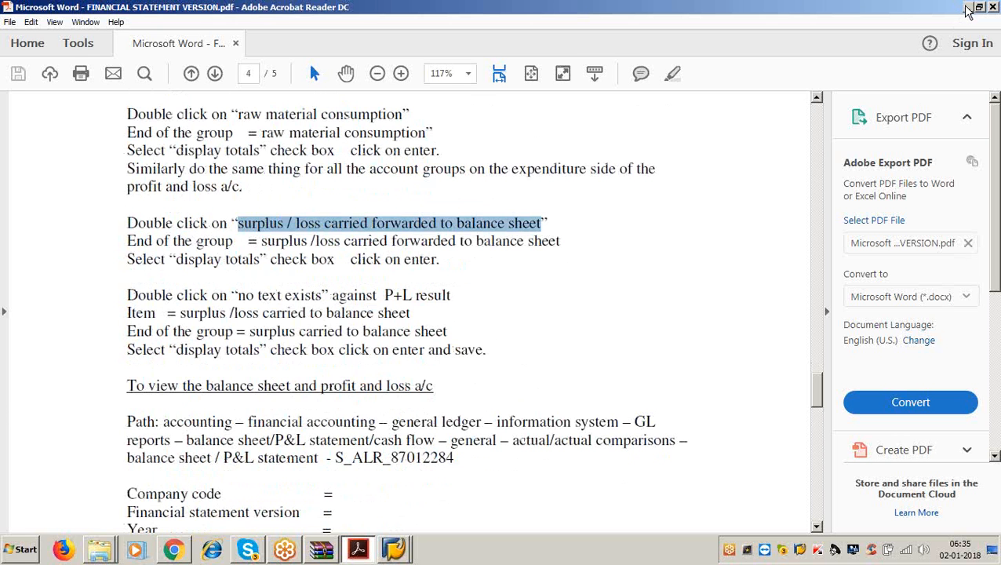
pyautogui.hotkey('alt', 'Tab')
pyautogui.scroll(3, 440, 338)
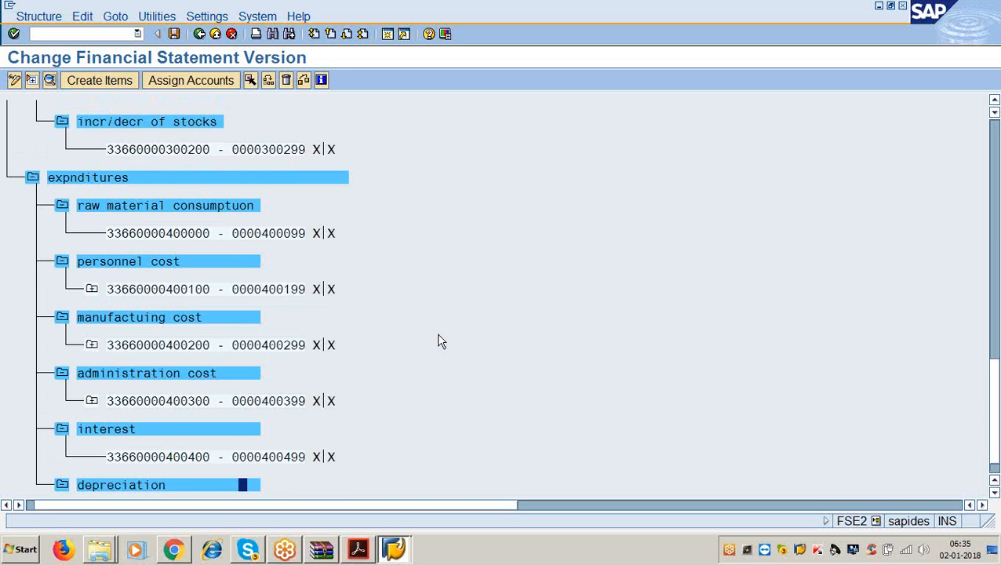
# - Enter 'surplus or loss carried to balance sheet' as that node's end-of-group total text
pyautogui.scroll(6, 439, 339)
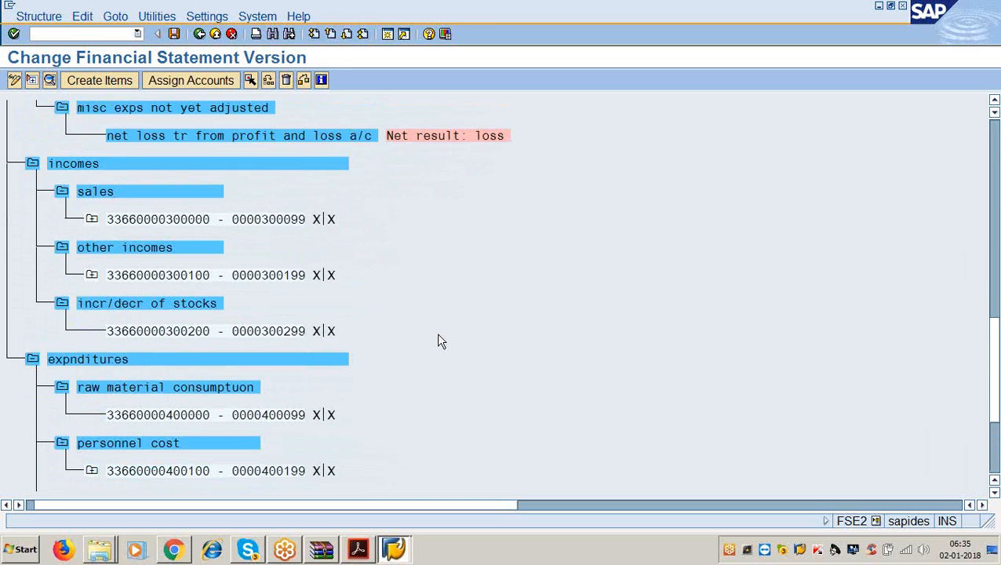
pyautogui.scroll(5, 440, 341)
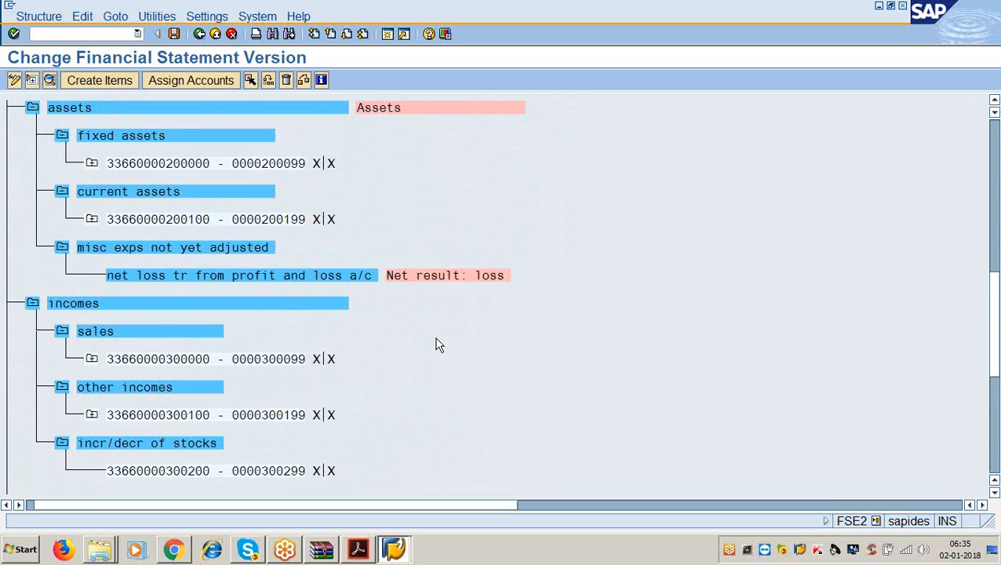
pyautogui.scroll(6, 438, 345)
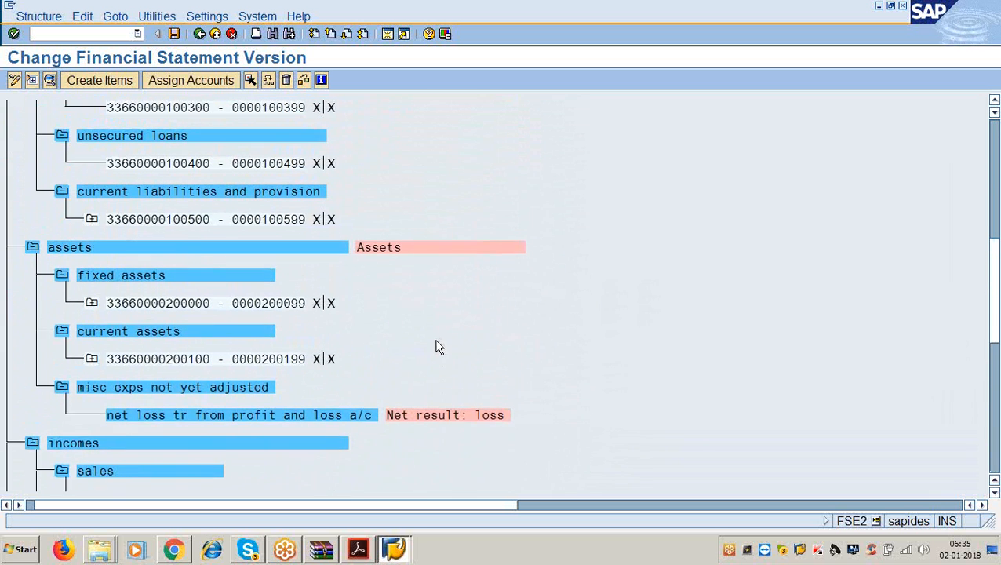
pyautogui.scroll(5, 436, 351)
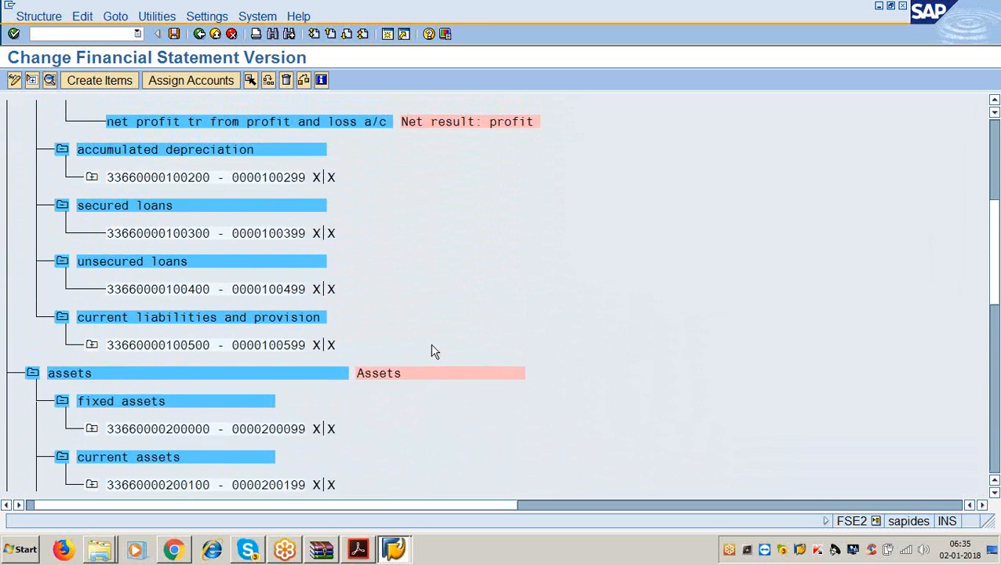
pyautogui.scroll(5, 435, 353)
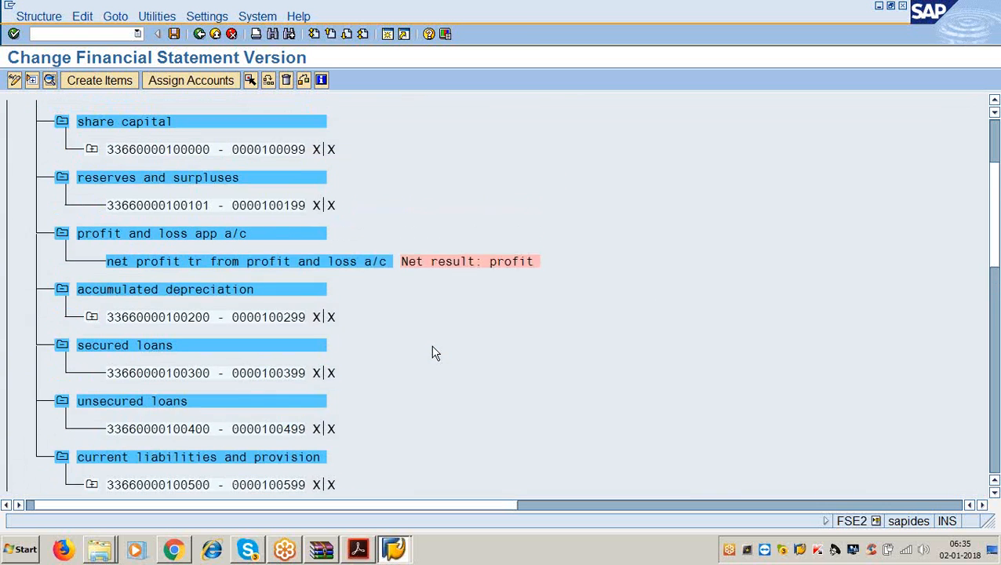
pyautogui.scroll(5, 434, 357)
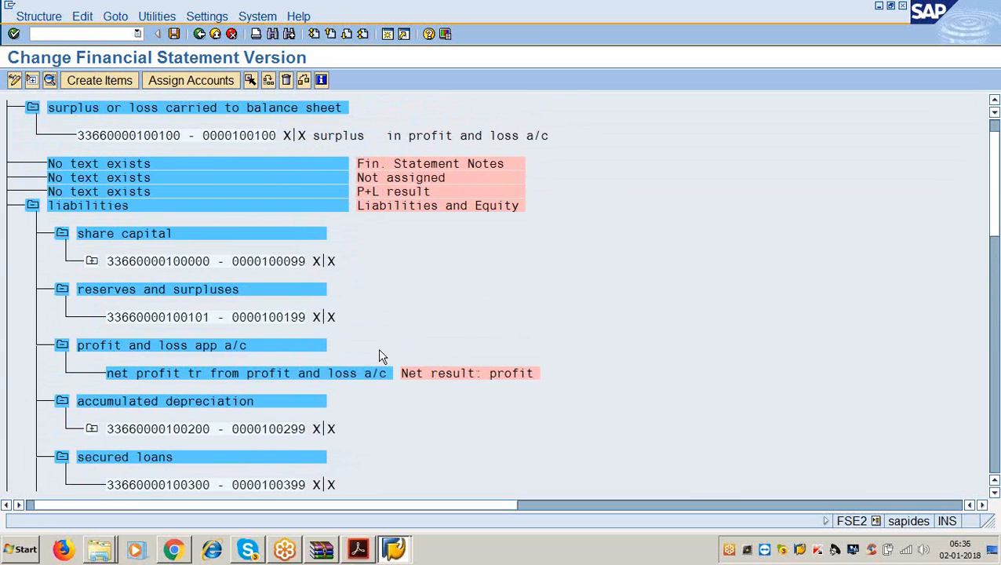
pyautogui.scroll(1, 166, 221)
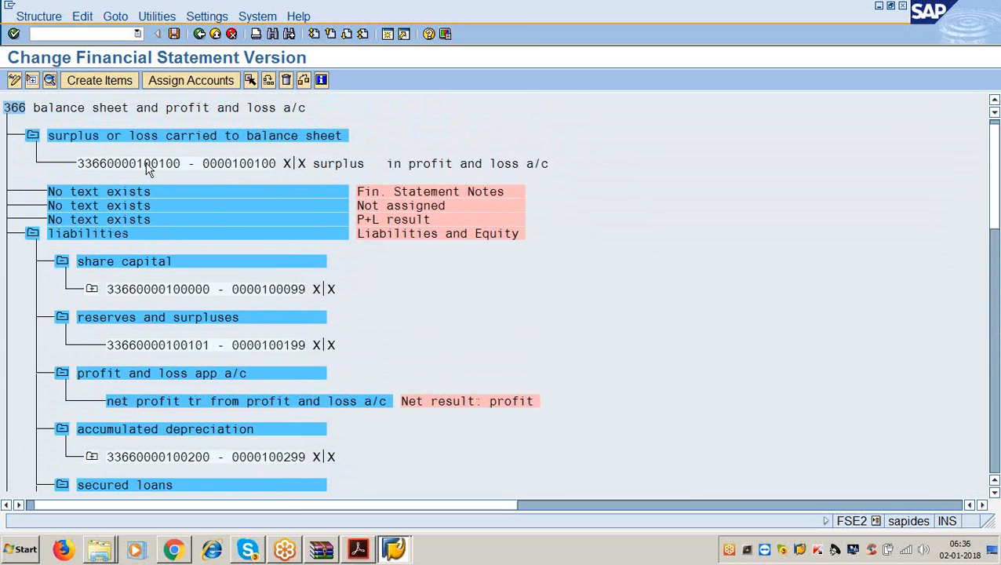
pyautogui.doubleClick(140, 136)
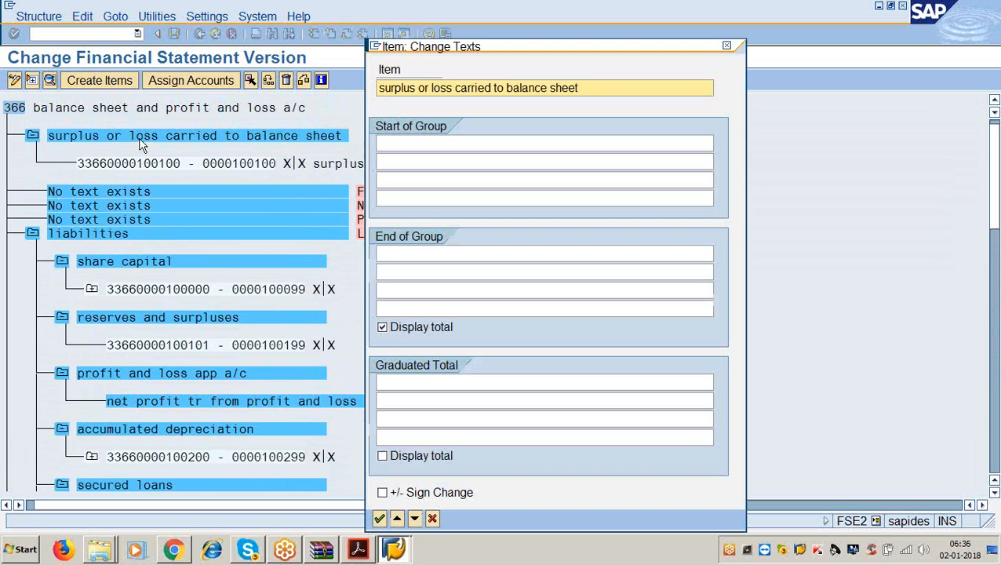
pyautogui.click(405, 253)
pyautogui.write('urpl')
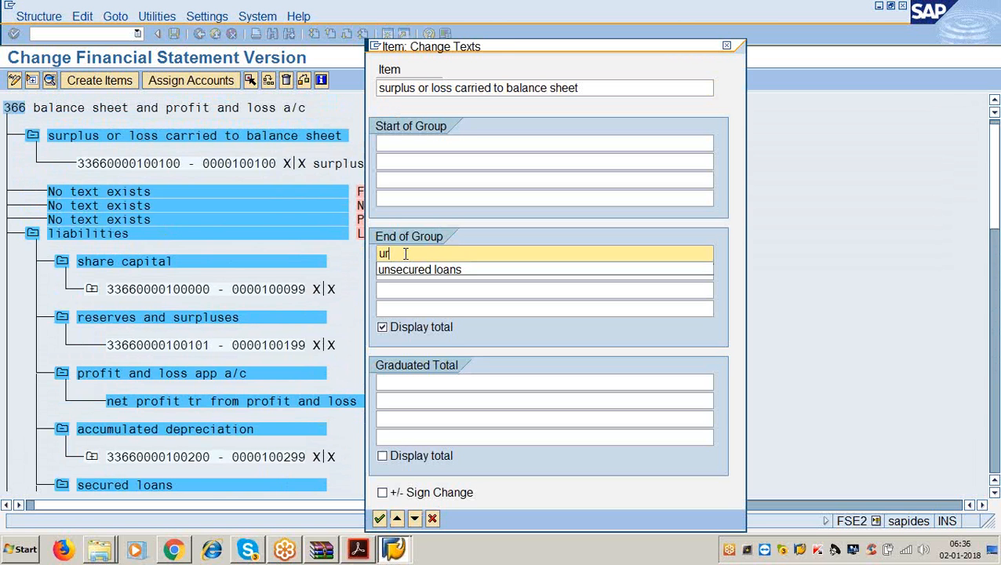
pyautogui.press('BackSpace')
pyautogui.press('BackSpace')
pyautogui.press('BackSpace')
pyautogui.write('sur')
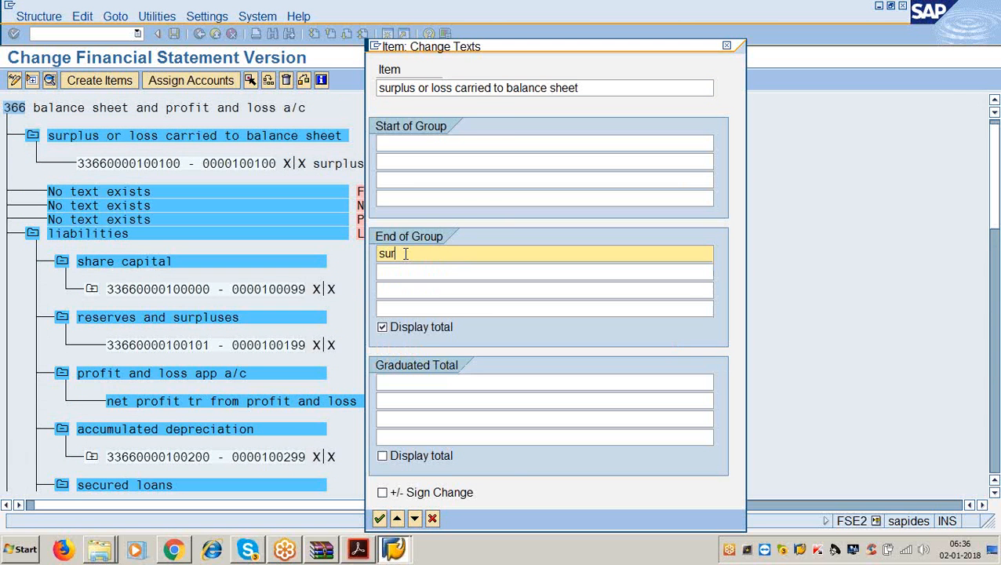
pyautogui.write('plus or loss carried to balance')
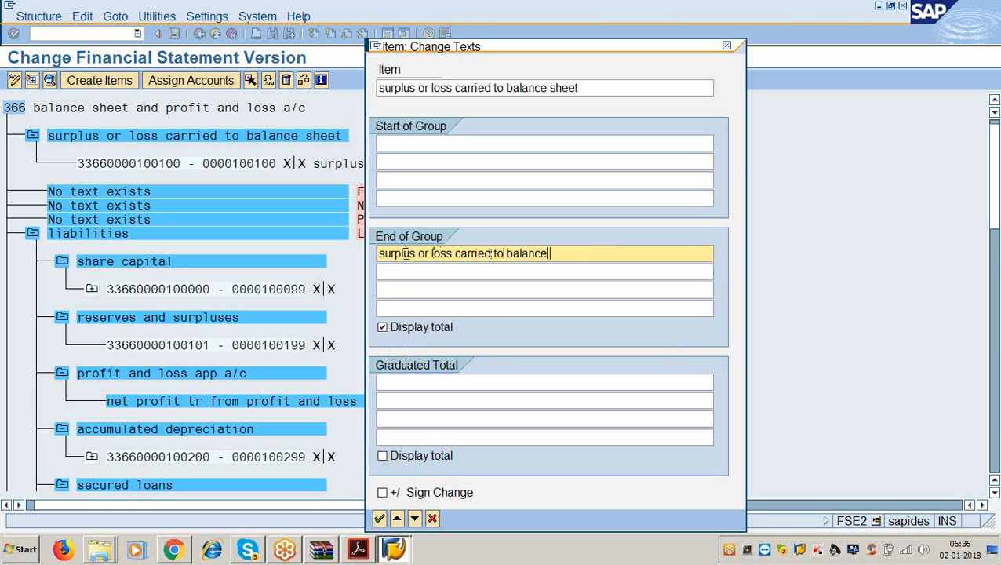
pyautogui.write(' sheet')
pyautogui.press('Return')
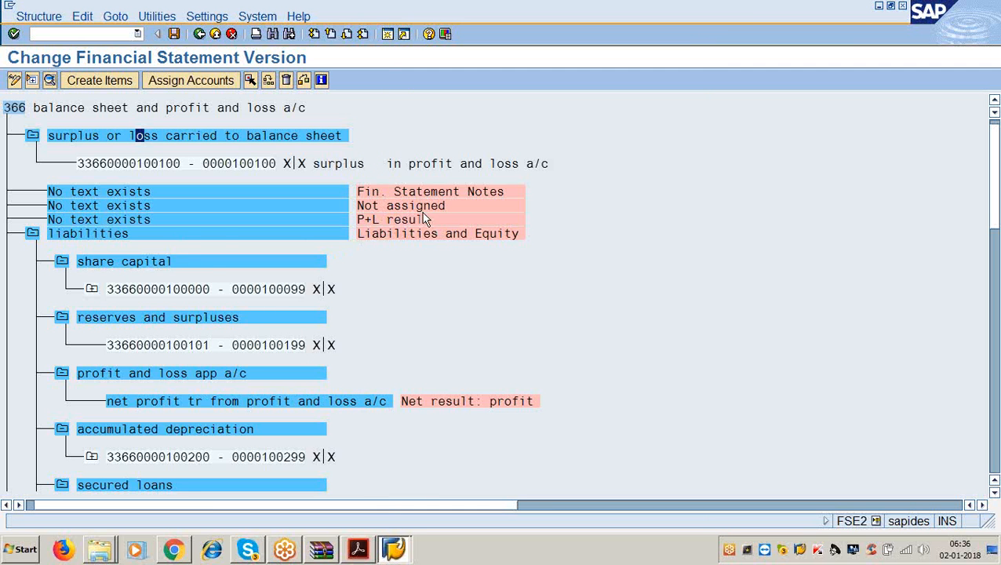
pyautogui.click(162, 220)
# - Set P+L result's item and end-of-group text to 'surplus or loss carried to balance sheet', then save version 3366
pyautogui.doubleClick(175, 219)
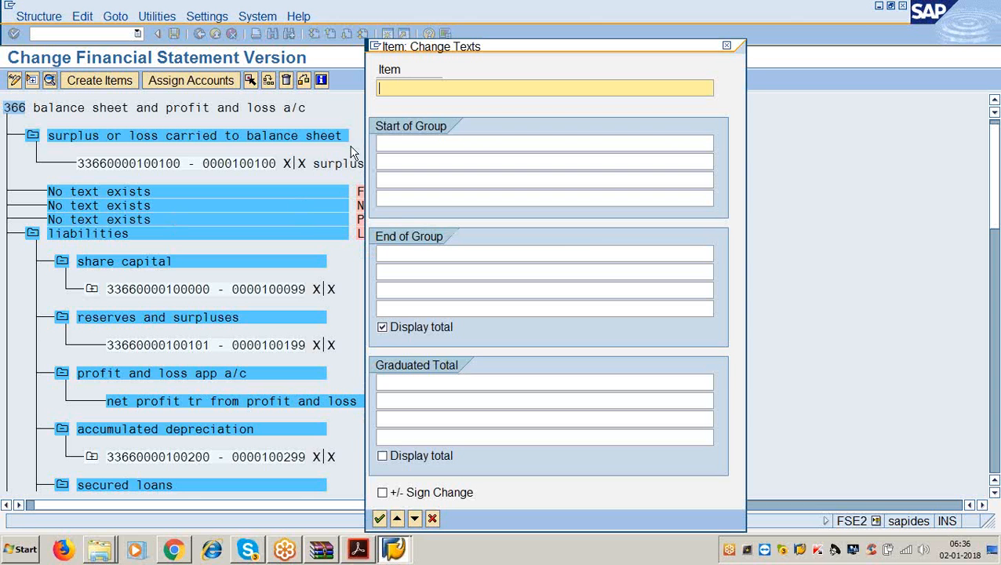
pyautogui.write('sur')
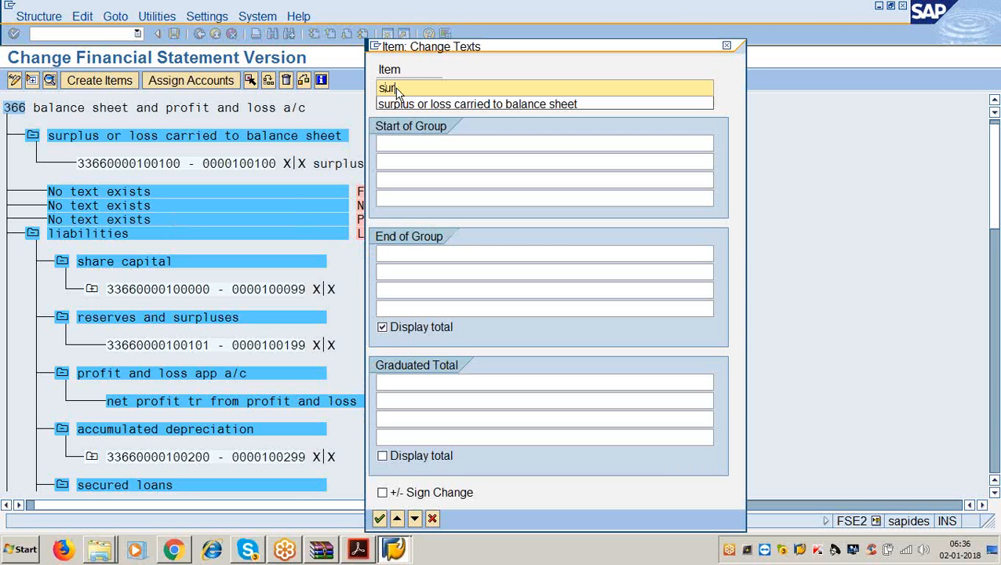
pyautogui.write('plus or loss carried to balance sheet')
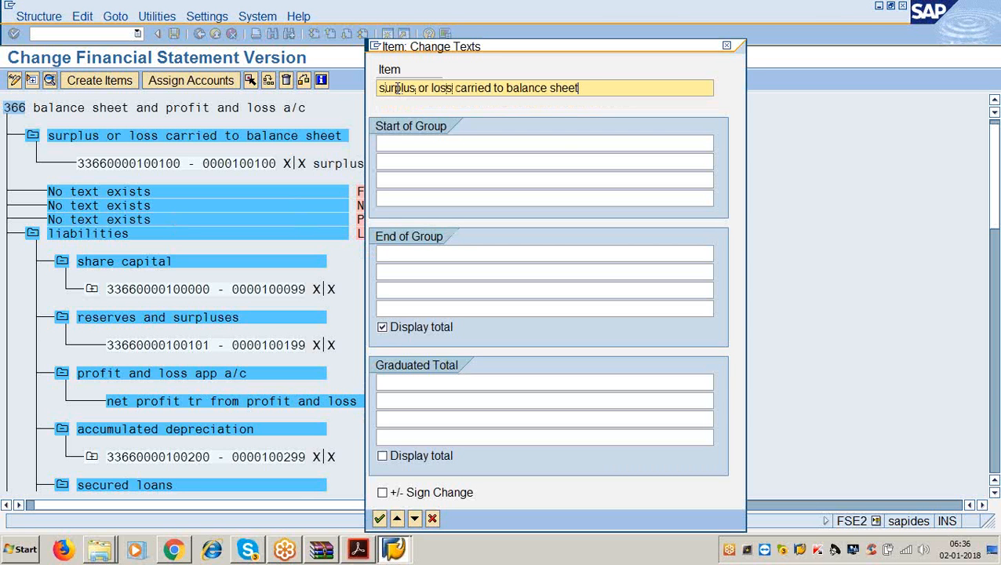
pyautogui.press('Tab')
pyautogui.press('Tab')
pyautogui.press('Tab')
pyautogui.press('Tab')
pyautogui.press('Tab')
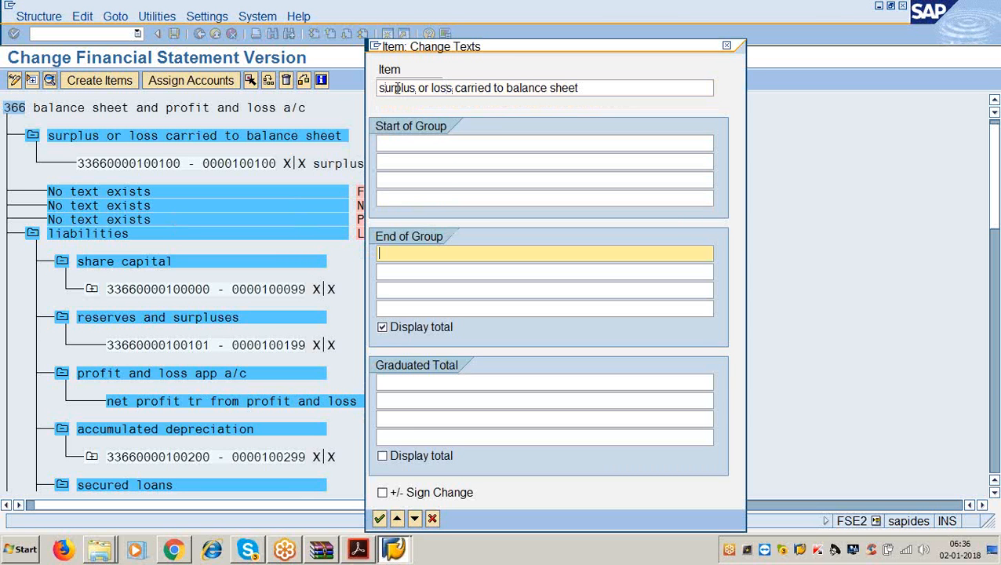
pyautogui.write('surplu')
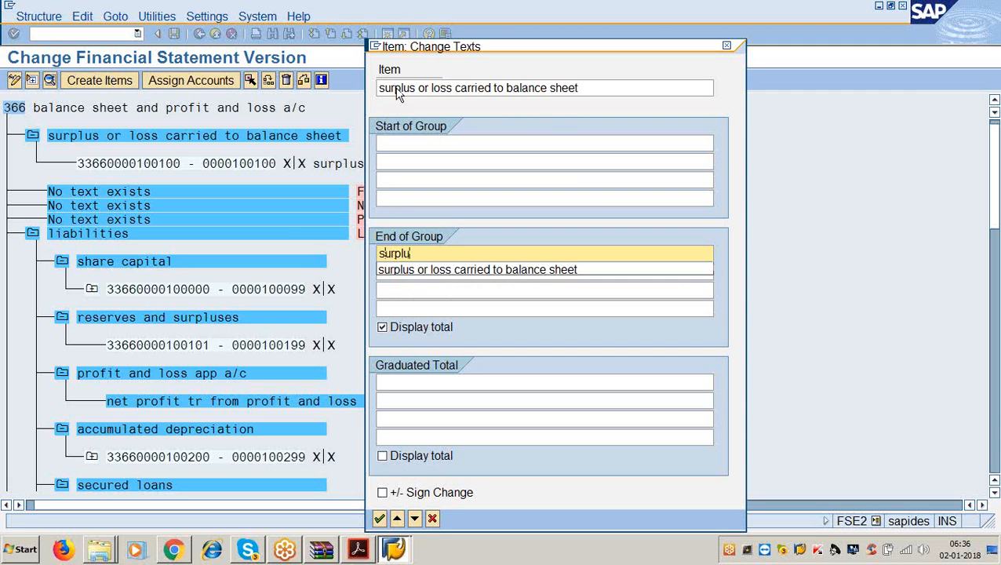
pyautogui.press('Down')
pyautogui.press('Return')
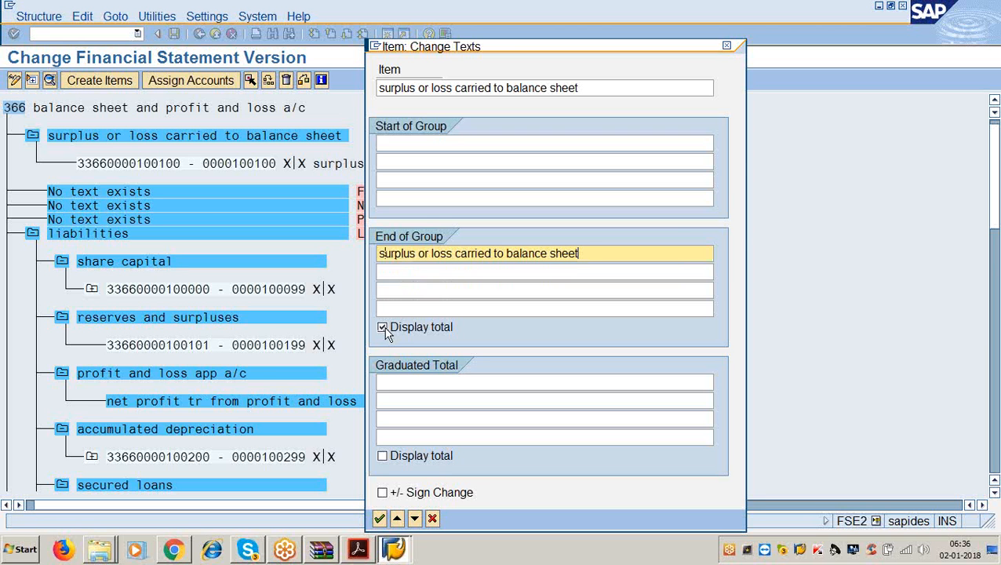
pyautogui.click(379, 519)
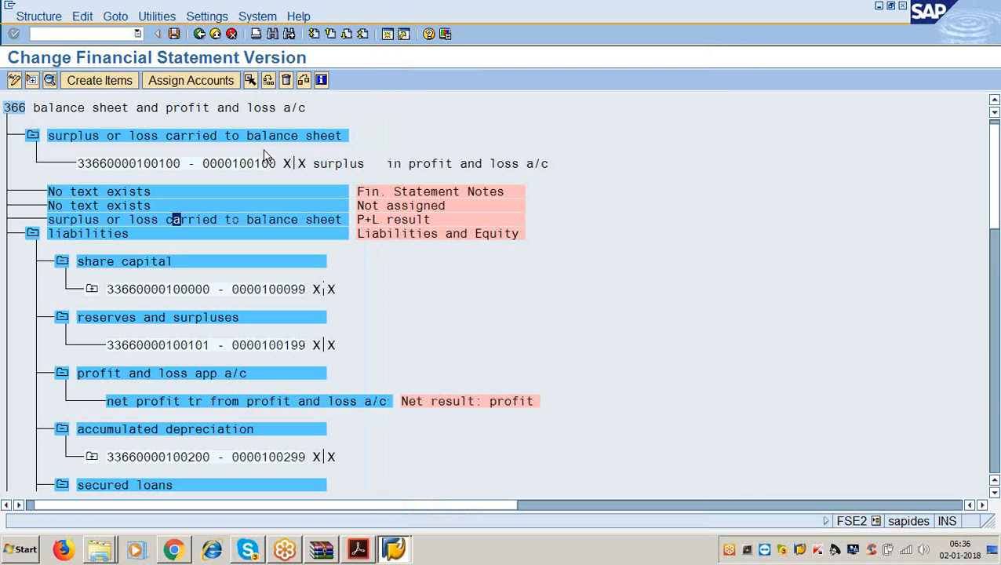
pyautogui.click(174, 34)
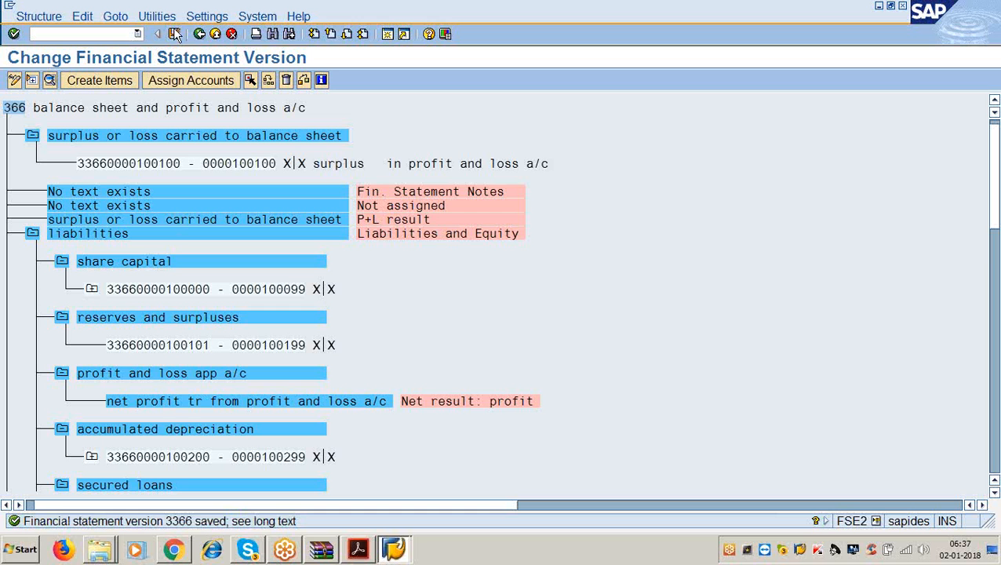
# - Highlight report code S_ALR_87012284 in the instructions PDF, then minimize Acrobat
pyautogui.click(358, 549)
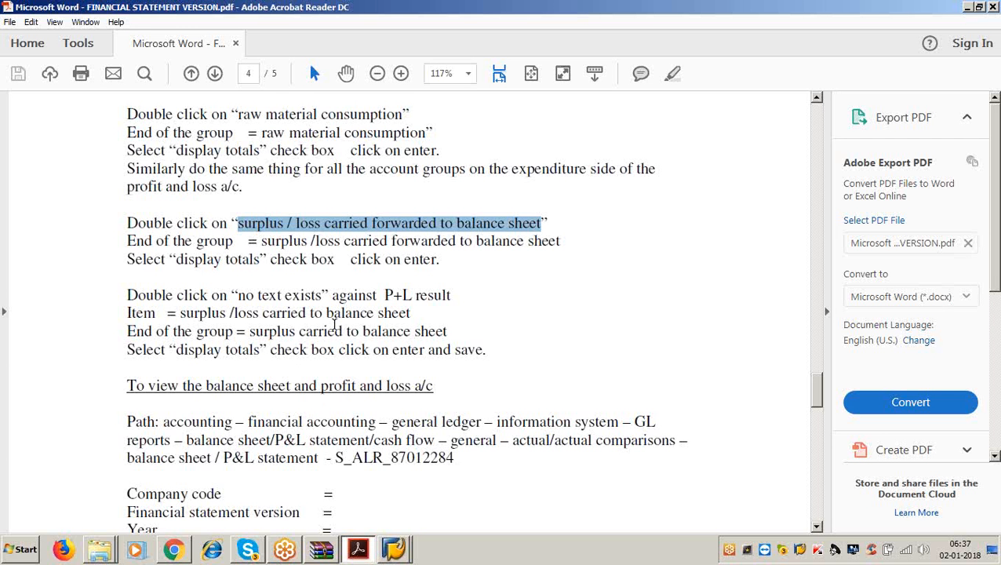
pyautogui.scroll(-5, 374, 284)
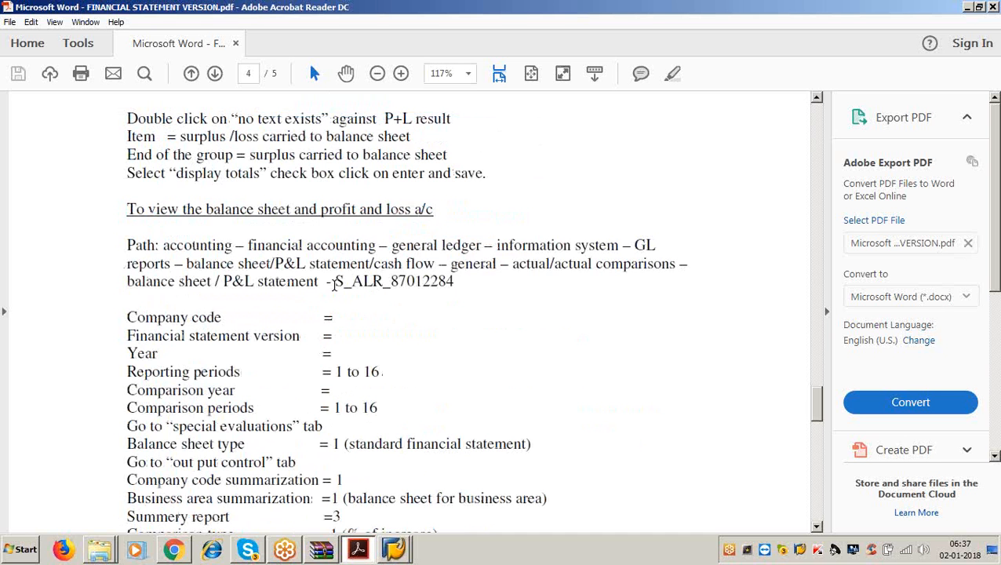
pyautogui.moveTo(335, 284); pyautogui.dragTo(460, 284)
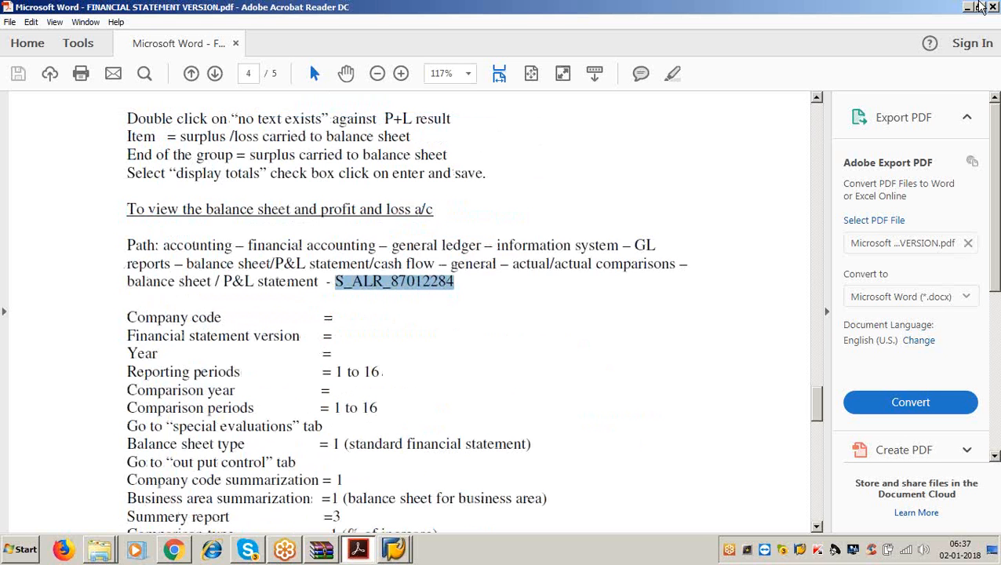
pyautogui.click(968, 7)
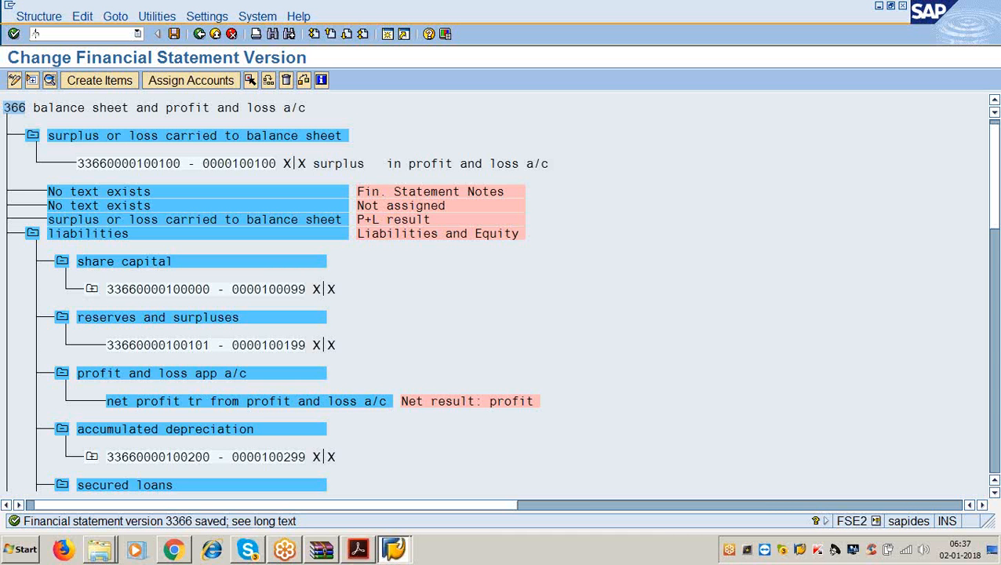
# - Run transaction s_alr_87012284, checking the report code in the PDF midway
pyautogui.write('s_alr_')
pyautogui.press('BackSpace')
pyautogui.press('BackSpace')
pyautogui.press('BackSpace')
pyautogui.press('BackSpace')
pyautogui.press('BackSpace')
pyautogui.write('s_alr_870')
pyautogui.click(358, 549)
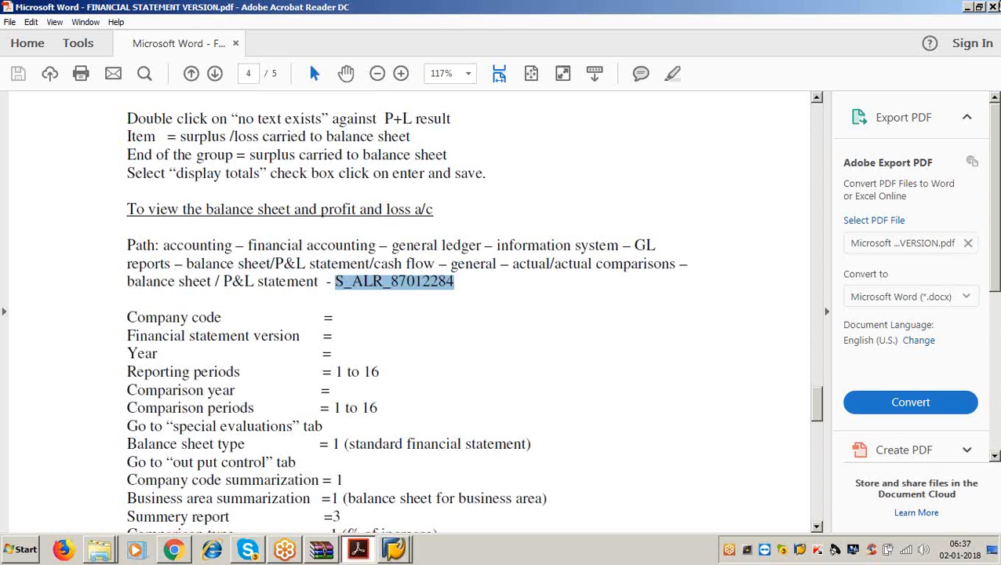
pyautogui.click(968, 7)
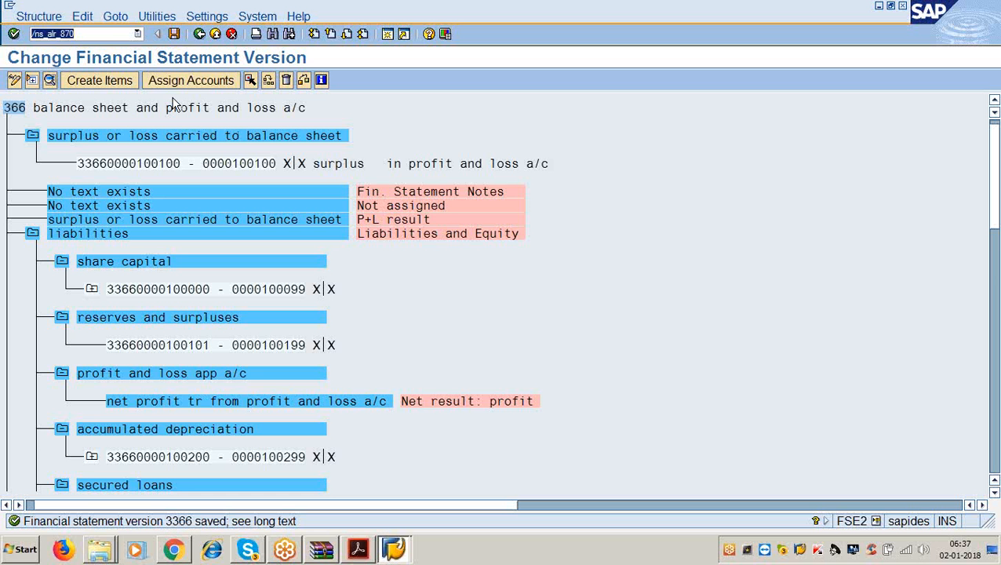
pyautogui.click(111, 35)
pyautogui.write('12284')
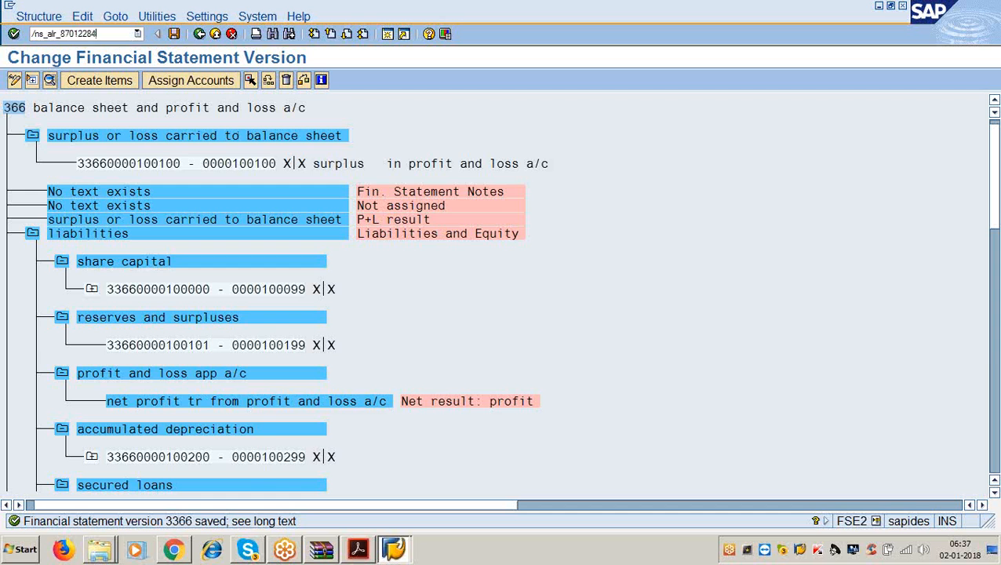
pyautogui.press('Return')
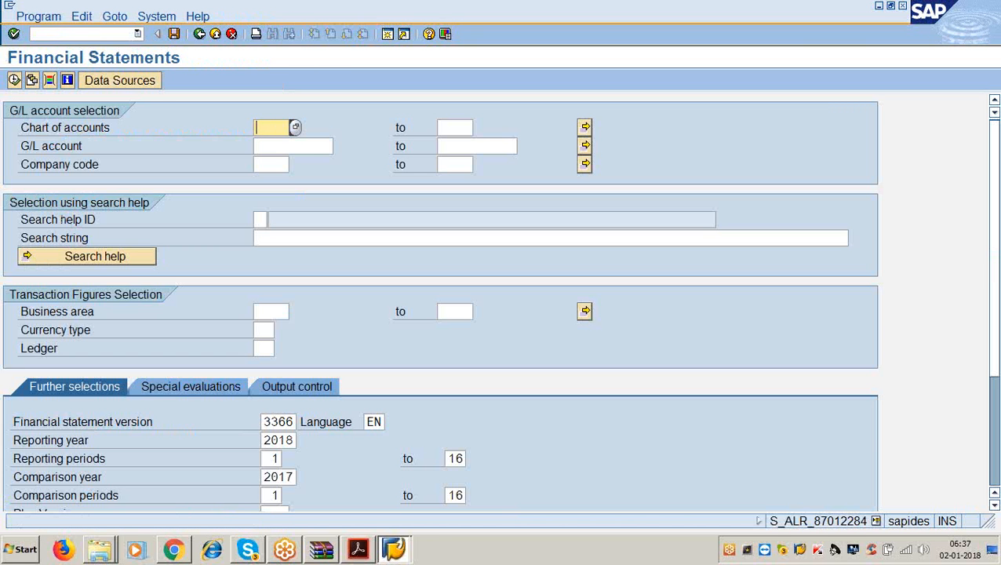
# - Enter 3366 for the chart of accounts and company code, and select statement version 3366
pyautogui.write('3366')
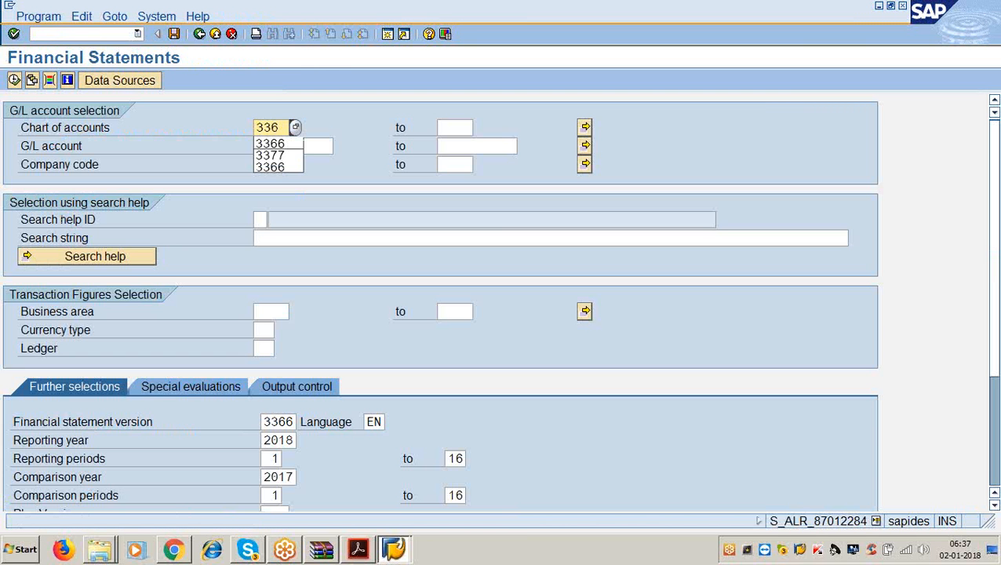
pyautogui.click(358, 549)
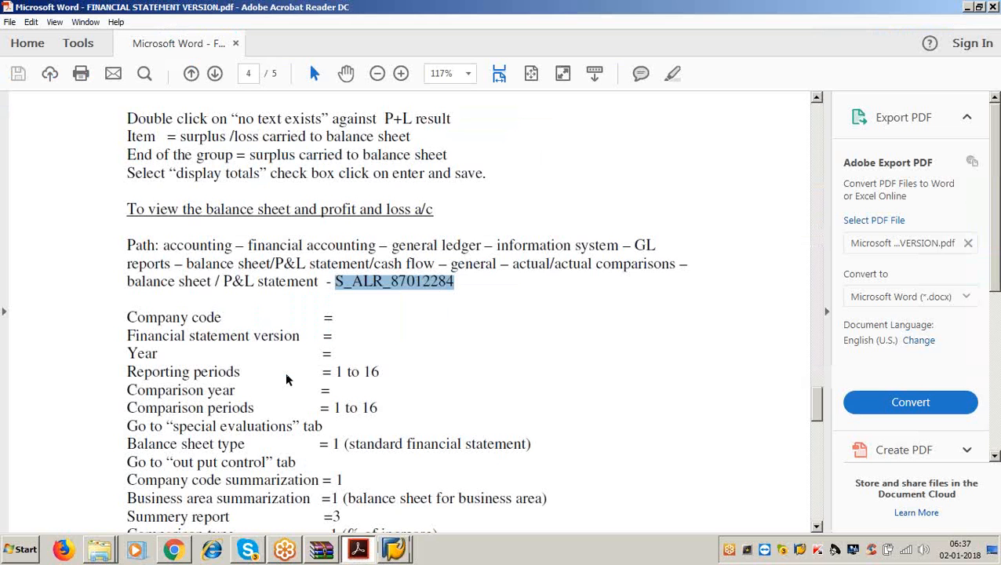
pyautogui.click(967, 7)
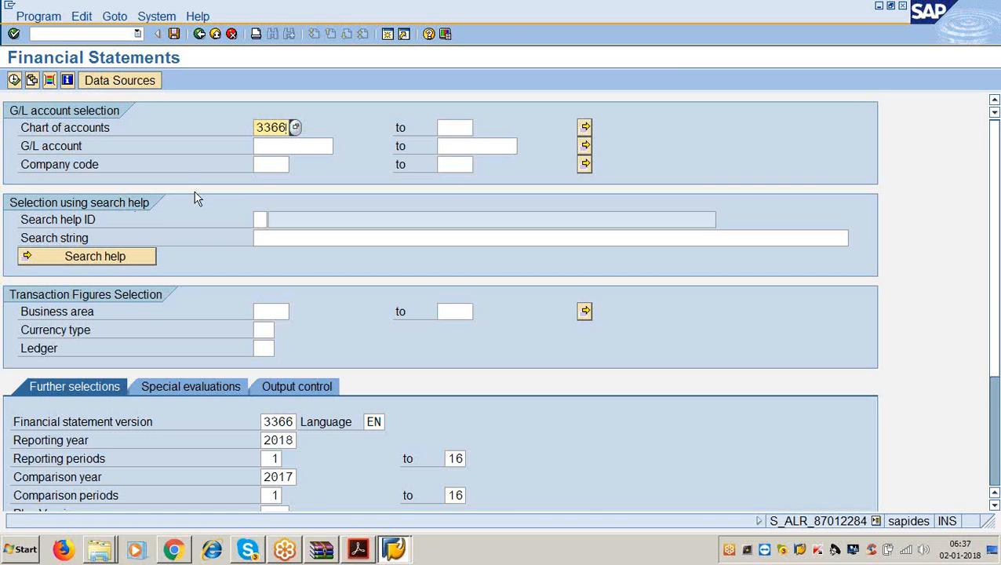
pyautogui.click(259, 146)
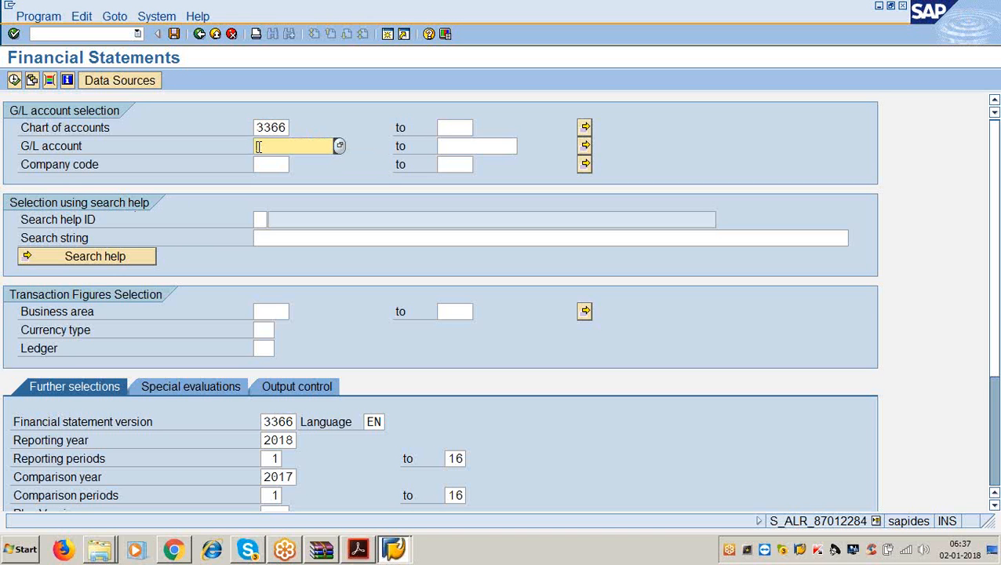
pyautogui.press('Tab')
pyautogui.press('Tab')
pyautogui.press('Tab')
pyautogui.write('336')
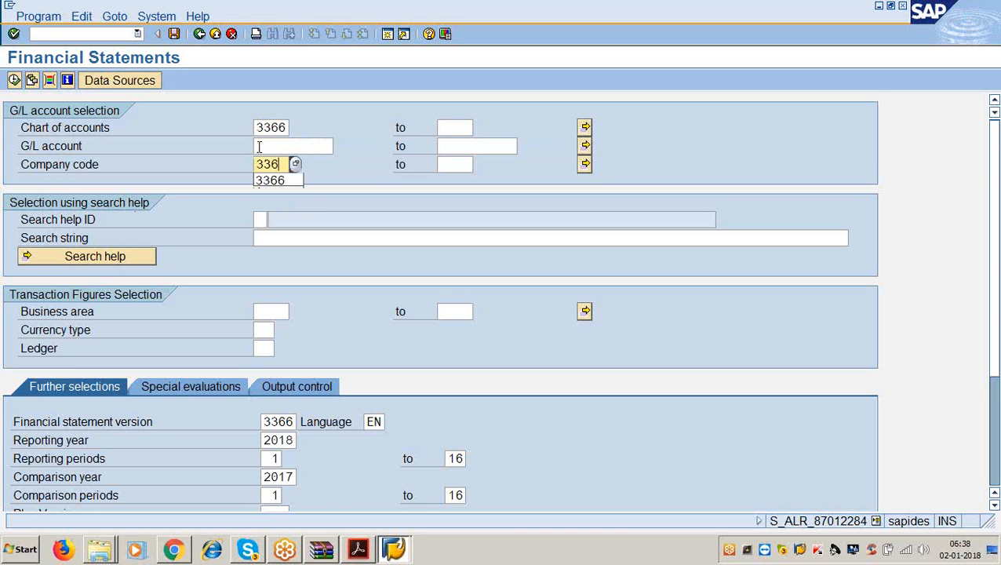
pyautogui.write('6')
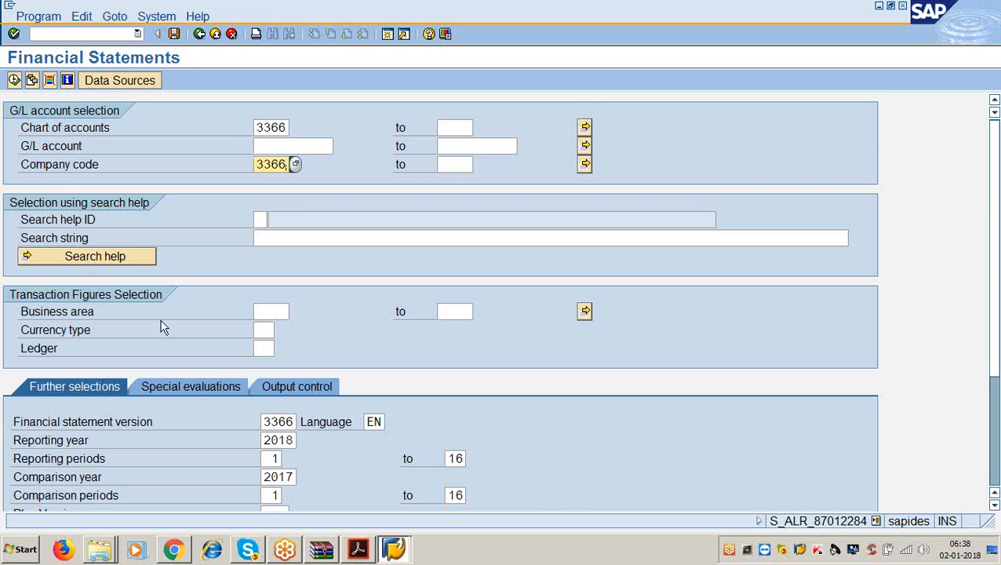
pyautogui.scroll(-2, 215, 376)
pyautogui.scroll(-2, 217, 379)
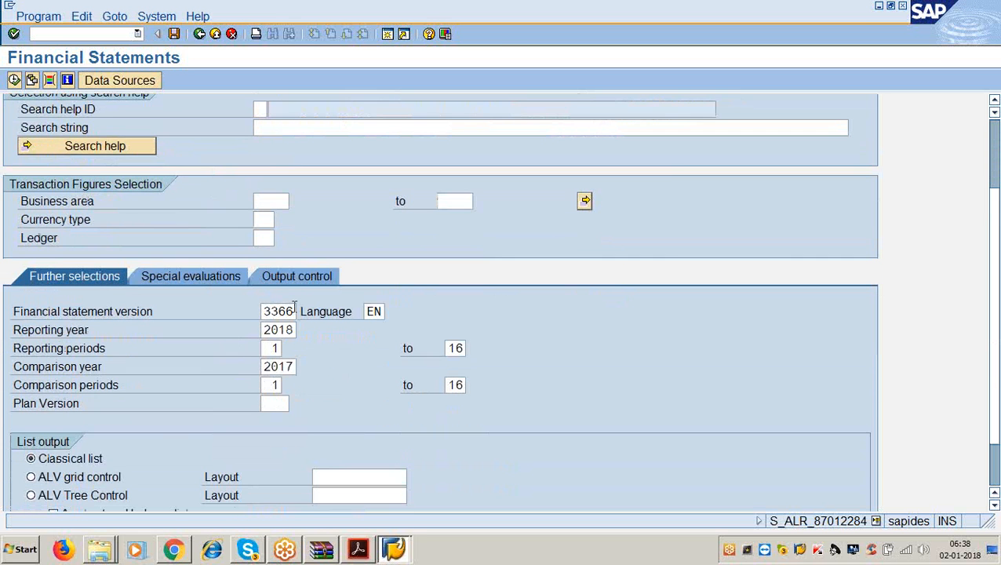
pyautogui.click(292, 310)
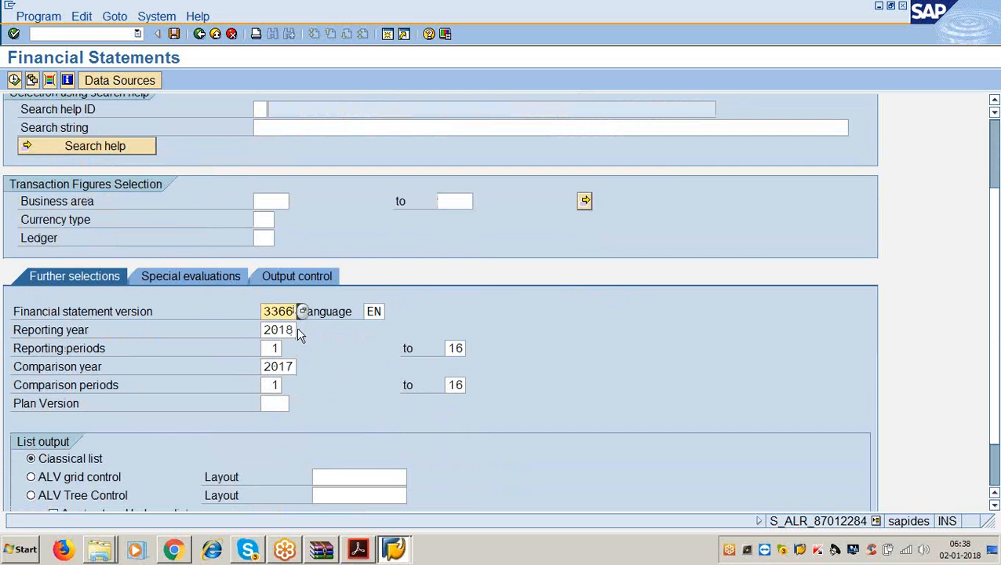
# - Change reporting year from 2018 to 2017 and comparison year from 2017 to 2016
pyautogui.click(298, 329)
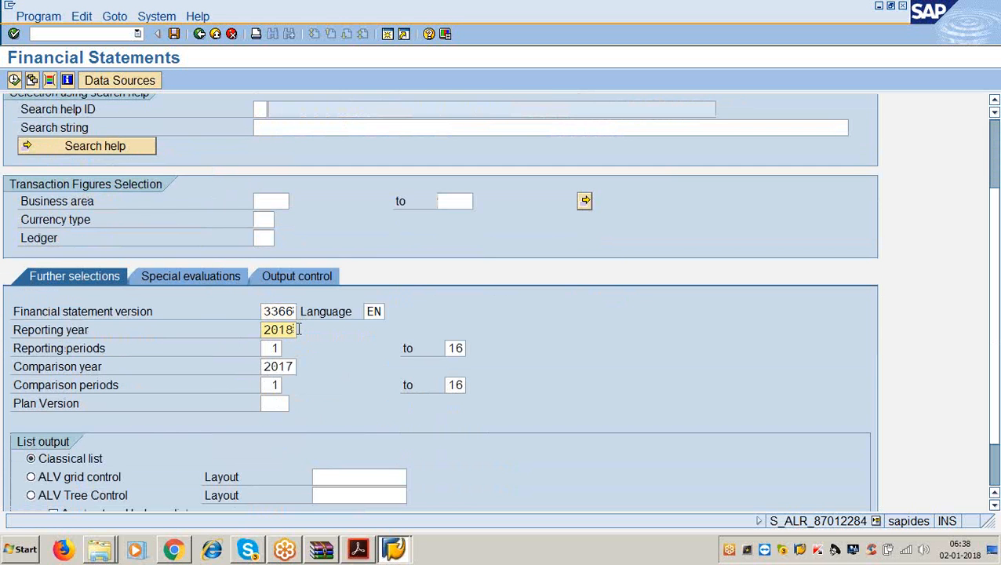
pyautogui.press('BackSpace')
pyautogui.press('BackSpace')
pyautogui.press('BackSpace')
pyautogui.press('BackSpace')
pyautogui.write('2017')
pyautogui.click(279, 347)
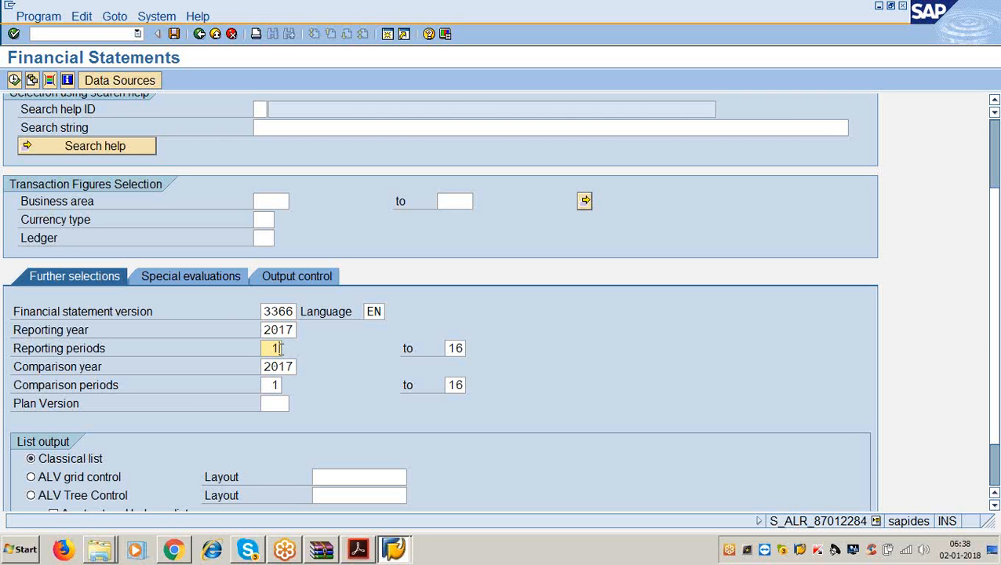
pyautogui.click(294, 366)
pyautogui.press('BackSpace')
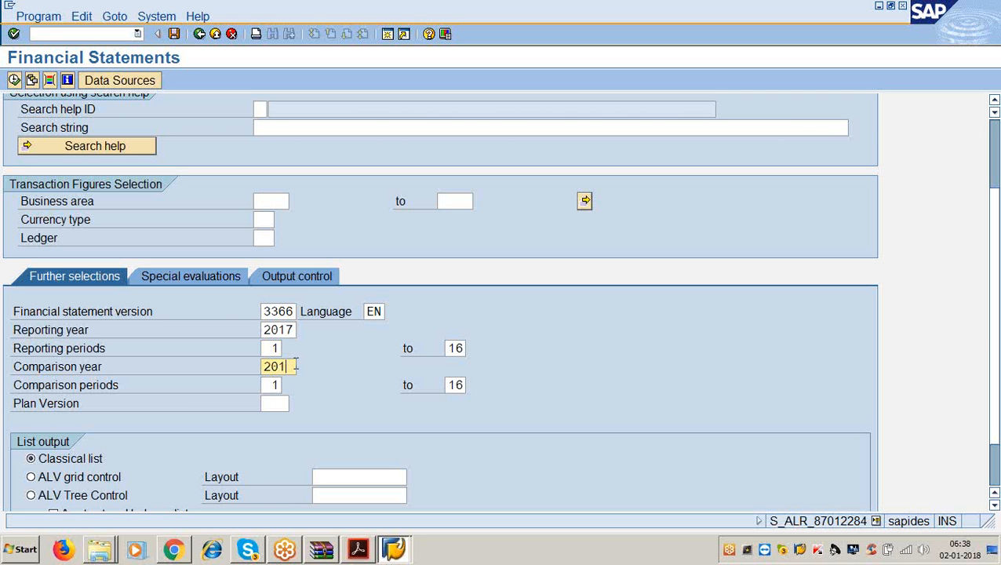
pyautogui.write('6')
pyautogui.click(276, 385)
pyautogui.press('Tab')
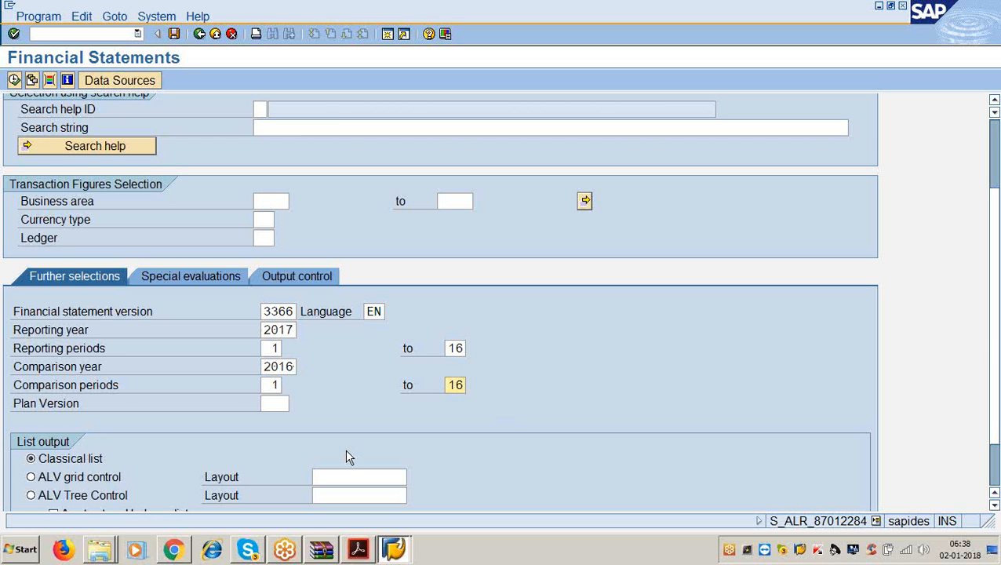
pyautogui.scroll(-3, 197, 404)
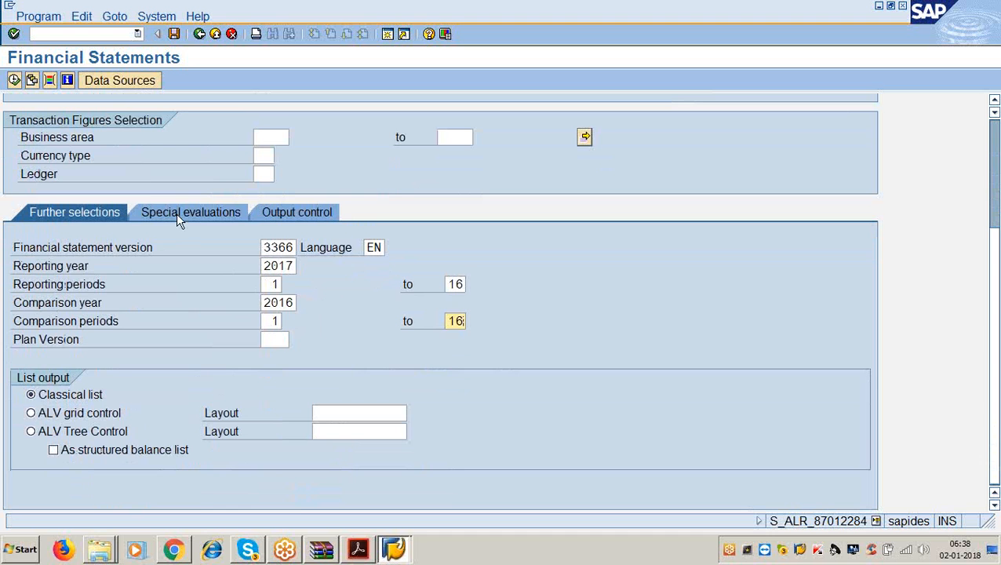
# - On Special evaluations, choose balance sheet type 1, Standard financial statement
pyautogui.click(176, 213)
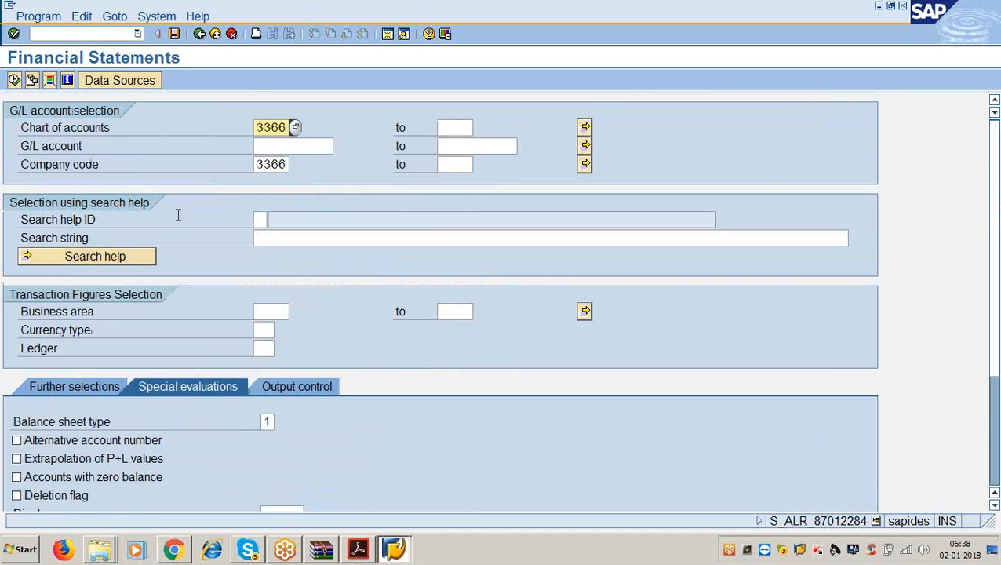
pyautogui.scroll(-3, 251, 406)
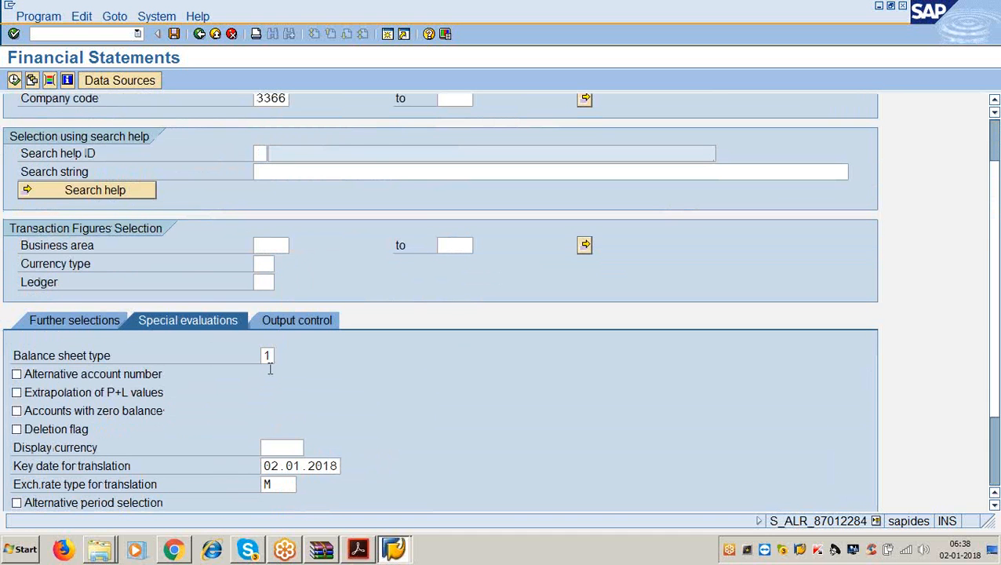
pyautogui.click(268, 355)
pyautogui.click(282, 354)
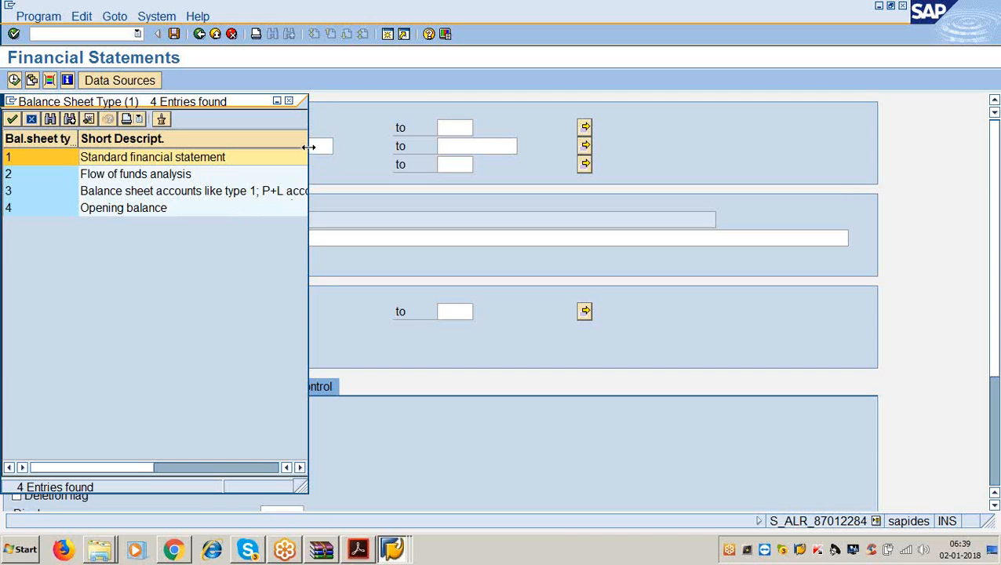
pyautogui.moveTo(312, 146); pyautogui.dragTo(435, 129)
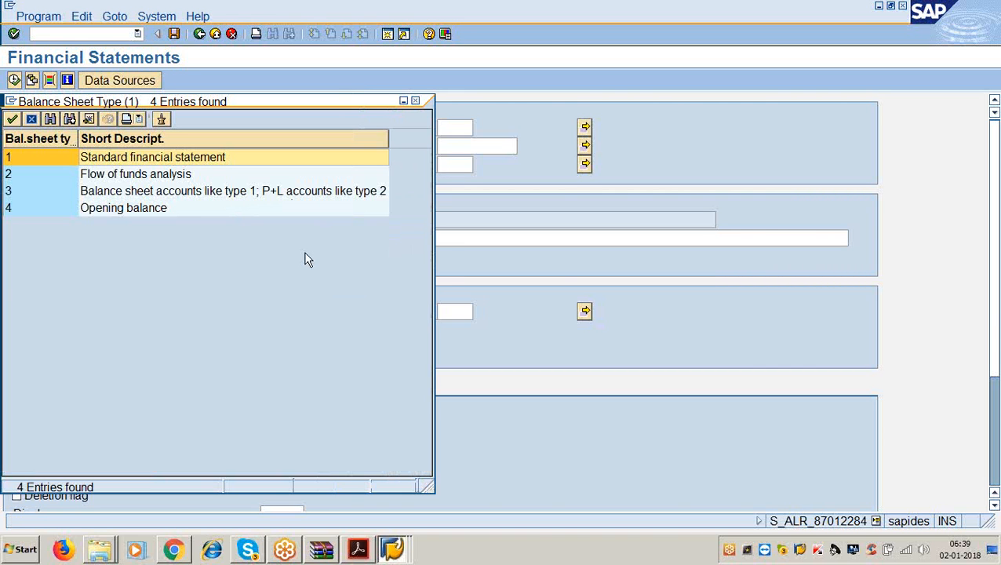
pyautogui.click(96, 213)
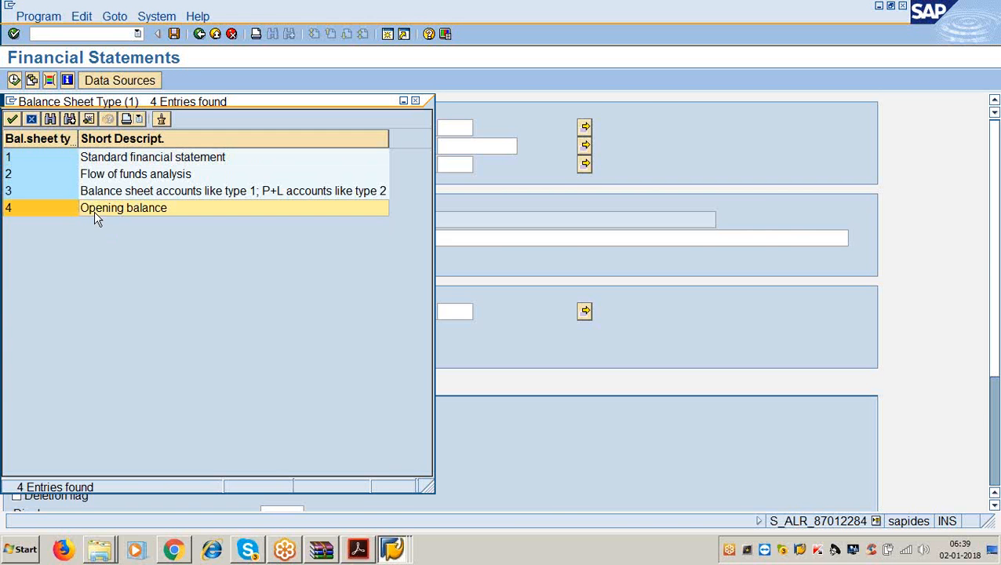
pyautogui.doubleClick(109, 157)
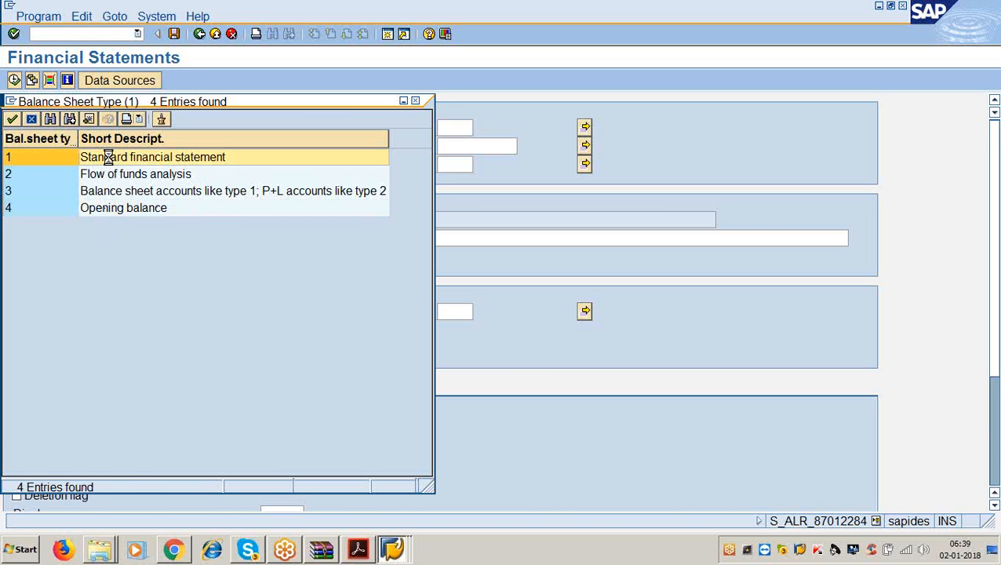
pyautogui.scroll(-3, 377, 329)
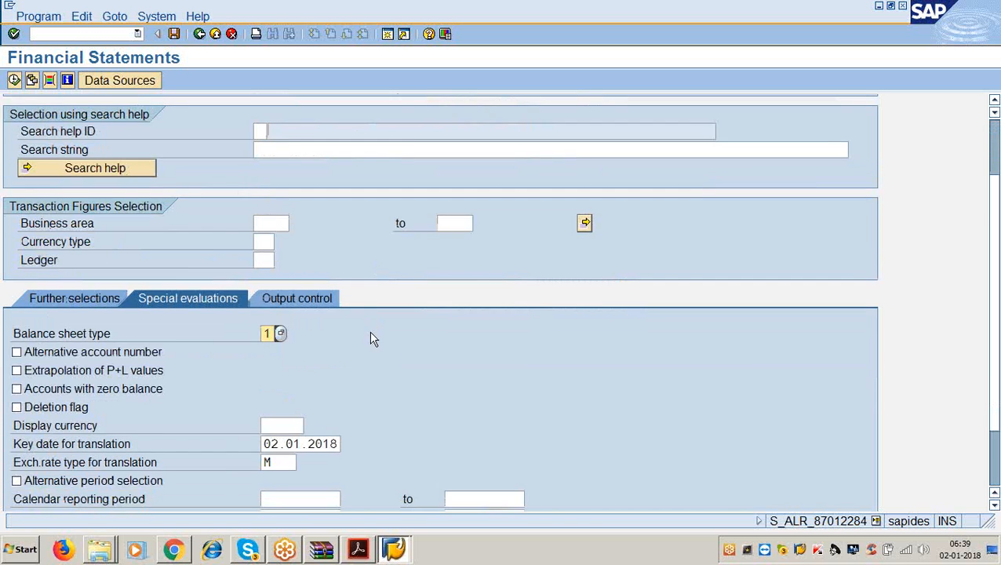
pyautogui.click(296, 232)
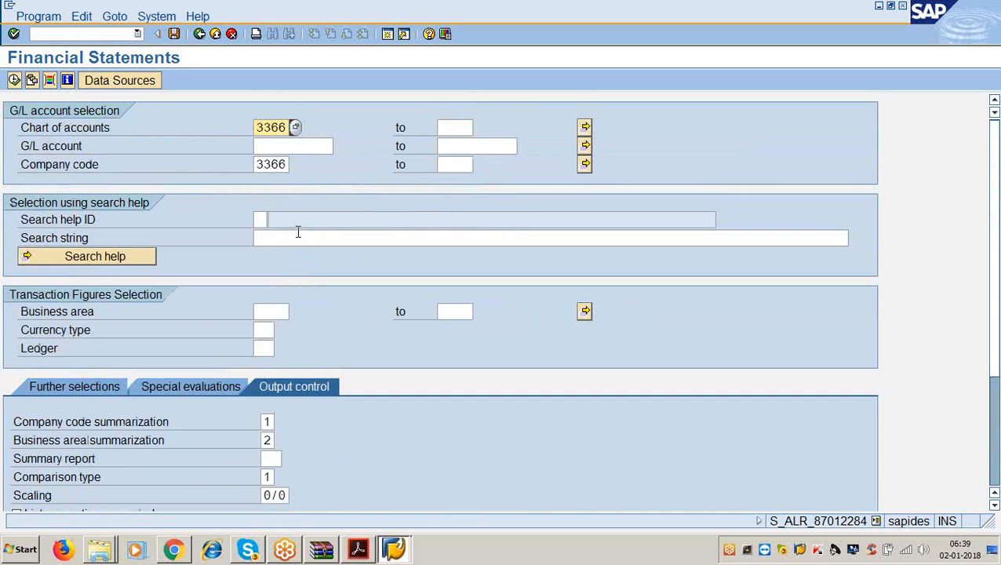
# - Set company code summarization and business area summarization to 1 on Output control
pyautogui.scroll(-2, 298, 230)
pyautogui.click(266, 357)
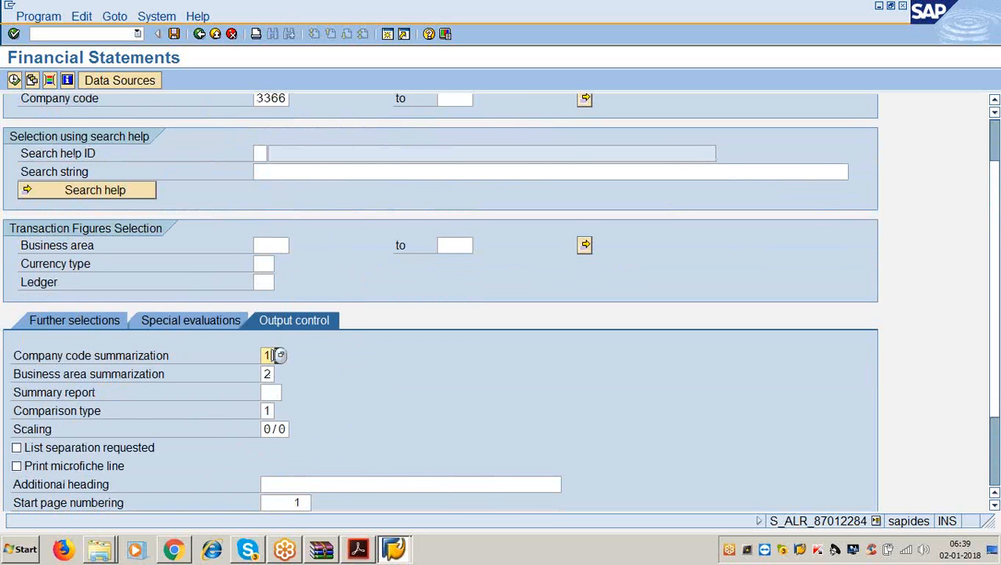
pyautogui.click(281, 355)
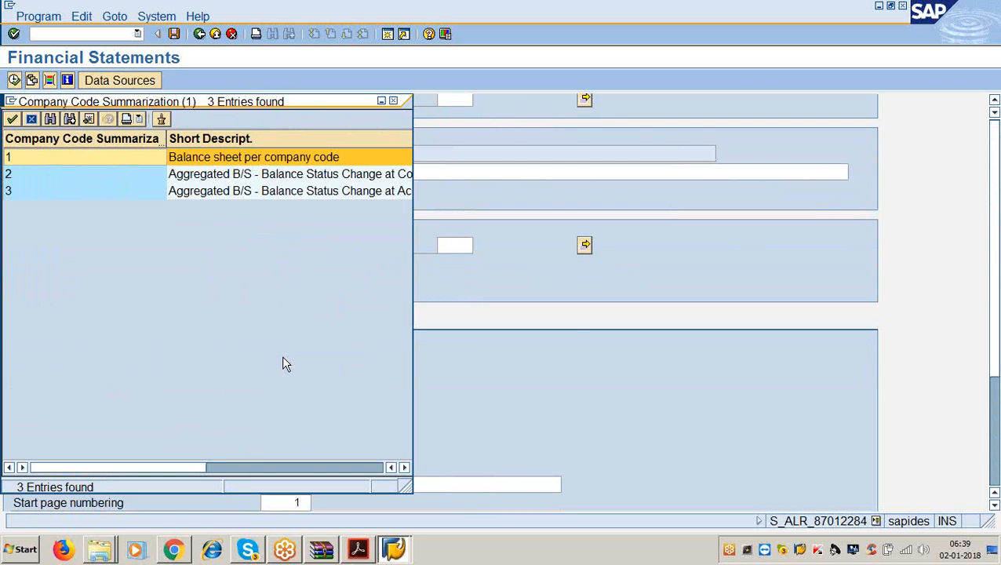
pyautogui.doubleClick(238, 157)
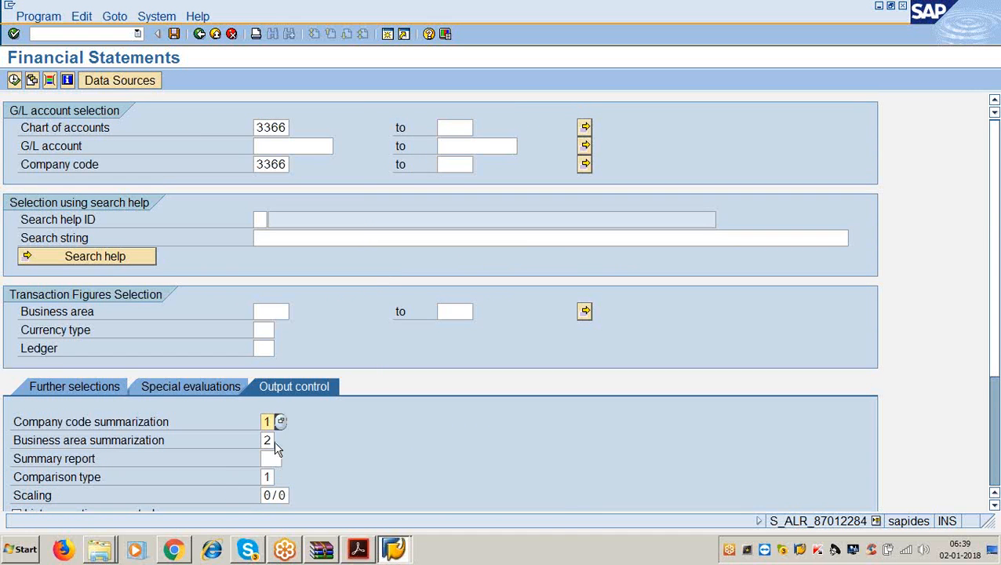
pyautogui.doubleClick(273, 439)
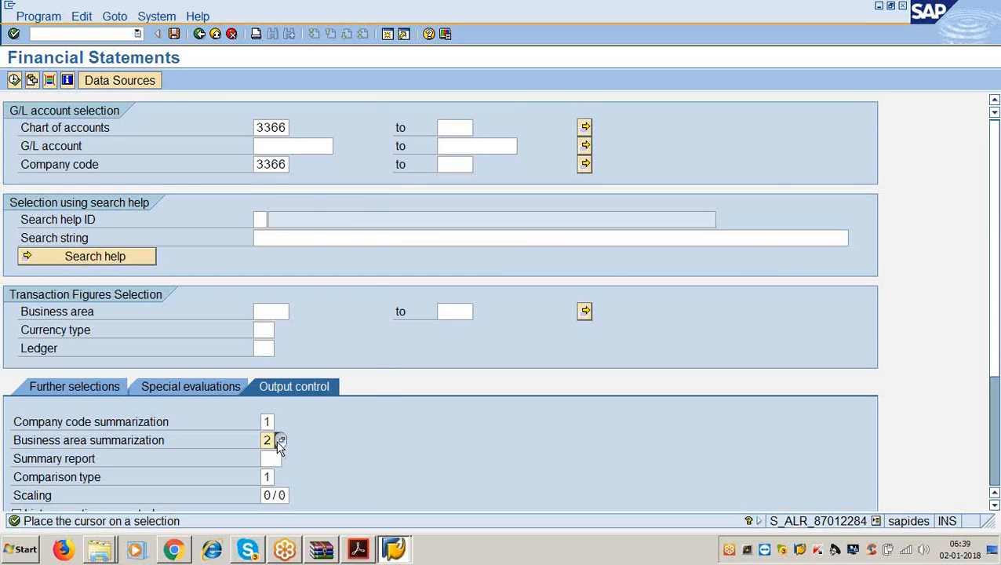
pyautogui.click(281, 441)
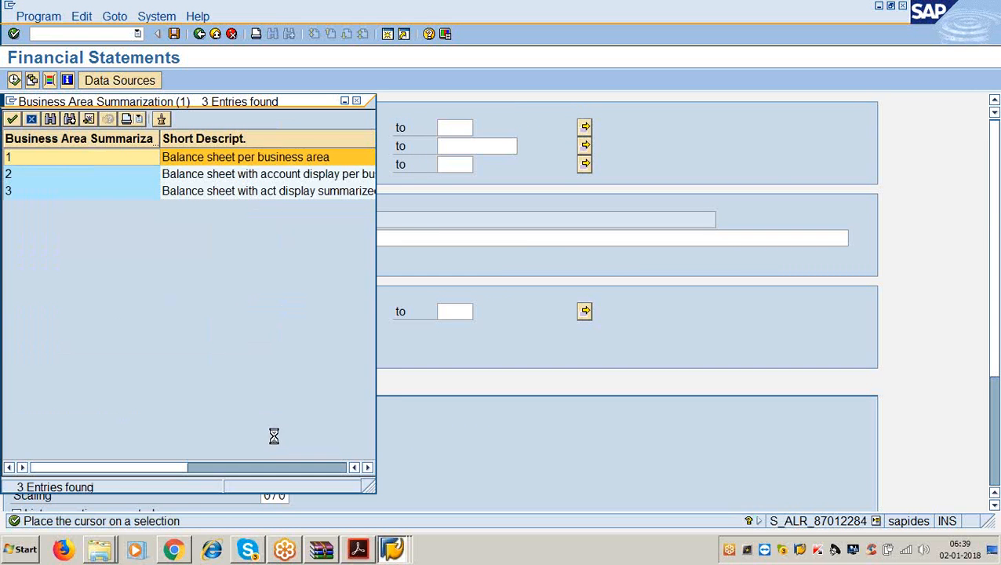
pyautogui.doubleClick(188, 168)
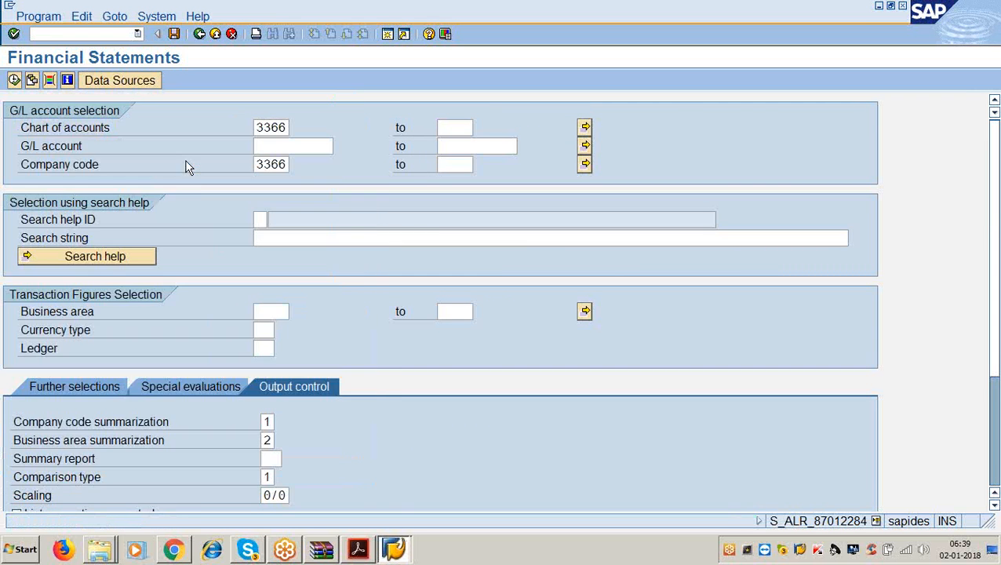
# - Check the guide, keep comparison type 1, then return to the instruction PDF
pyautogui.click(358, 549)
pyautogui.scroll(-3, 320, 384)
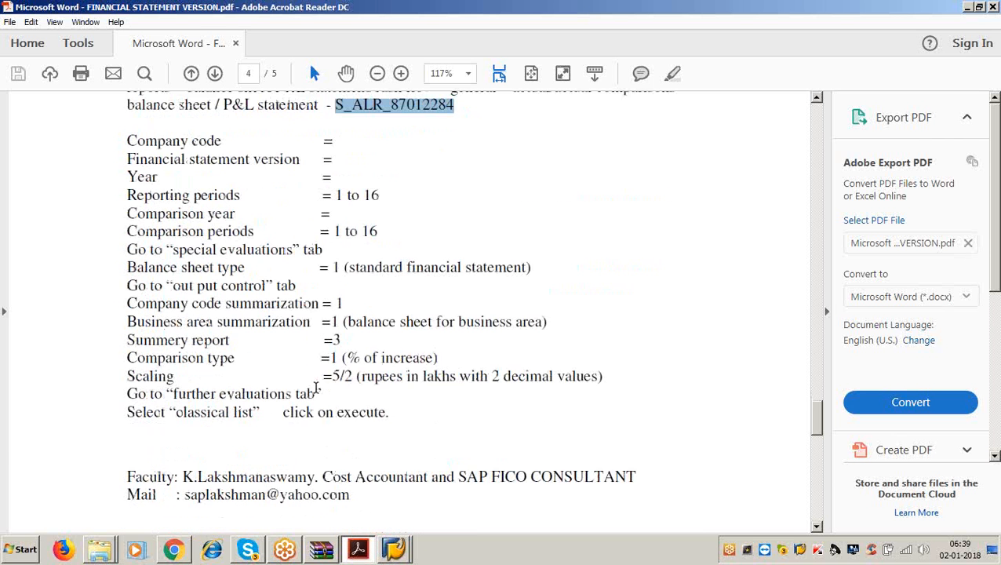
pyautogui.scroll(-2, 316, 389)
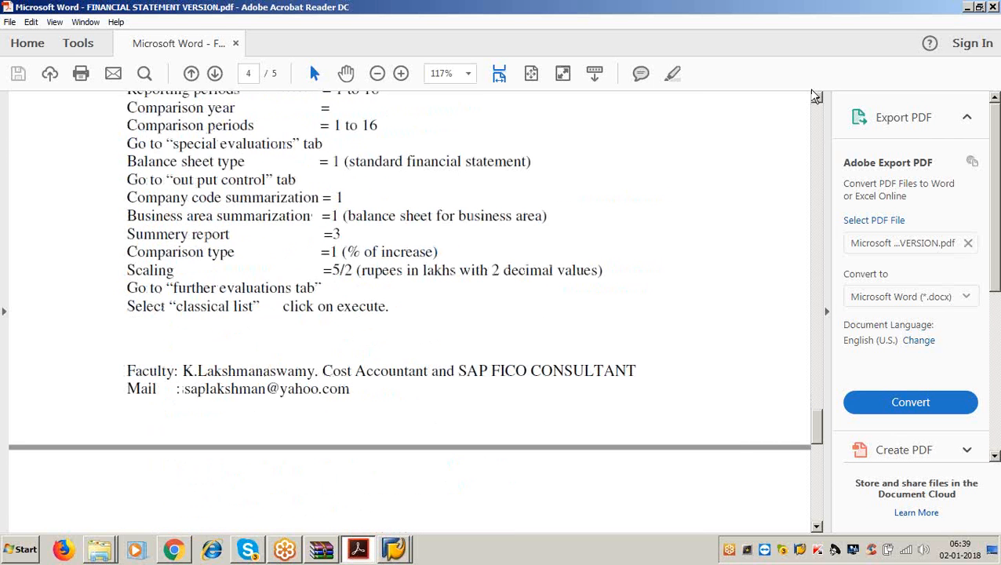
pyautogui.hotkey('alt', 'Tab')
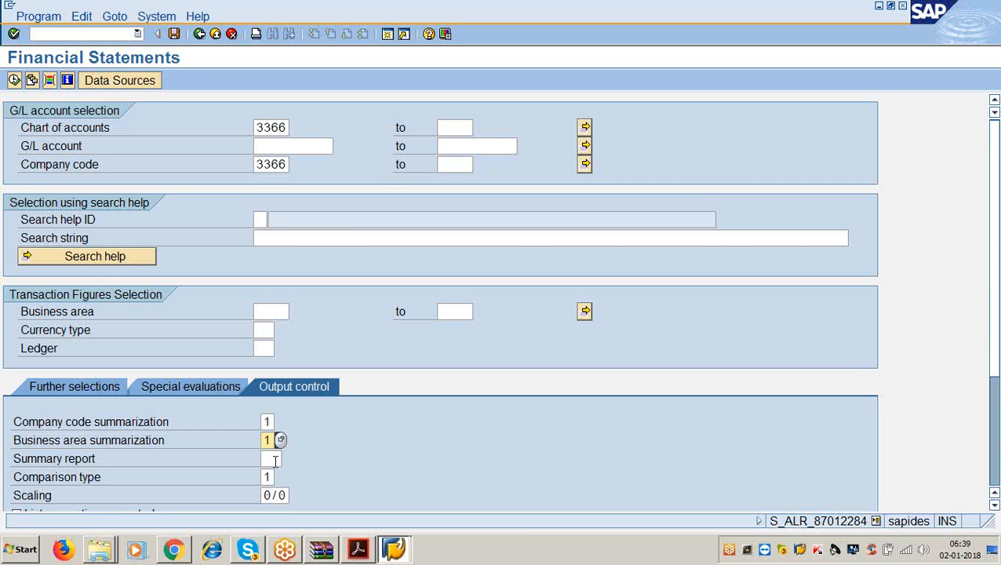
pyautogui.click(269, 477)
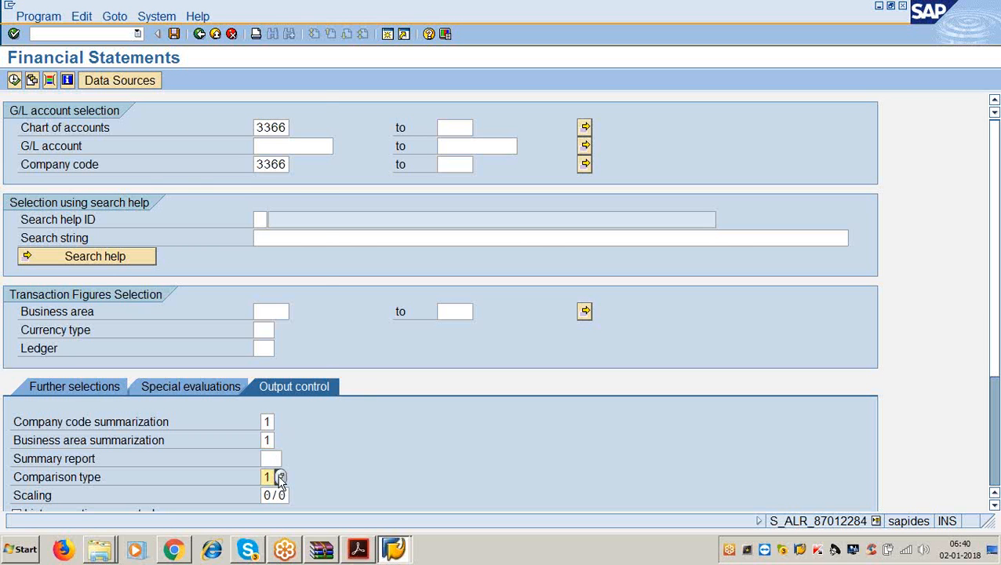
pyautogui.click(281, 477)
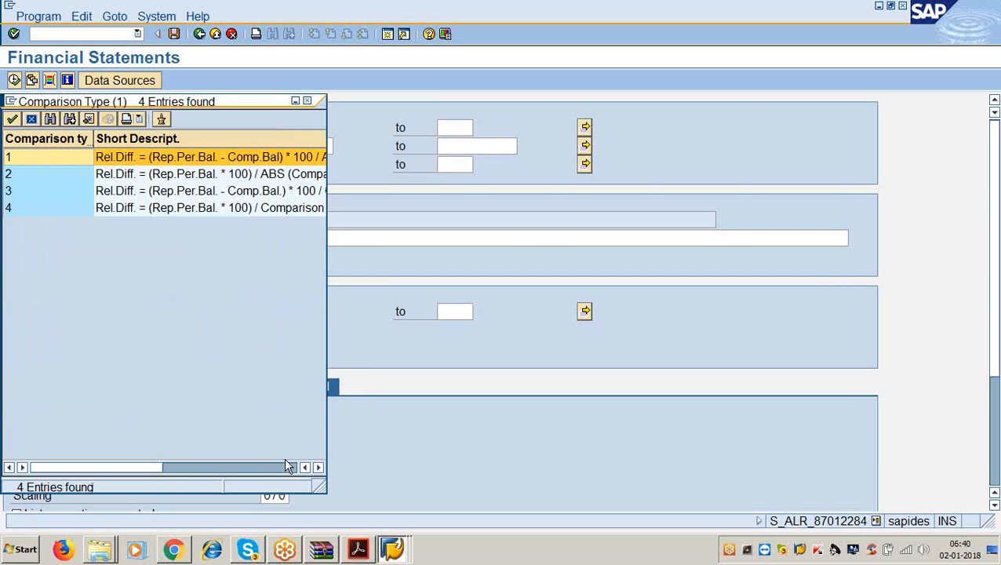
pyautogui.click(306, 105)
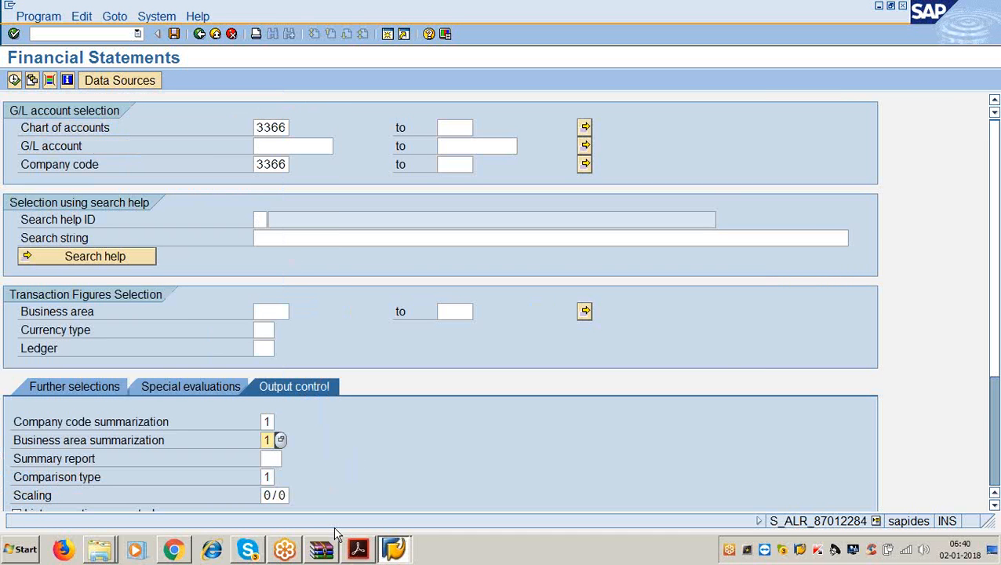
pyautogui.click(269, 476)
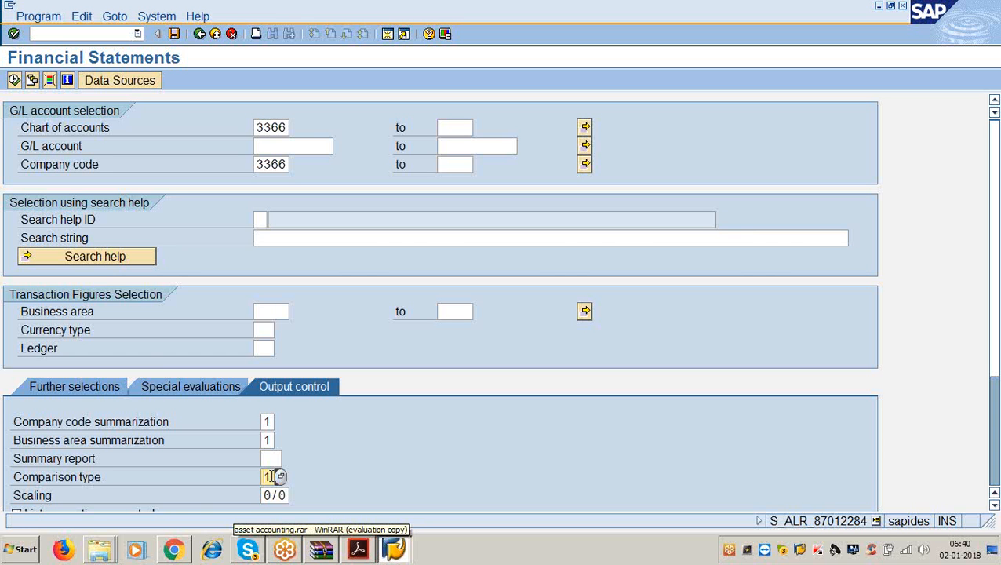
pyautogui.click(361, 551)
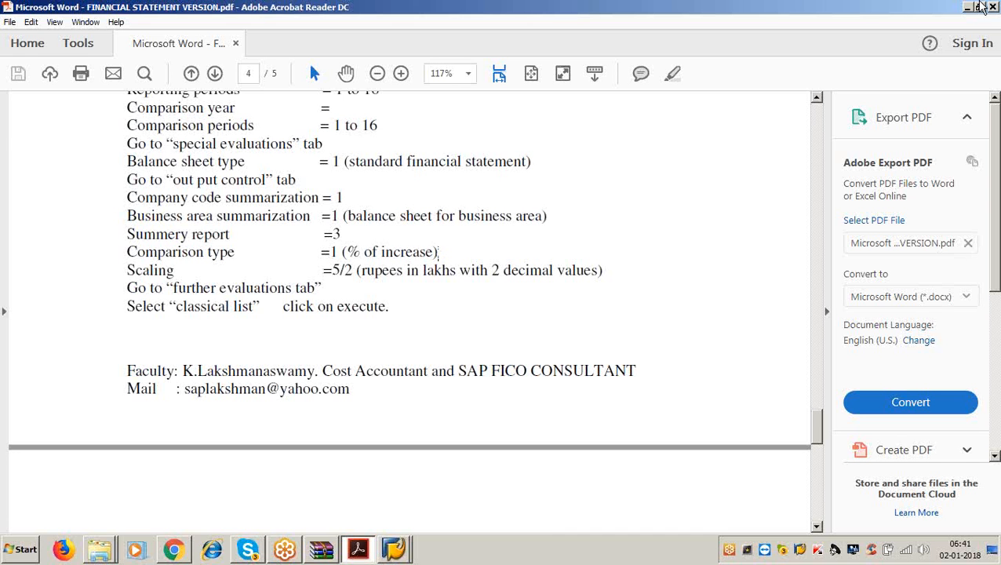
# - On the Financial Statements screen, bring up the list of possible Scaling values
pyautogui.click(967, 7)
pyautogui.scroll(-3, 291, 420)
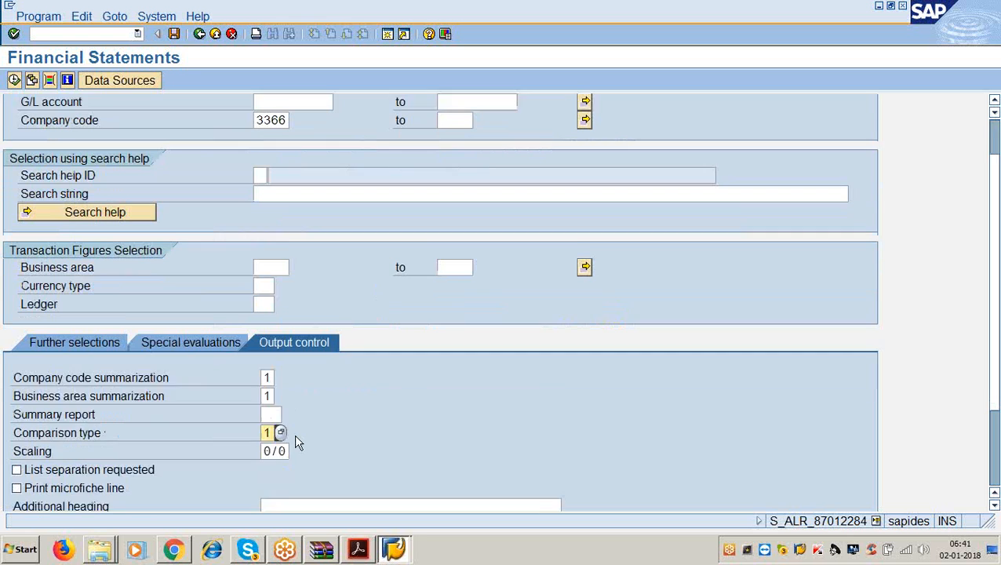
pyautogui.click(289, 428)
pyautogui.click(295, 429)
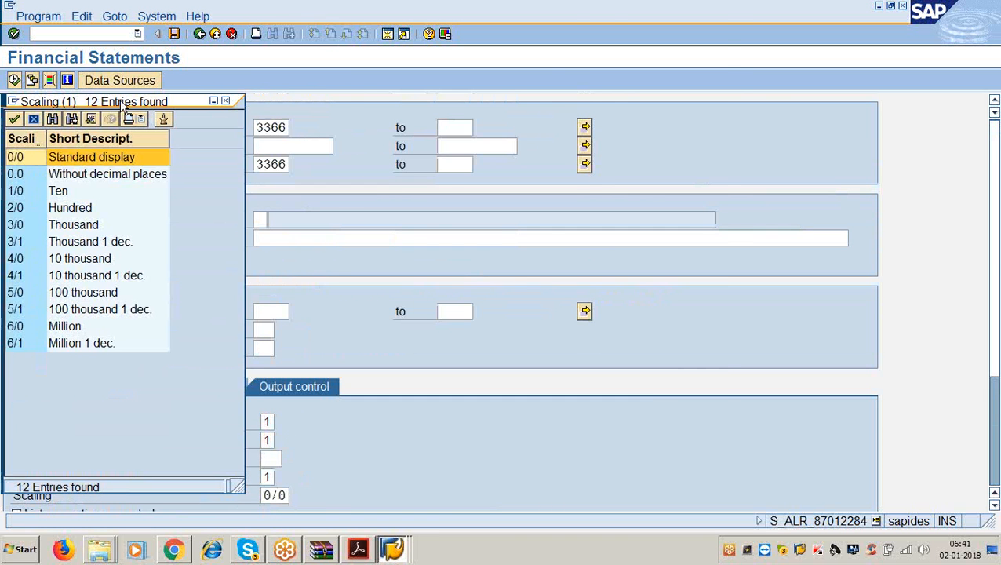
pyautogui.moveTo(121, 106); pyautogui.dragTo(605, 11)
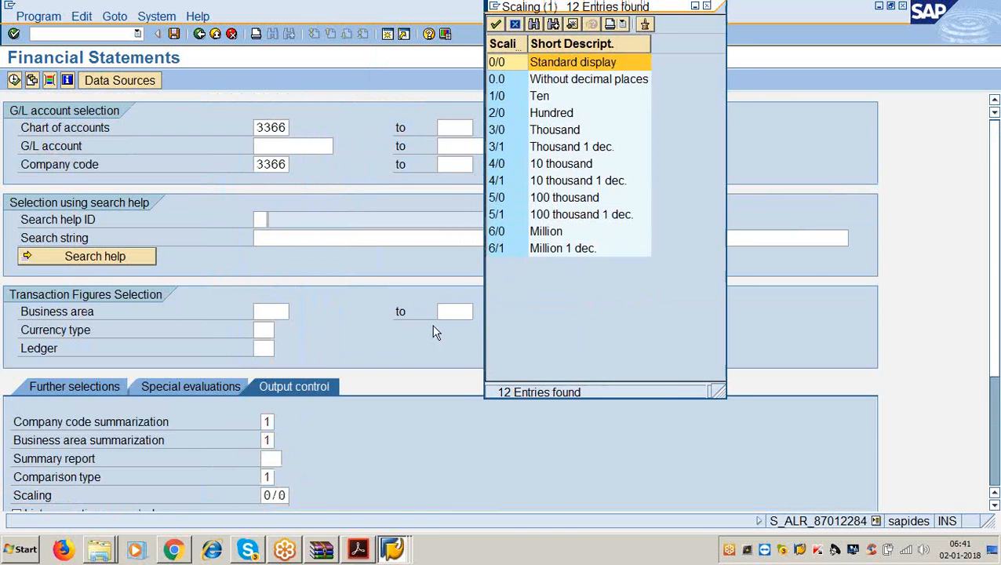
# - Review the 5/1 100 thousand and 6/0 Million scaling entries, then exit to SAP Easy Access
pyautogui.click(535, 218)
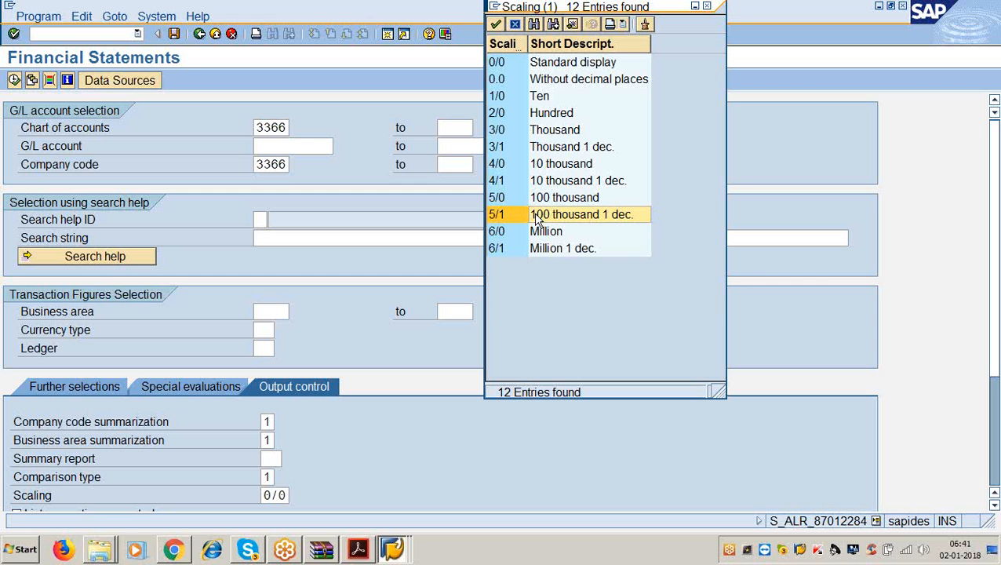
pyautogui.click(547, 235)
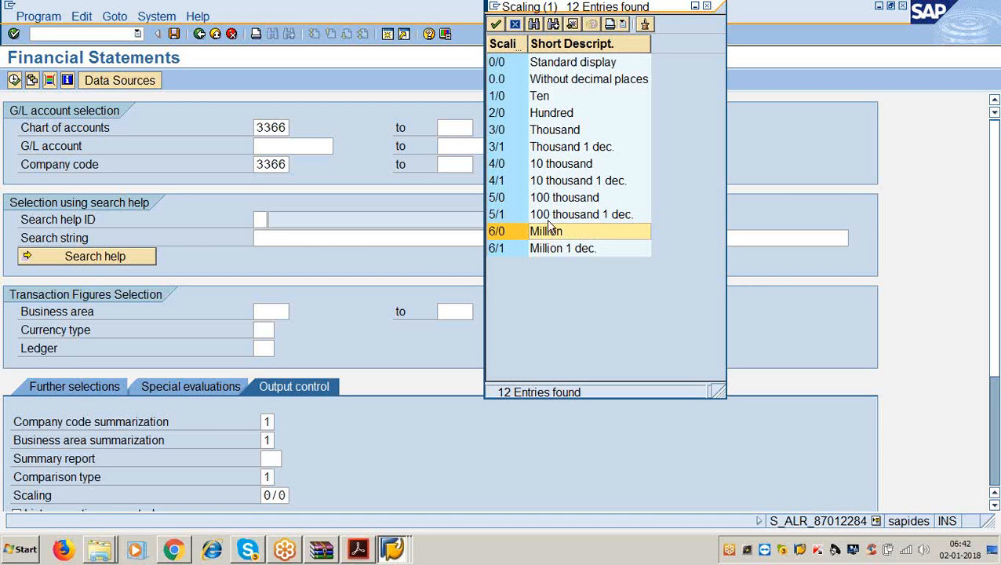
pyautogui.click(548, 220)
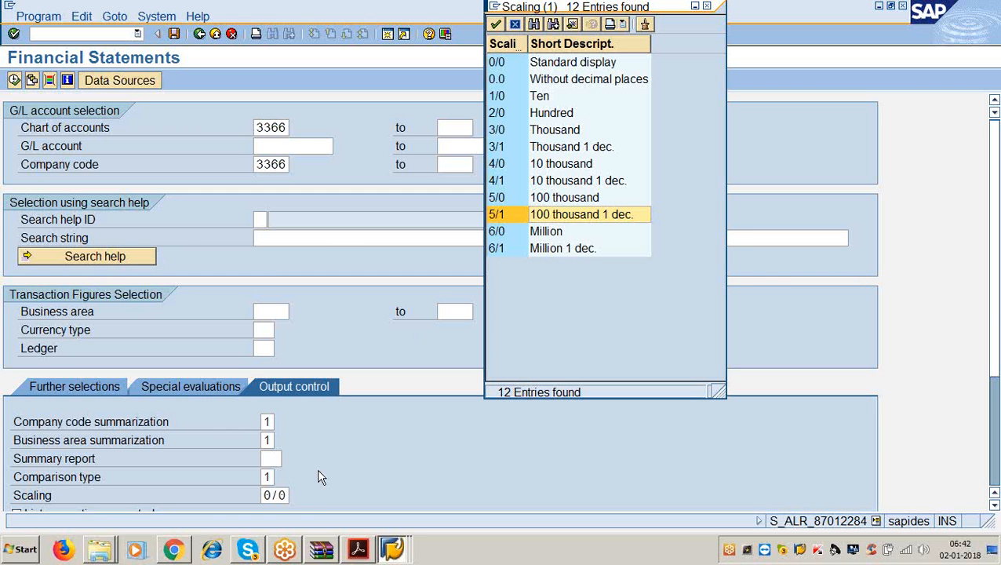
pyautogui.click(286, 495)
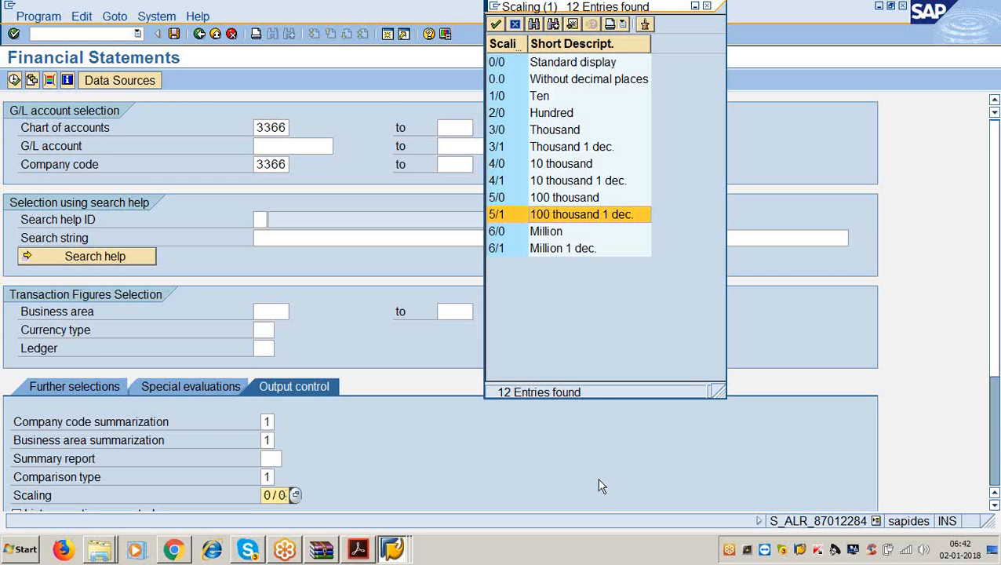
pyautogui.press('F3')
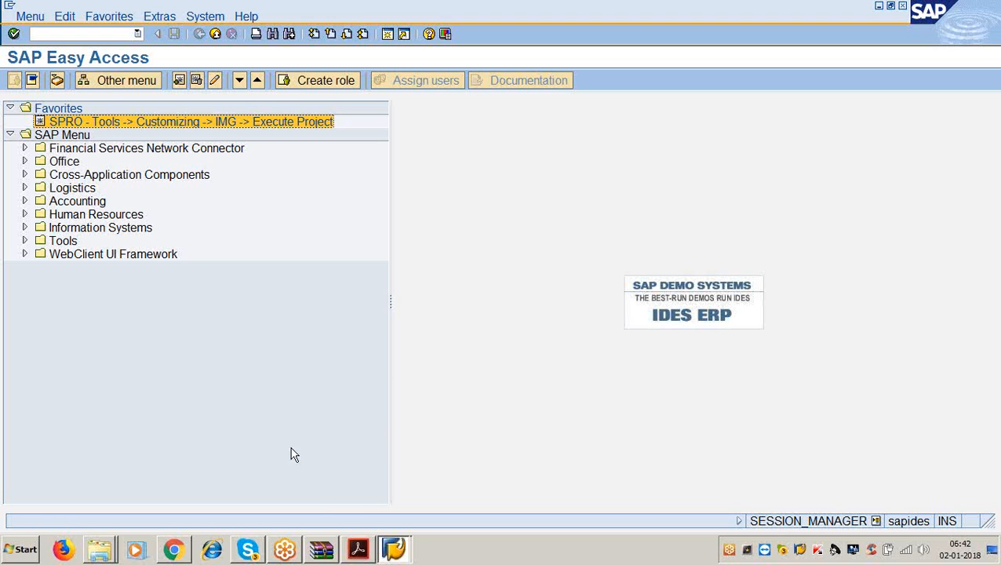
# - Launch the Financial Statements transaction S_ALR_87012284 from the command field history
pyautogui.click(358, 550)
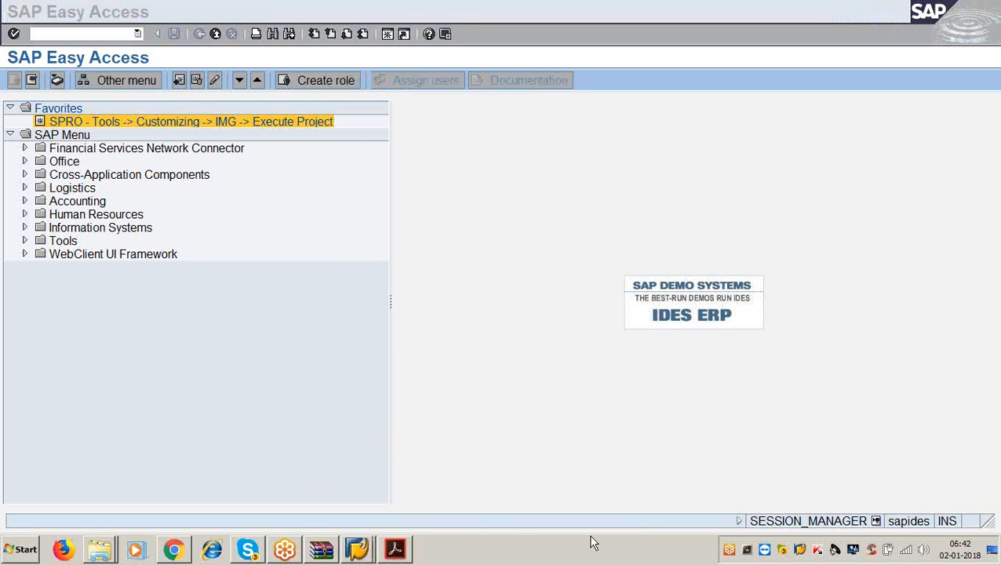
pyautogui.click(357, 550)
pyautogui.click(368, 407)
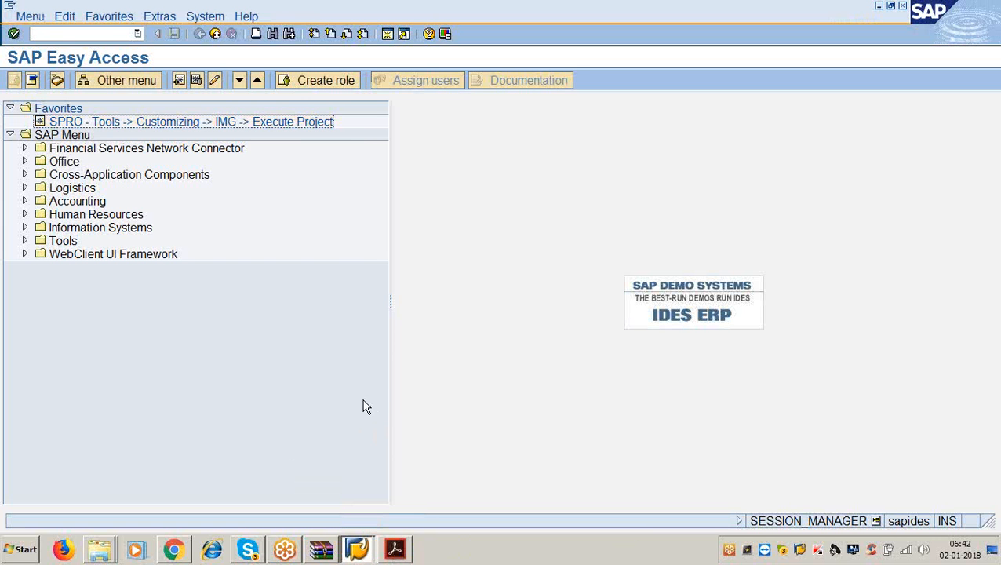
pyautogui.click(136, 35)
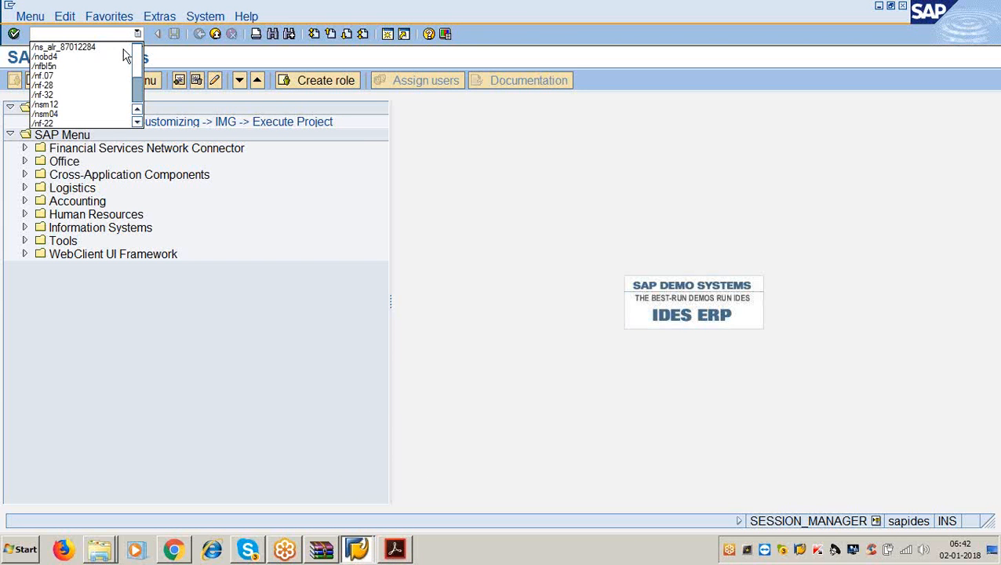
pyautogui.click(123, 50)
pyautogui.press('BackSpace')
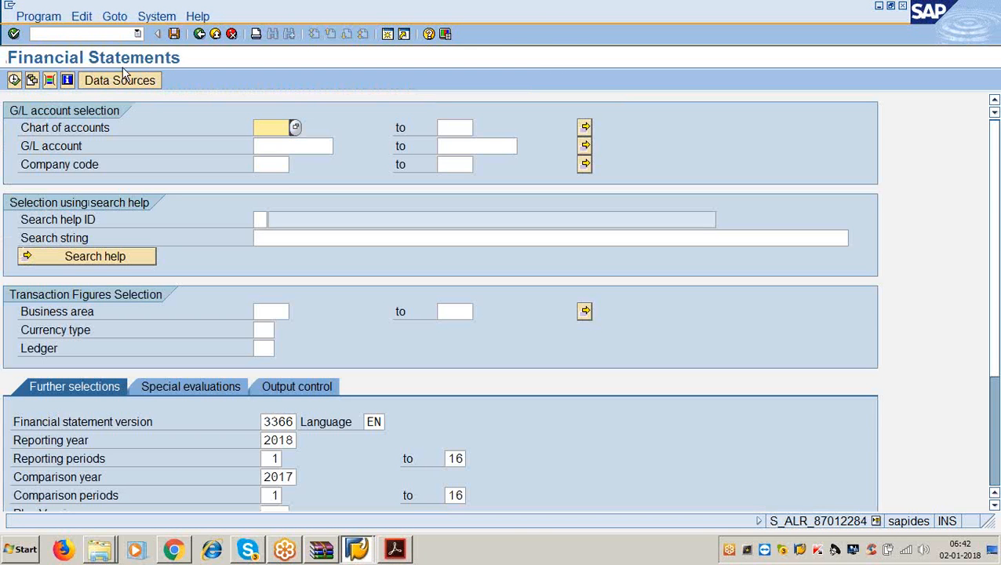
# - Enter 3366 as both chart of accounts and company code
pyautogui.write('3366')
pyautogui.click(268, 163)
pyautogui.write('3366')
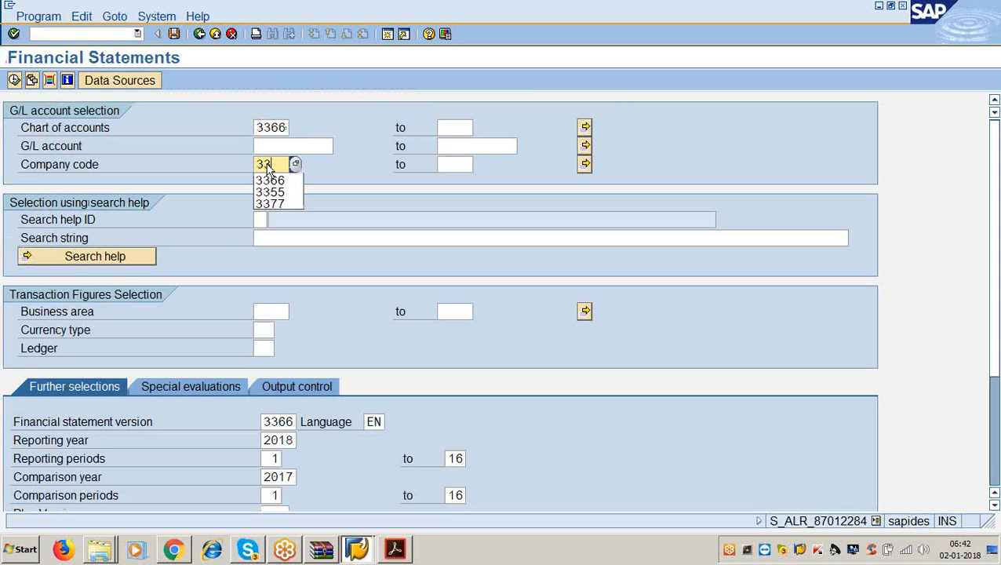
# - Set reporting year 2017 and comparison year 2016
pyautogui.scroll(-1, 231, 172)
pyautogui.scroll(-5, 223, 322)
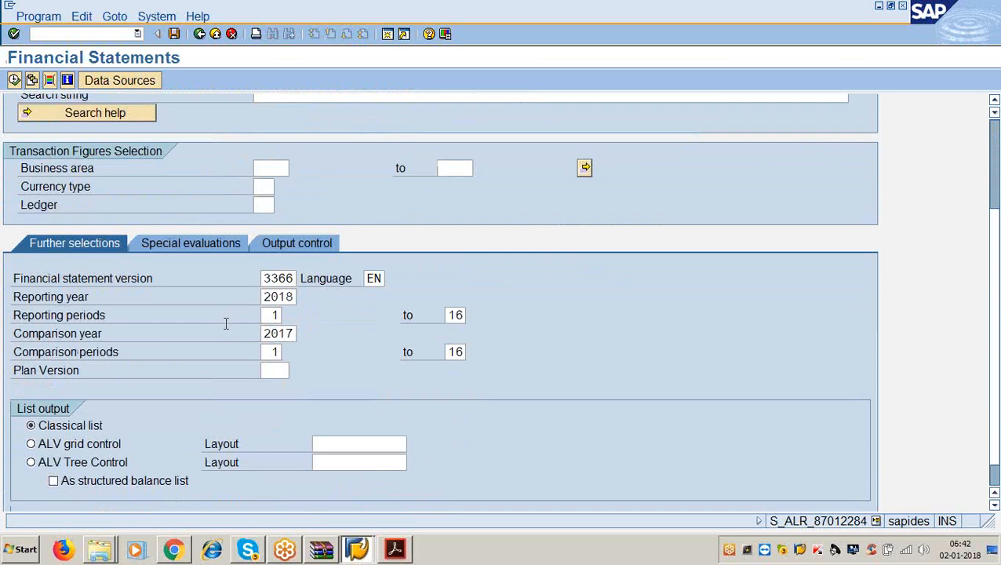
pyautogui.click(296, 297)
pyautogui.press('BackSpace')
pyautogui.write('7')
pyautogui.click(296, 334)
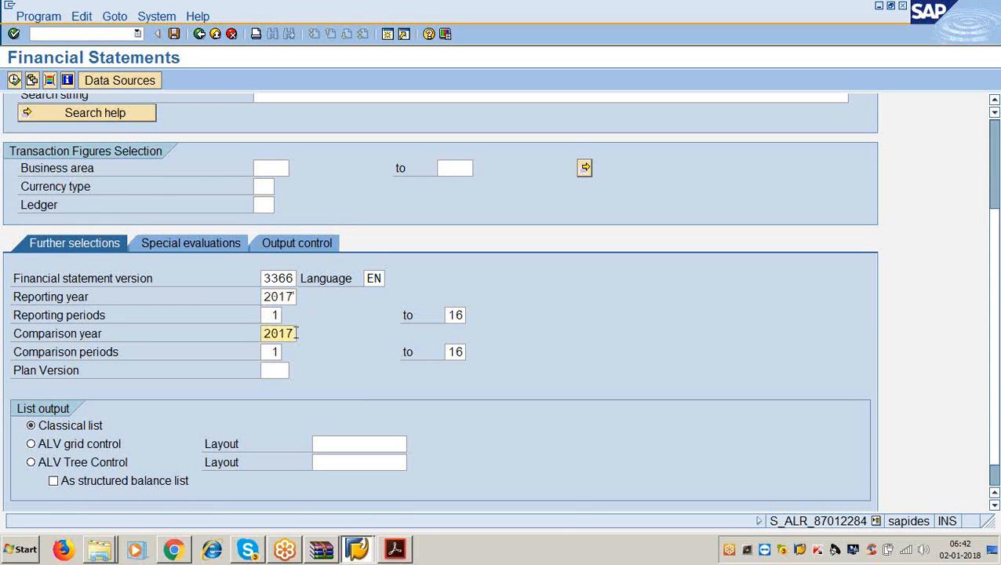
pyautogui.press('BackSpace')
pyautogui.write('6')
pyautogui.click(223, 248)
pyautogui.click(268, 421)
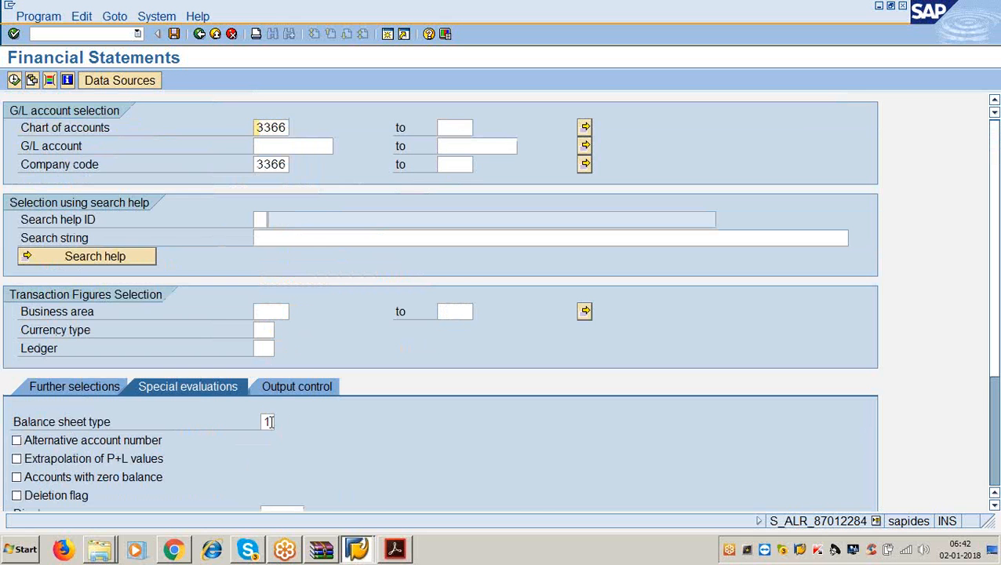
# - Keep balance sheet type 1 and set business area summarization to 1
pyautogui.press('F4')
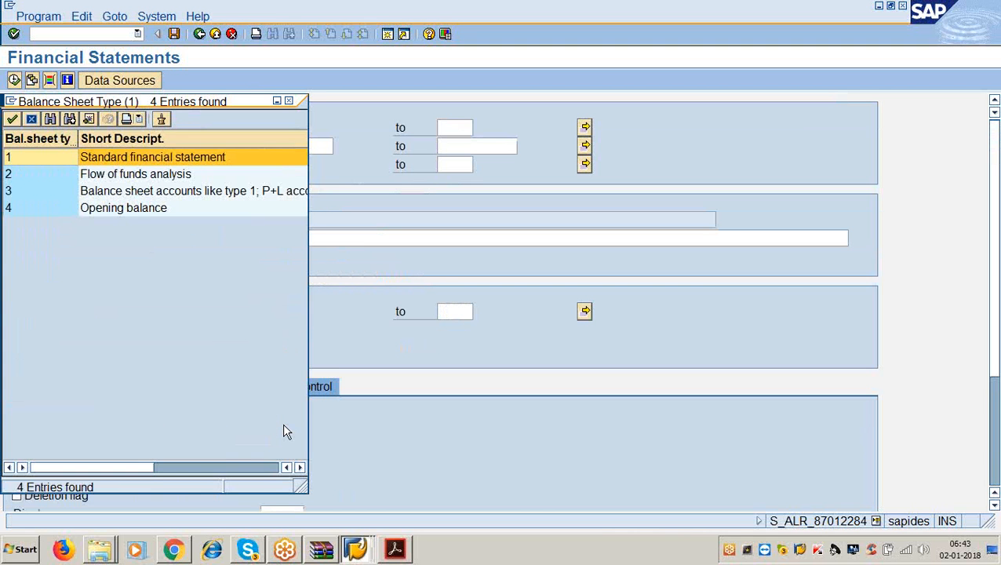
pyautogui.press('Escape')
pyautogui.click(279, 386)
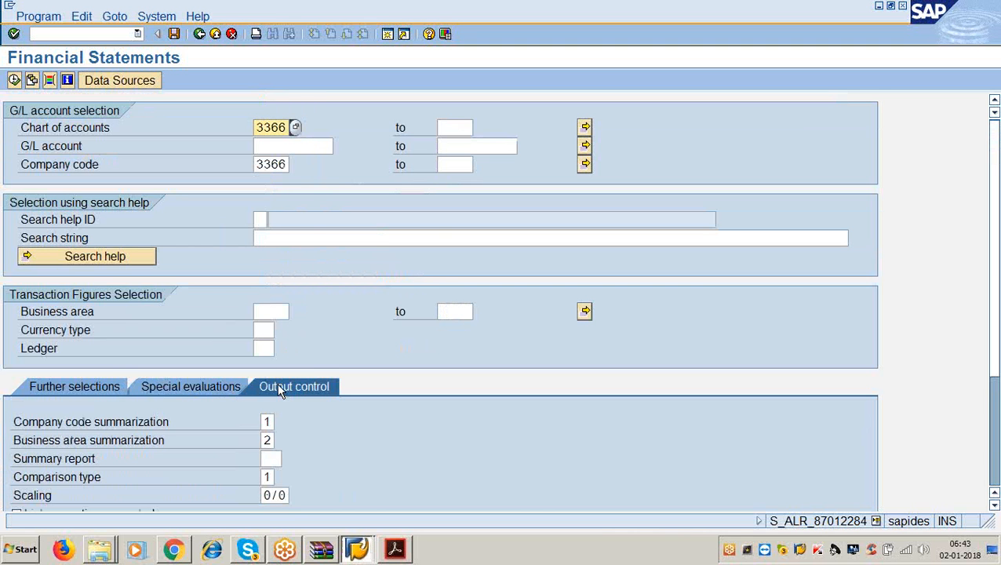
pyautogui.click(270, 440)
pyautogui.press('BackSpace')
pyautogui.write('1')
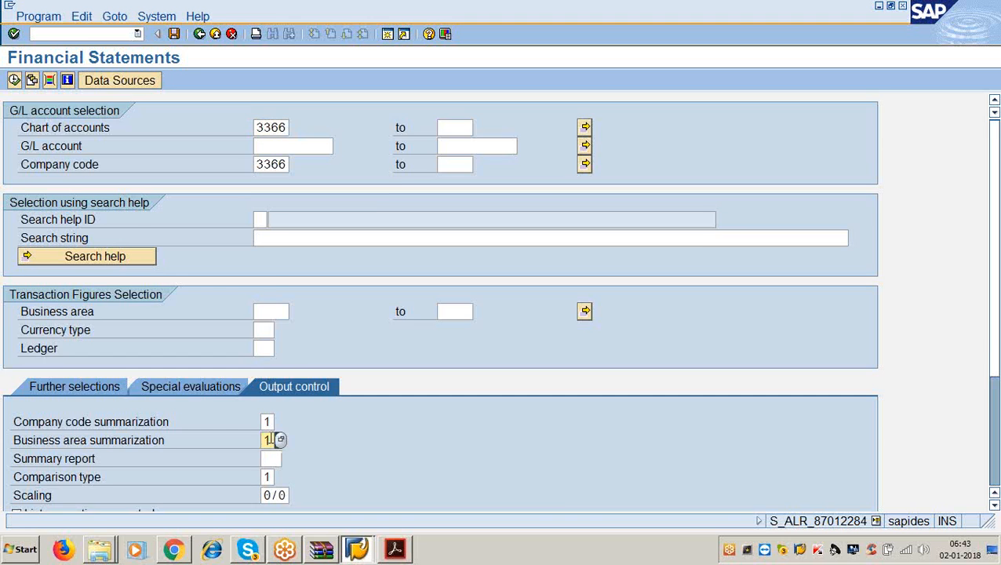
# - Set Scaling to 5/2 from the earlier entries
pyautogui.scroll(-2, 270, 445)
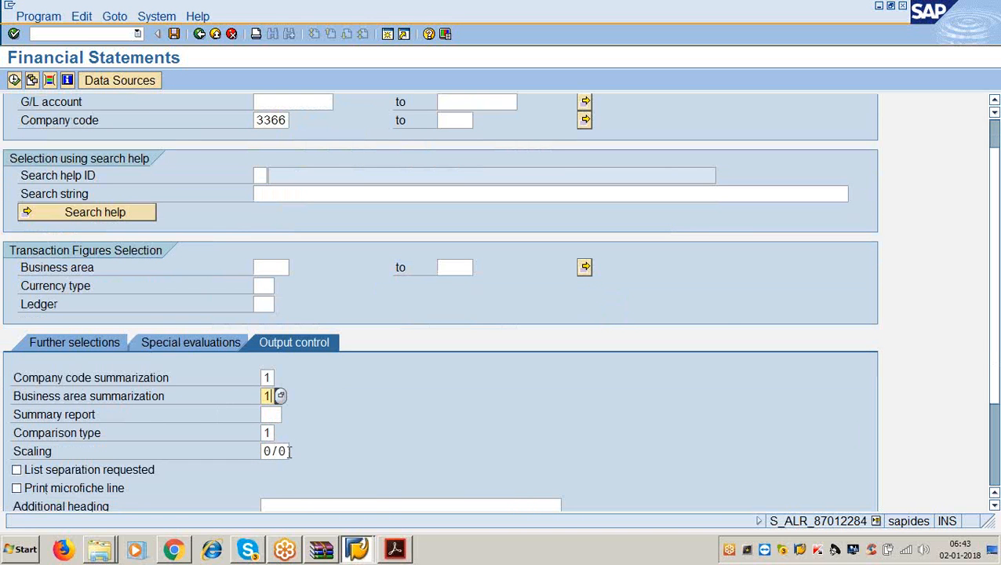
pyautogui.click(290, 451)
pyautogui.press('BackSpace')
pyautogui.press('BackSpace')
pyautogui.press('BackSpace')
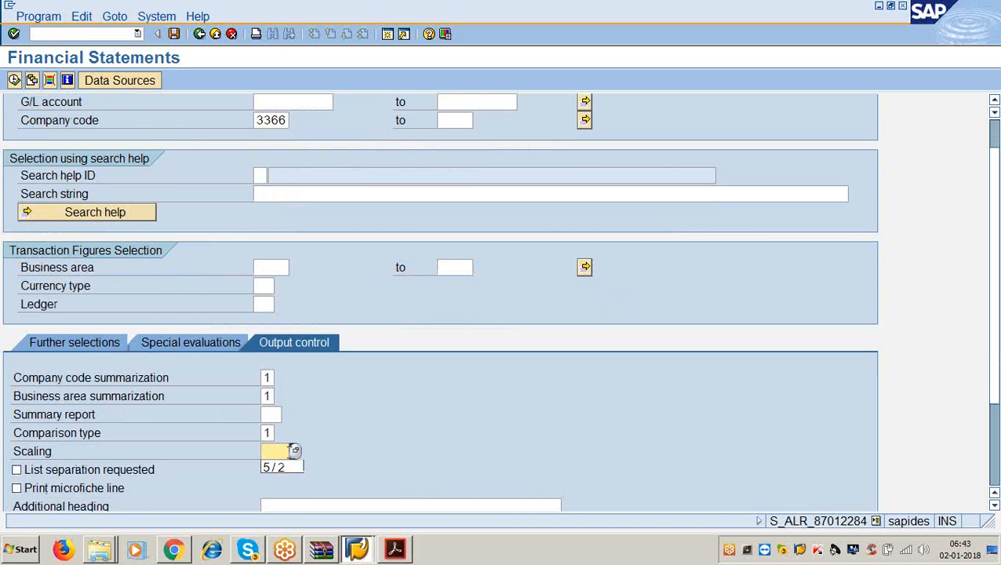
pyautogui.press('Down')
pyautogui.press('Return')
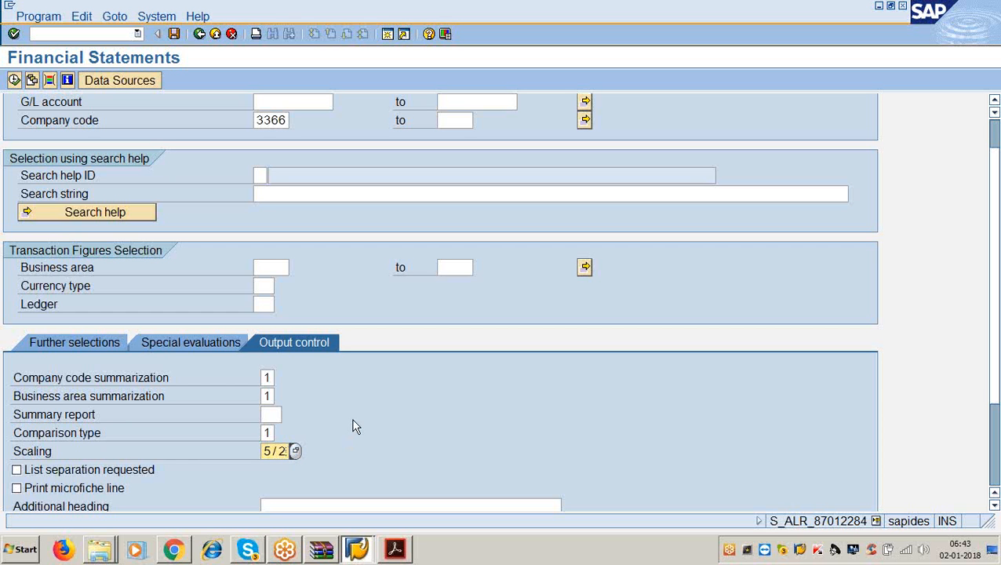
# - Execute the financial statement report as a classical list
pyautogui.click(91, 345)
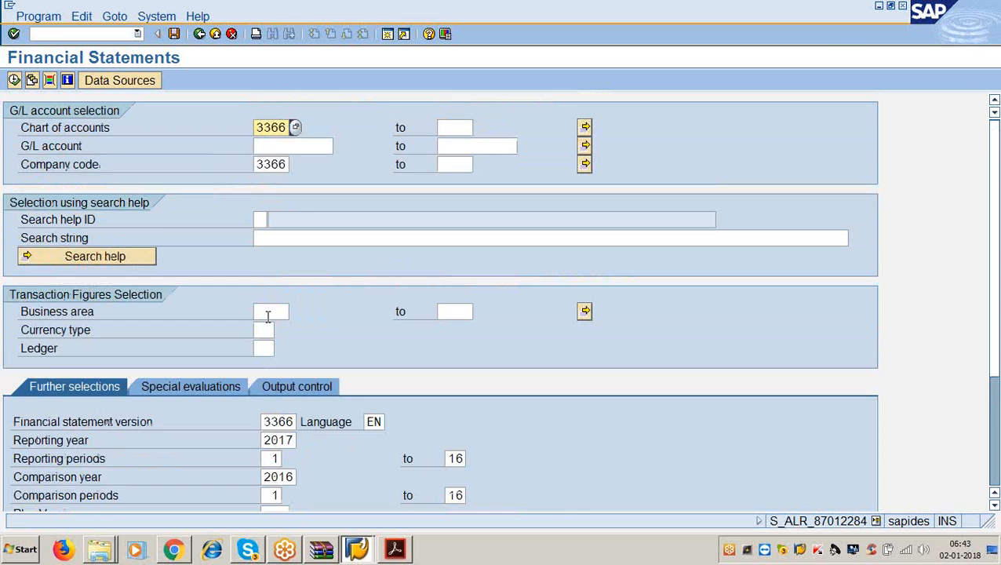
pyautogui.scroll(-5, 274, 313)
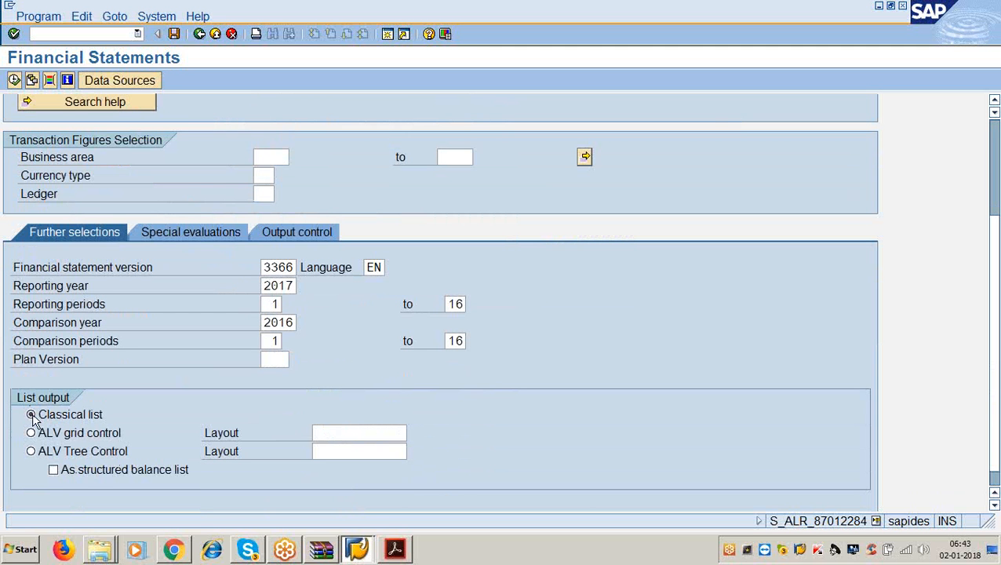
pyautogui.click(14, 82)
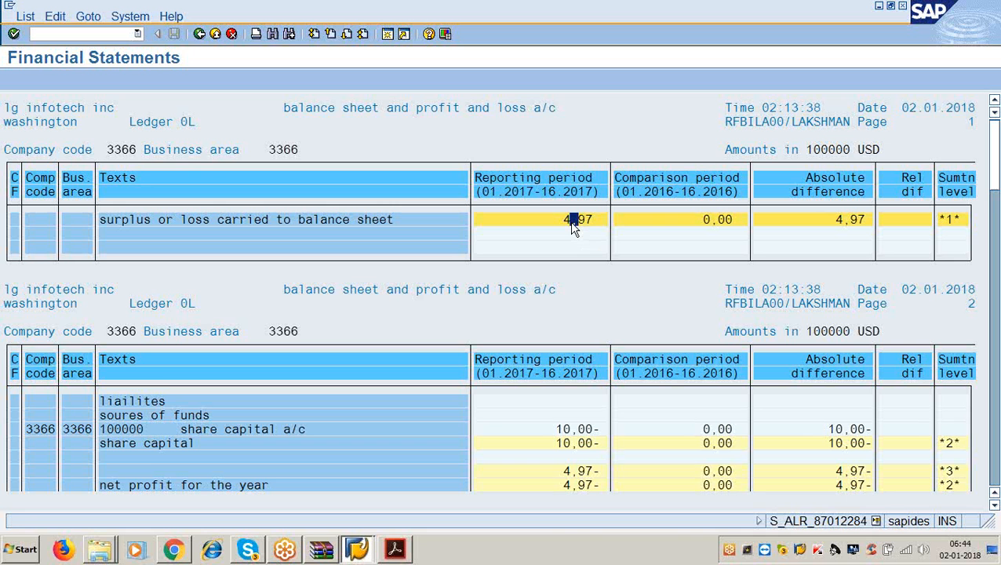
pyautogui.scroll(-3, 409, 242)
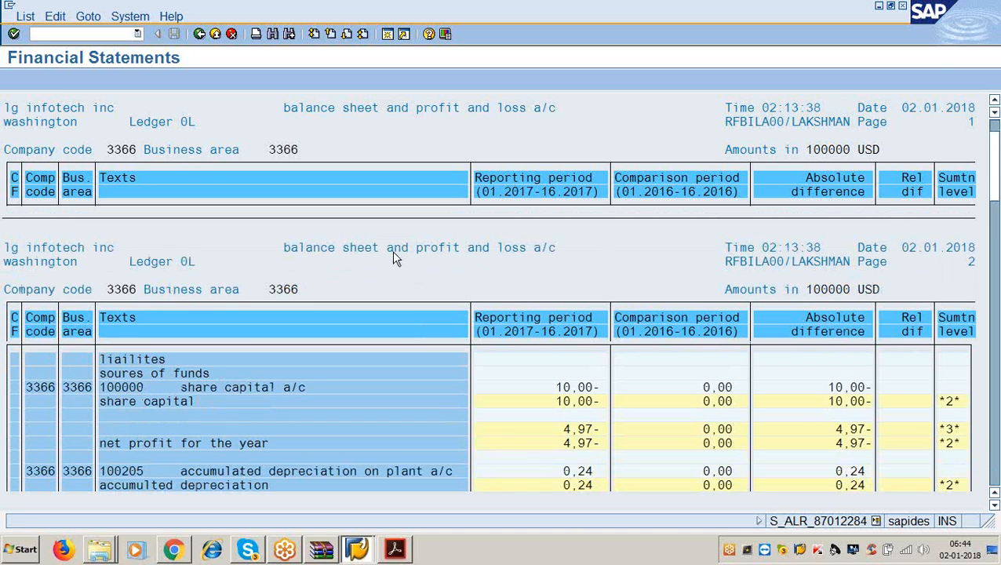
pyautogui.scroll(-3, 388, 264)
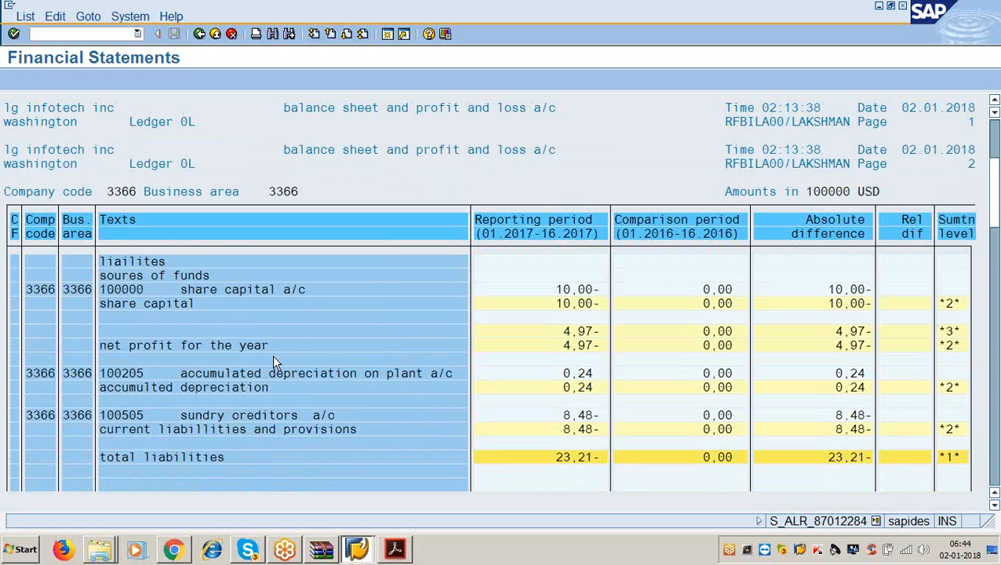
pyautogui.scroll(1, 272, 355)
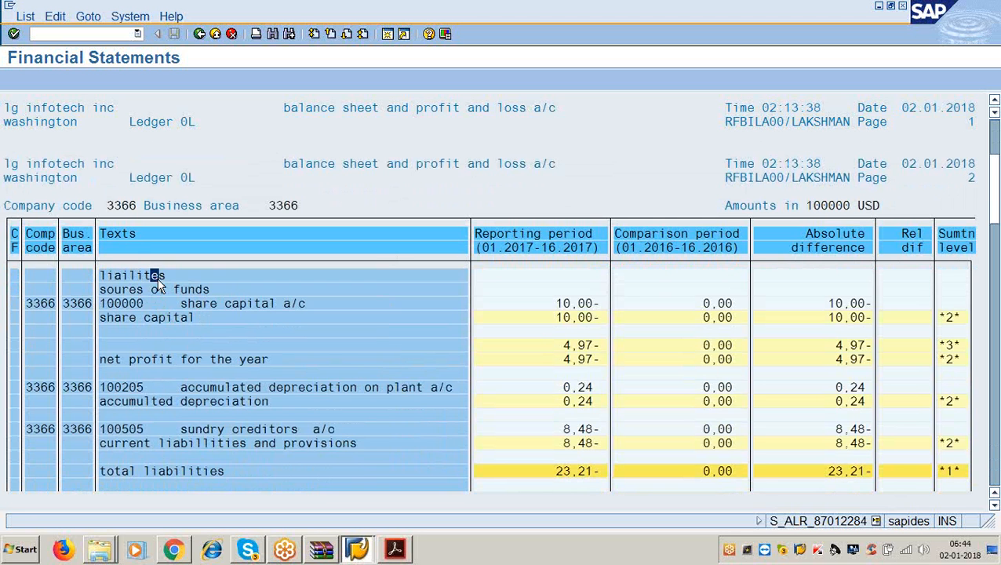
pyautogui.scroll(-4, 157, 279)
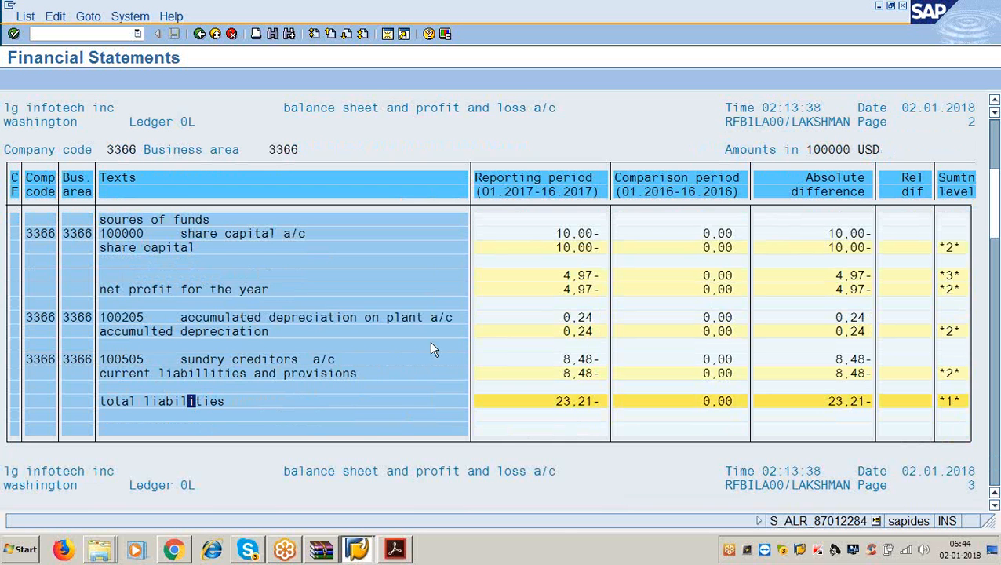
pyautogui.click(186, 248)
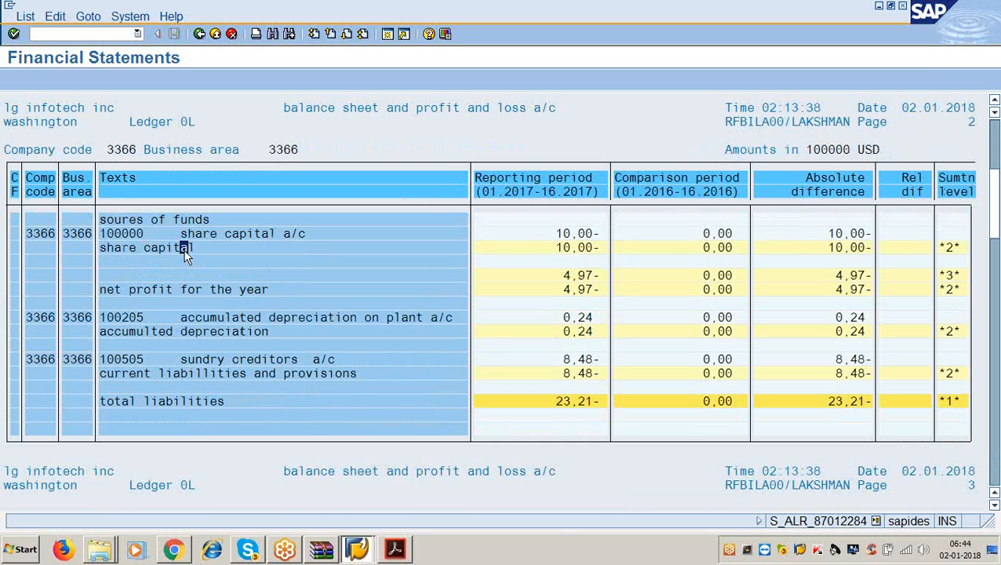
pyautogui.click(565, 248)
pyautogui.click(233, 290)
pyautogui.click(574, 290)
pyautogui.click(269, 329)
pyautogui.click(582, 332)
pyautogui.scroll(-5, 422, 373)
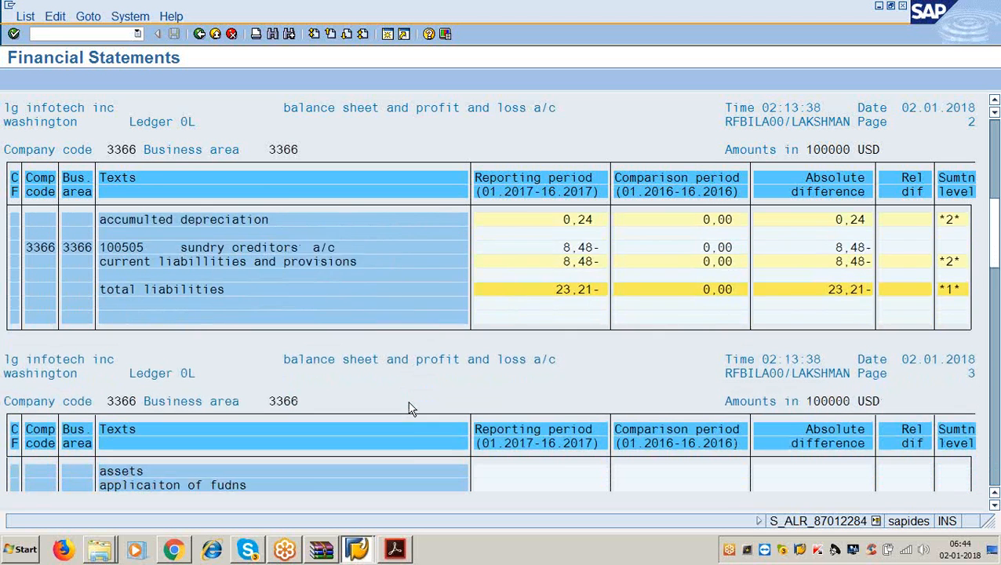
pyautogui.scroll(-5, 410, 408)
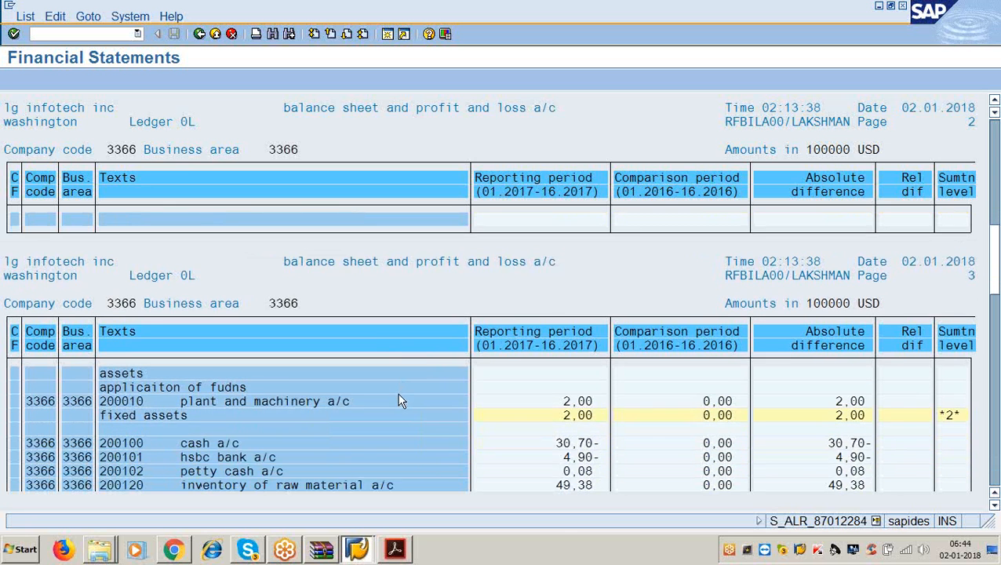
pyautogui.scroll(-3, 399, 398)
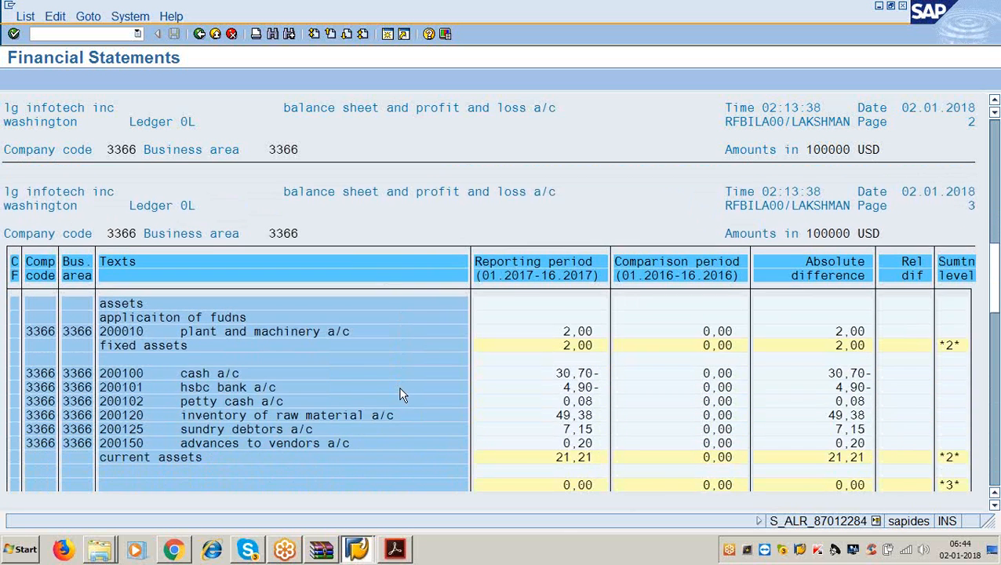
pyautogui.scroll(-4, 400, 395)
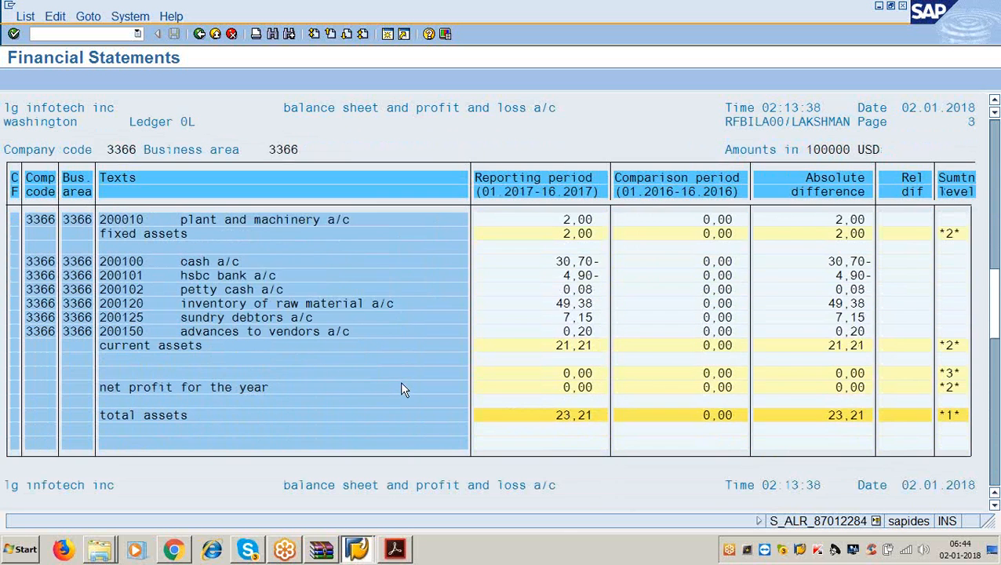
pyautogui.click(565, 415)
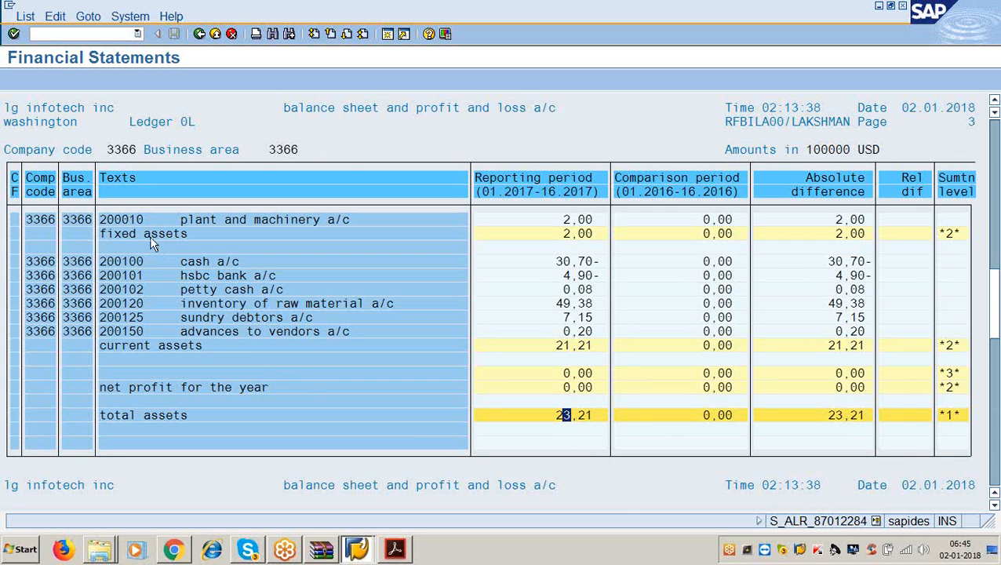
pyautogui.click(571, 234)
pyautogui.click(566, 348)
pyautogui.click(583, 350)
pyautogui.click(257, 262)
pyautogui.click(575, 264)
pyautogui.click(267, 278)
pyautogui.click(582, 276)
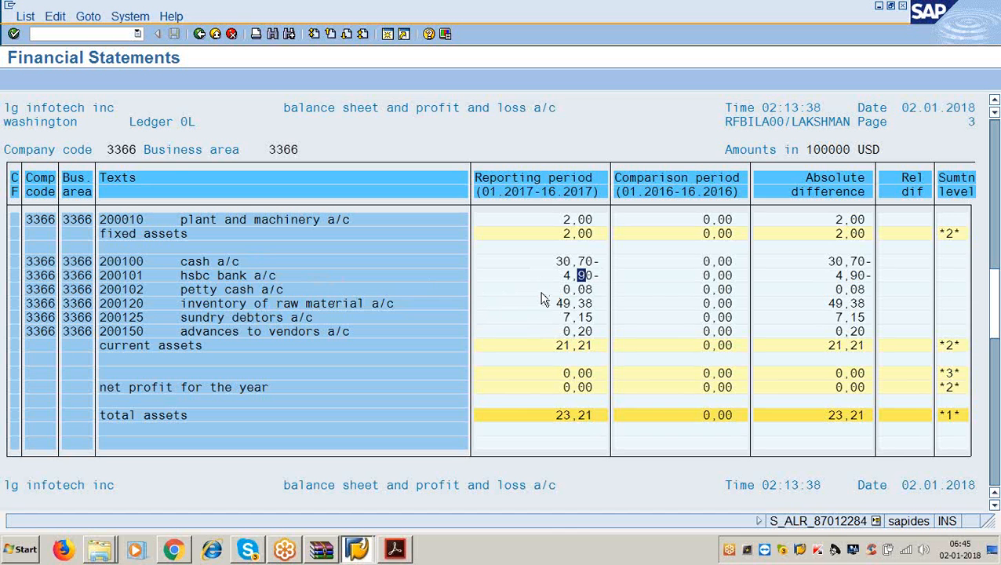
pyautogui.click(267, 288)
pyautogui.click(586, 293)
pyautogui.click(351, 308)
pyautogui.click(567, 304)
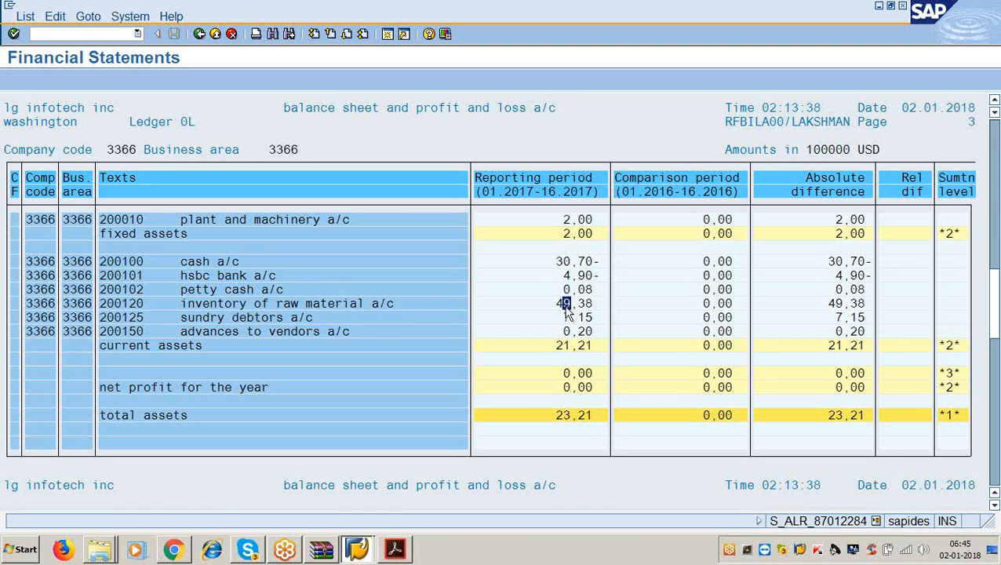
pyautogui.click(305, 319)
pyautogui.click(566, 317)
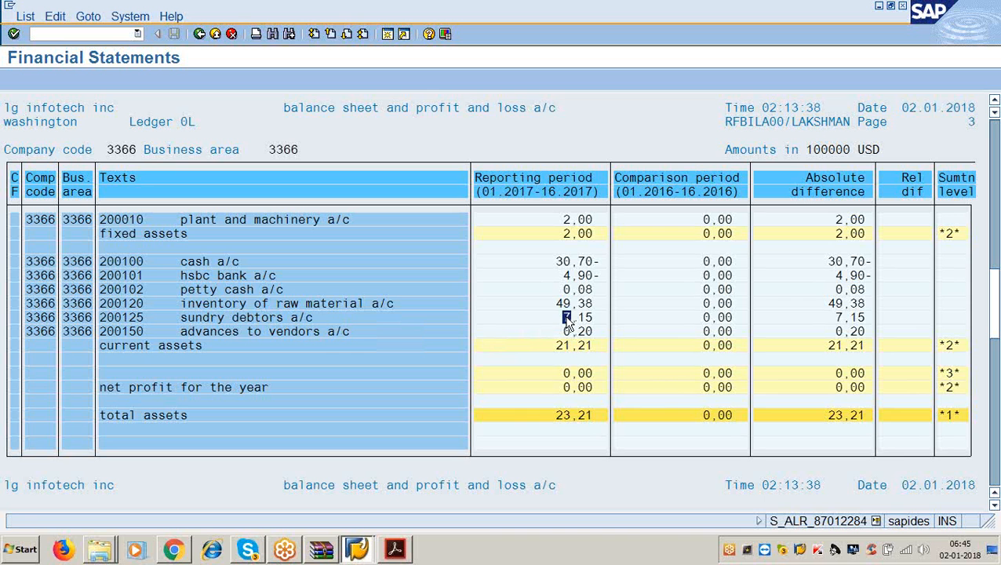
pyautogui.click(331, 332)
pyautogui.click(573, 332)
pyautogui.scroll(3, 243, 379)
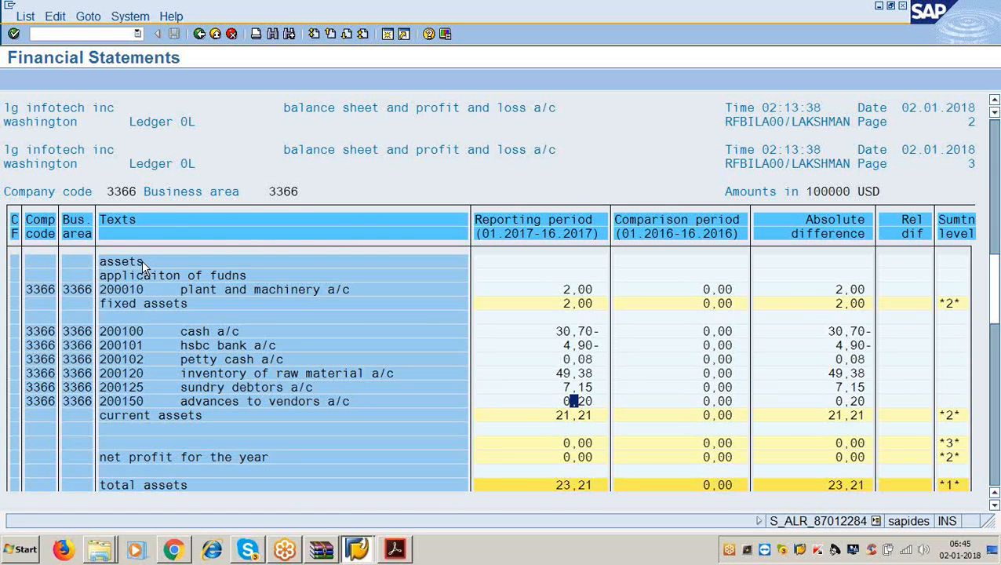
pyautogui.scroll(-1, 187, 423)
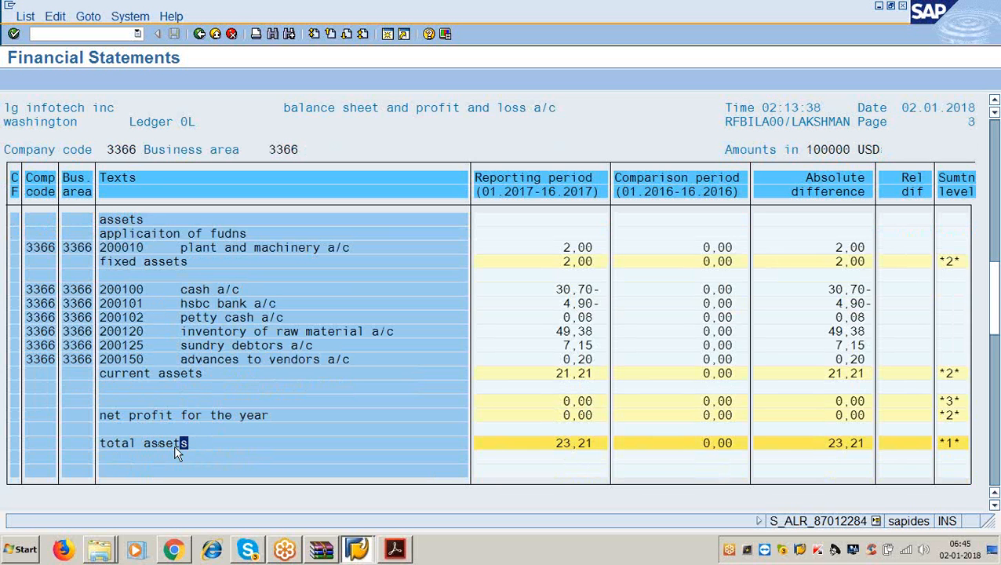
pyautogui.click(190, 373)
pyautogui.click(115, 273)
# - Check total incomes 6,25- and total expenditure 1,28, then go back to the selection screen
pyautogui.scroll(-5, 440, 409)
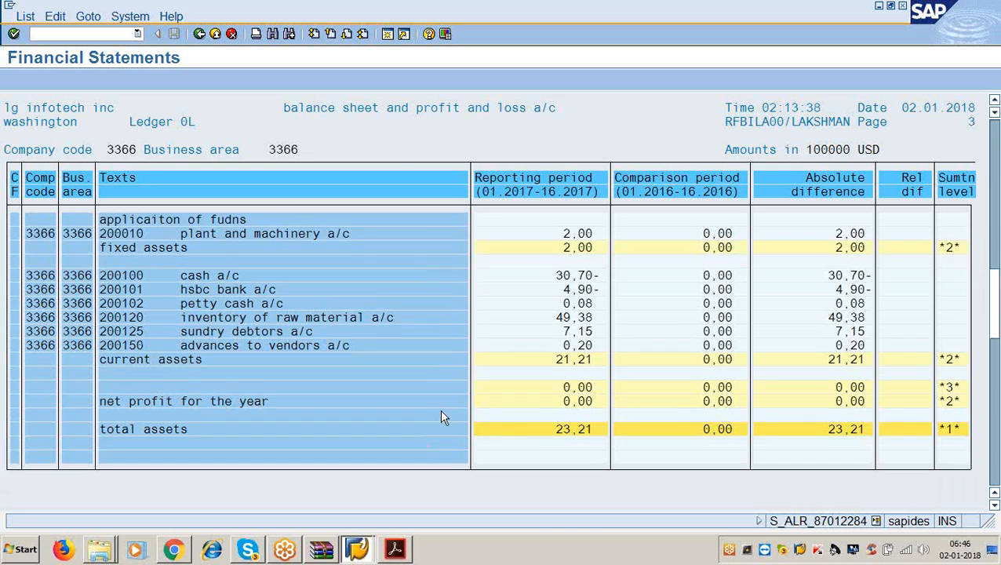
pyautogui.scroll(-6, 415, 448)
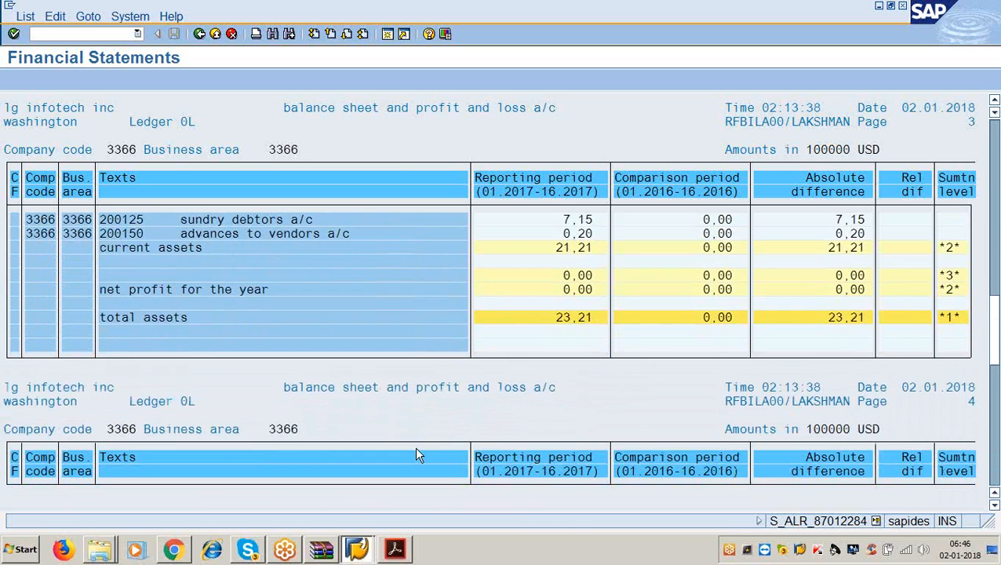
pyautogui.scroll(-8, 417, 458)
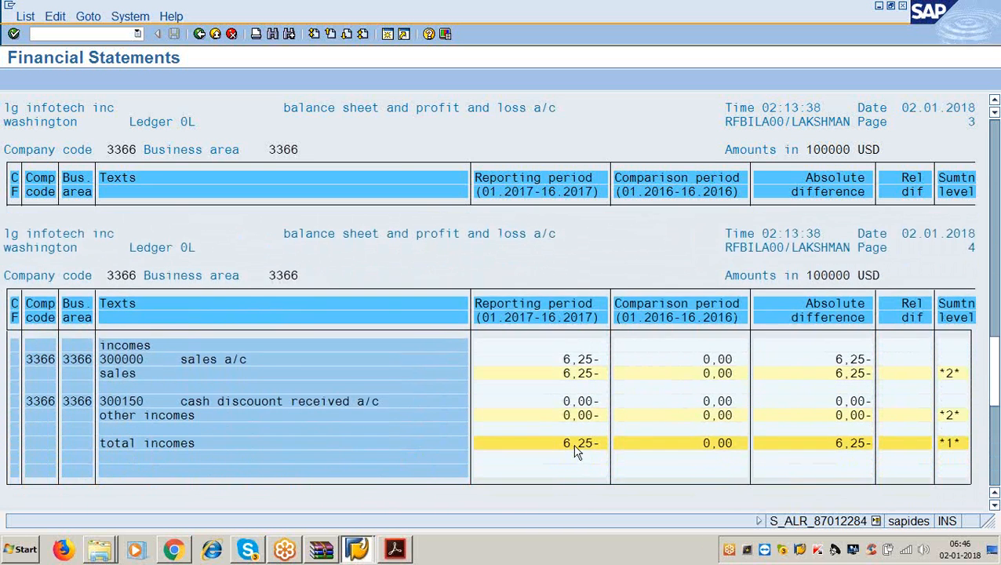
pyautogui.click(573, 455)
pyautogui.scroll(-3, 463, 441)
pyautogui.scroll(-5, 463, 441)
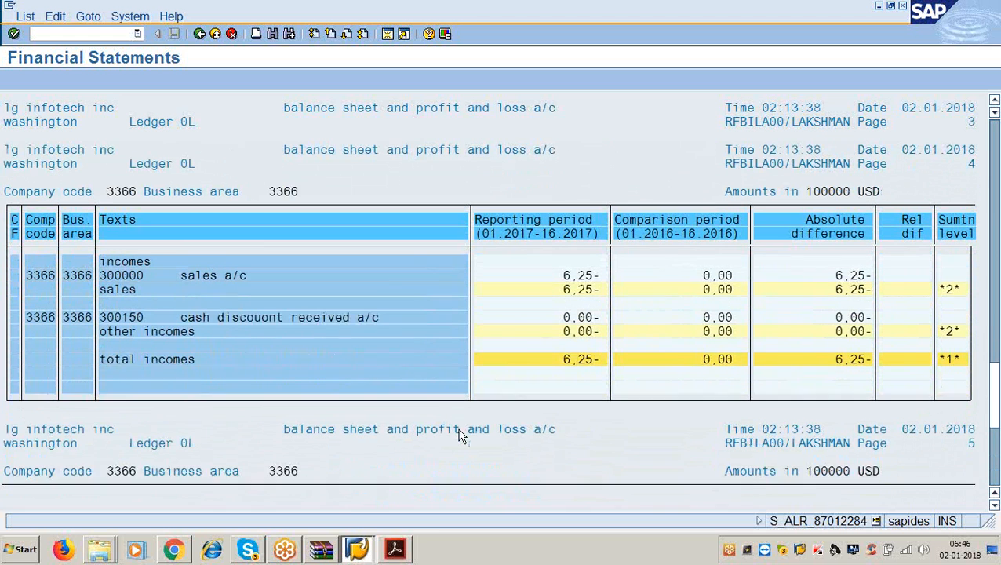
pyautogui.scroll(-8, 297, 349)
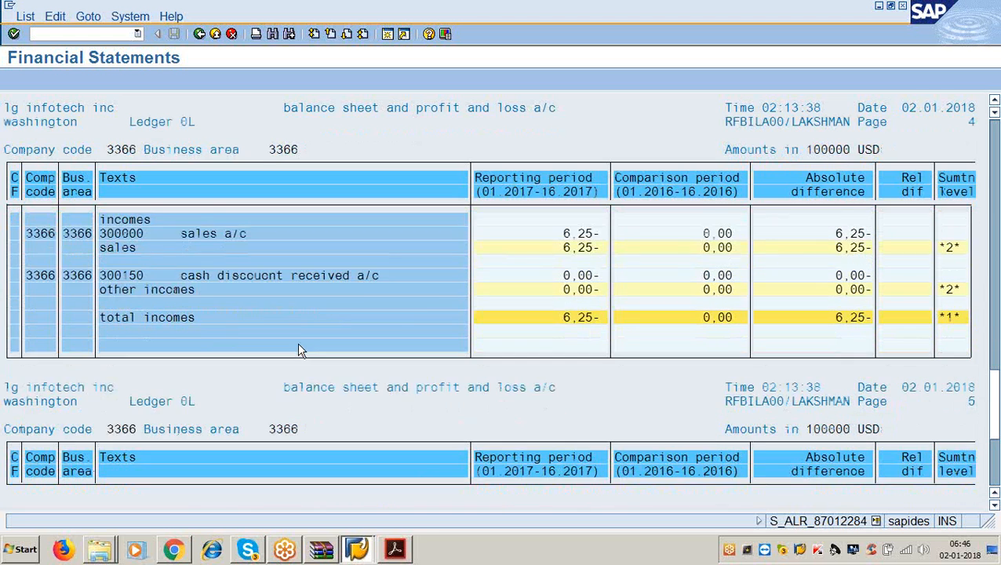
pyautogui.scroll(-7, 297, 357)
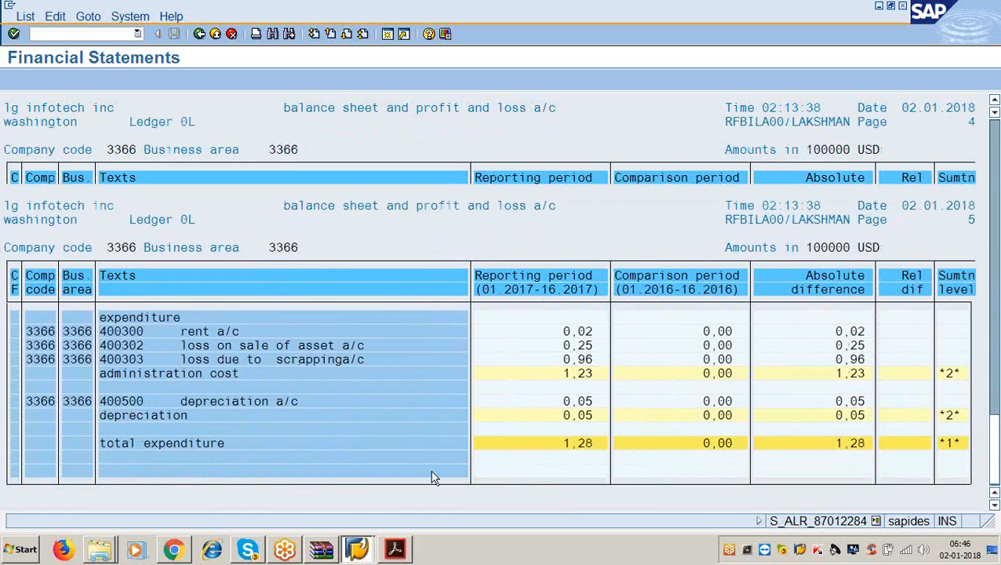
pyautogui.click(572, 443)
pyautogui.click(199, 37)
# - Switch list output to ALV grid control, execute, and confirm the message popup
pyautogui.scroll(-3, 340, 364)
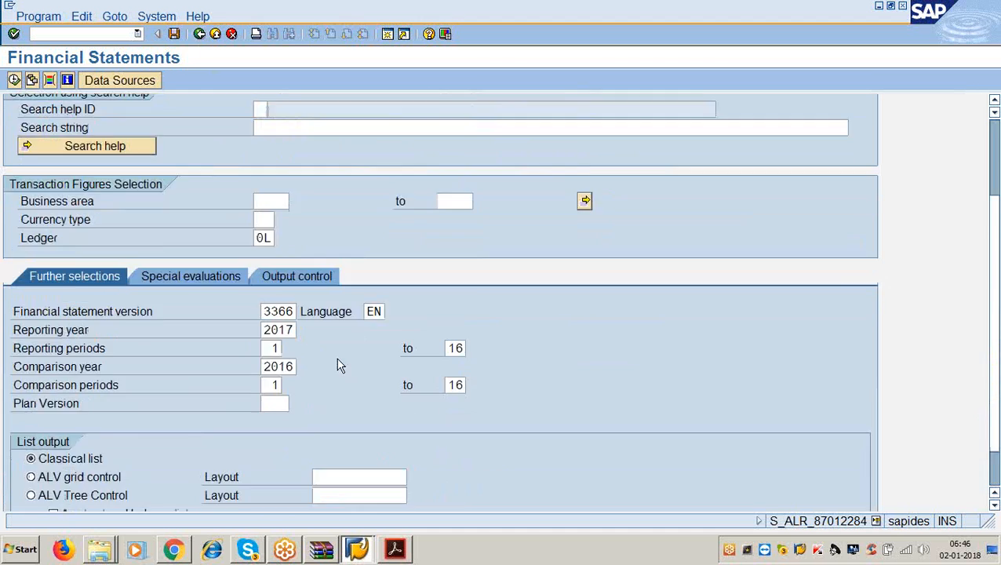
pyautogui.click(32, 414)
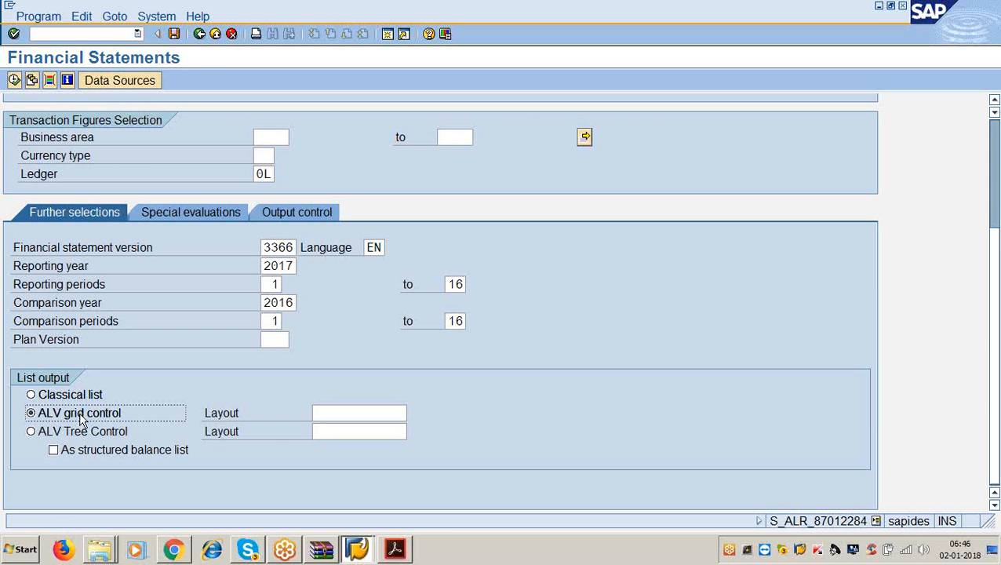
pyautogui.click(14, 80)
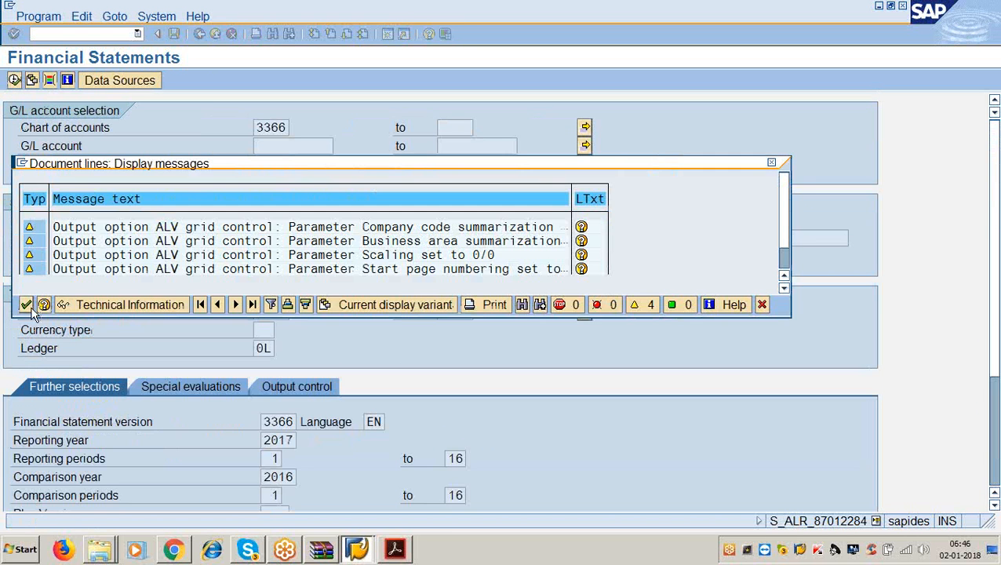
pyautogui.click(31, 307)
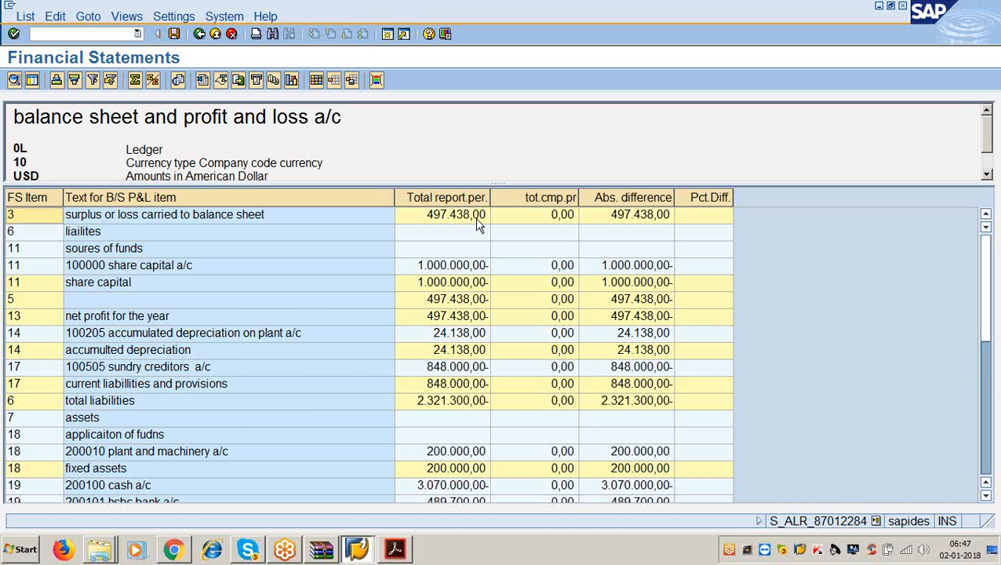
# - Scroll through the ALV grid balance sheet, then go back to the selection screen
pyautogui.scroll(-7, 250, 381)
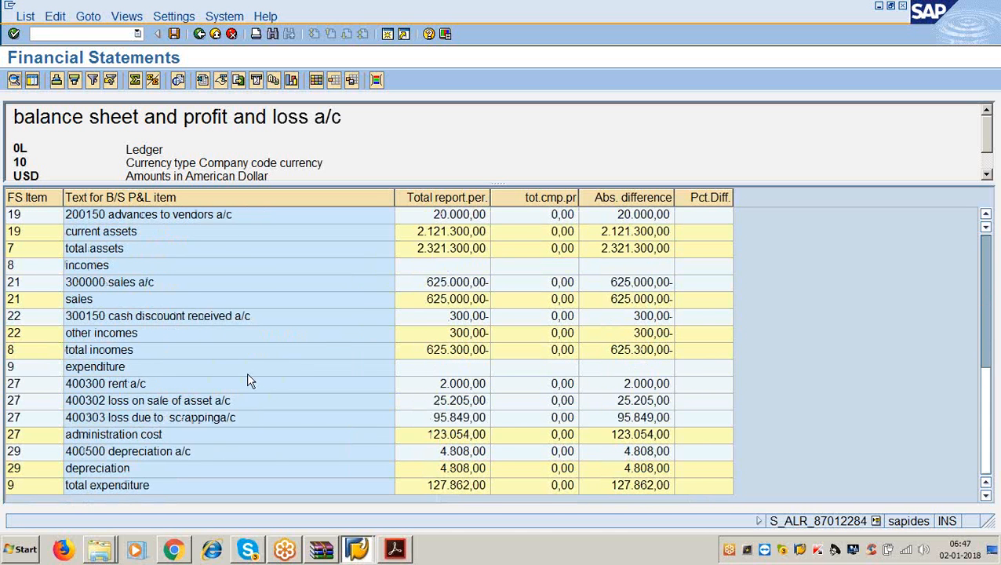
pyautogui.scroll(7, 249, 381)
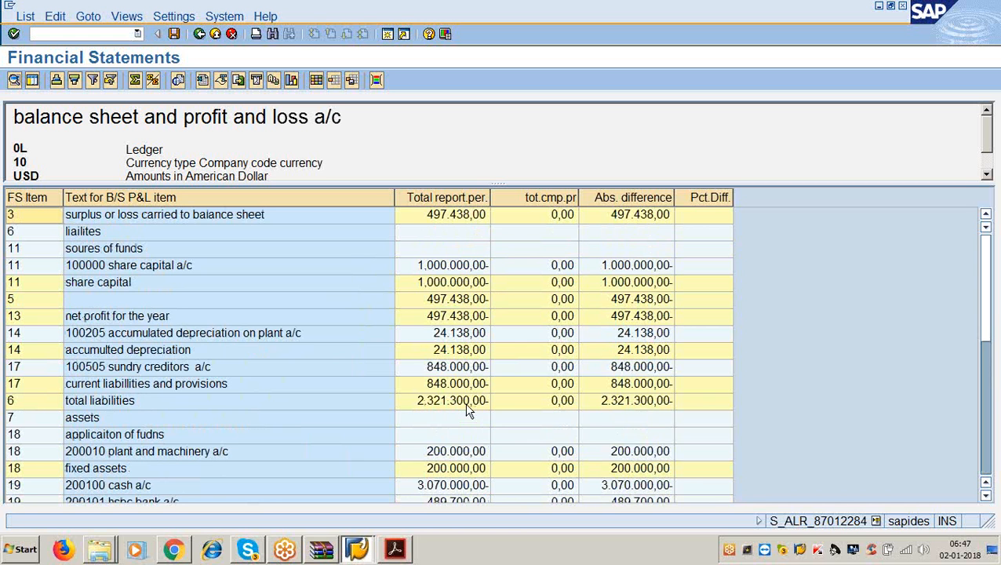
pyautogui.click(201, 36)
pyautogui.scroll(-5, 153, 314)
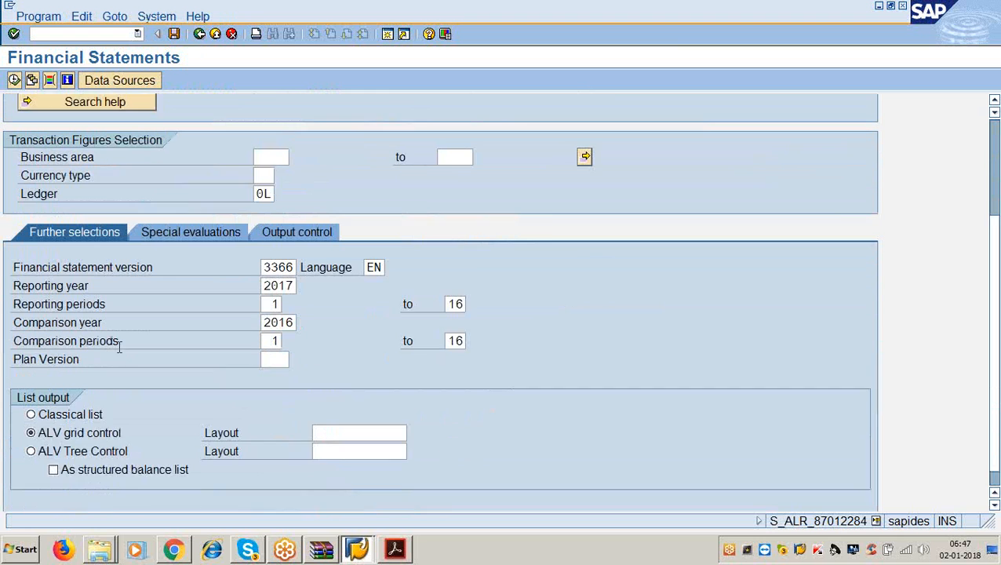
# - Run the report with ALV tree output and collapse its top-level nodes
pyautogui.scroll(-1, 119, 347)
pyautogui.click(30, 432)
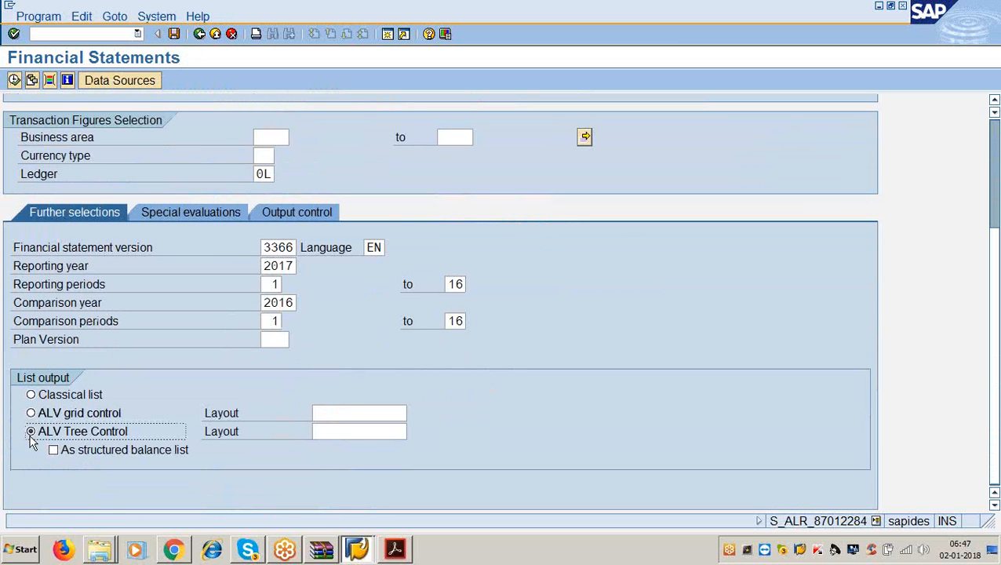
pyautogui.click(14, 81)
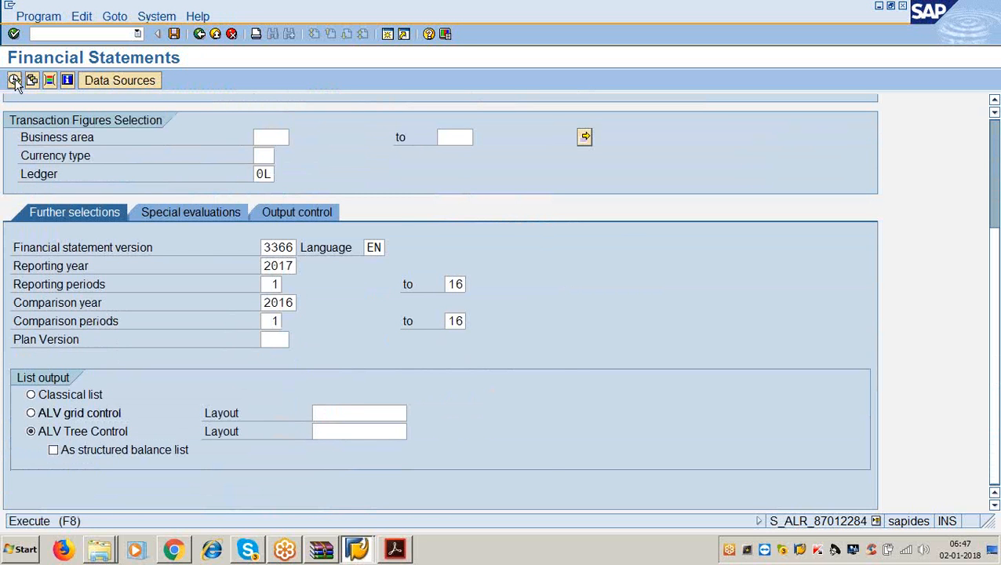
pyautogui.click(7, 269)
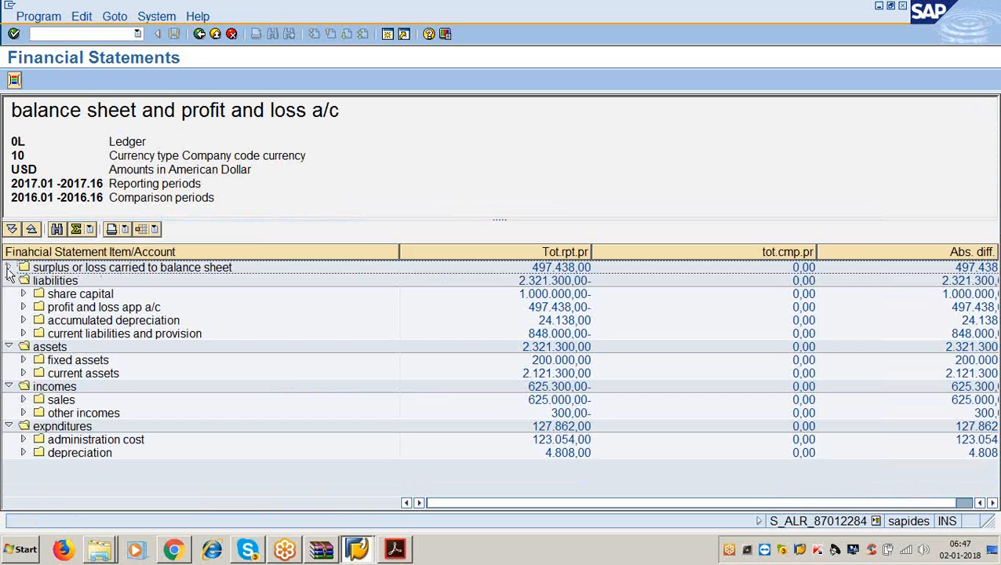
pyautogui.click(7, 280)
pyautogui.click(9, 307)
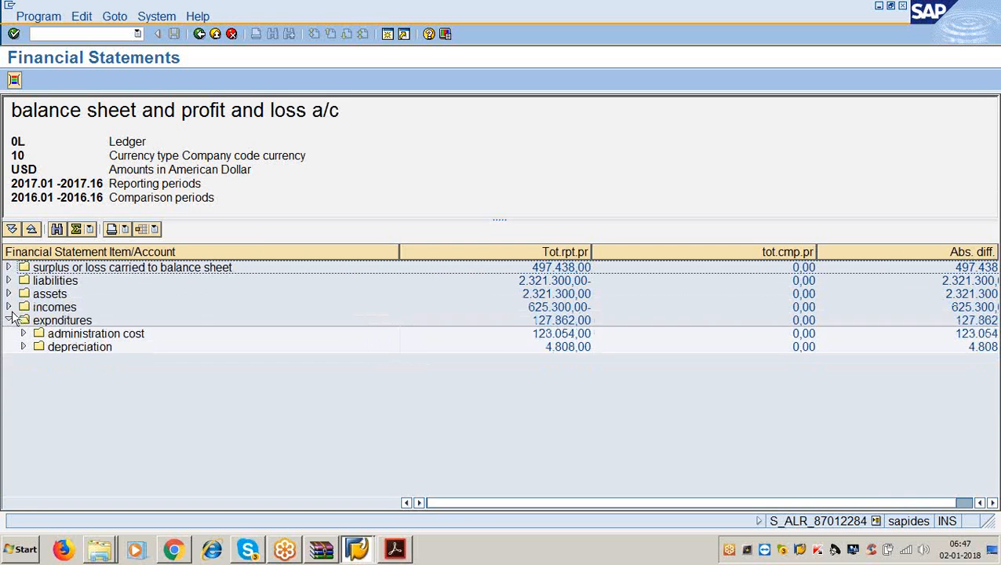
pyautogui.click(9, 320)
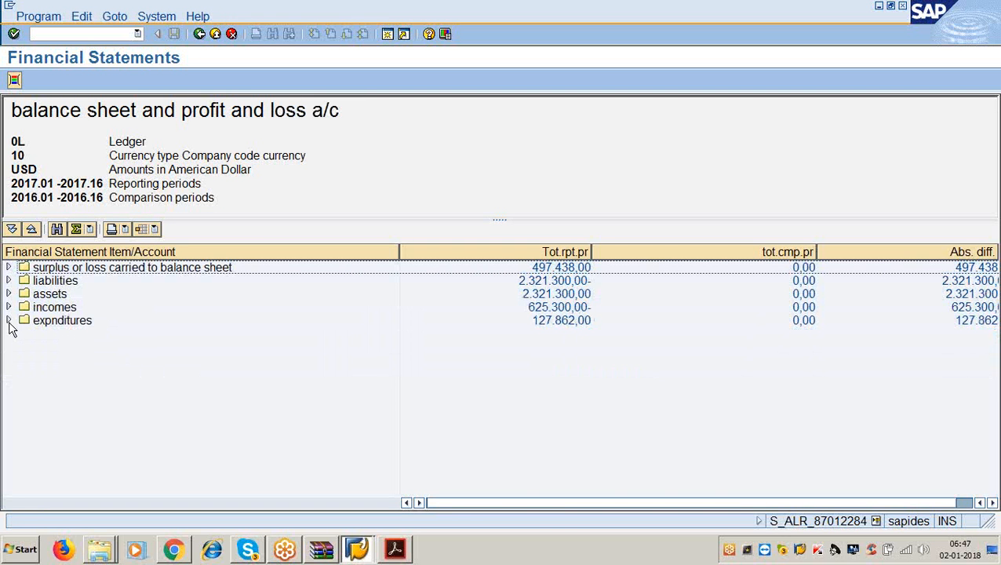
# - Inspect totals: surplus 497.438,00, liabilities and assets 2.321.300,00, incomes 625.300,00-, expenditures 127.862,00
pyautogui.click(146, 271)
pyautogui.click(549, 268)
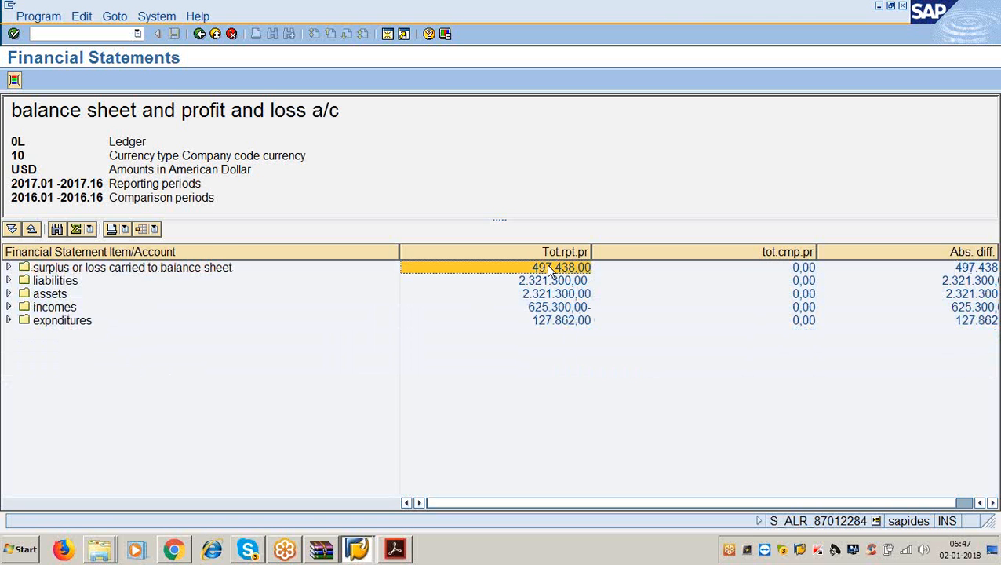
pyautogui.click(67, 279)
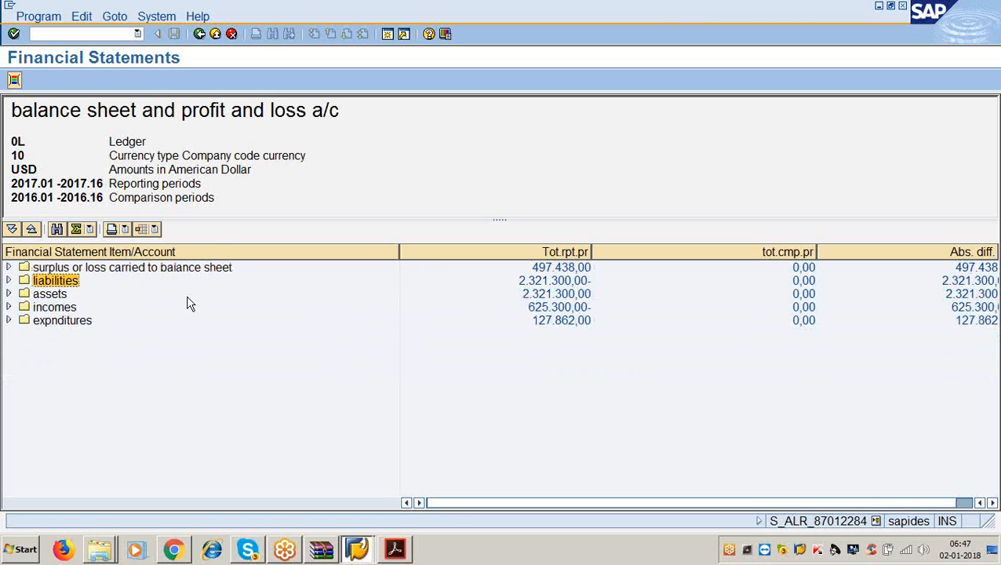
pyautogui.click(539, 288)
pyautogui.click(44, 294)
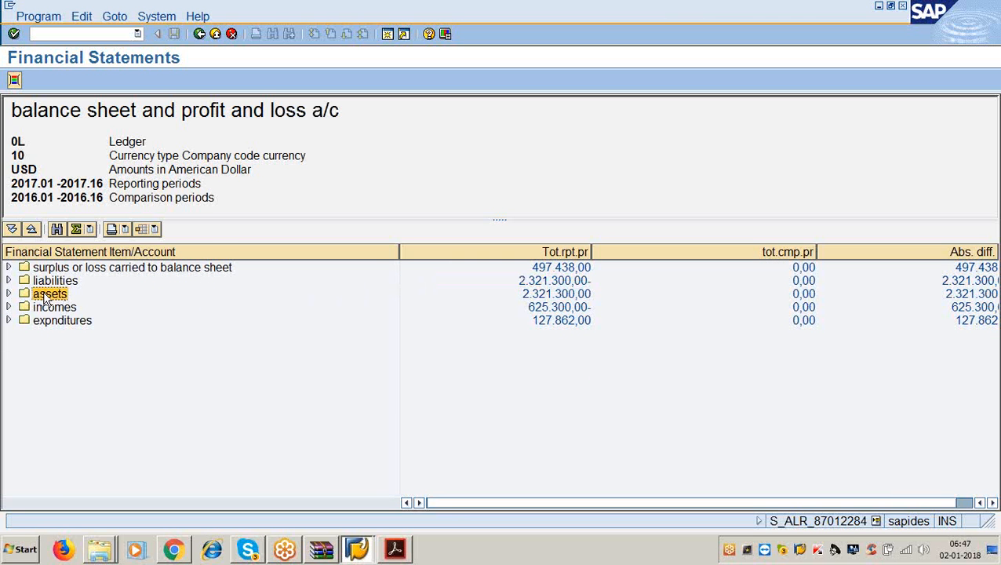
pyautogui.click(553, 295)
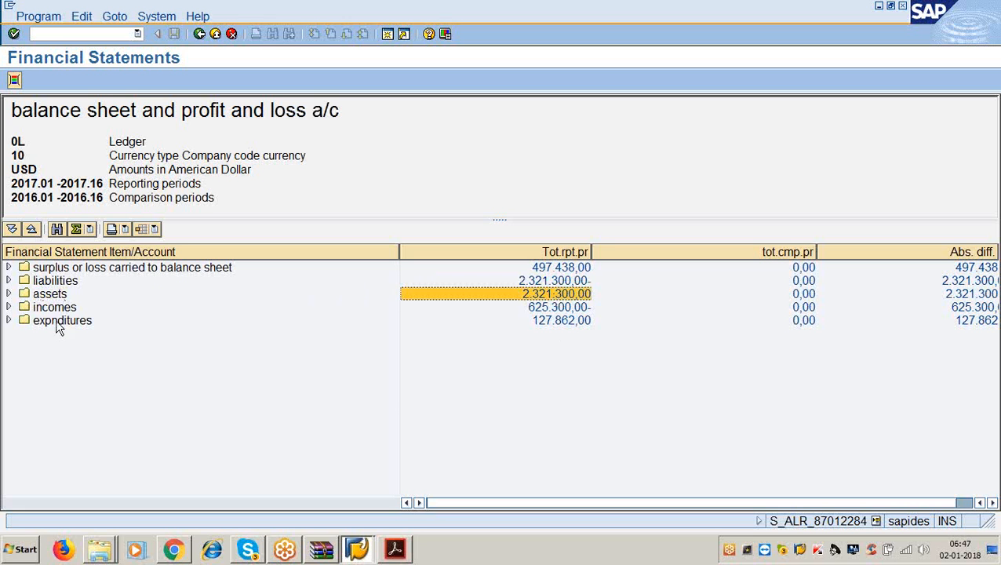
pyautogui.click(49, 309)
pyautogui.click(532, 309)
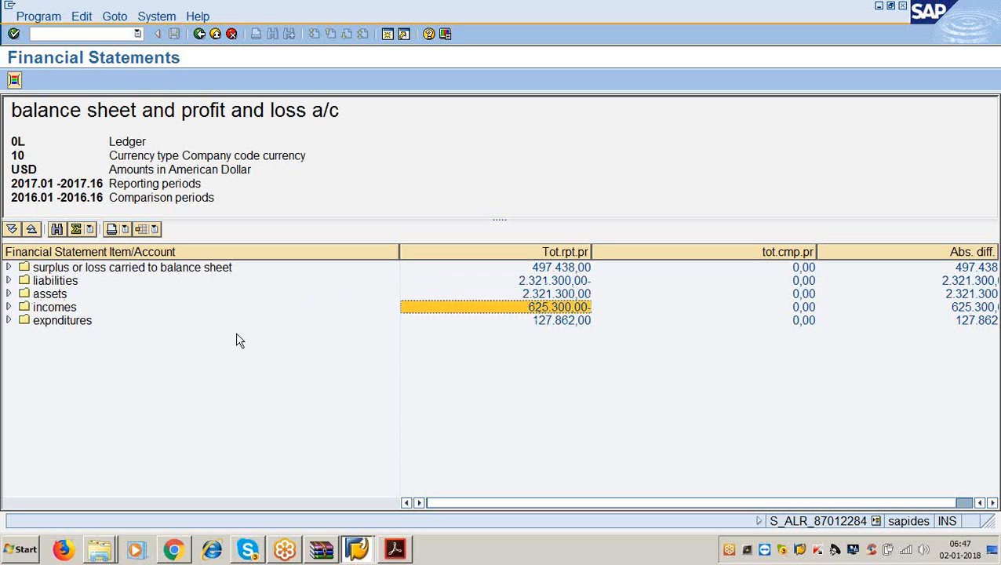
pyautogui.click(75, 323)
pyautogui.click(561, 322)
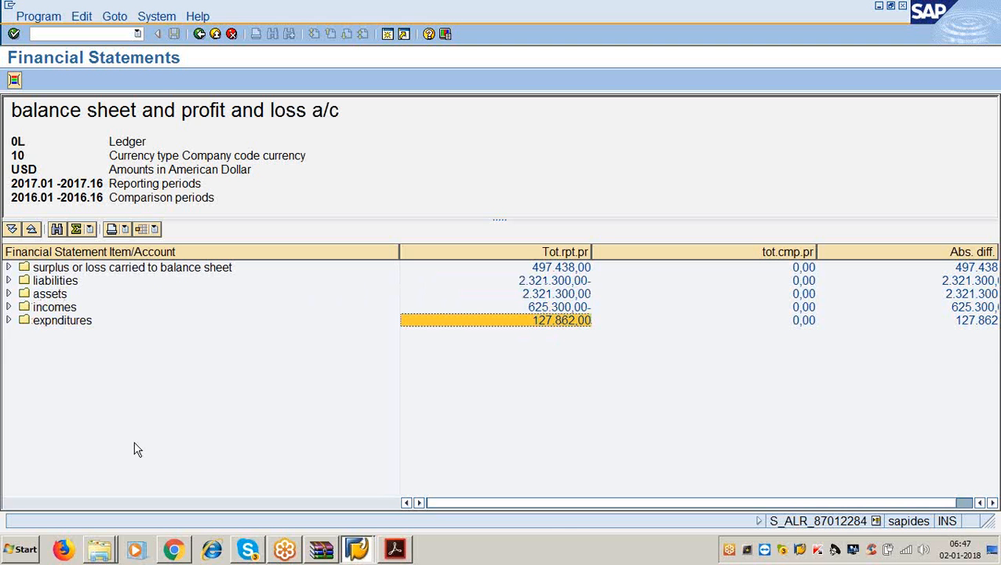
# - Expand assets down to current assets (2.121.300,00) and list its accounts
pyautogui.click(9, 294)
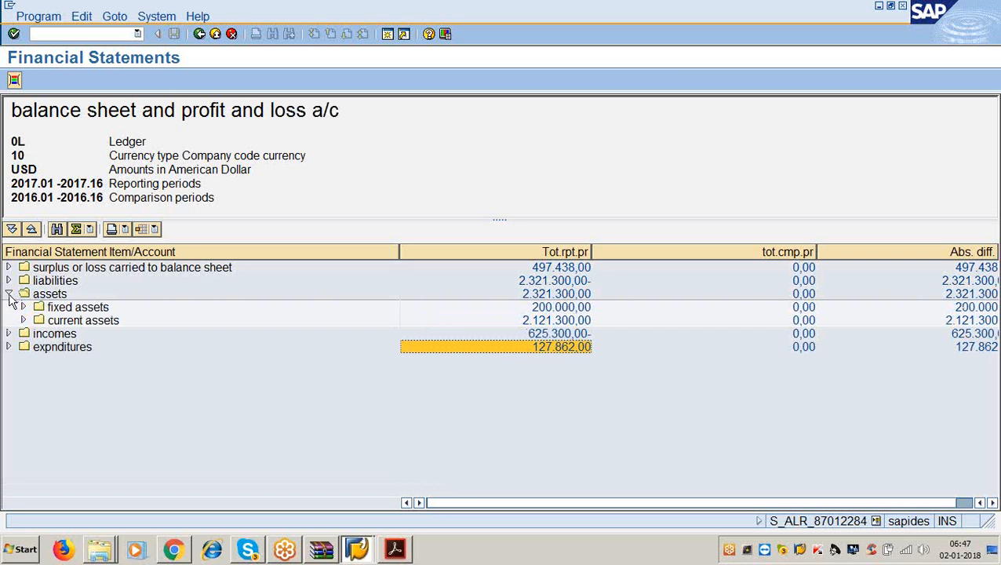
pyautogui.click(549, 322)
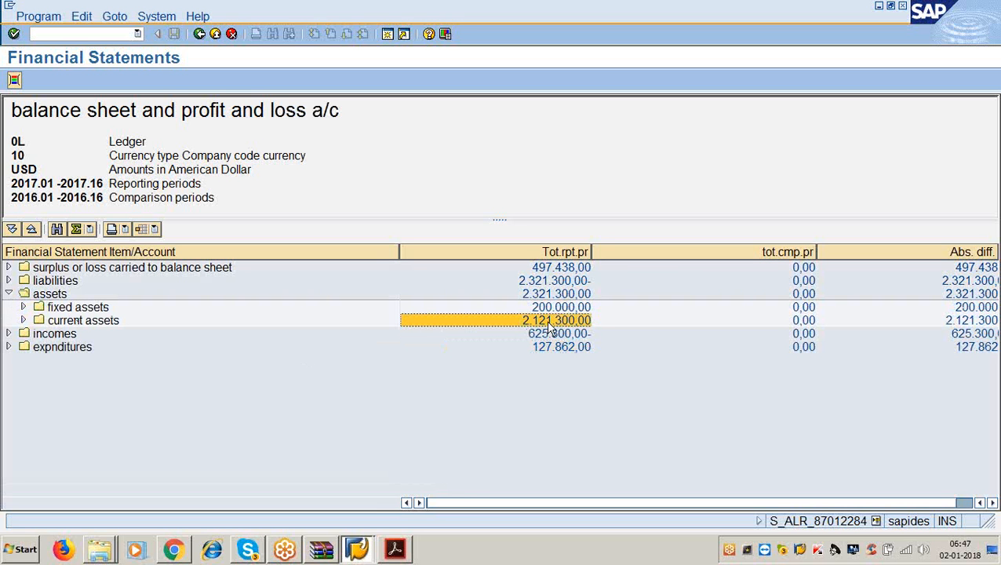
pyautogui.click(112, 324)
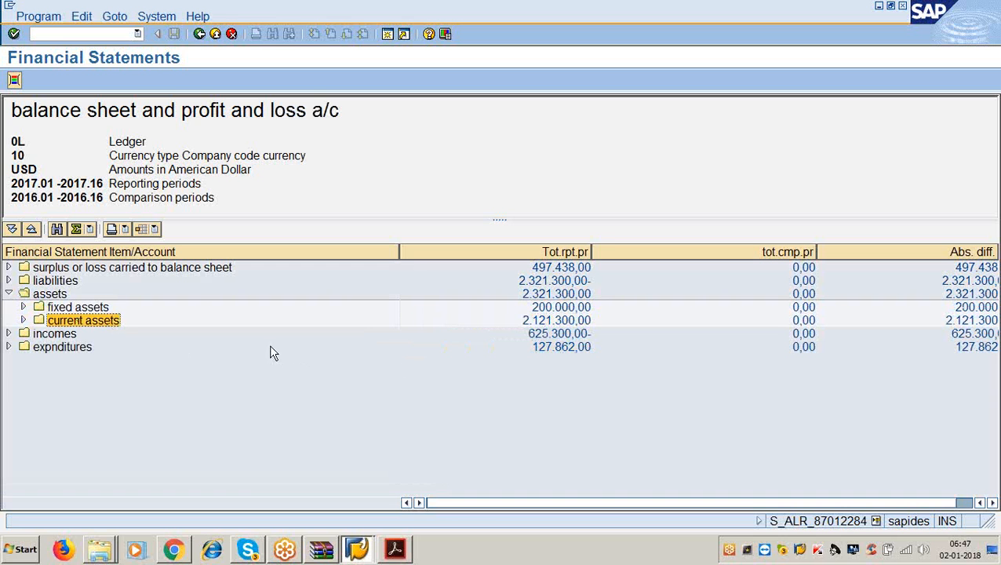
pyautogui.click(544, 335)
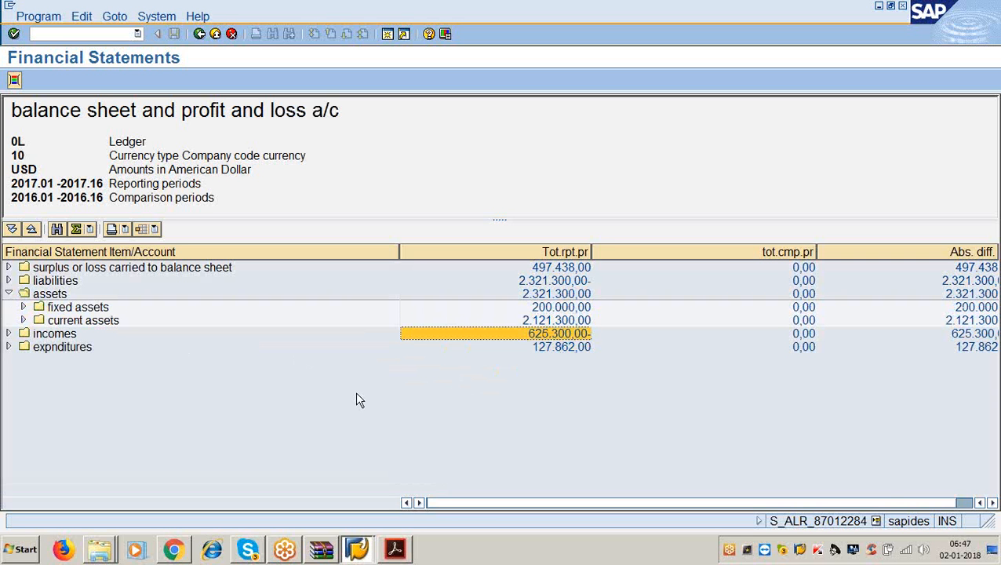
pyautogui.click(108, 323)
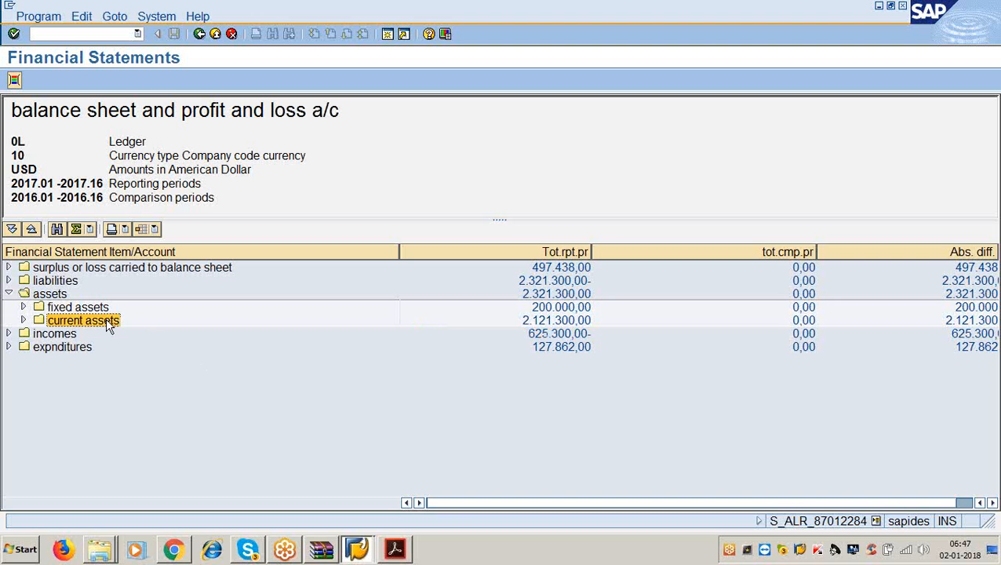
pyautogui.click(23, 320)
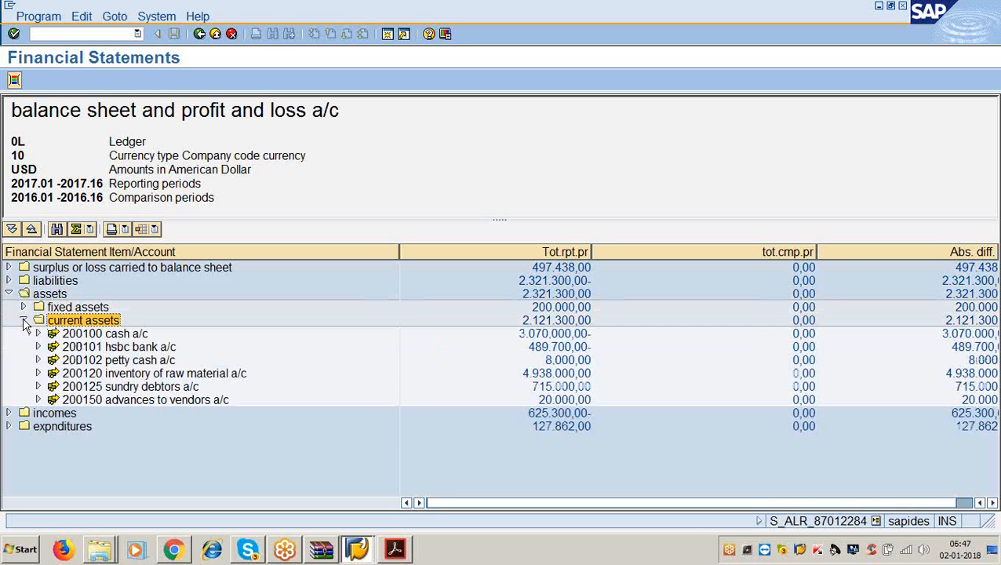
# - Review current asset account balances, e.g. inventory 4.938.000,00, sundry debtors 715.000,00, then go back
pyautogui.click(129, 335)
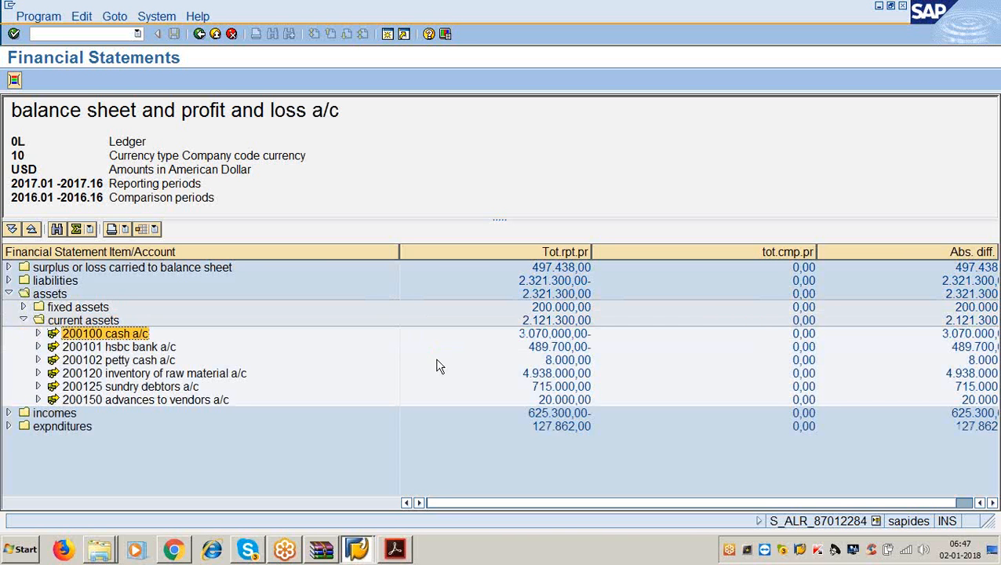
pyautogui.click(538, 349)
pyautogui.click(171, 348)
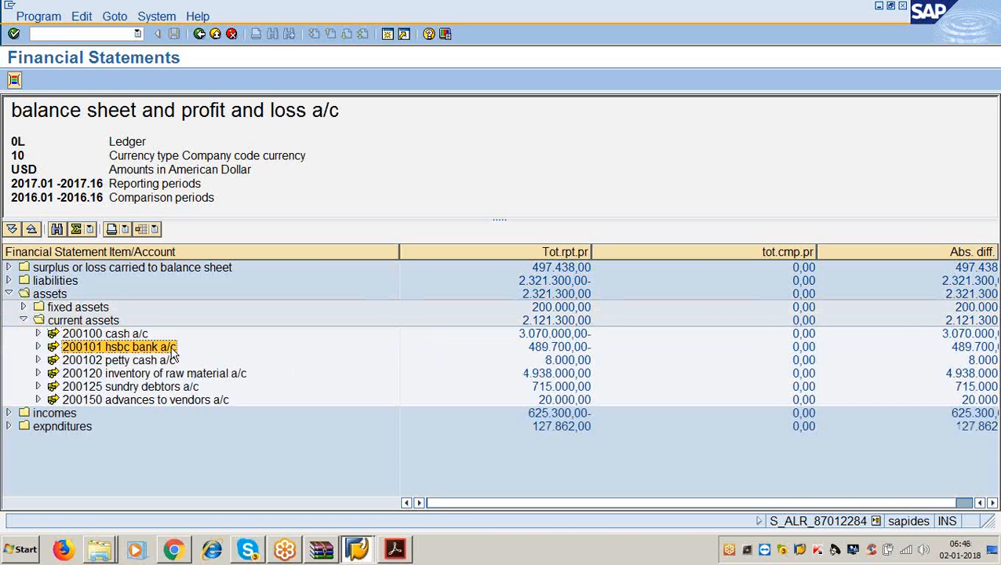
pyautogui.click(558, 361)
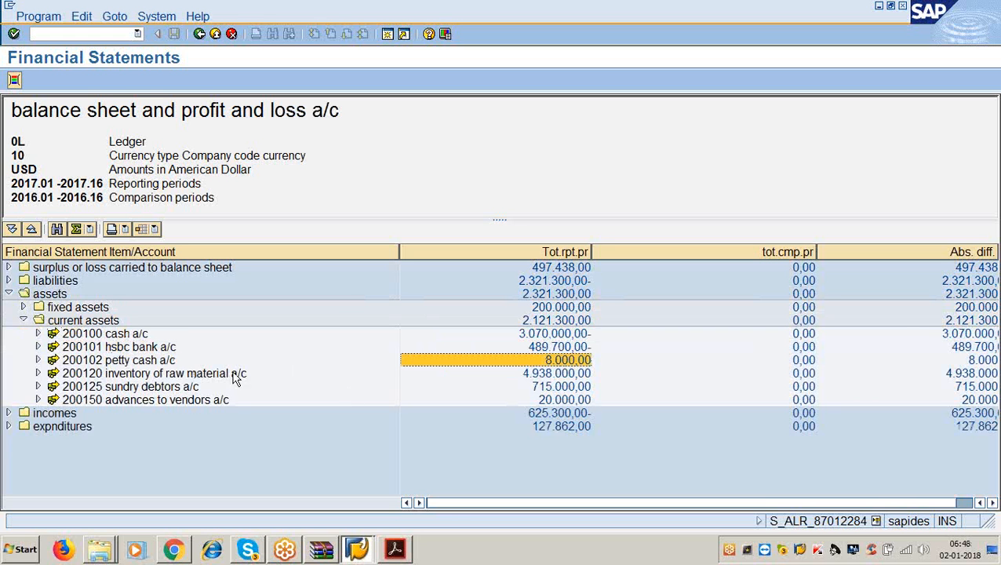
pyautogui.click(153, 362)
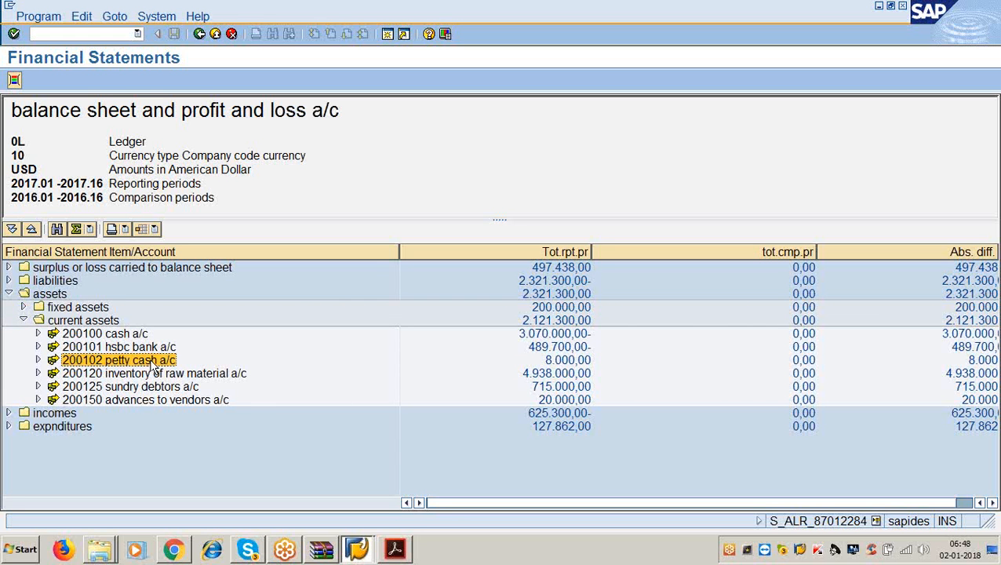
pyautogui.click(554, 361)
pyautogui.click(233, 378)
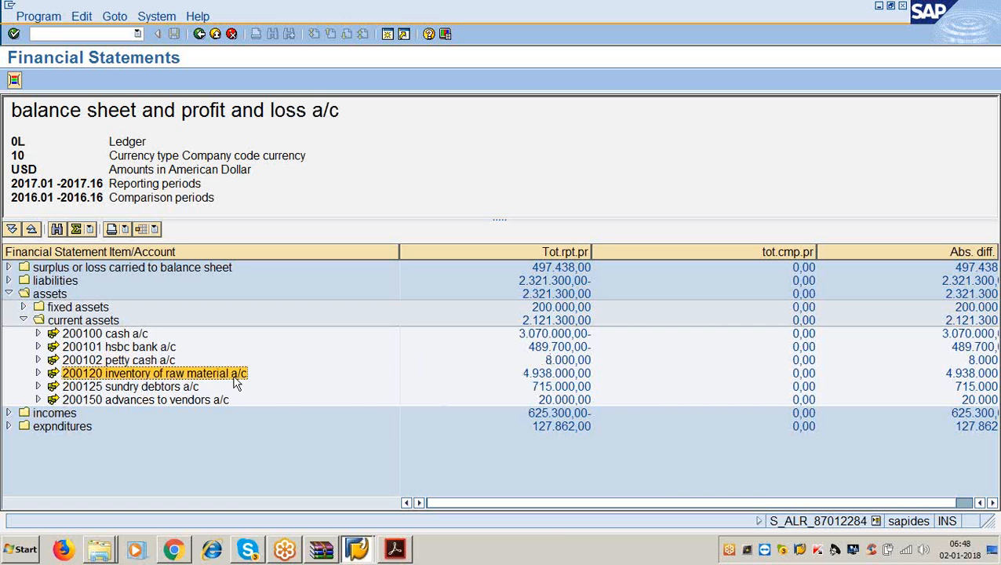
pyautogui.click(529, 375)
pyautogui.click(189, 389)
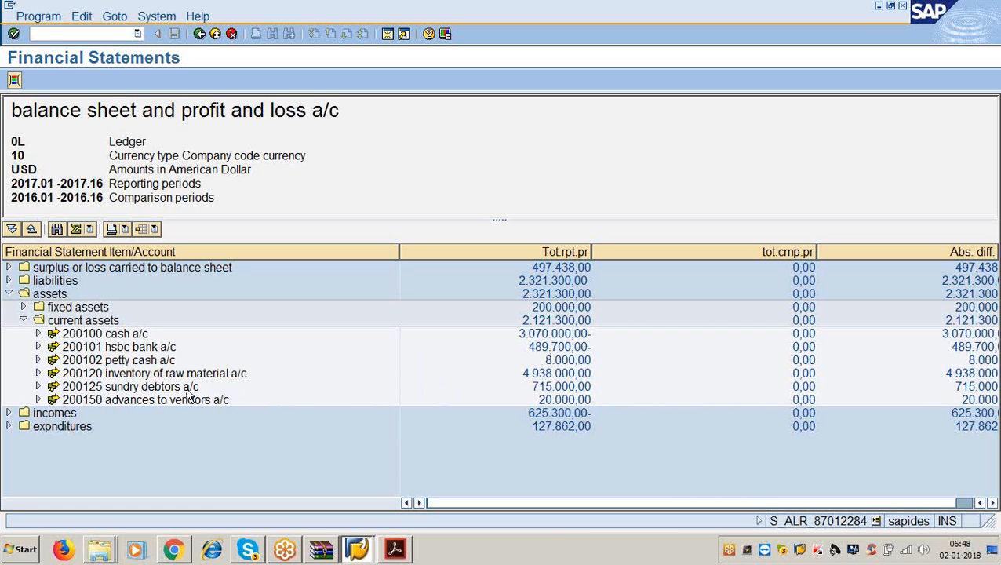
pyautogui.click(547, 393)
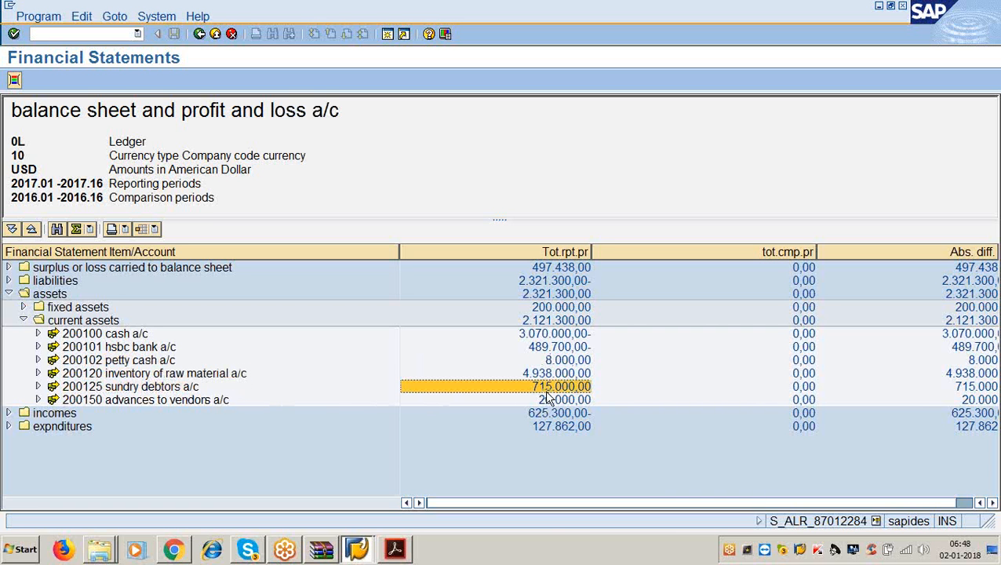
pyautogui.click(180, 401)
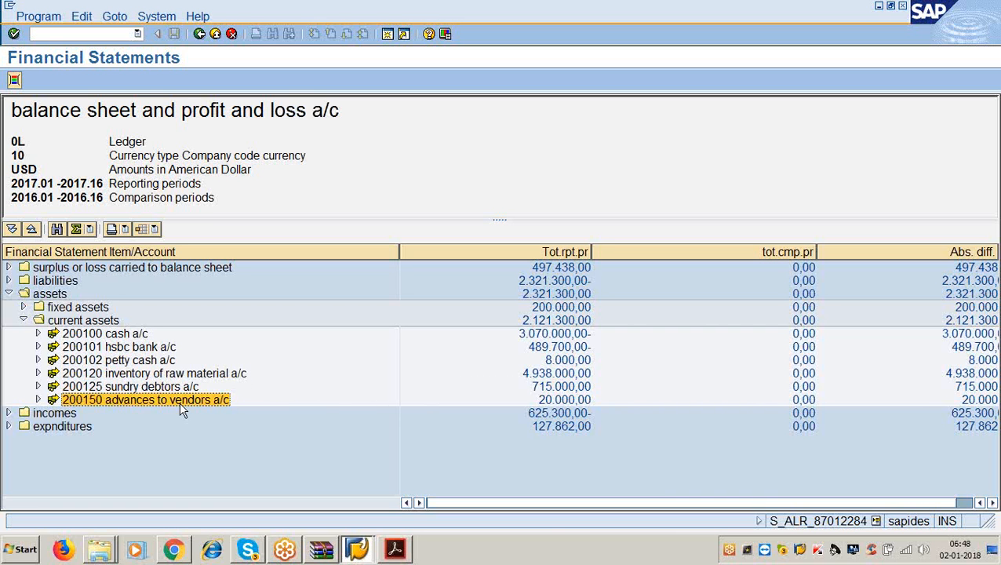
pyautogui.click(546, 400)
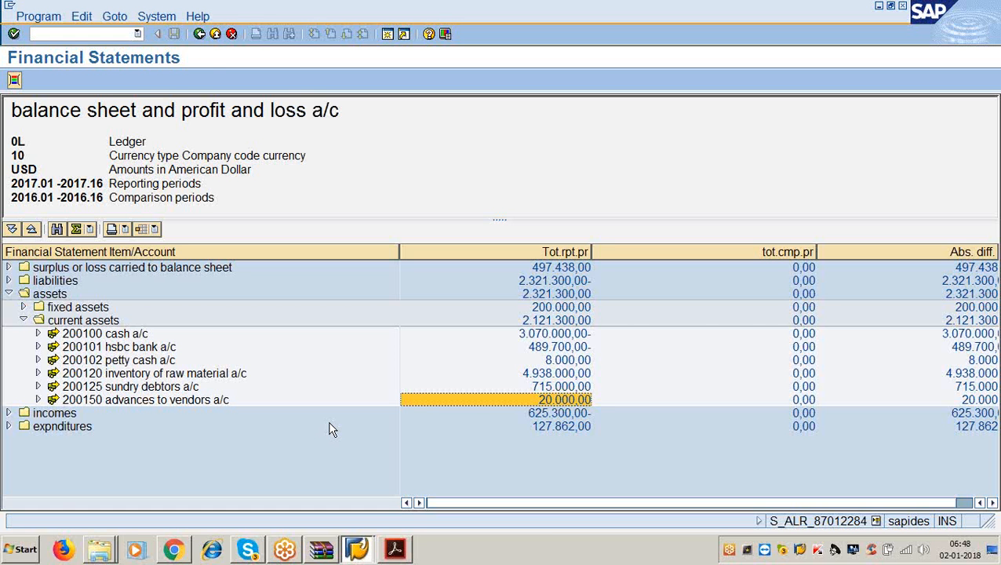
pyautogui.click(199, 33)
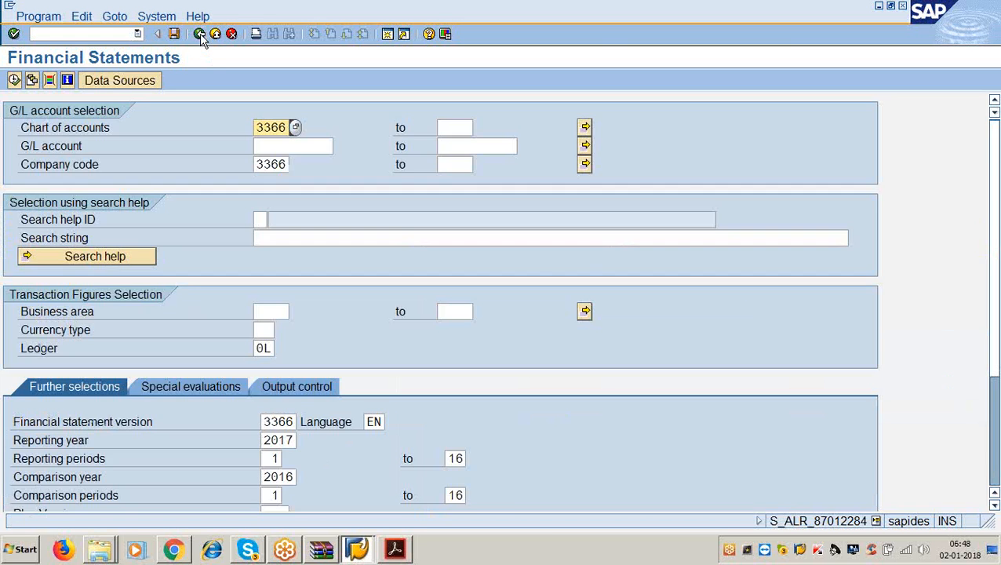
# - Return to the SAP window and go back from the report to SAP Easy Access
pyautogui.click(988, 25)
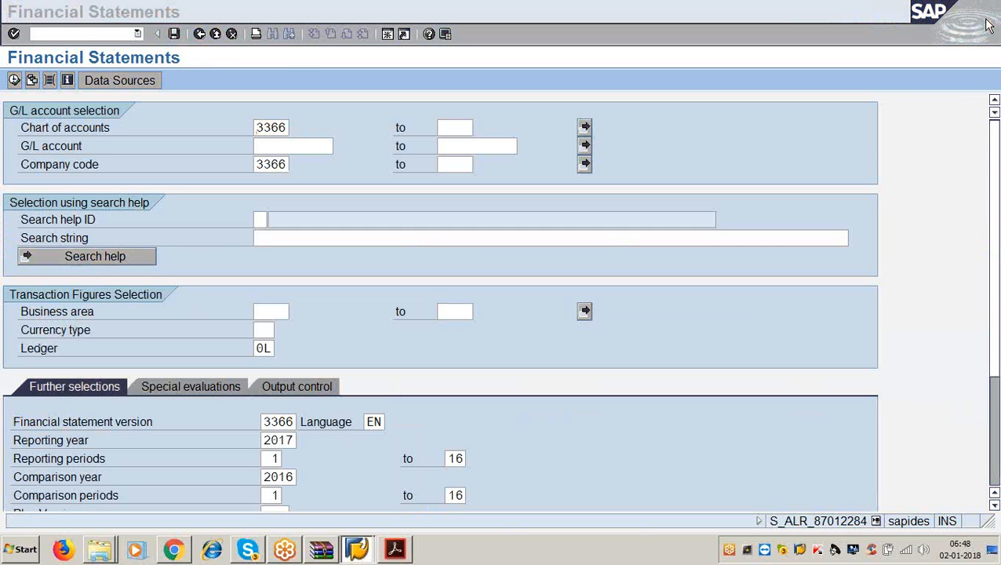
pyautogui.click(547, 343)
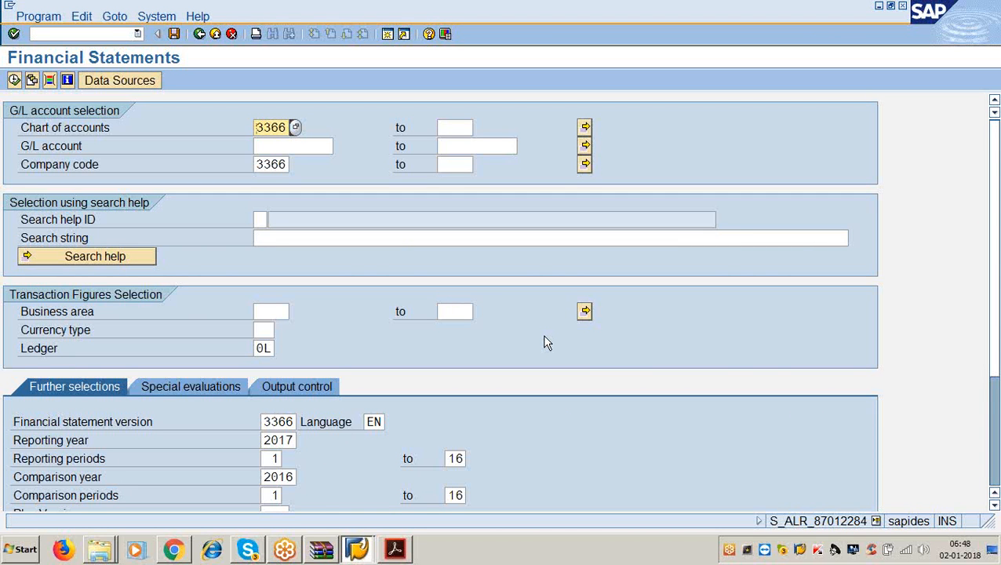
pyautogui.click(996, 228)
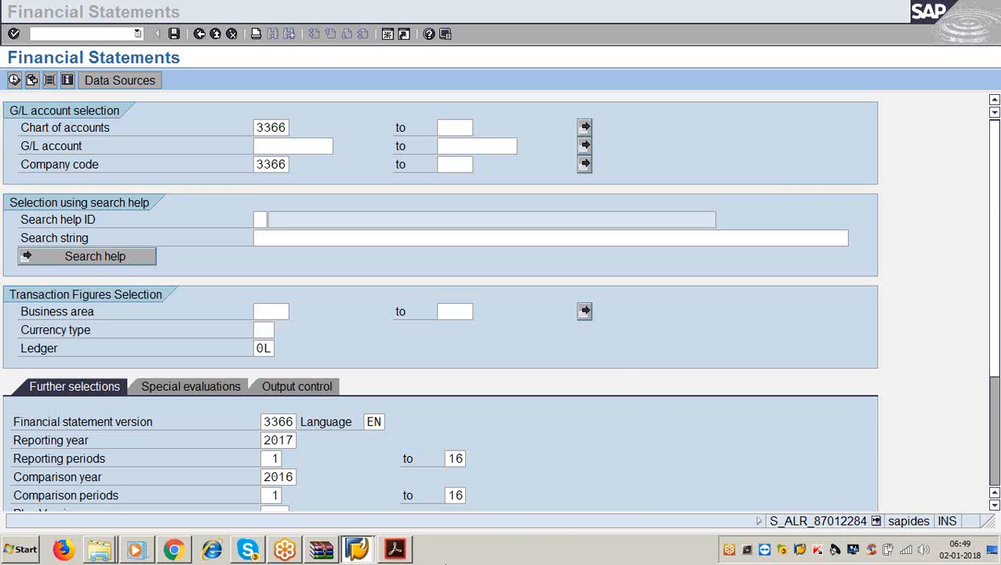
pyautogui.click(621, 367)
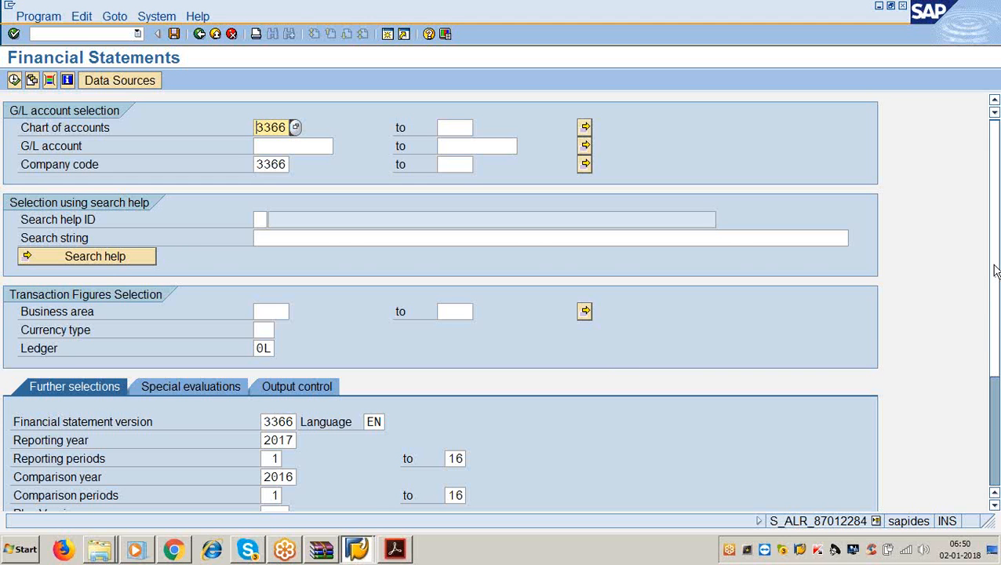
pyautogui.press('F8')
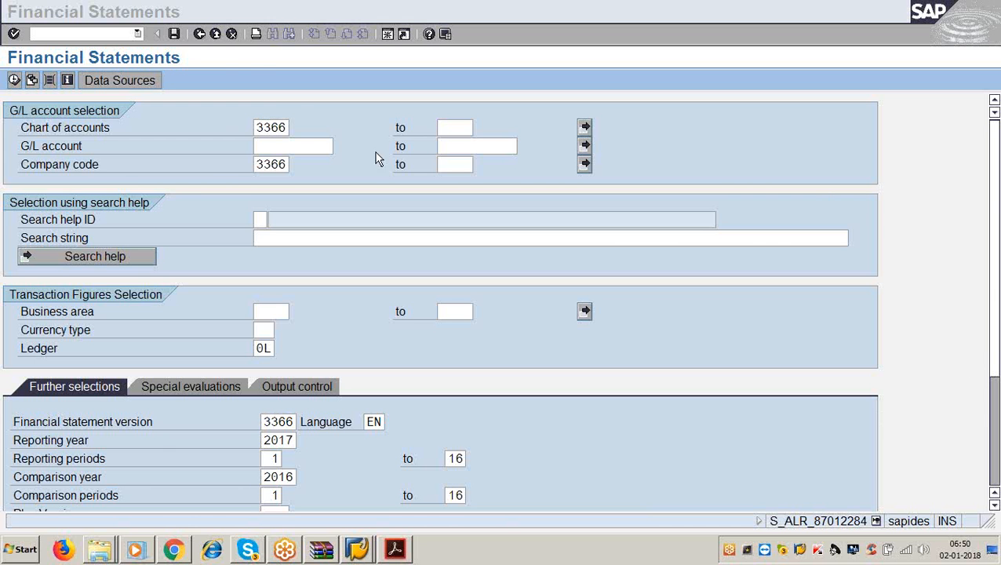
pyautogui.click(230, 82)
pyautogui.click(200, 35)
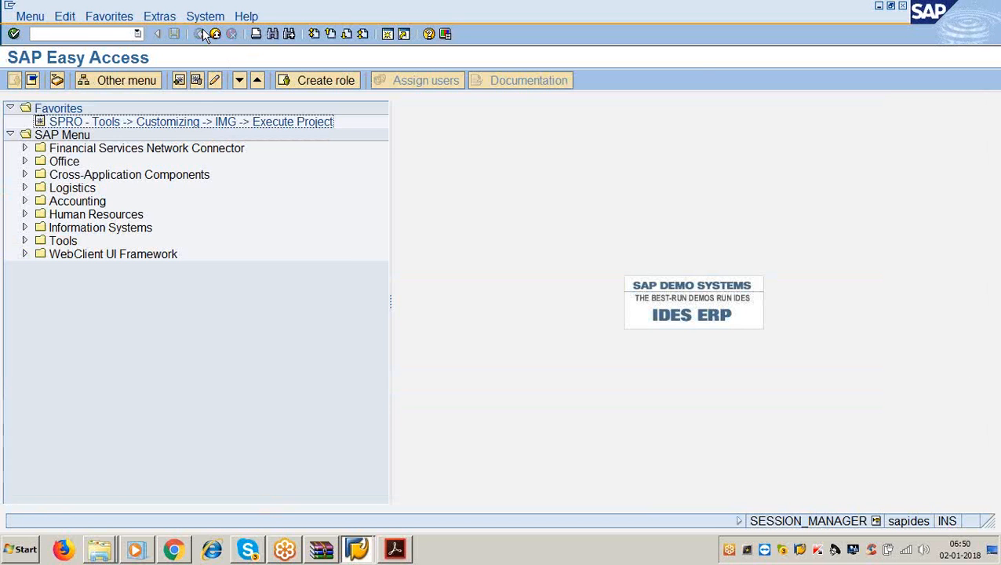
# - Open SPRO's SAP Reference IMG and expand Financial Accounting and Asset Accounting
pyautogui.doubleClick(157, 122)
pyautogui.click(108, 80)
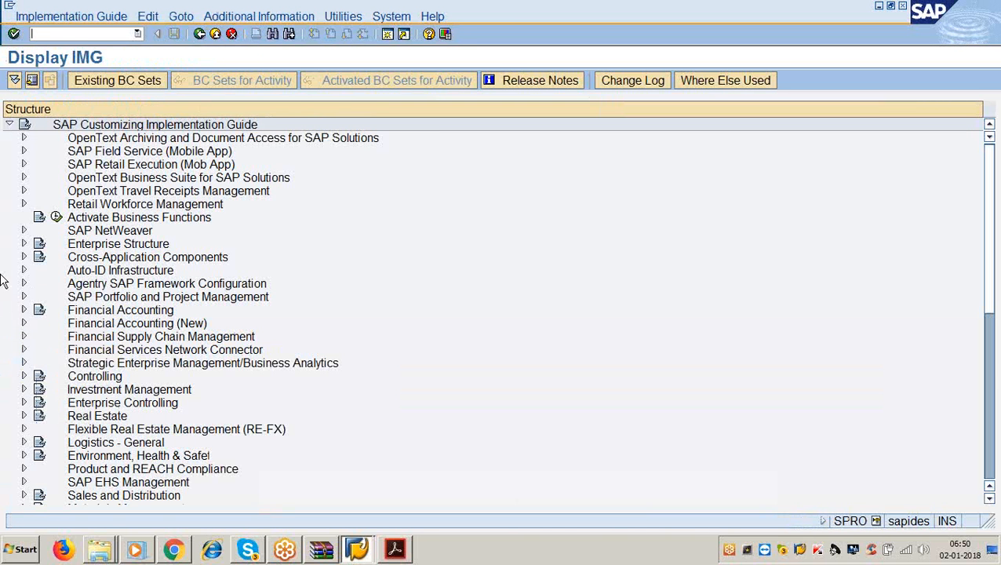
pyautogui.click(23, 310)
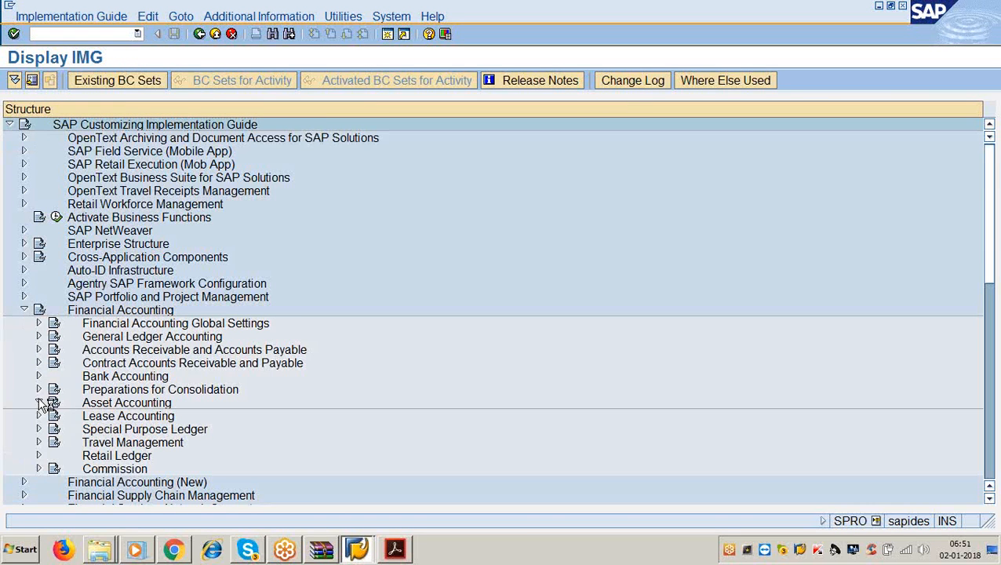
pyautogui.click(39, 403)
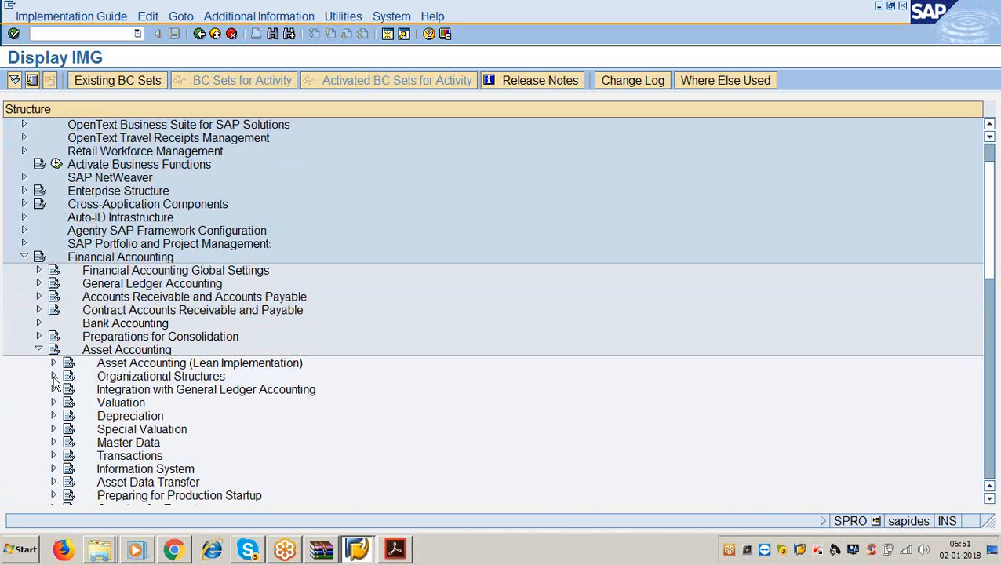
# - Expand Asset Data Transfer down to Automatic Data Transfer
pyautogui.click(53, 377)
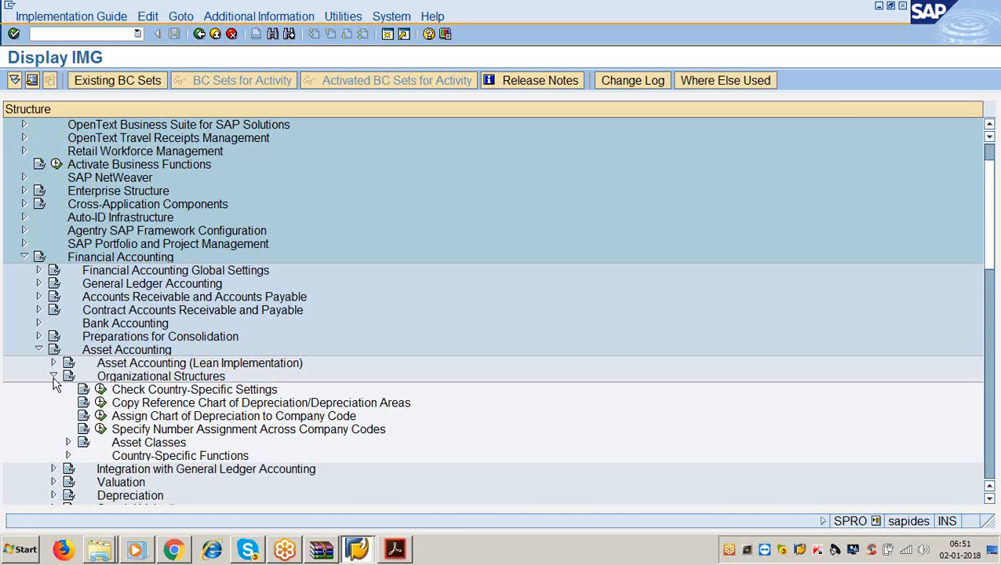
pyautogui.scroll(-2, 61, 392)
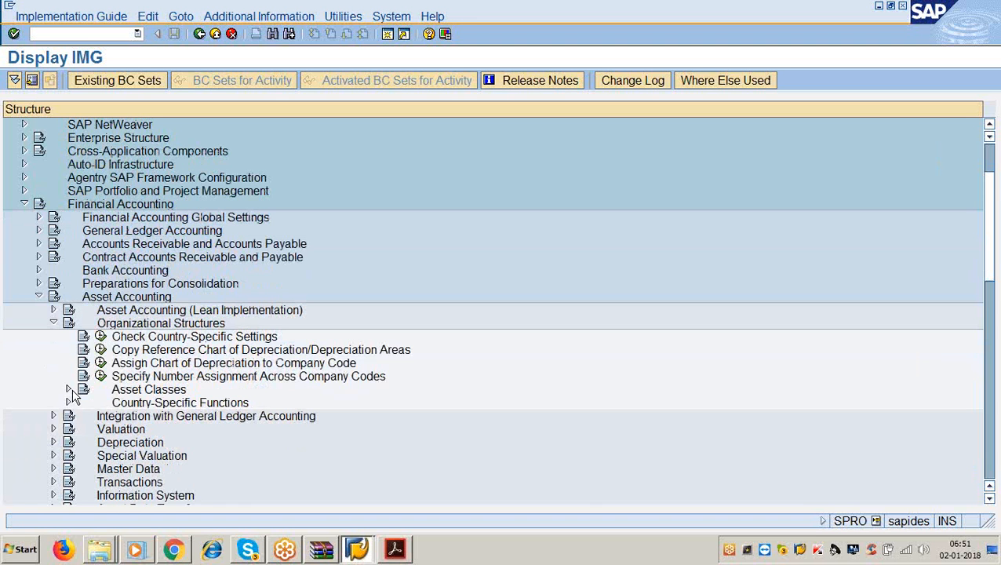
pyautogui.scroll(-2, 72, 397)
pyautogui.scroll(-1, 72, 396)
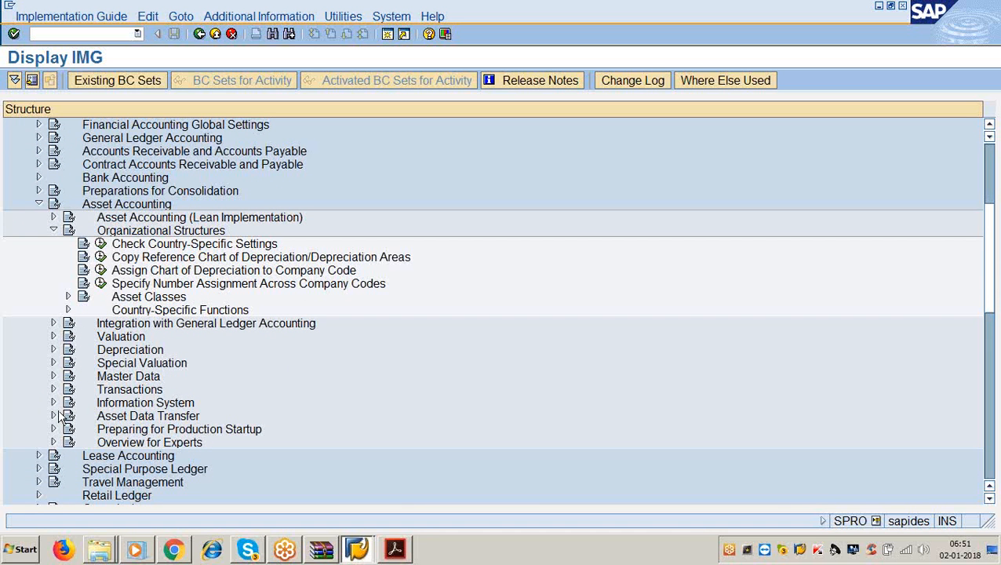
pyautogui.click(53, 231)
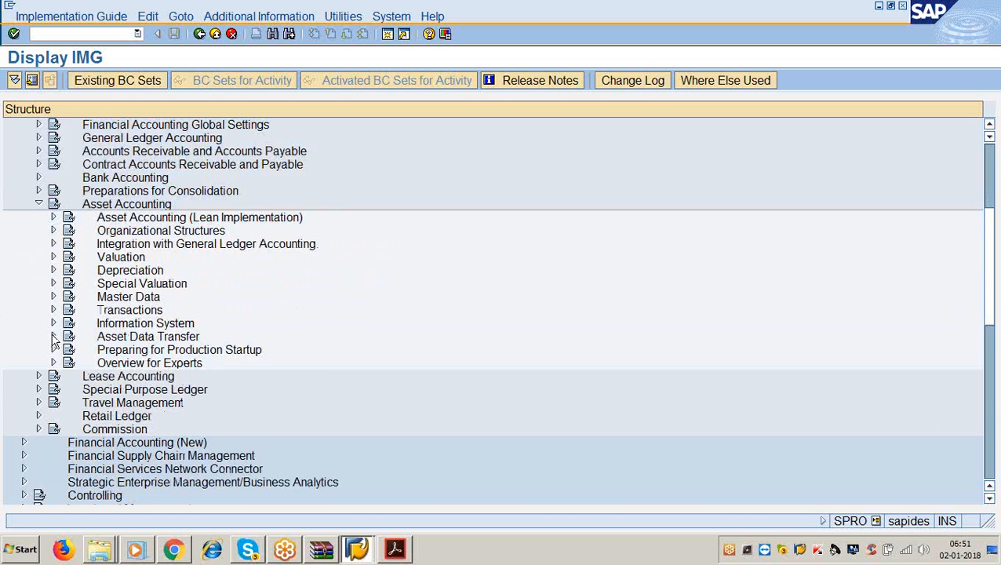
pyautogui.click(54, 337)
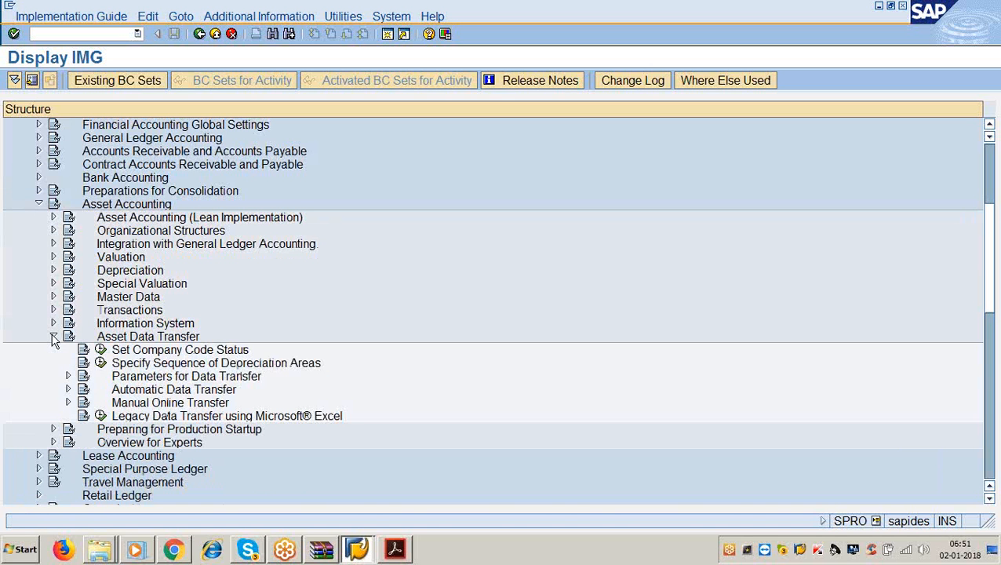
pyautogui.click(68, 377)
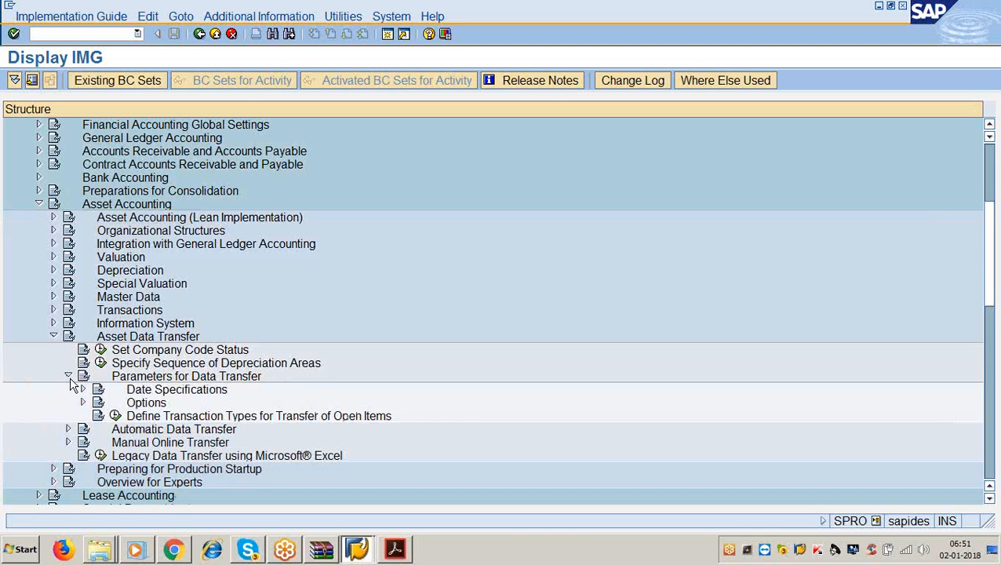
pyautogui.click(68, 377)
pyautogui.click(68, 390)
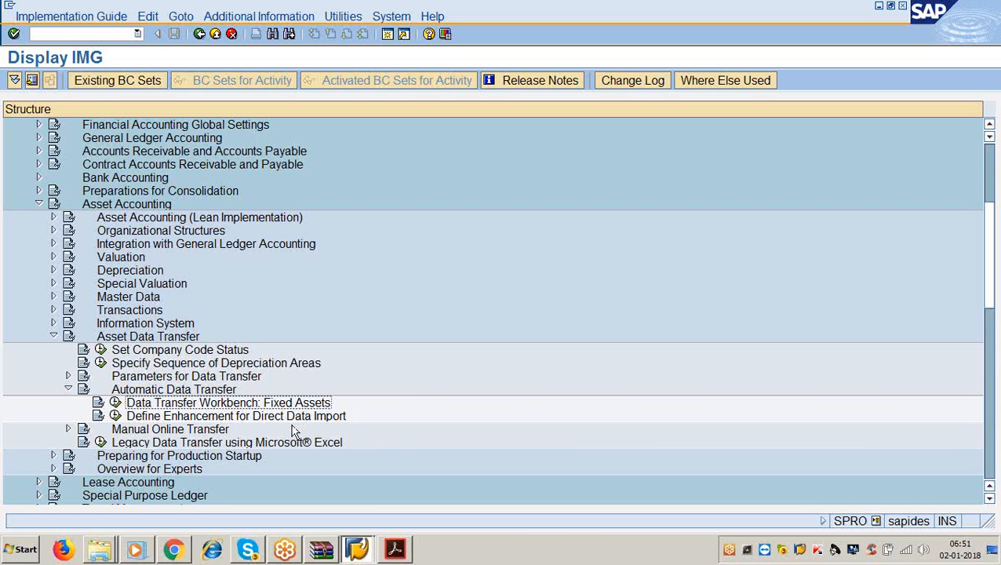
# - Display IMG activity keys via Additional Information > Display Key, then select Asset Data Transfer
pyautogui.click(249, 17)
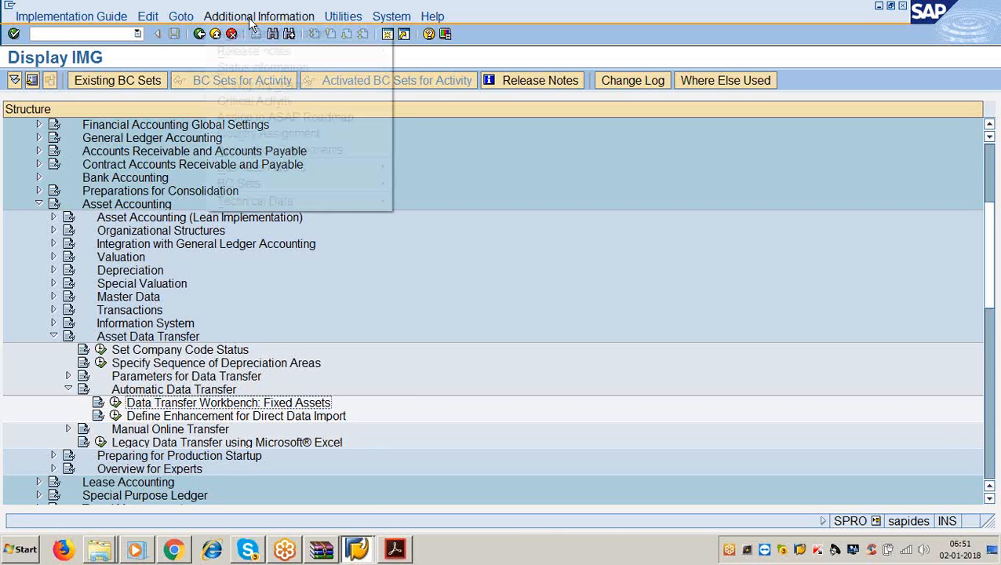
pyautogui.moveTo(260, 36)
pyautogui.moveTo(431, 49)
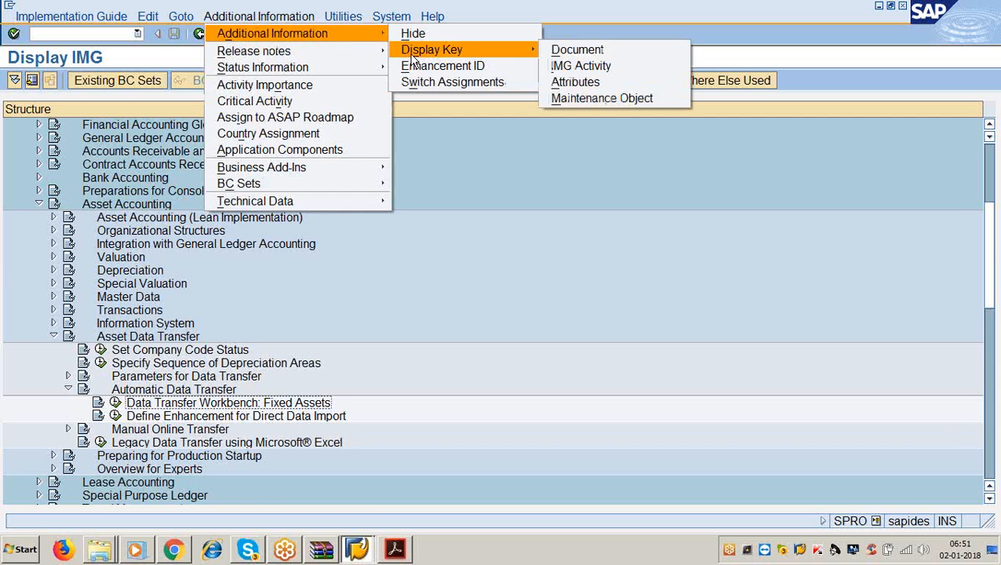
pyautogui.click(551, 66)
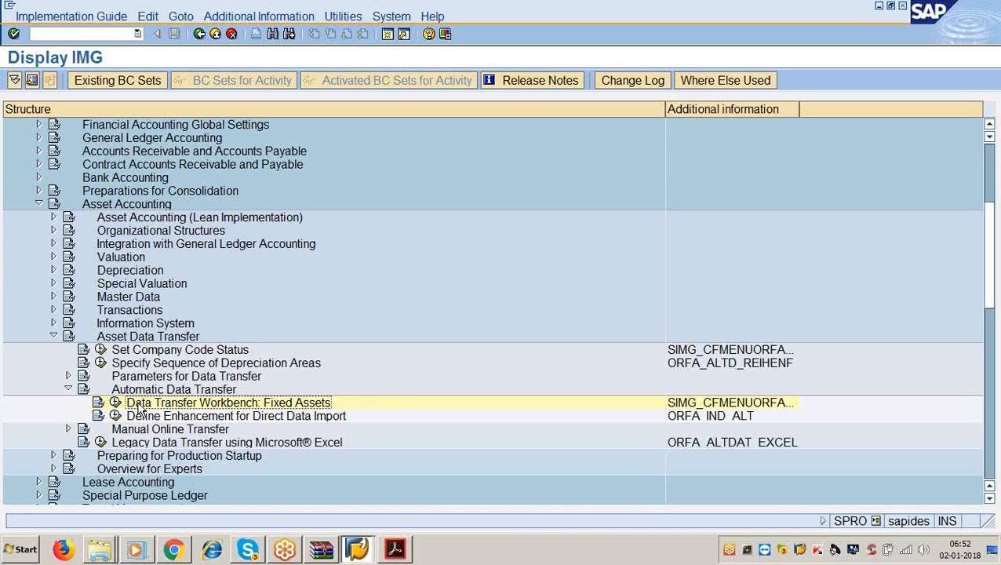
pyautogui.click(123, 341)
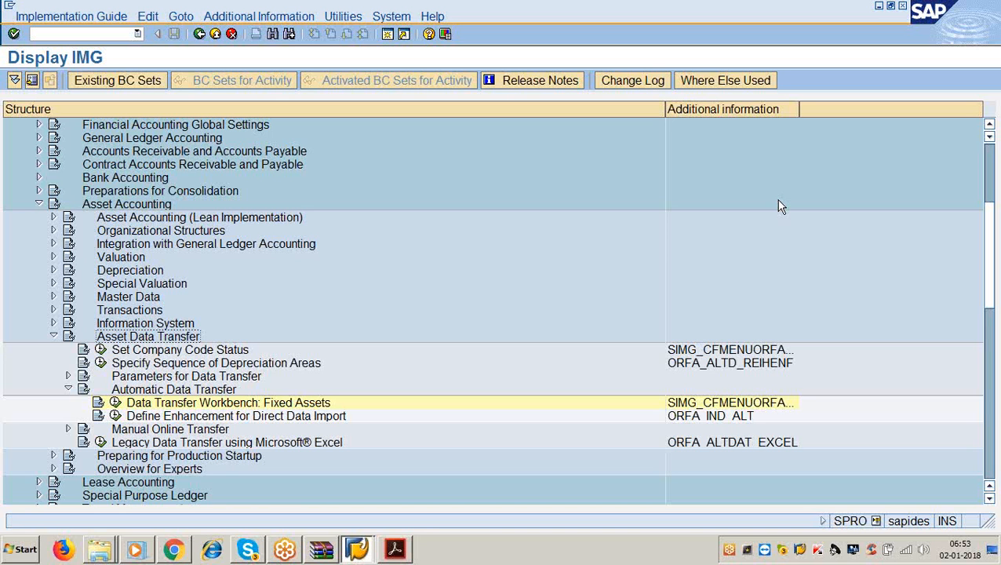
# - Leave the Display IMG and start the LSMW transaction with /nlsmw
pyautogui.click(984, 21)
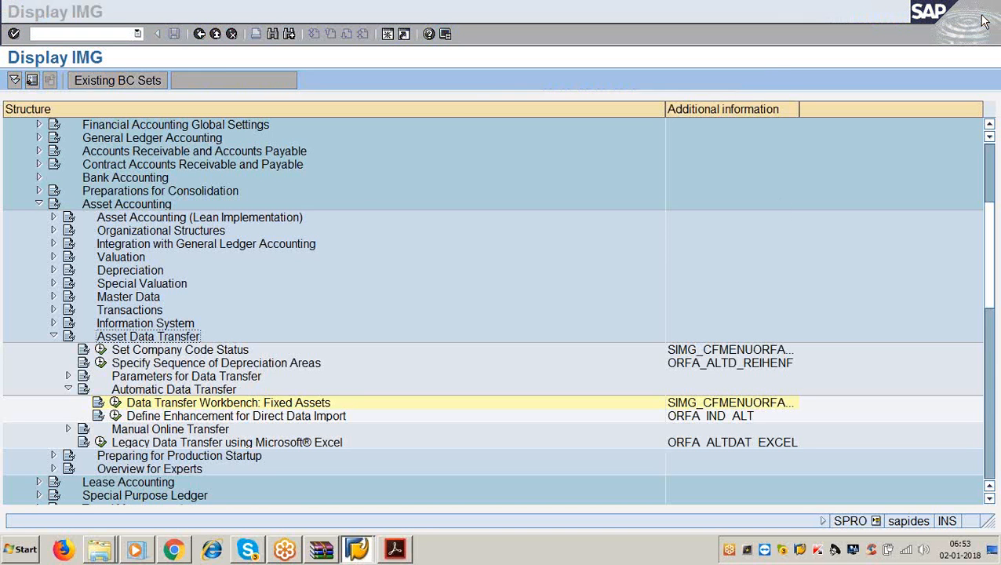
pyautogui.click(681, 215)
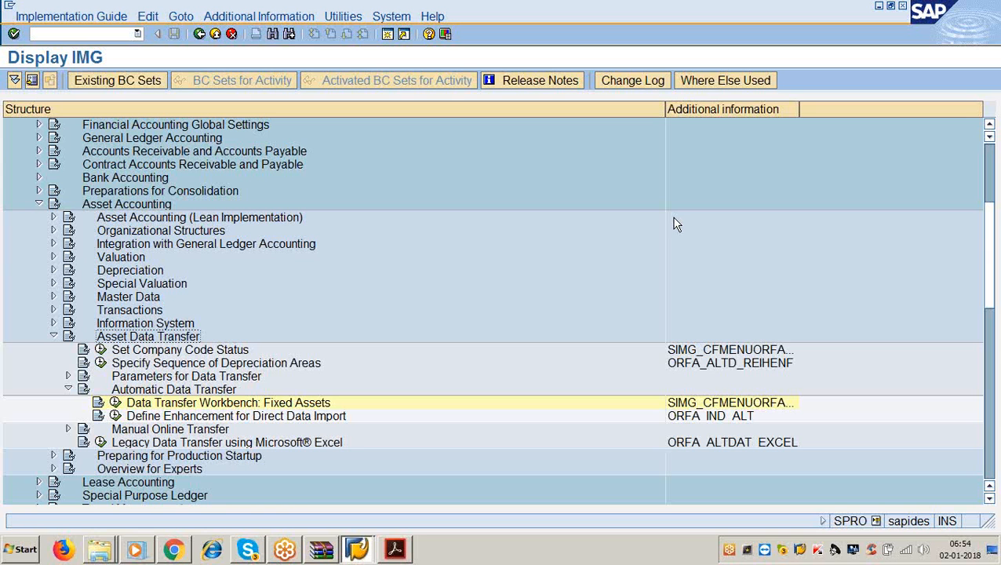
pyautogui.click(34, 34)
pyautogui.write('/nlsmw')
pyautogui.press('Return')
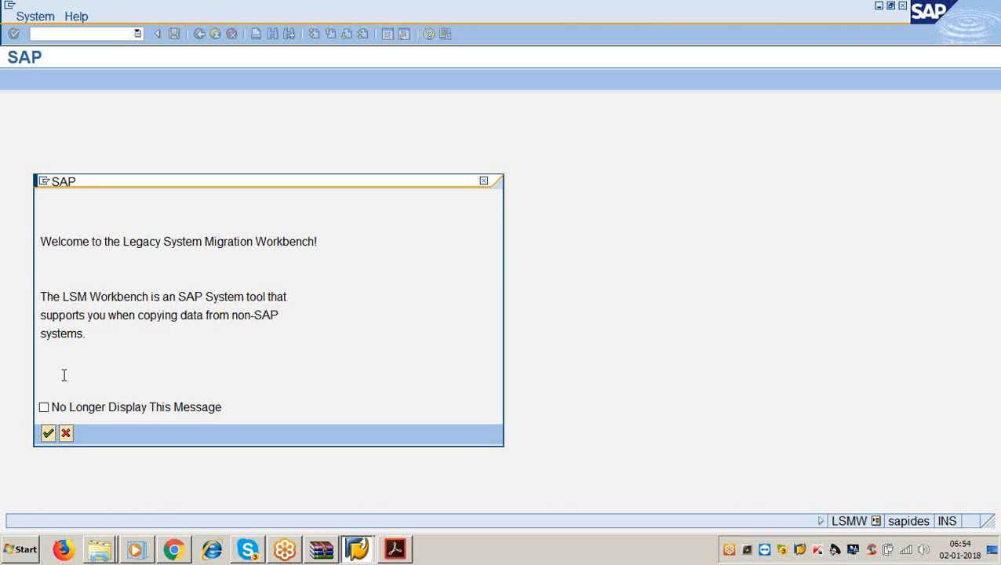
# - Tick 'No Longer Display This Message' to suppress the LSMW welcome dialog
pyautogui.click(47, 407)
pyautogui.click(48, 432)
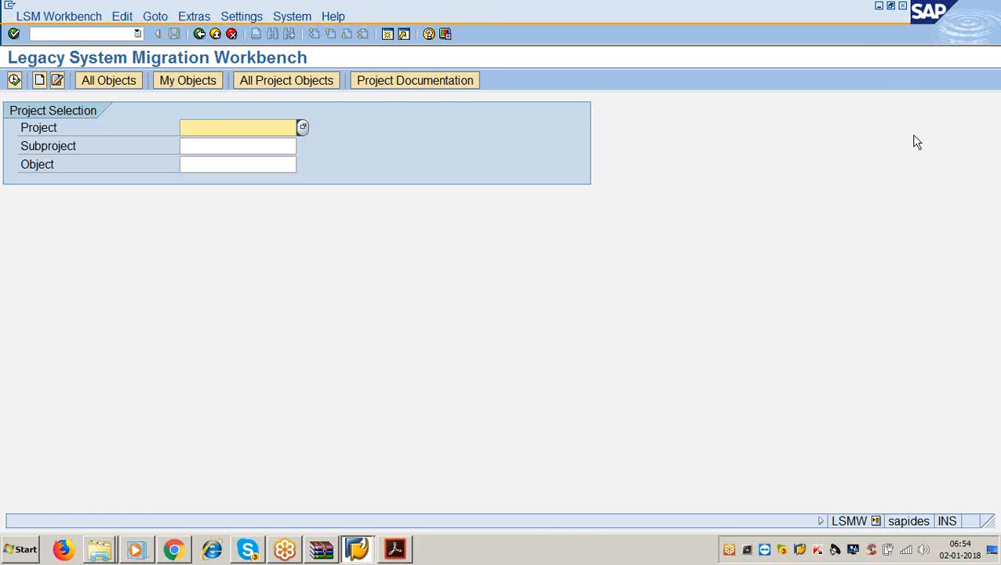
pyautogui.click(856, 34)
pyautogui.click(838, 255)
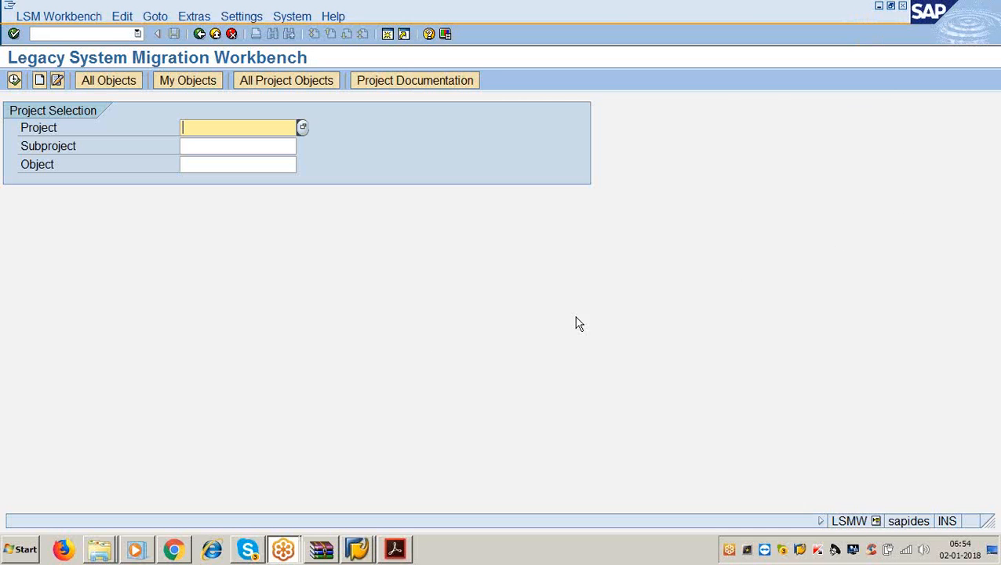